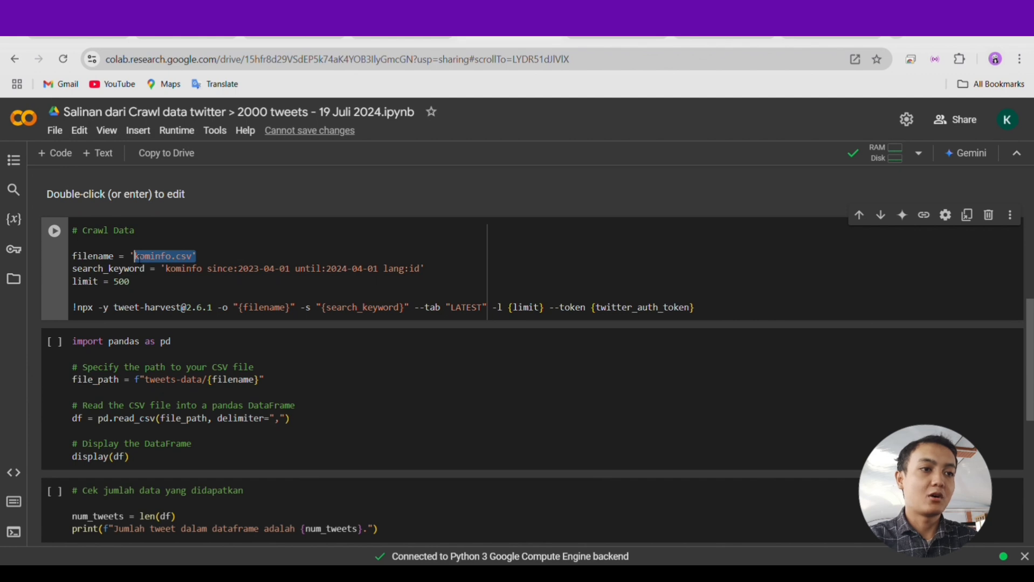
Step: Review the limit value in the Crawl Data cell and the code cells that follow it
scroll(168, 284, down, 1)
double_click(120, 246)
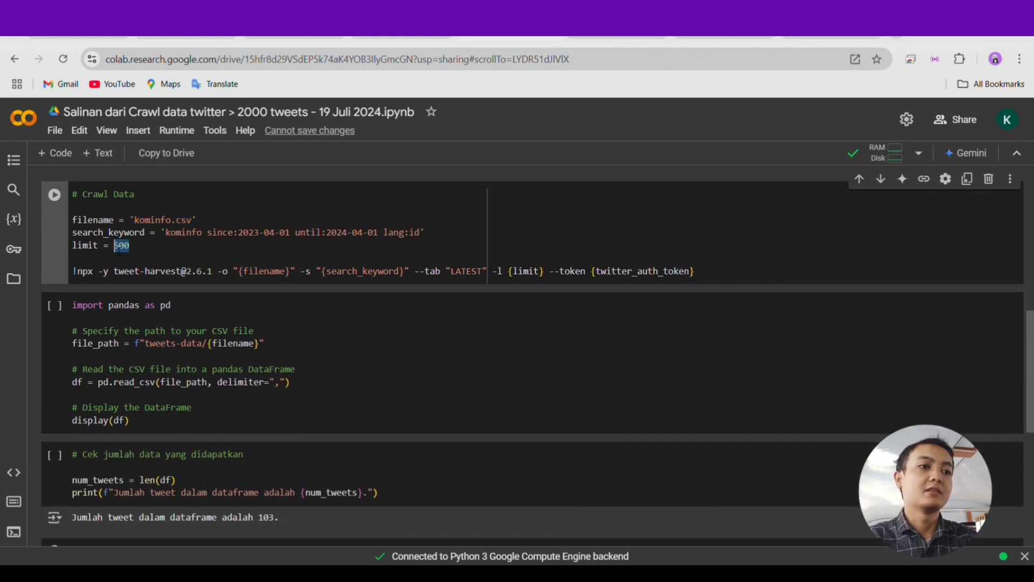
scroll(148, 250, down, 3)
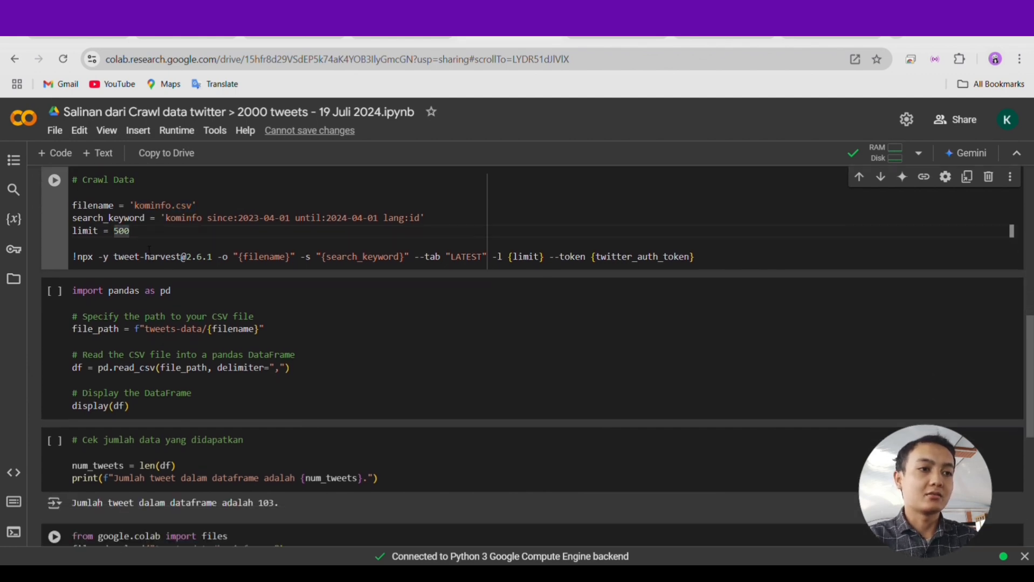
scroll(279, 372, down, 4)
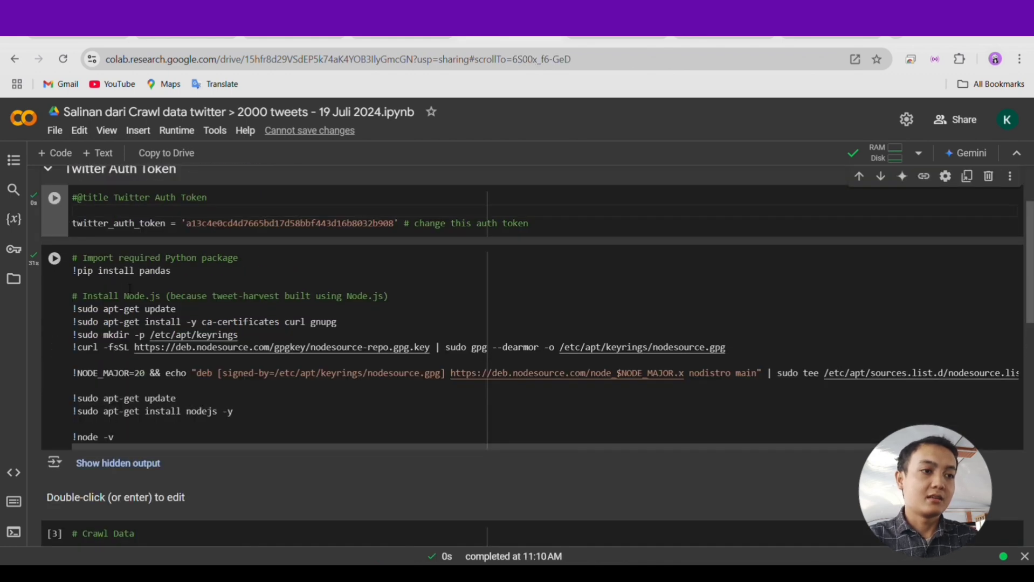
Step: Run the cell that installs pandas and Node.js and follow its output through to the Crawl Data cell
click(55, 259)
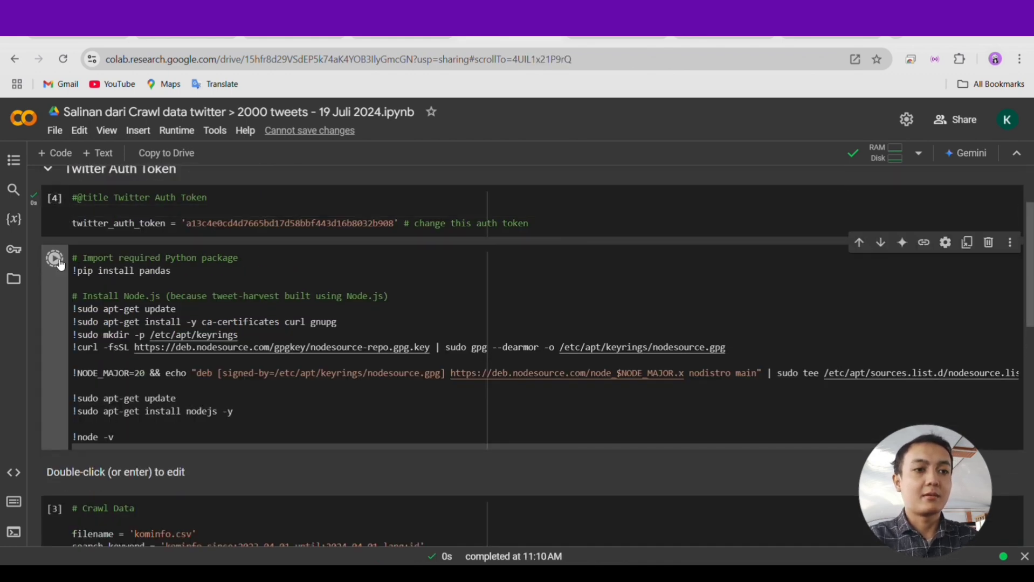
scroll(390, 409, down, 4)
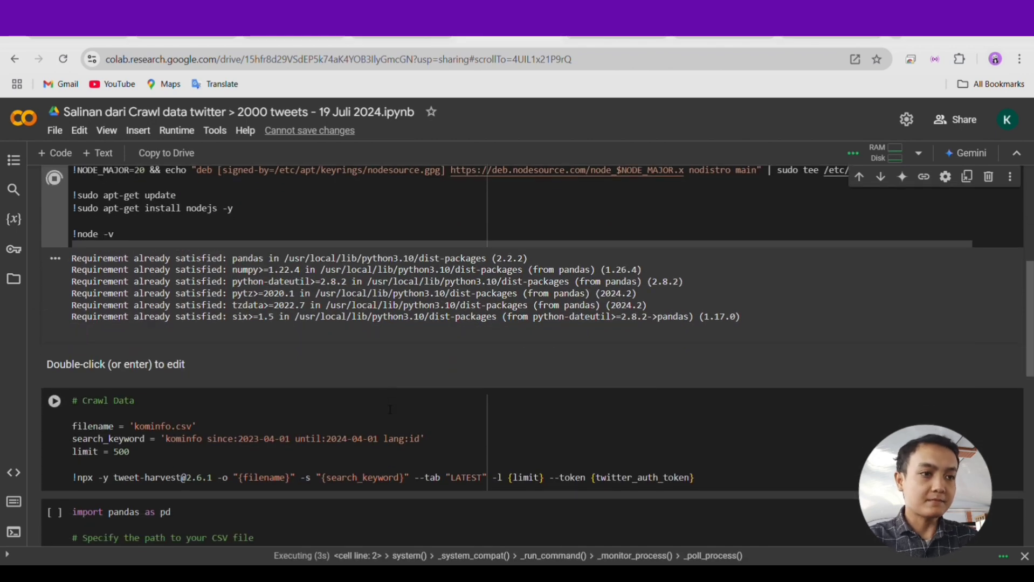
scroll(389, 410, down, 1)
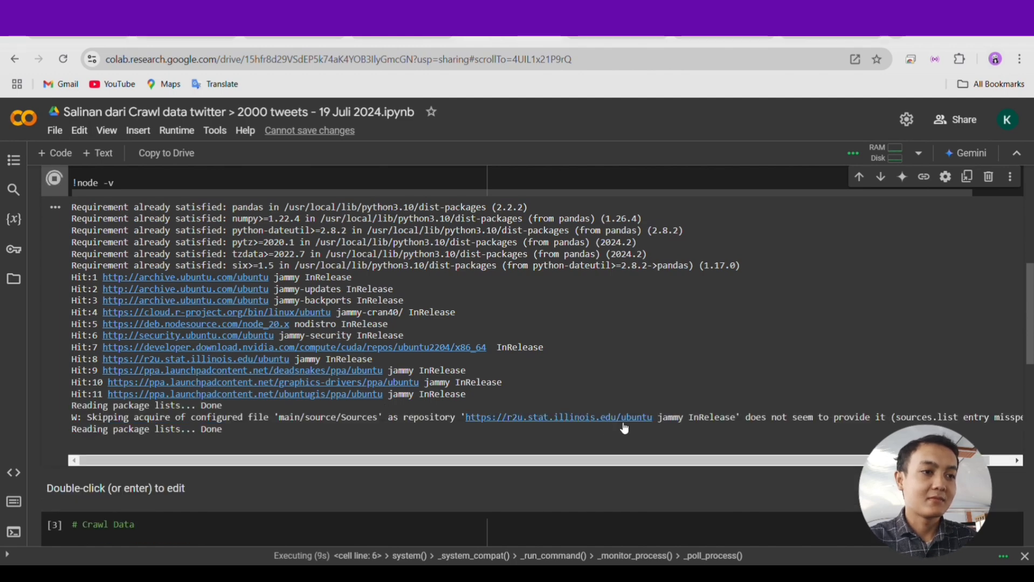
scroll(621, 426, down, 3)
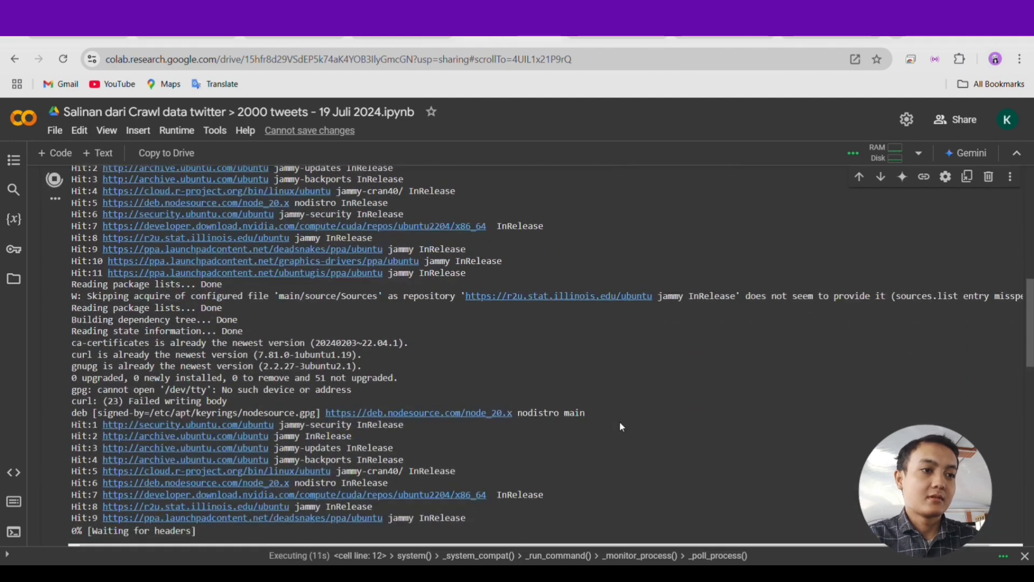
scroll(620, 426, down, 3)
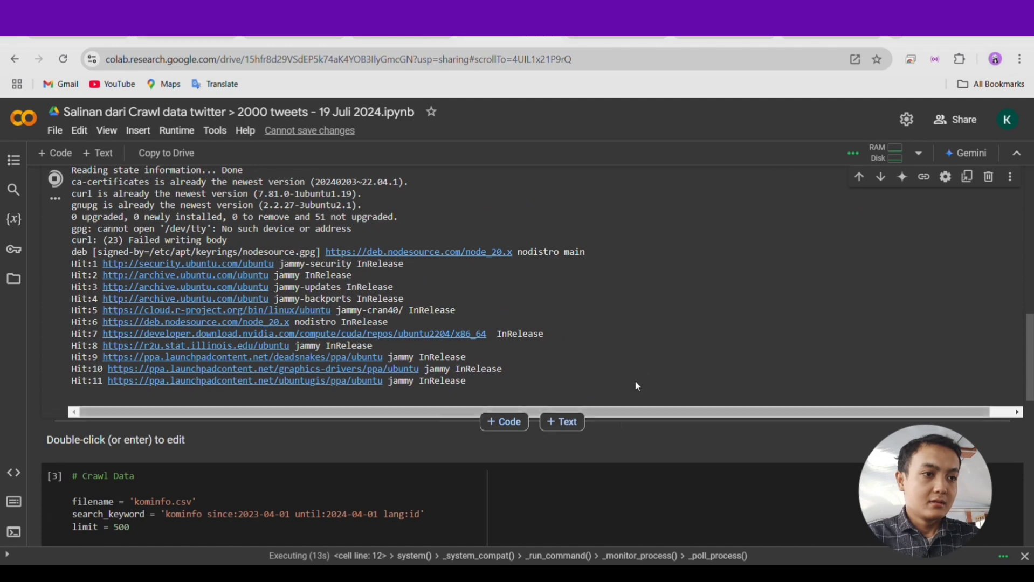
scroll(504, 276, down, 5)
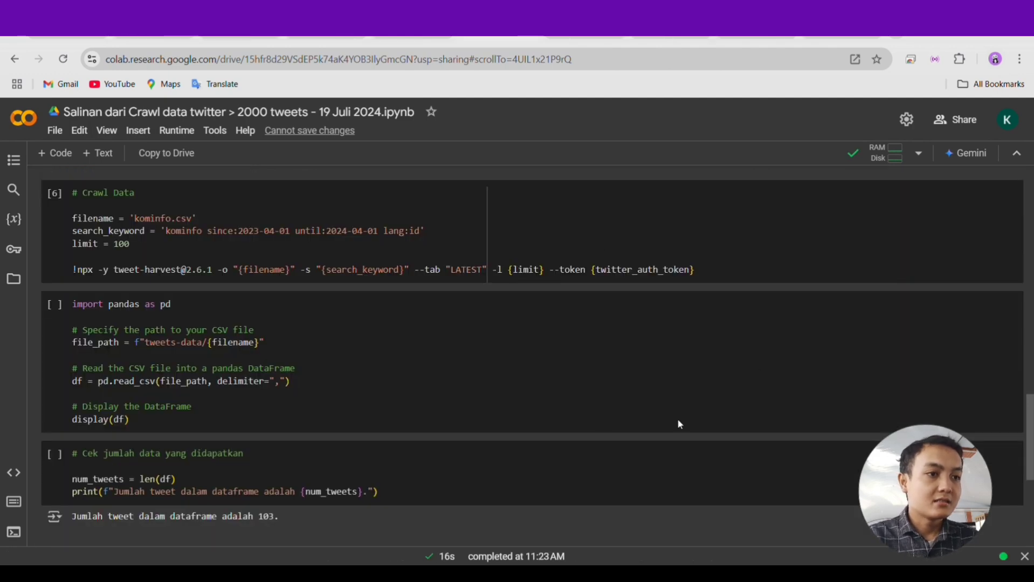
Step: Set the limit in the Crawl Data cell to 500 and run the crawl for the kominfo tweets
drag(165, 223, 435, 226)
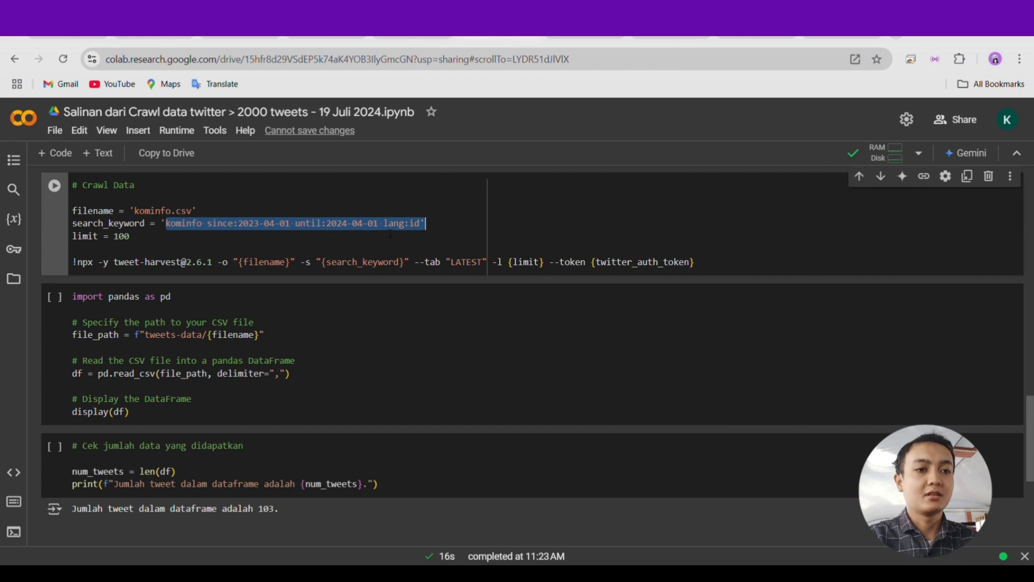
click(141, 240)
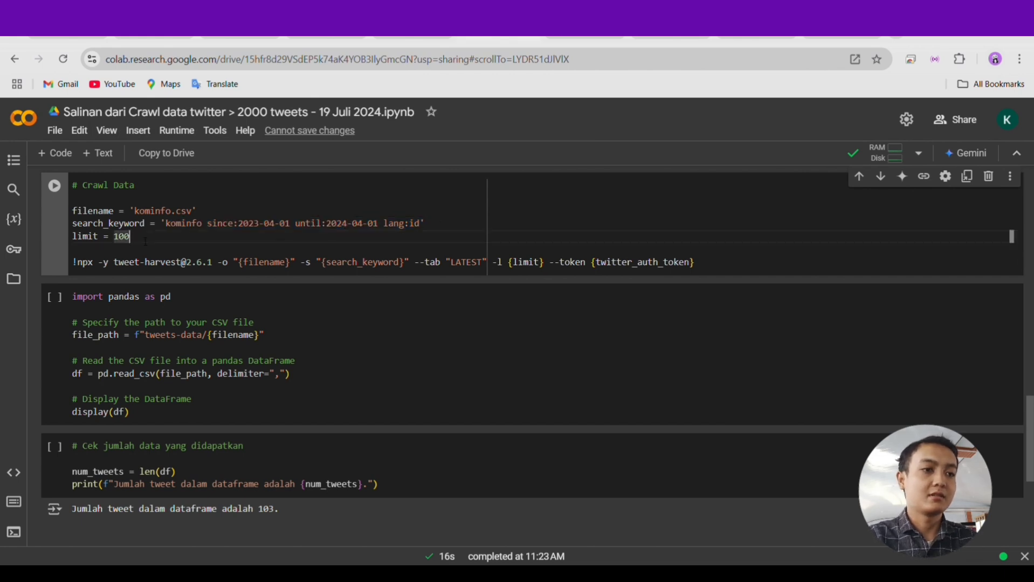
key(BackSpace)
key(BackSpace)
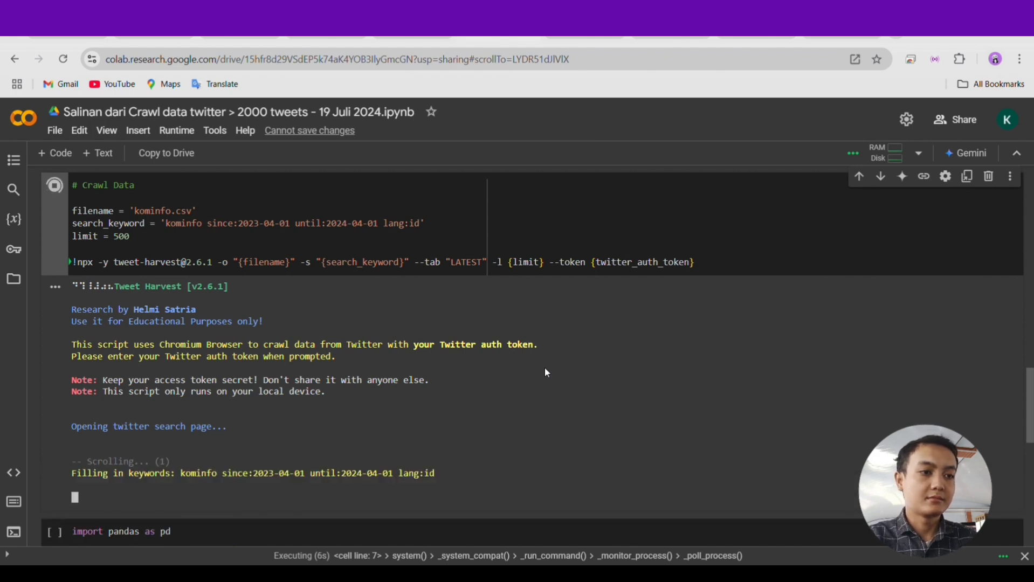
scroll(529, 400, down, 1)
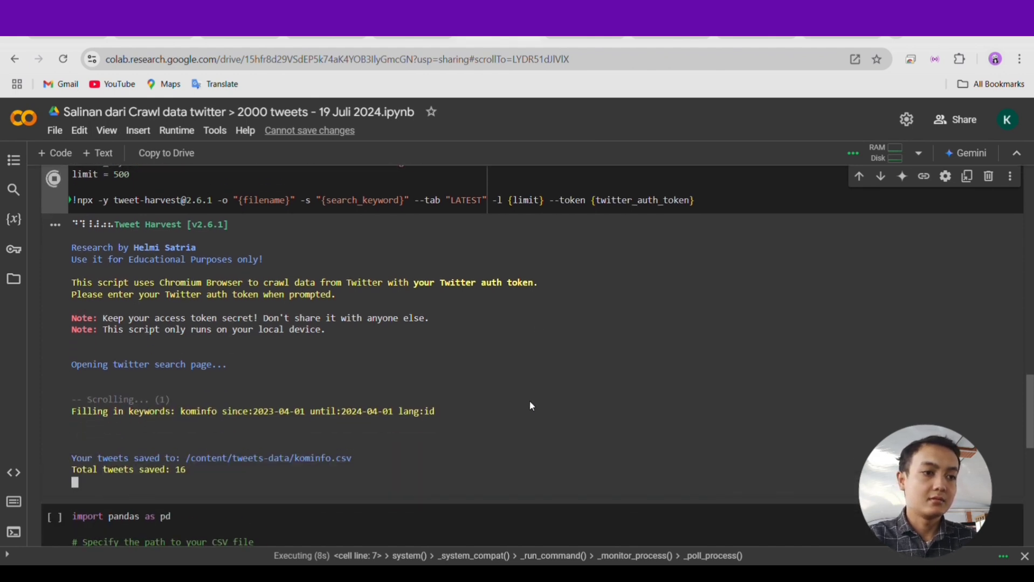
scroll(528, 401, down, 1)
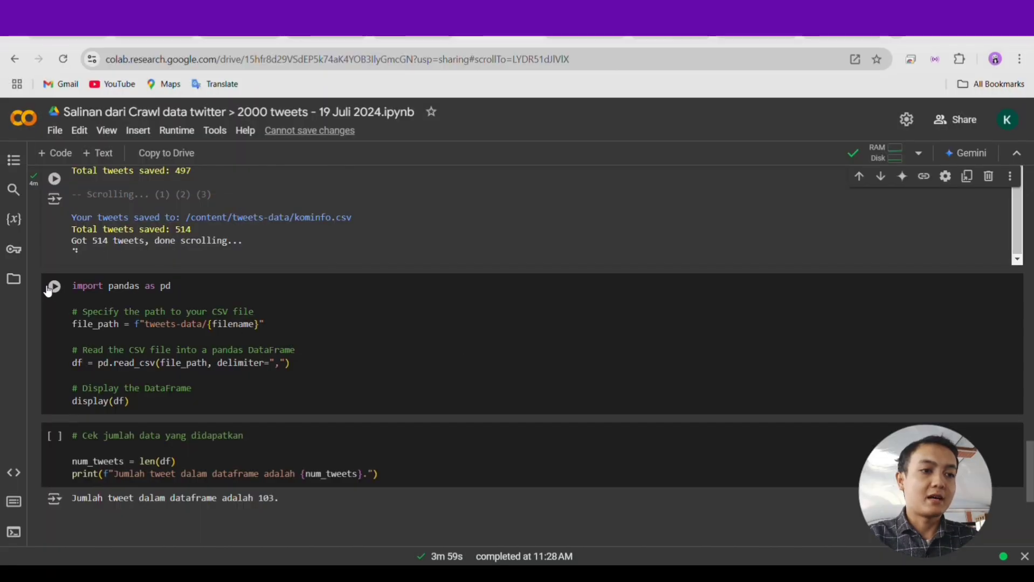
Step: Run the pandas cell that reads the crawled CSV file and look through the displayed DataFrame rows
click(54, 286)
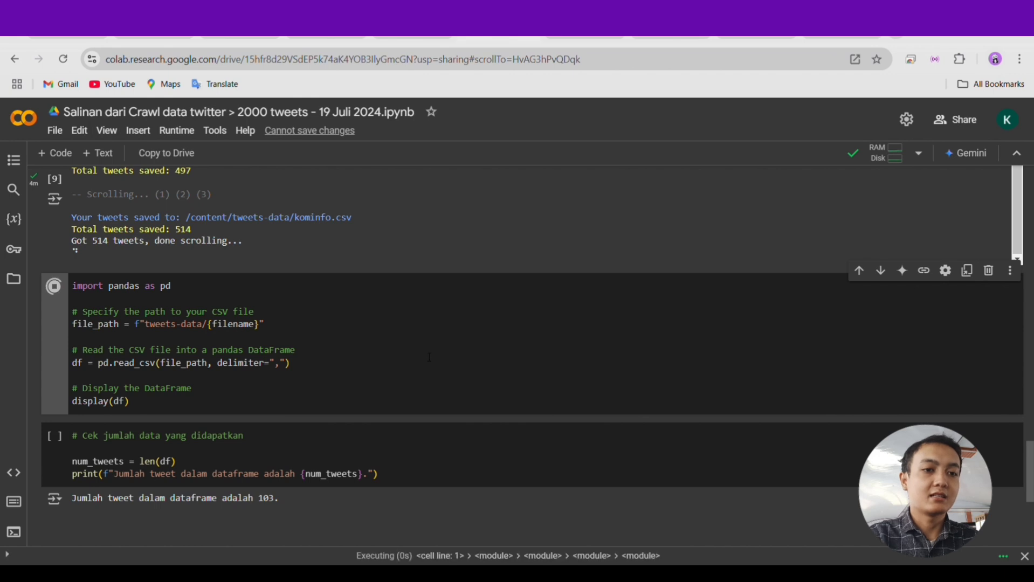
scroll(525, 414, down, 5)
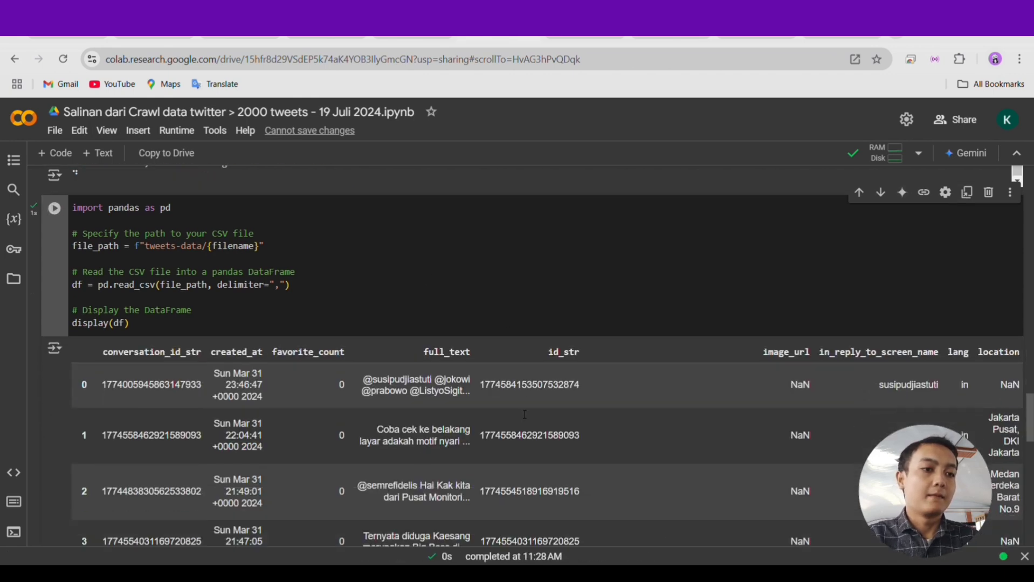
scroll(524, 414, down, 3)
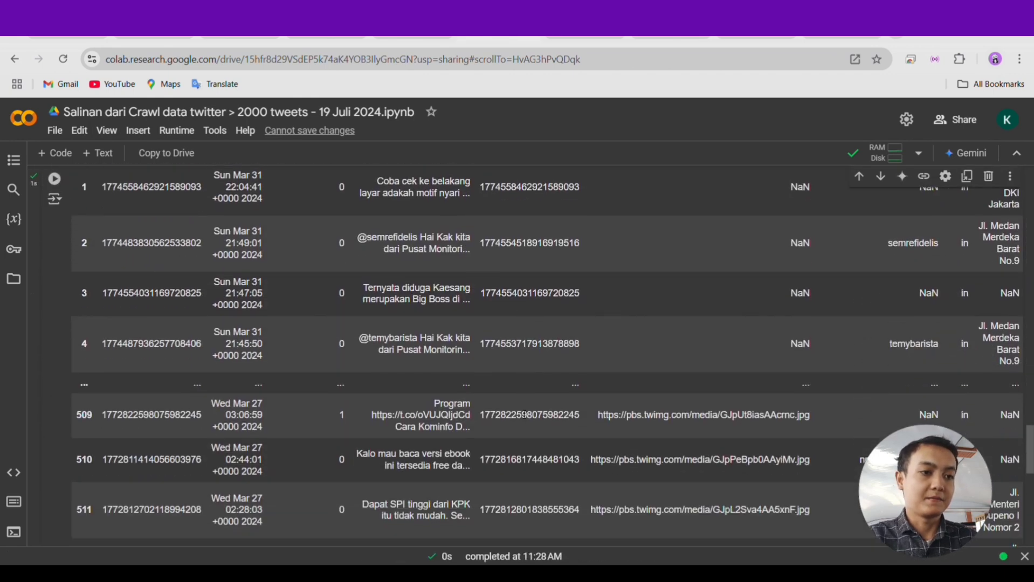
scroll(525, 415, down, 2)
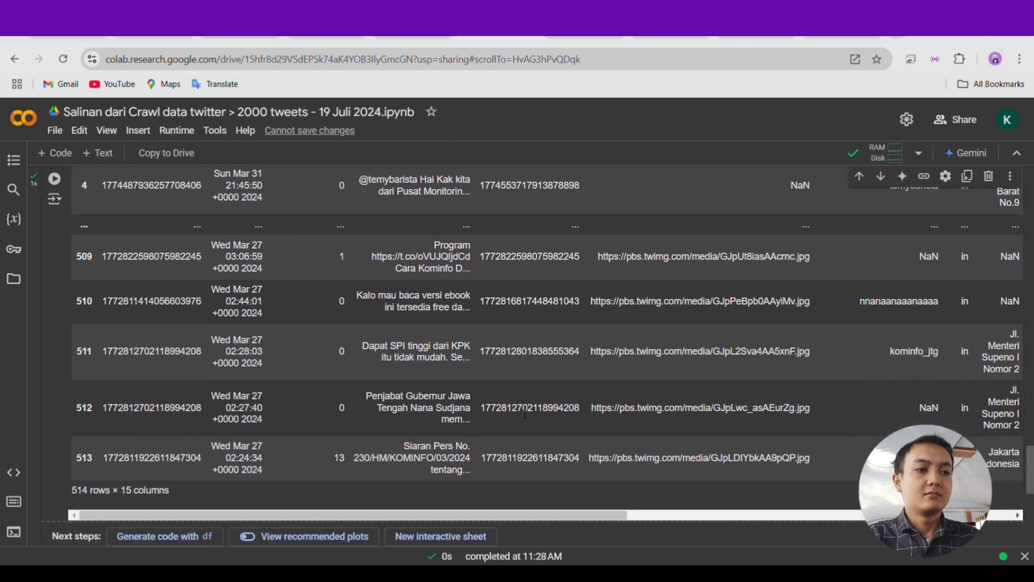
drag(462, 474, 445, 437)
Step: Run the "Cek jumlah data yang didapatkan" cell to count the tweets in the DataFrame
scroll(445, 437, down, 4)
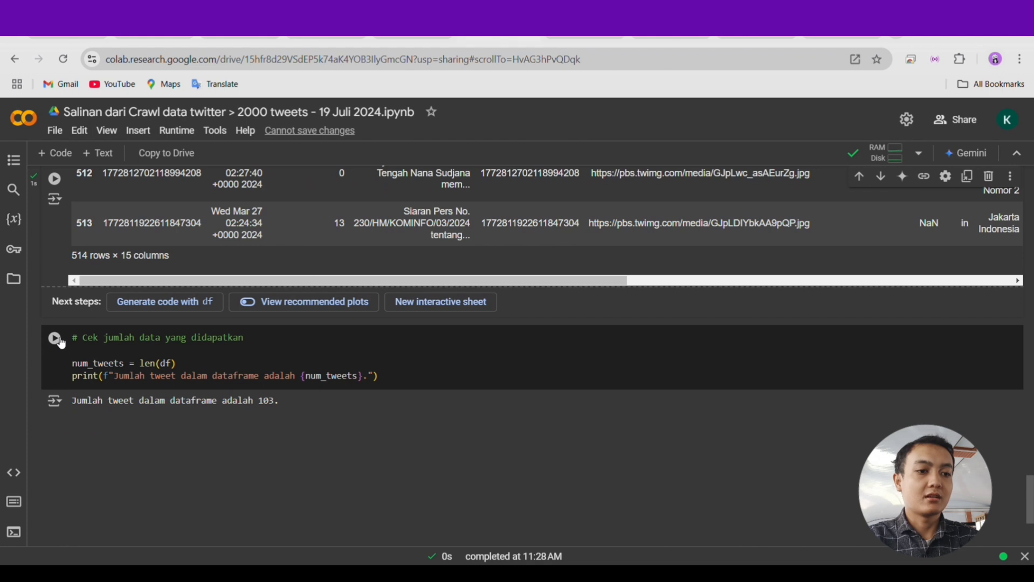
click(54, 338)
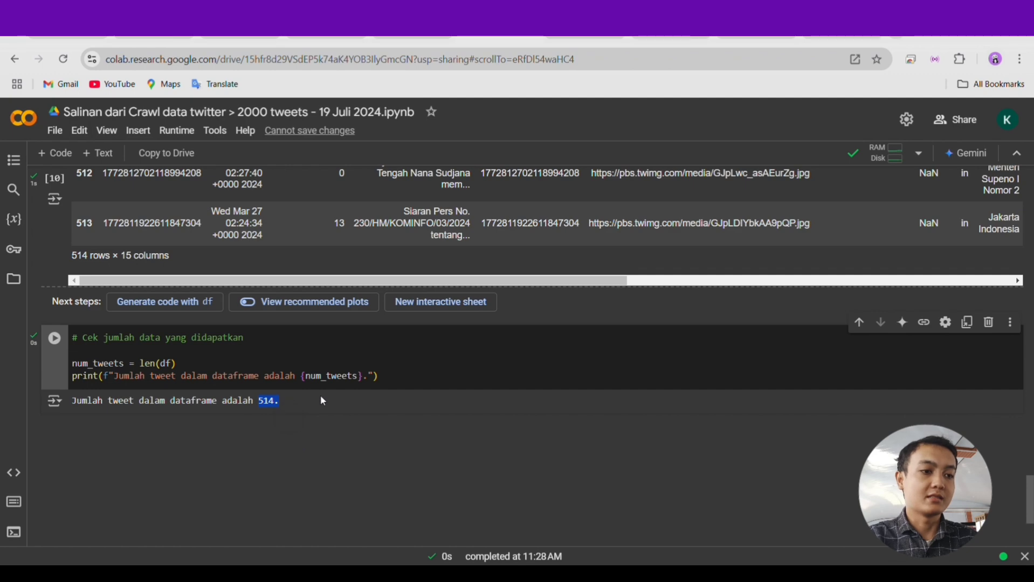
scroll(323, 401, up, 3)
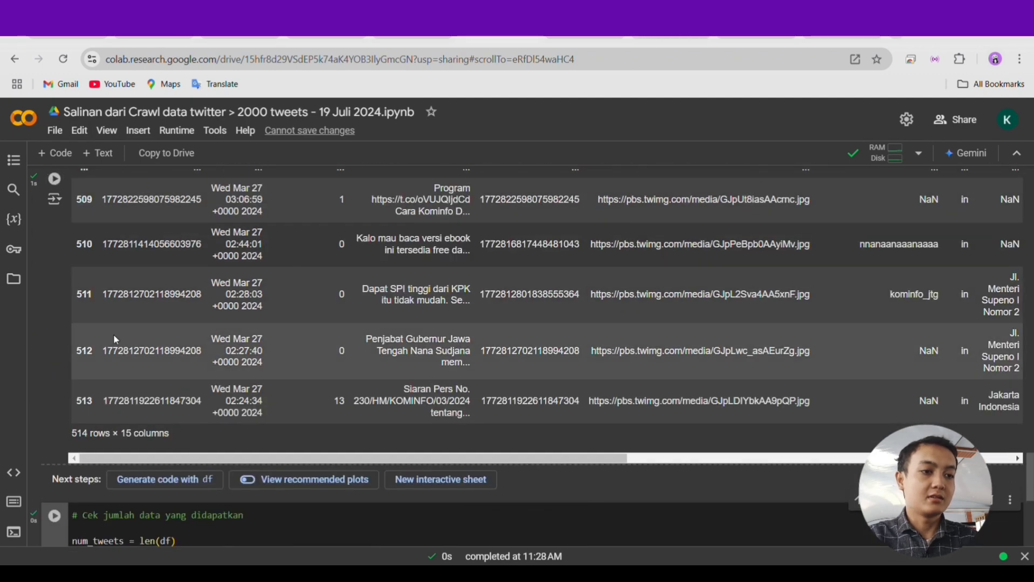
Step: Download the kominfo.csv file from the tweets-data folder of the notebook's runtime files
click(14, 279)
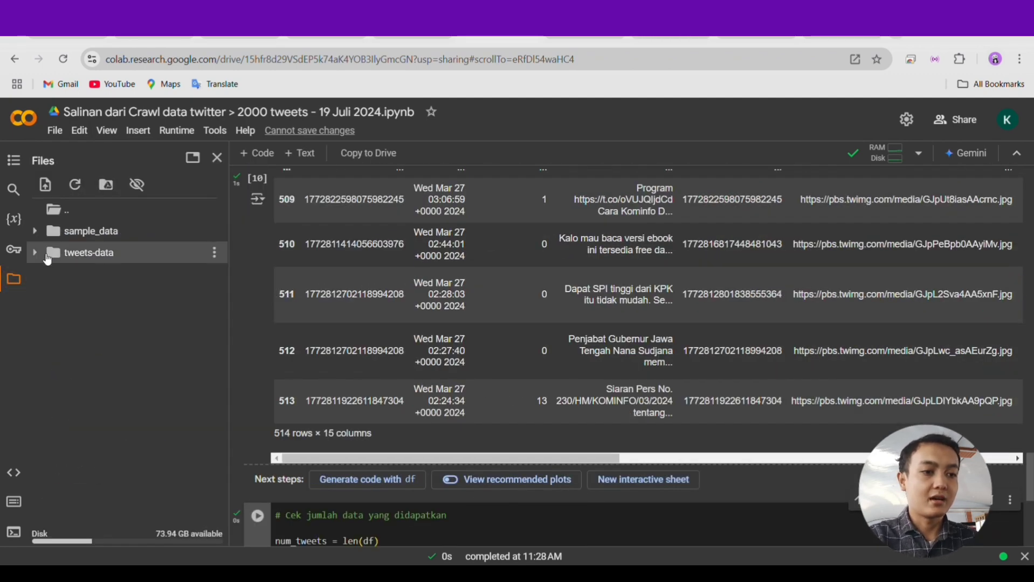
click(36, 253)
click(215, 273)
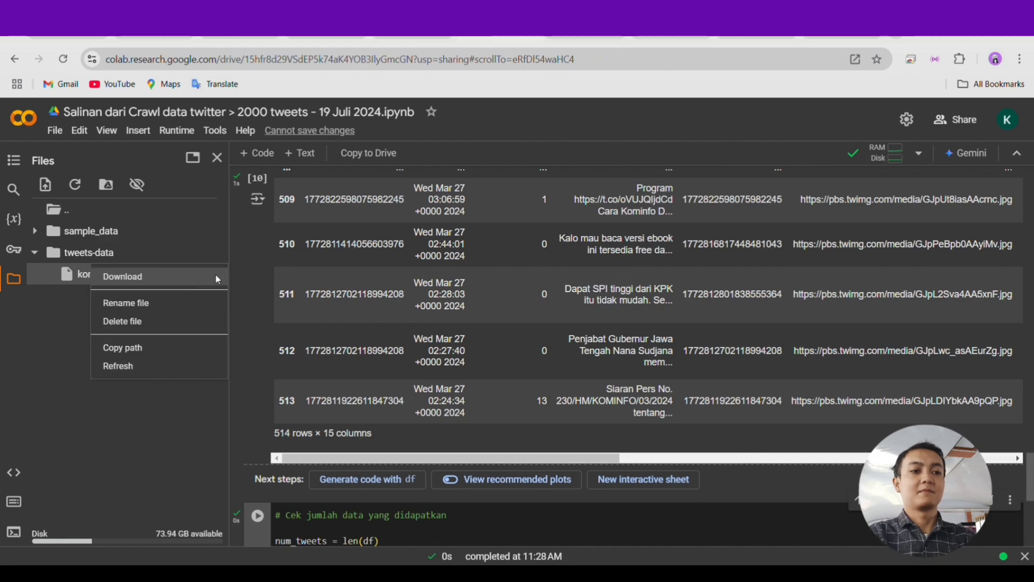
click(139, 284)
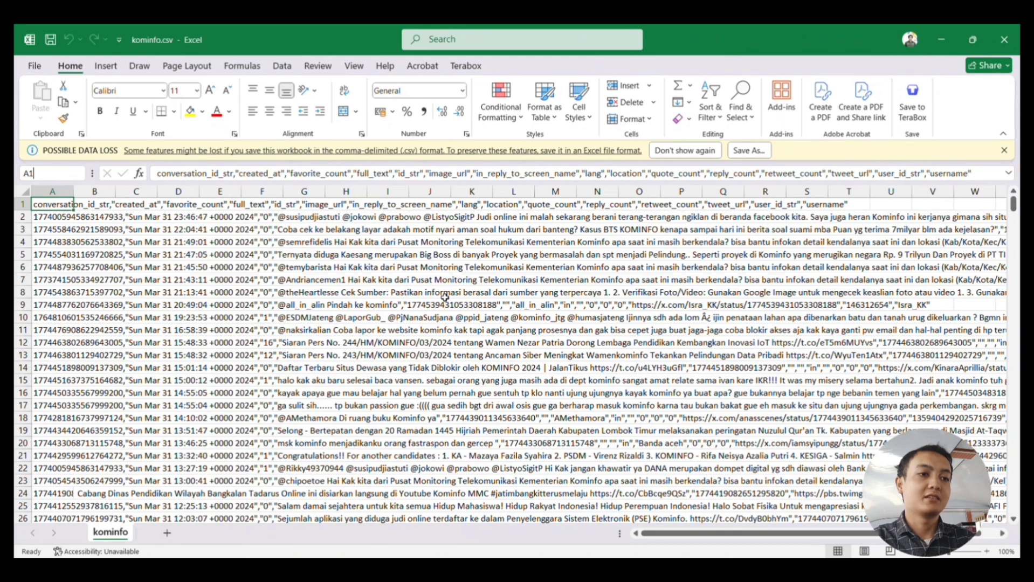
Step: Examine the tweet rows of kominfo.csv in Excel and its header fields around full_text, id_str and image_url
scroll(468, 311, down, 5)
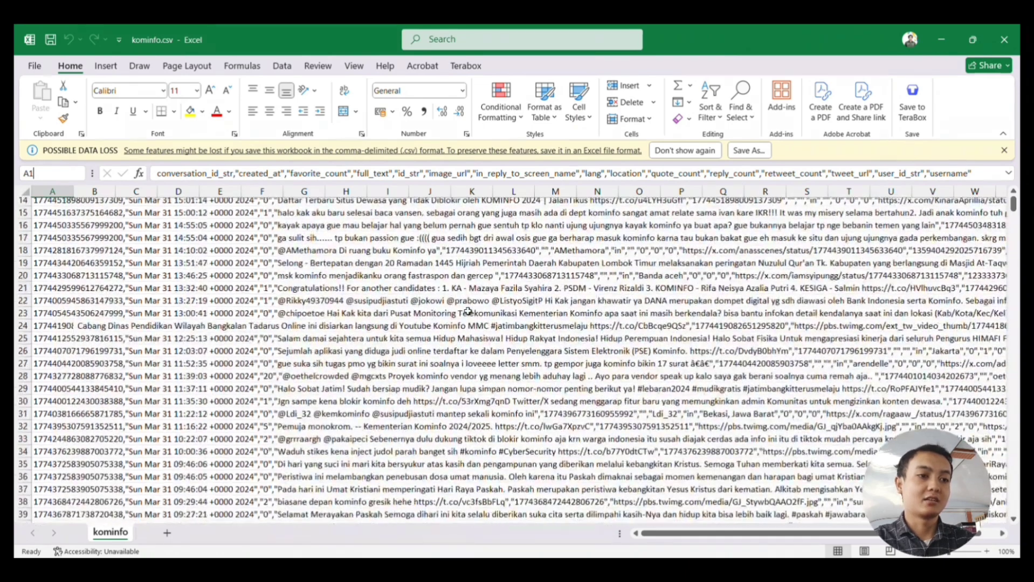
scroll(441, 285, up, 5)
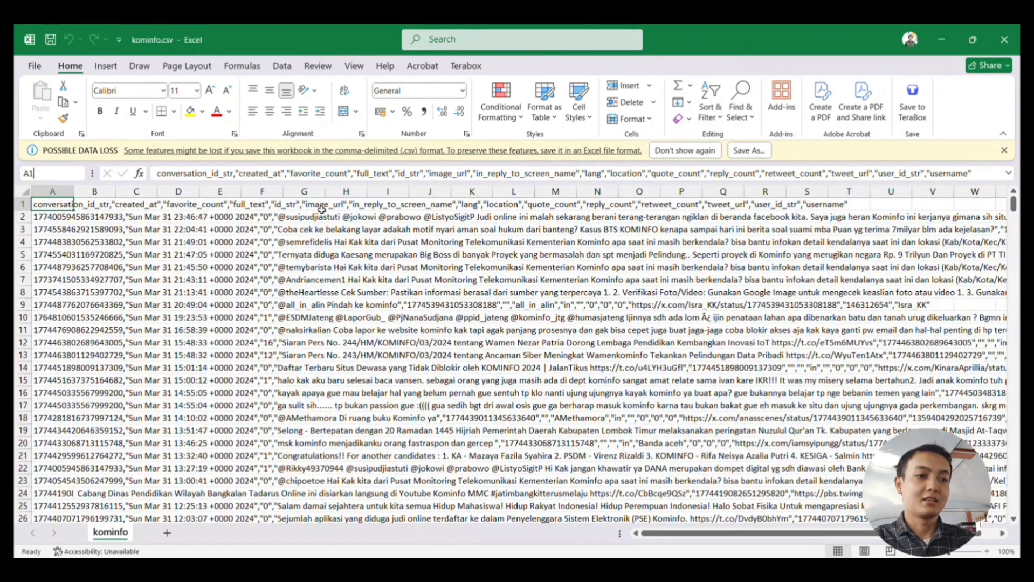
click(253, 204)
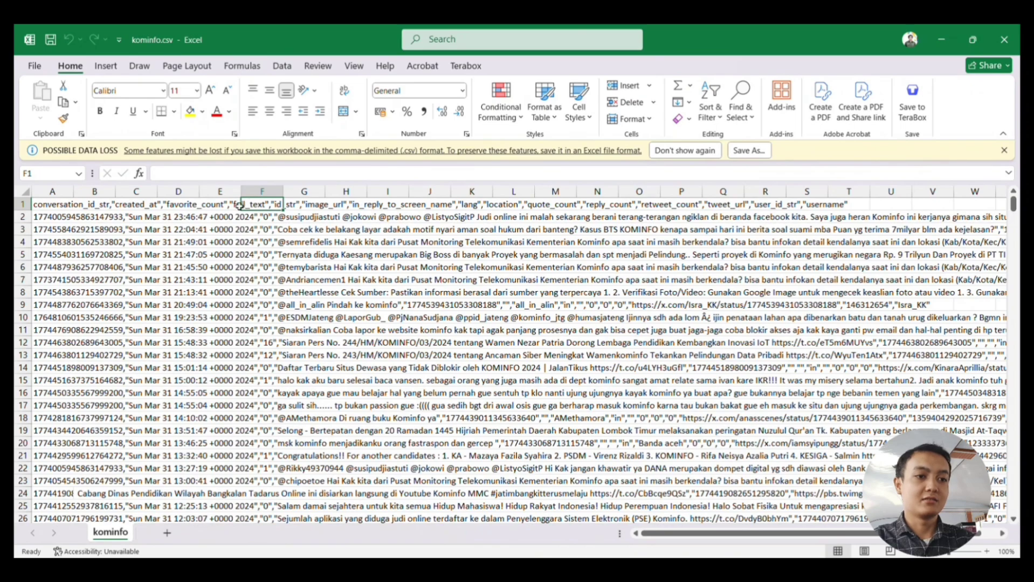
drag(239, 206, 332, 203)
click(397, 260)
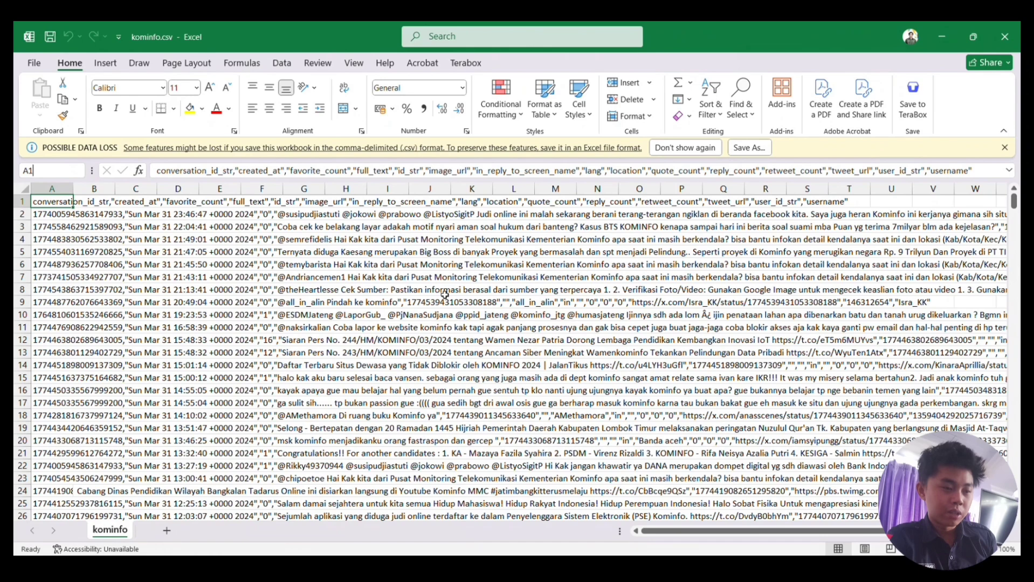
scroll(467, 307, down, 3)
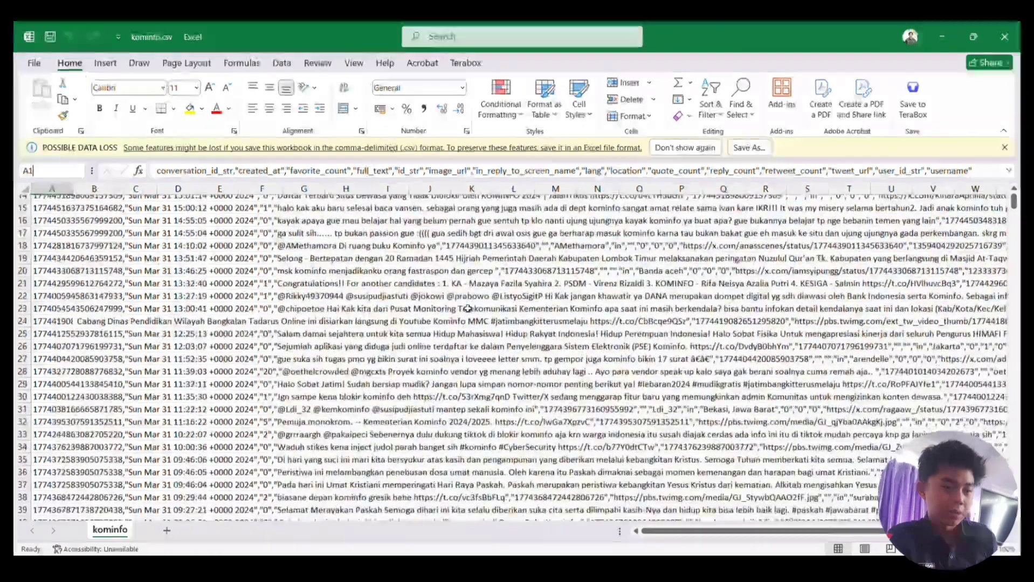
scroll(468, 307, up, 4)
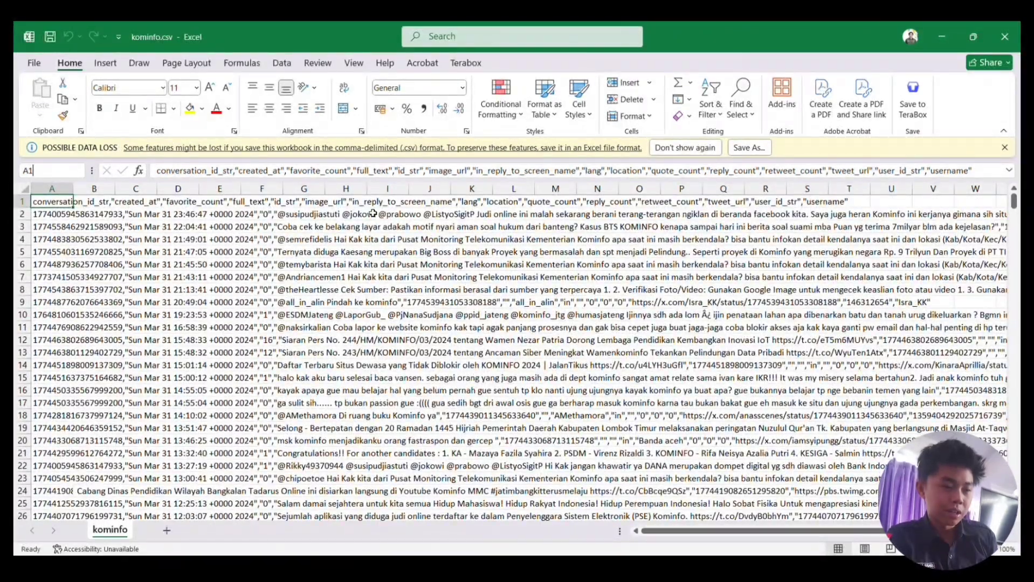
click(259, 202)
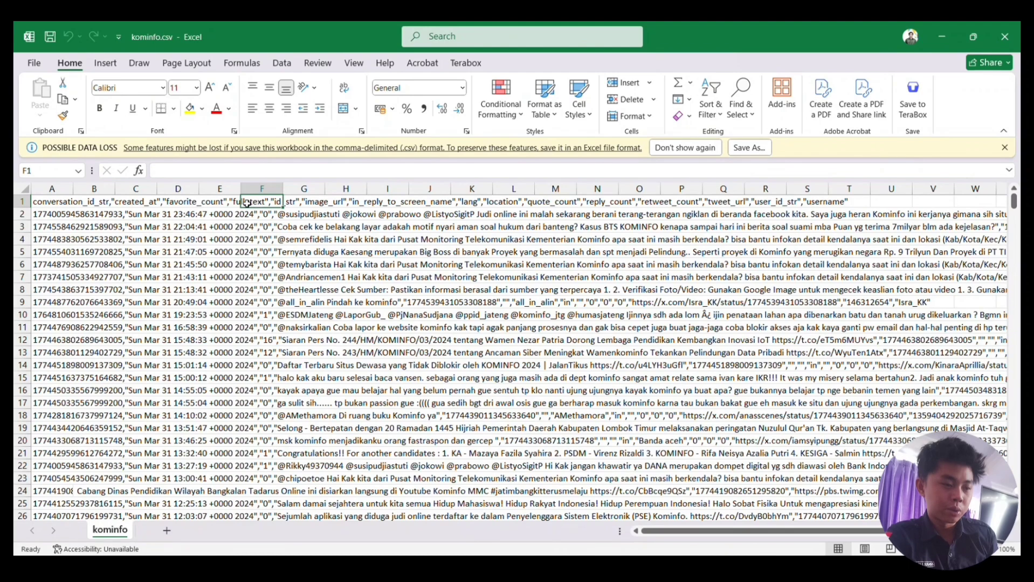
drag(237, 202, 332, 201)
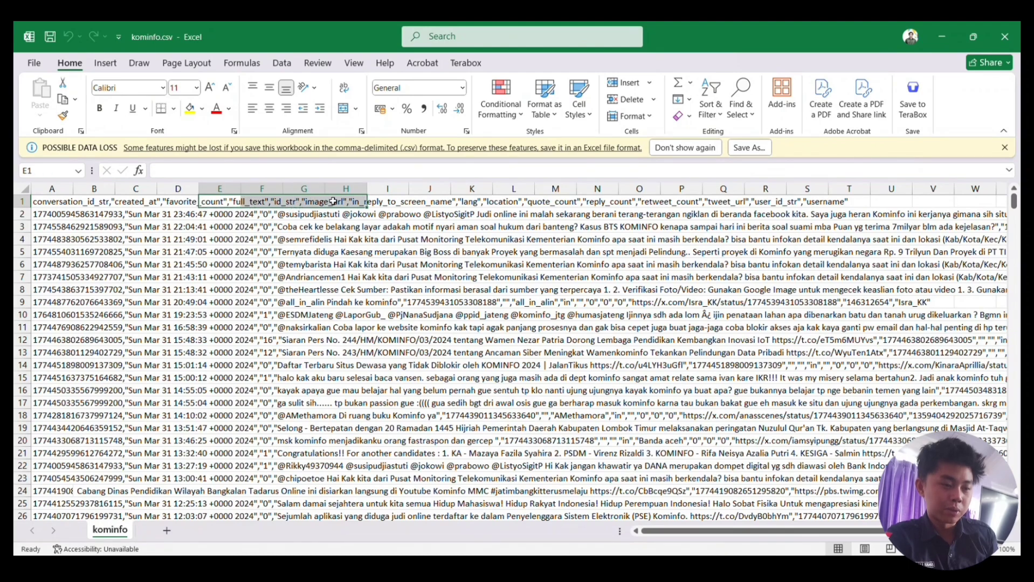
click(397, 256)
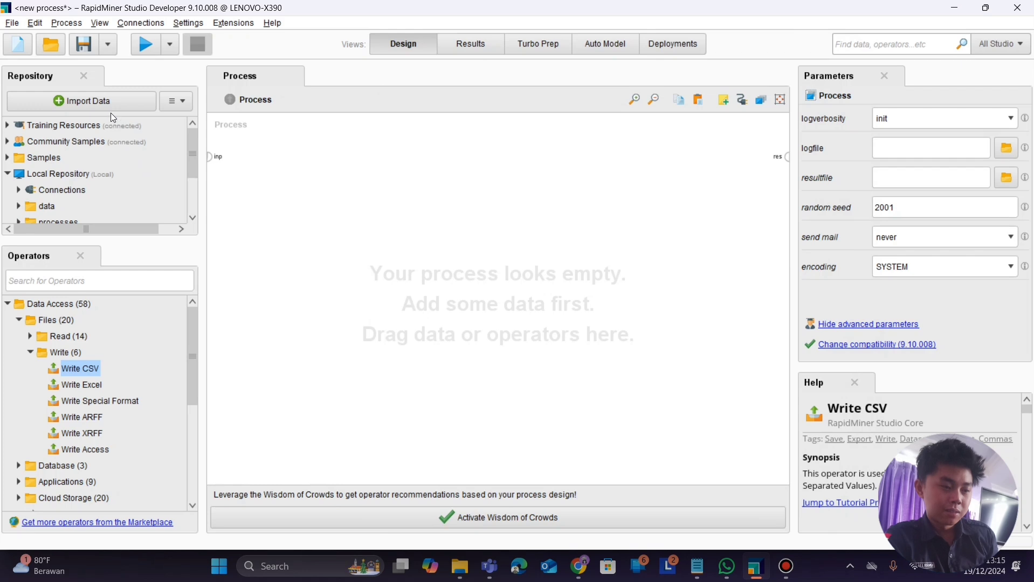
Step: Import kominfo.csv from the computer's Documents folder into the Local Repository, keeping the suggested column formats
click(108, 107)
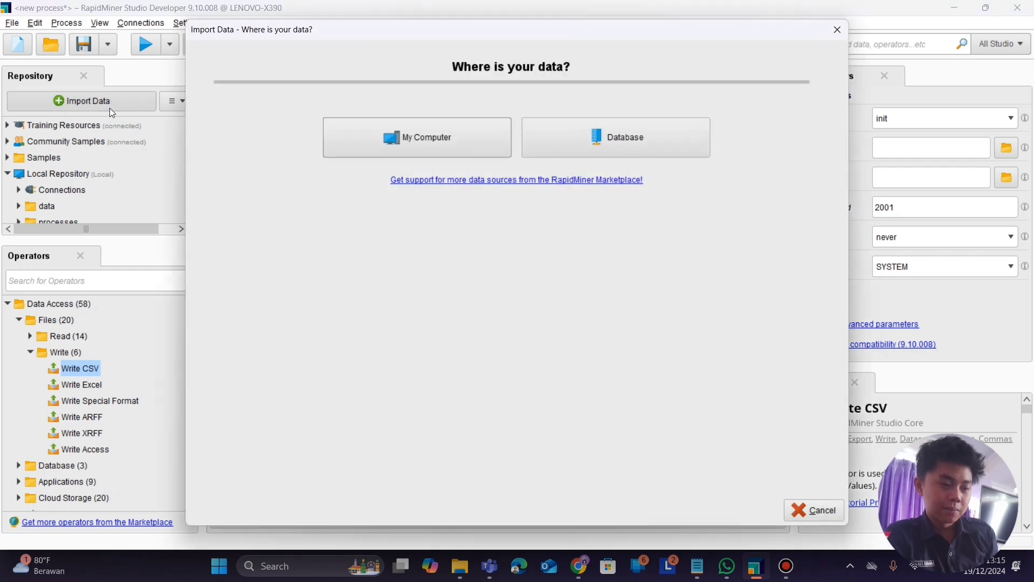
click(413, 132)
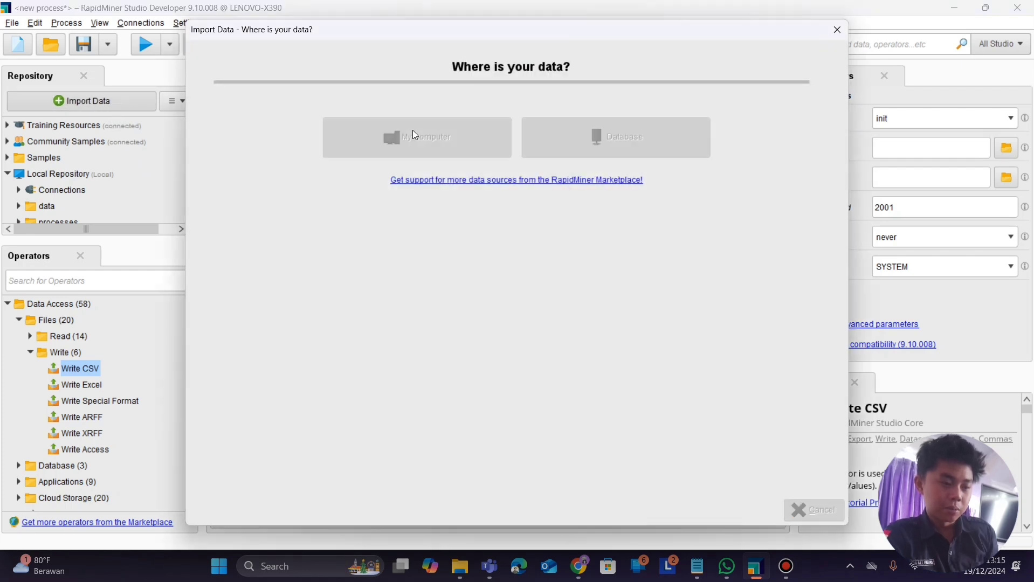
scroll(360, 333, down, 5)
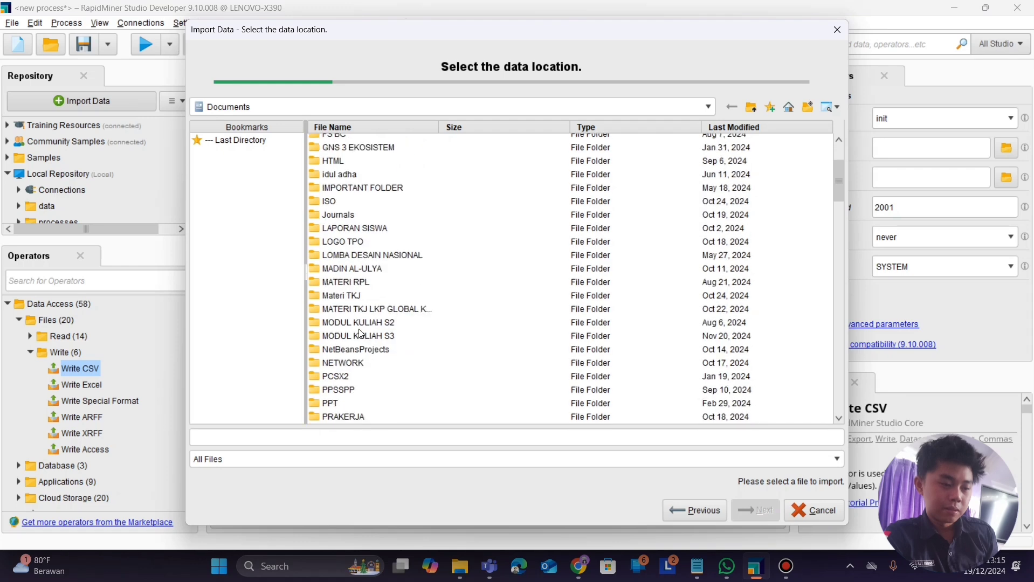
scroll(361, 333, down, 8)
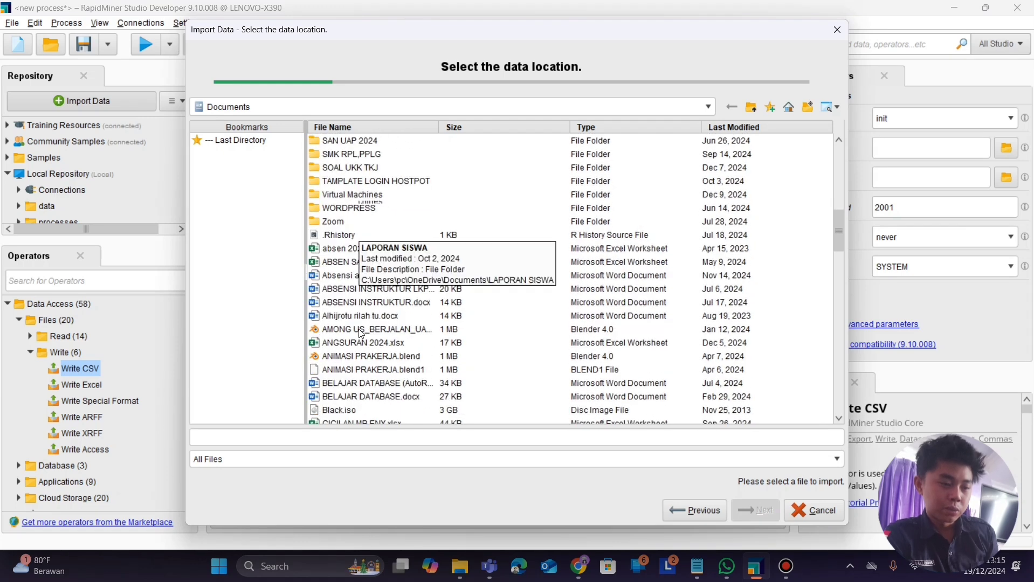
scroll(360, 333, down, 10)
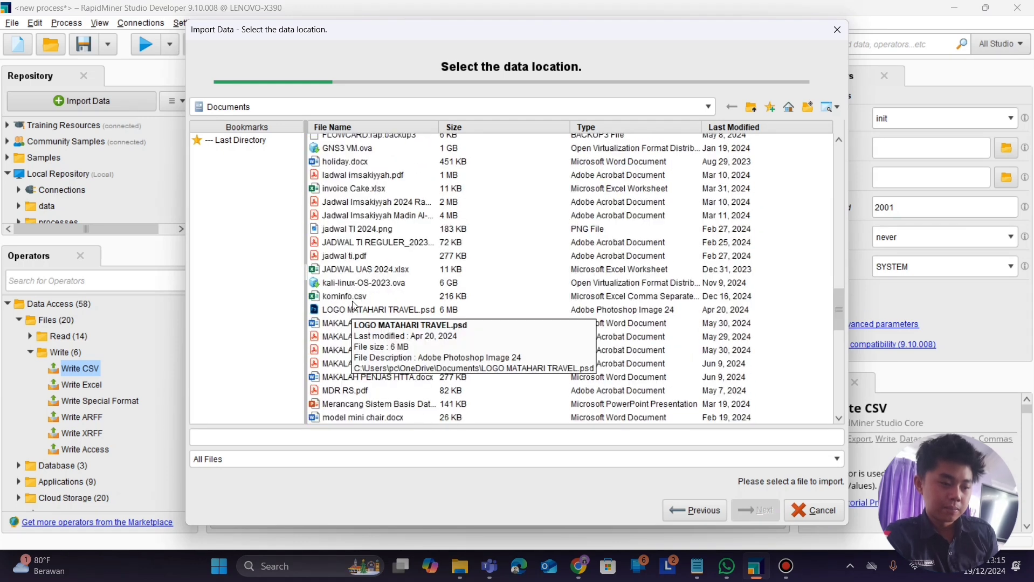
click(354, 300)
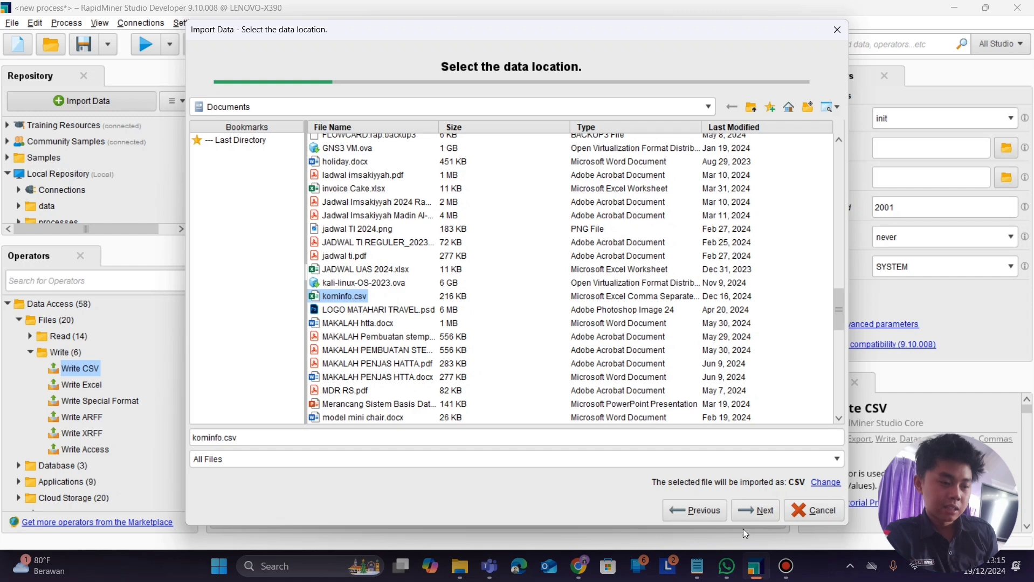
click(750, 516)
click(743, 505)
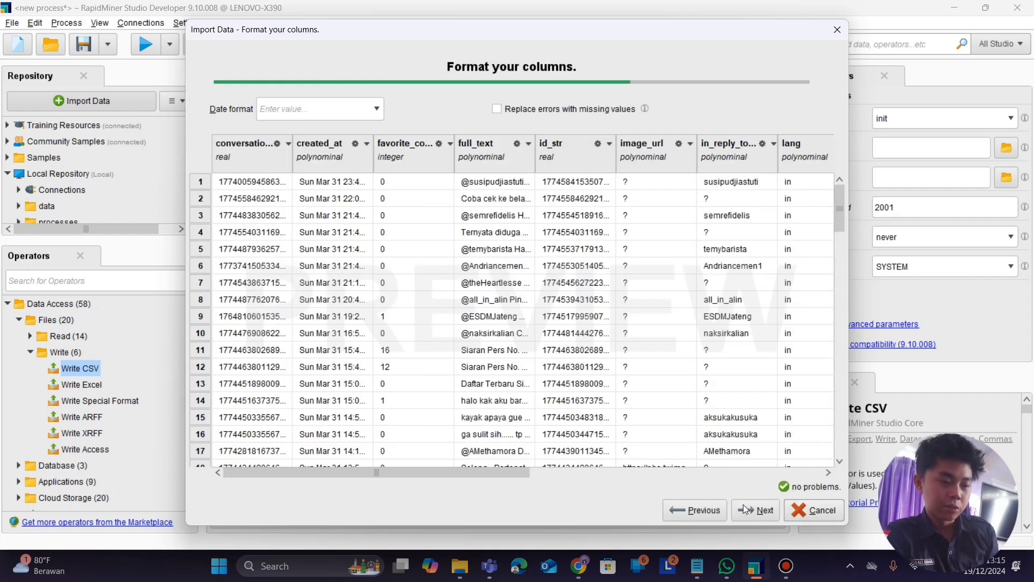
click(743, 505)
click(750, 510)
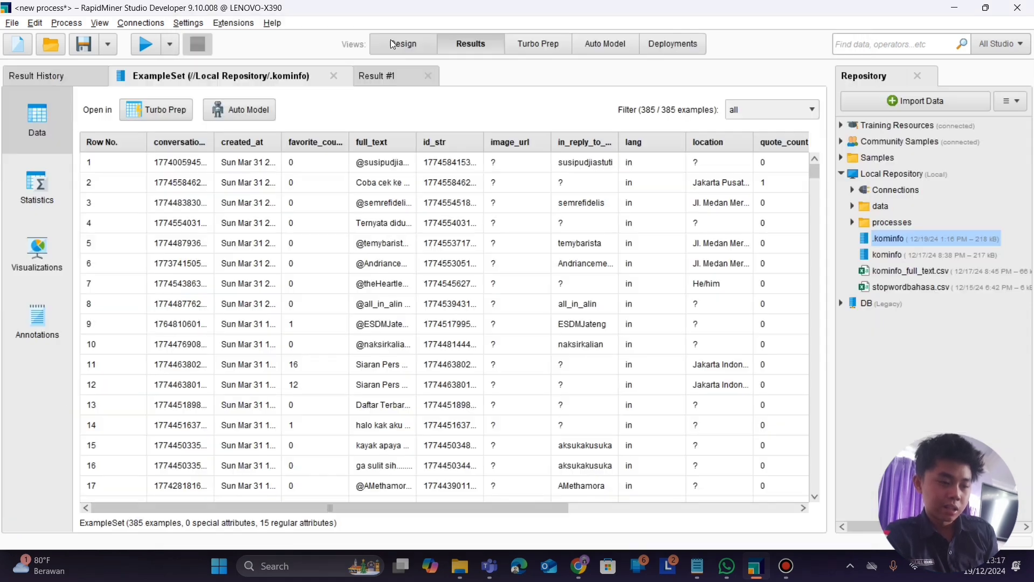
Step: Return to the process design and add the kominfo dataset from the Local Repository to the empty process as a Retrieve operator
click(403, 44)
drag(50, 216, 292, 240)
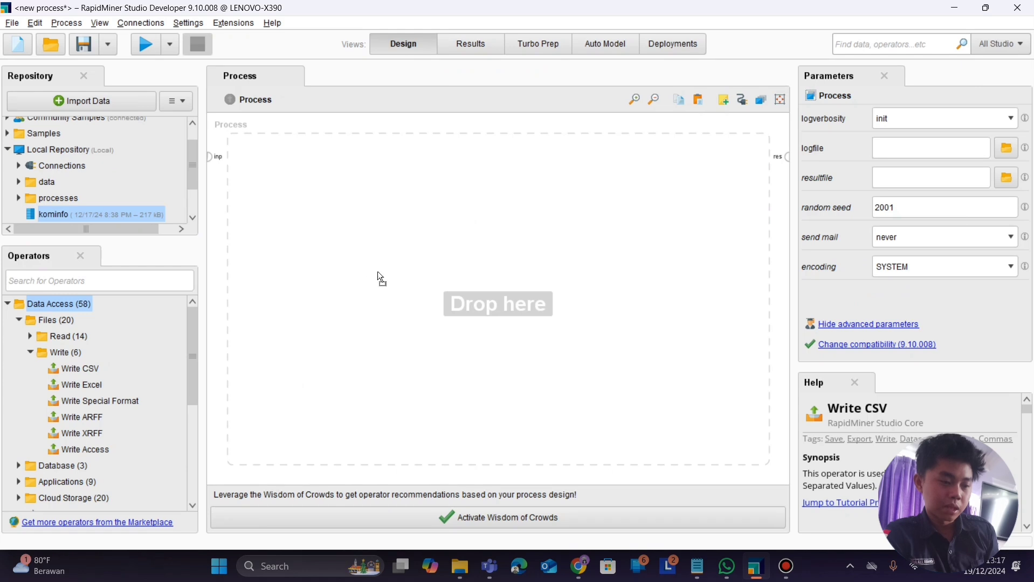
drag(380, 290, 357, 277)
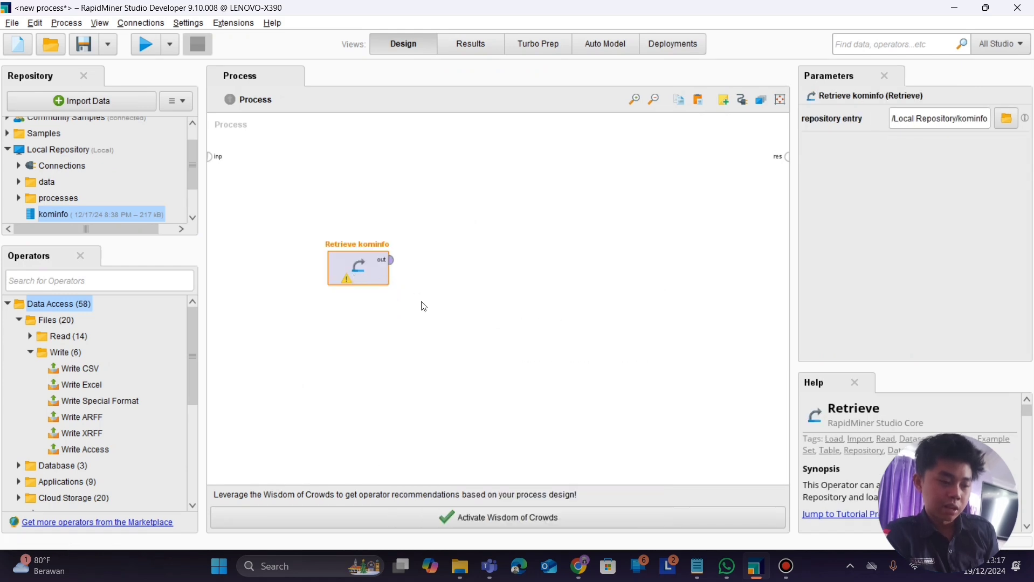
Step: Search the operators for "filter", add Select Attributes beside Retrieve kominfo and connect the Retrieve output to its input
click(108, 282)
text(filter)
drag(90, 353, 220, 321)
mouse_move(445, 268)
mouse_down()
mouse_move(479, 264)
mouse_move(427, 264)
mouse_up()
drag(391, 261, 416, 260)
click(454, 274)
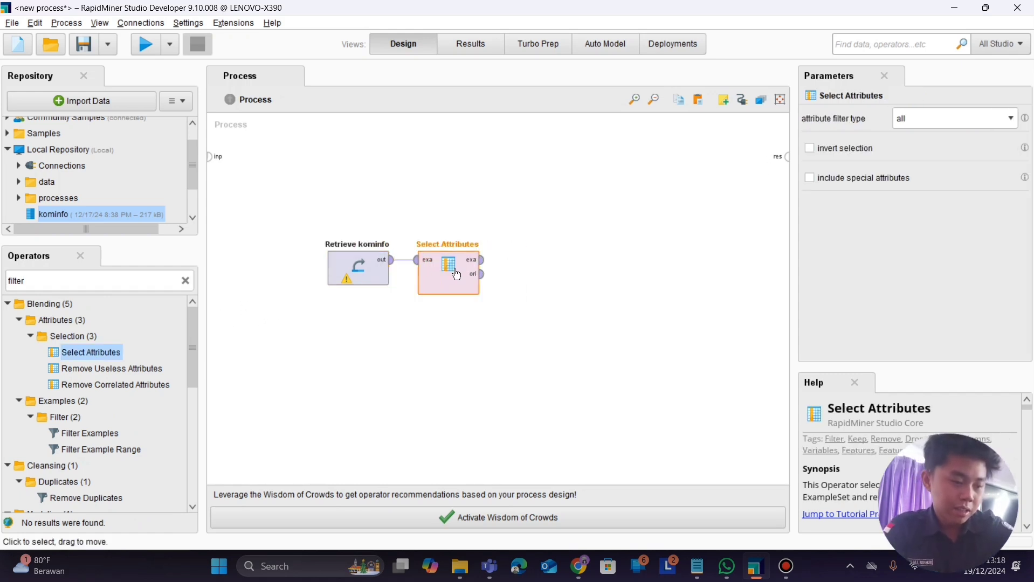
Step: Set the attribute filter type of Select Attributes to single and choose full_text as the attribute
click(1008, 121)
click(973, 146)
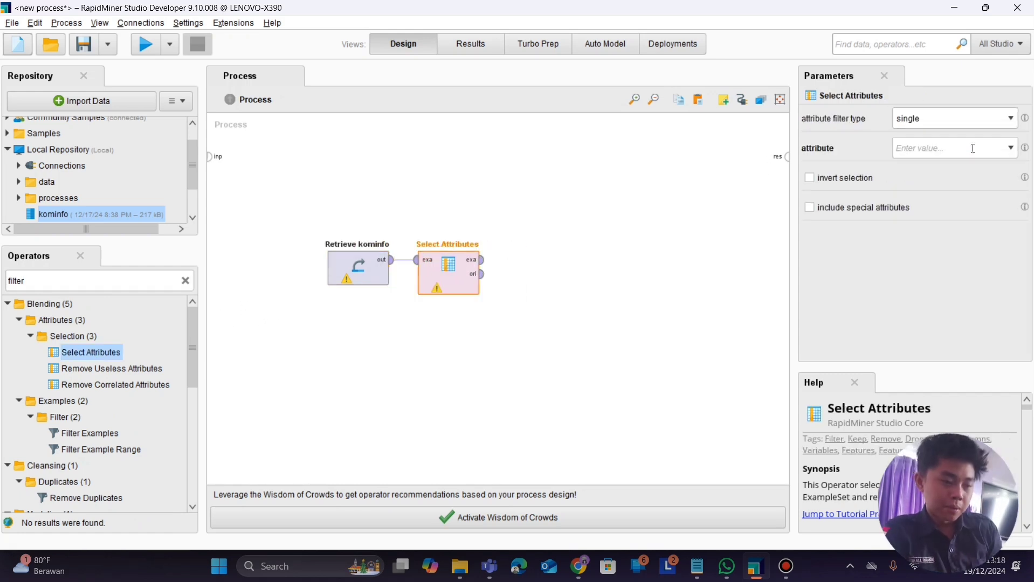
click(1016, 151)
click(957, 197)
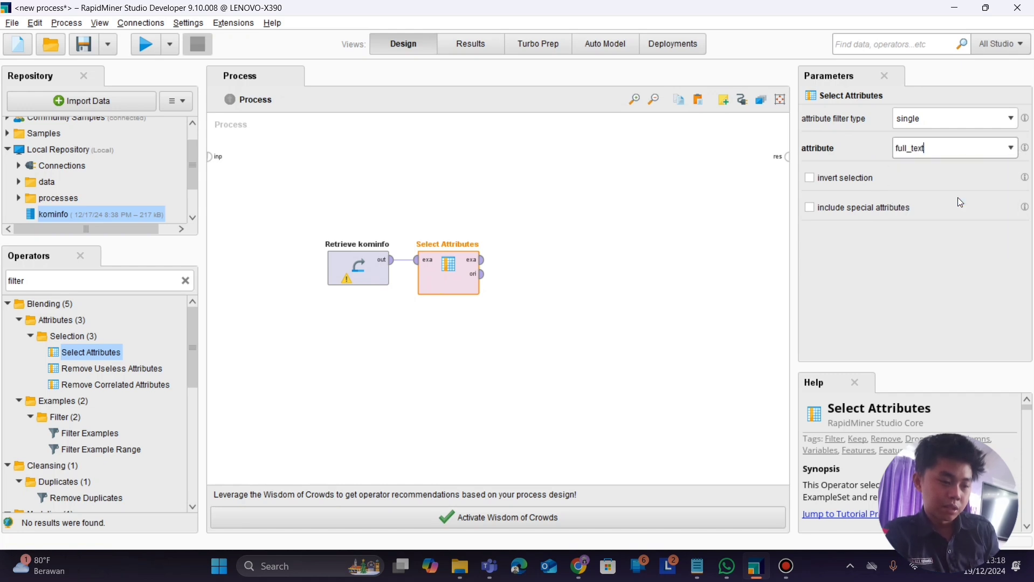
Step: Add a Write CSV operator after Select Attributes and connect the example set output to its input
drag(75, 352, 55, 374)
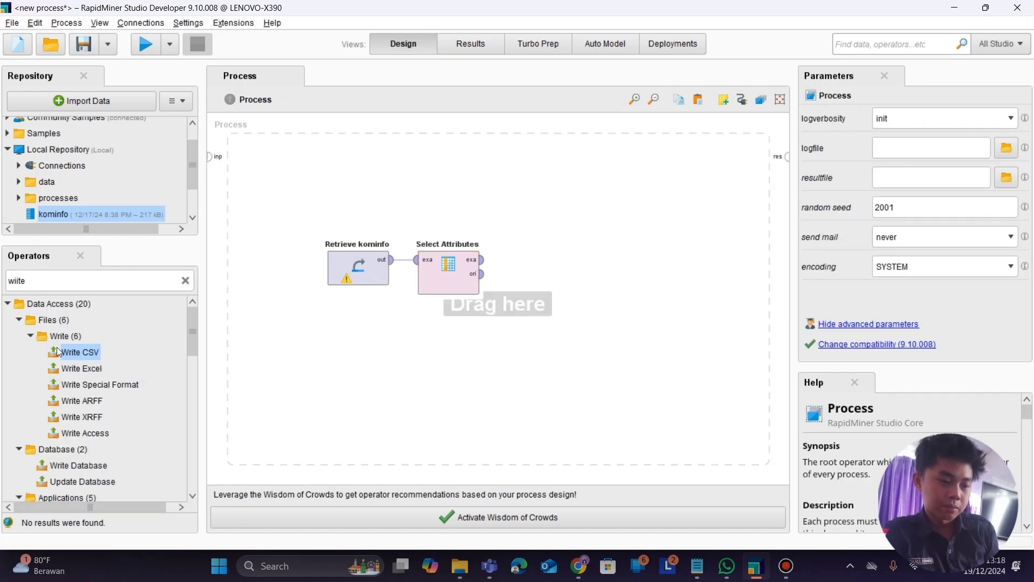
drag(124, 353, 548, 264)
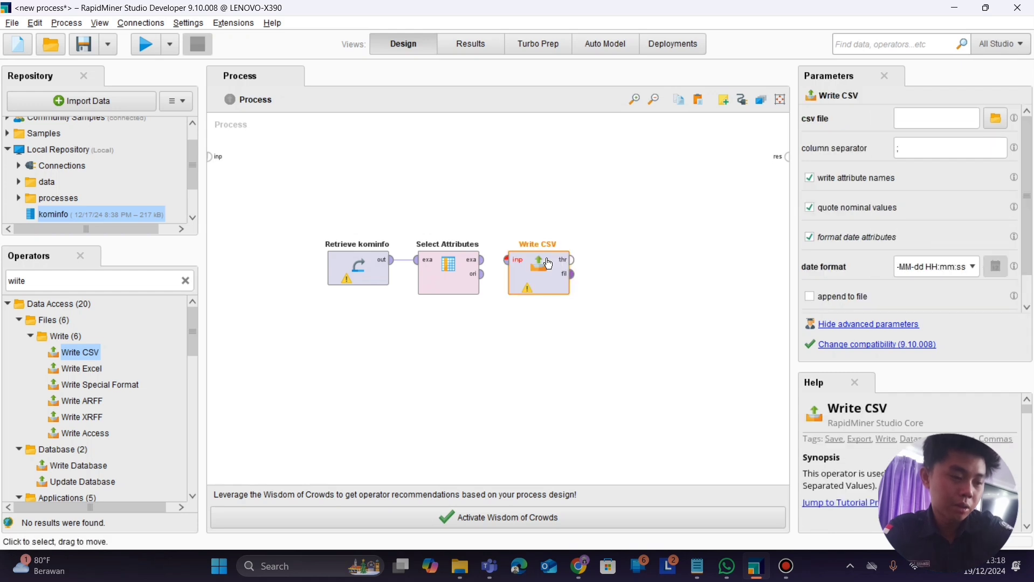
click(481, 261)
click(507, 260)
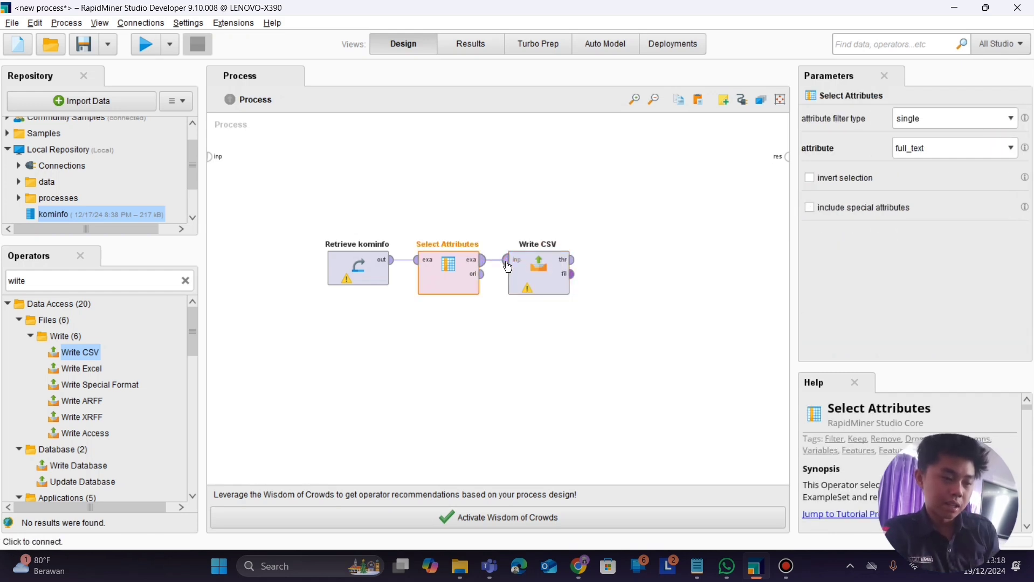
Step: Set the Write CSV output file to kominfo_full_text in the Documents folder
double_click(546, 268)
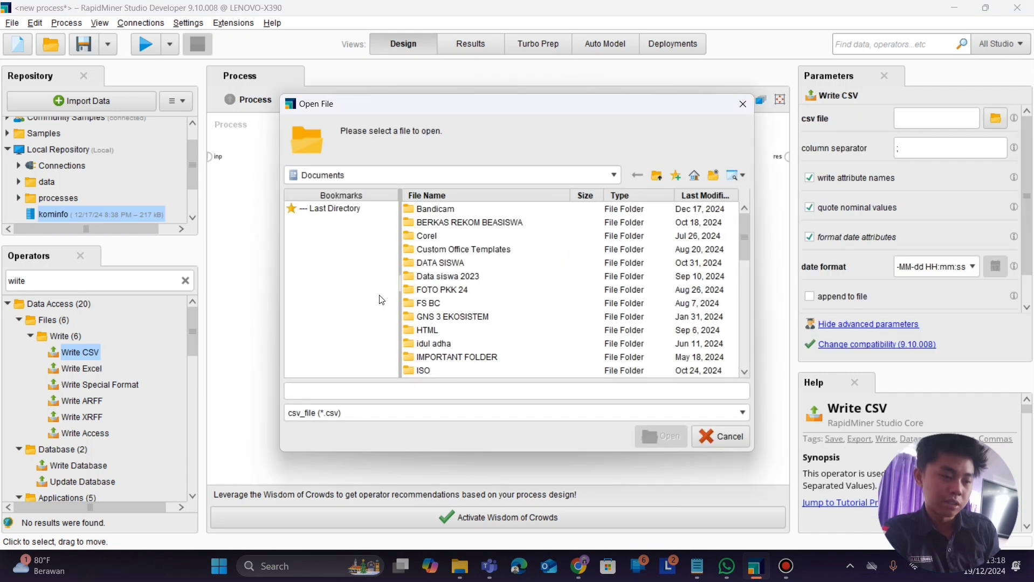
click(356, 388)
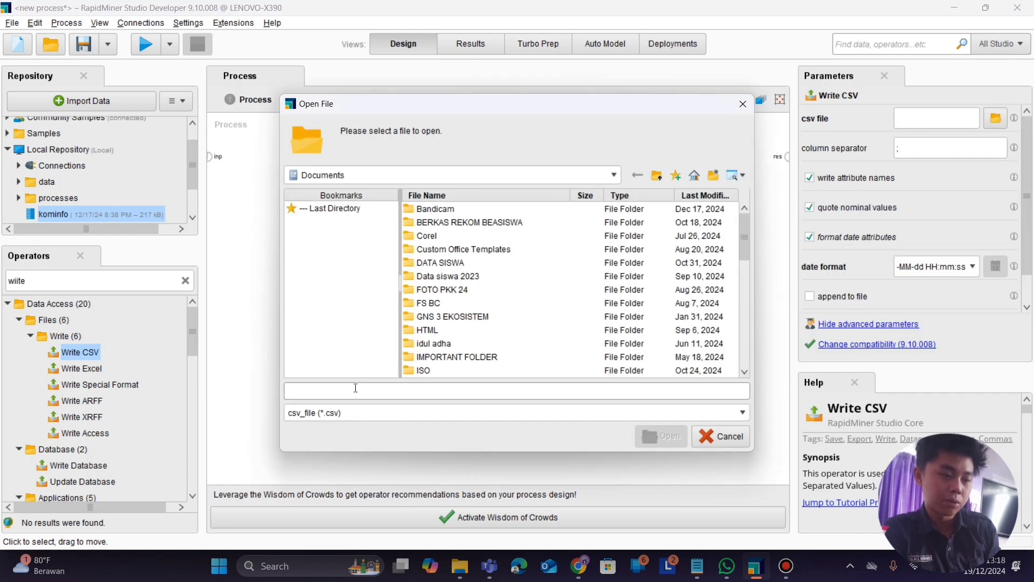
text(kominfo_full_text)
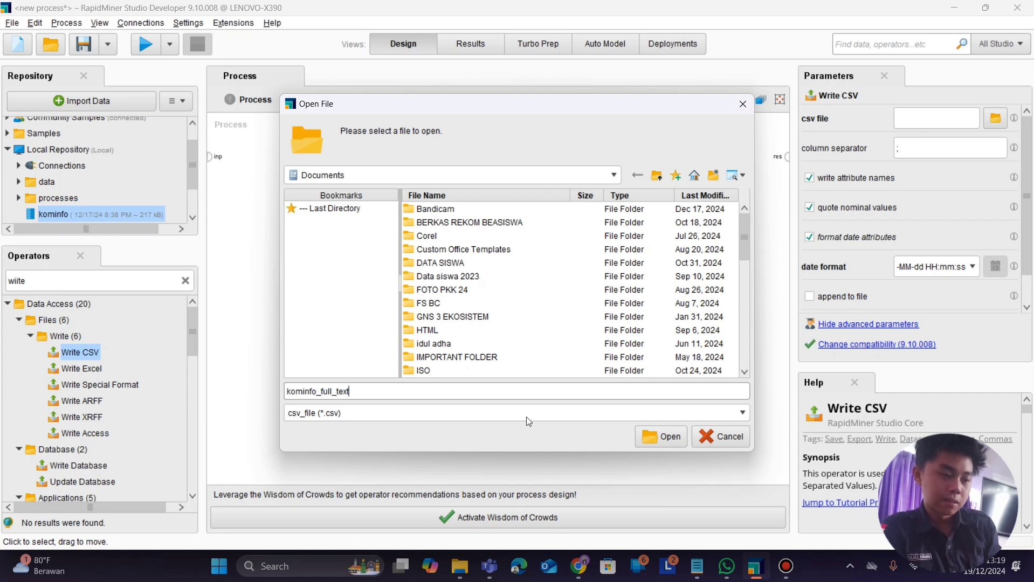
click(651, 436)
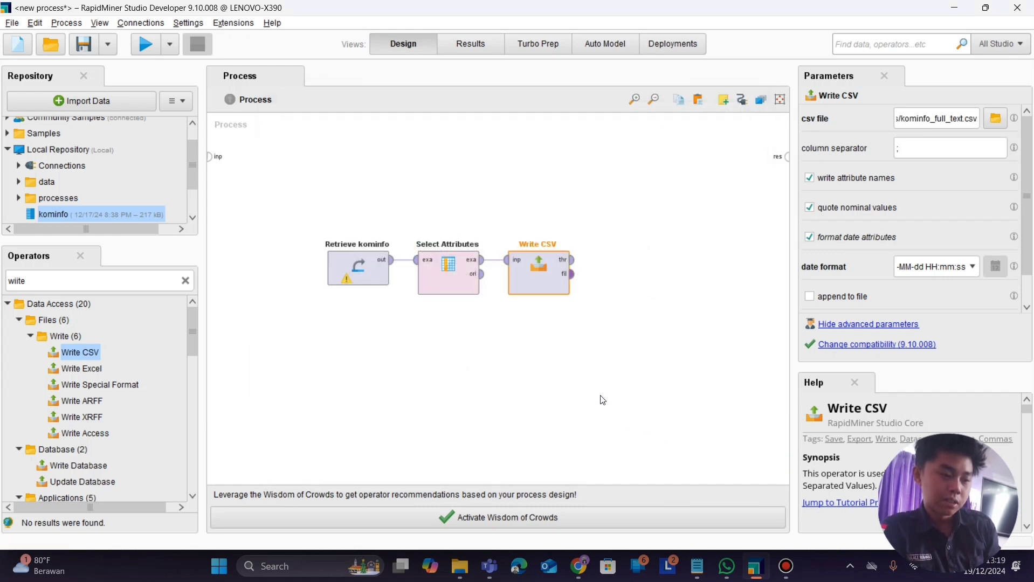
Step: Connect the through output of Write CSV to the process result port and run the process
click(573, 260)
click(786, 157)
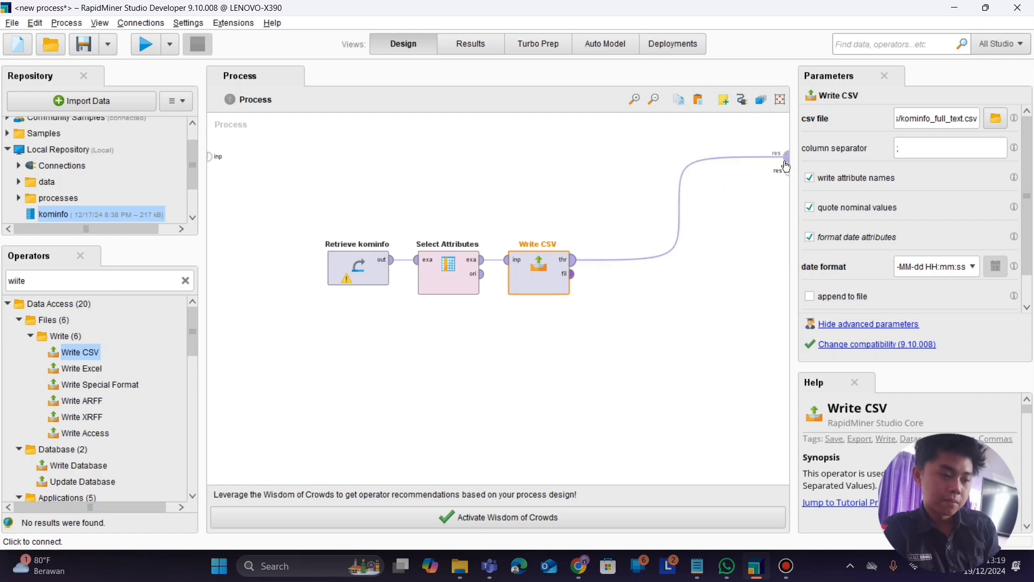
click(136, 48)
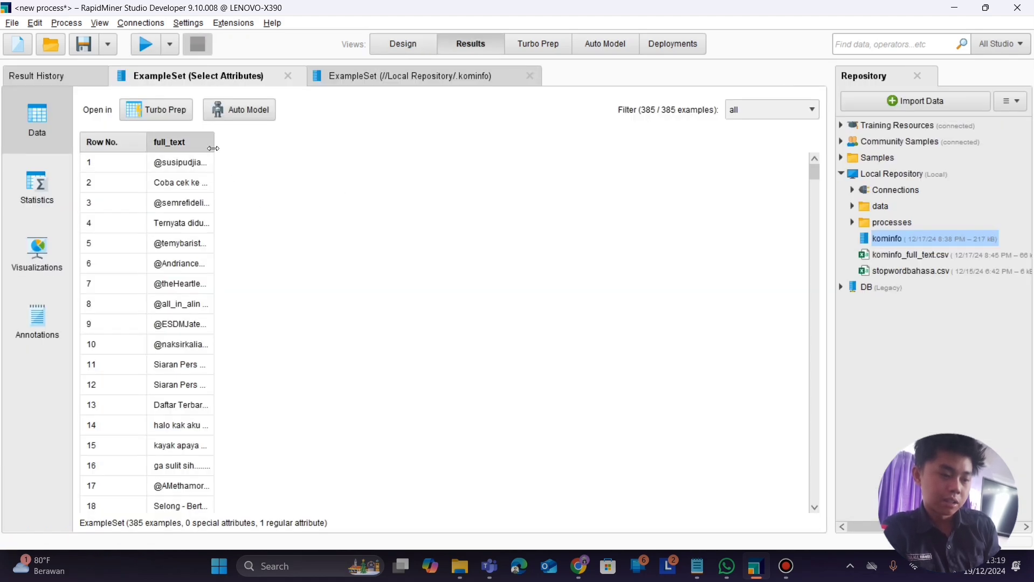
Step: Widen the full_text column of the Select Attributes results and look through the tweet rows
drag(214, 141, 717, 199)
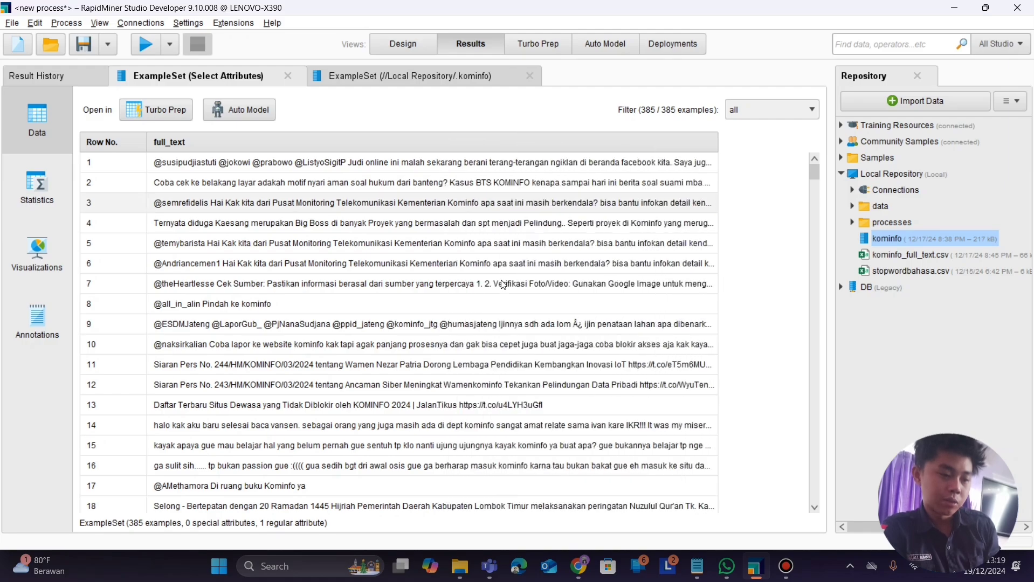
scroll(379, 377, down, 2)
scroll(380, 382, down, 7)
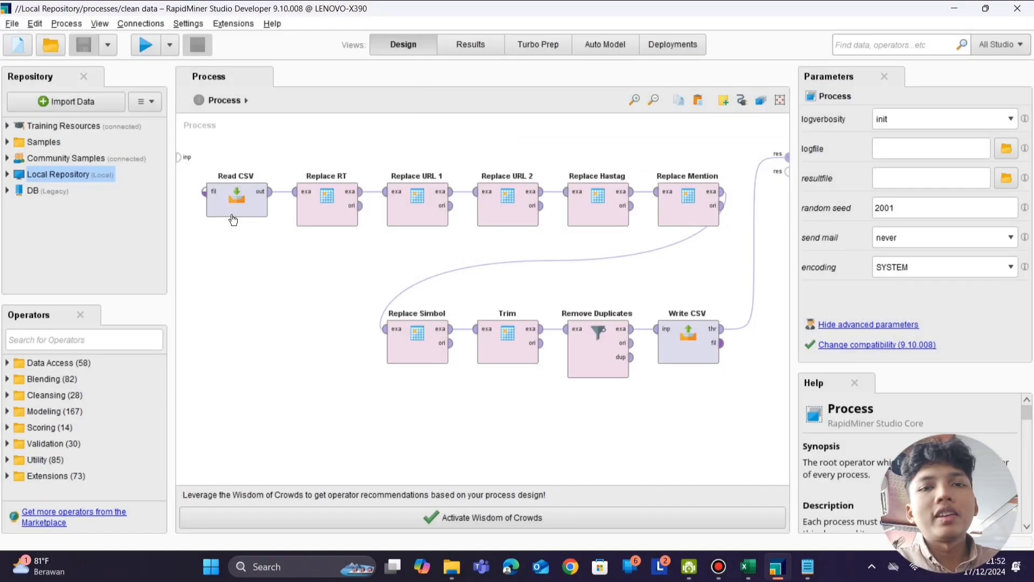
click(224, 205)
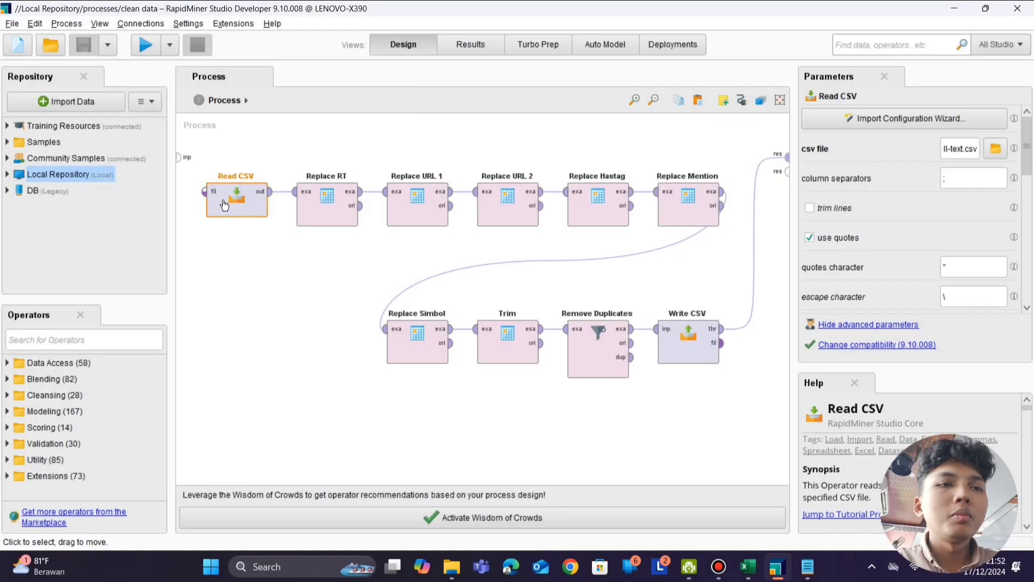
click(236, 231)
click(224, 205)
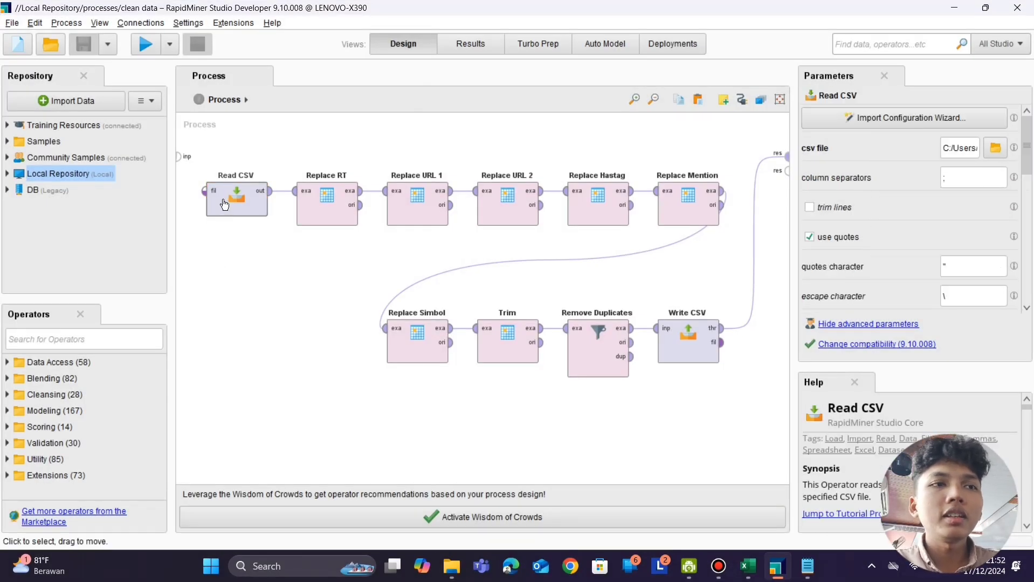
click(222, 274)
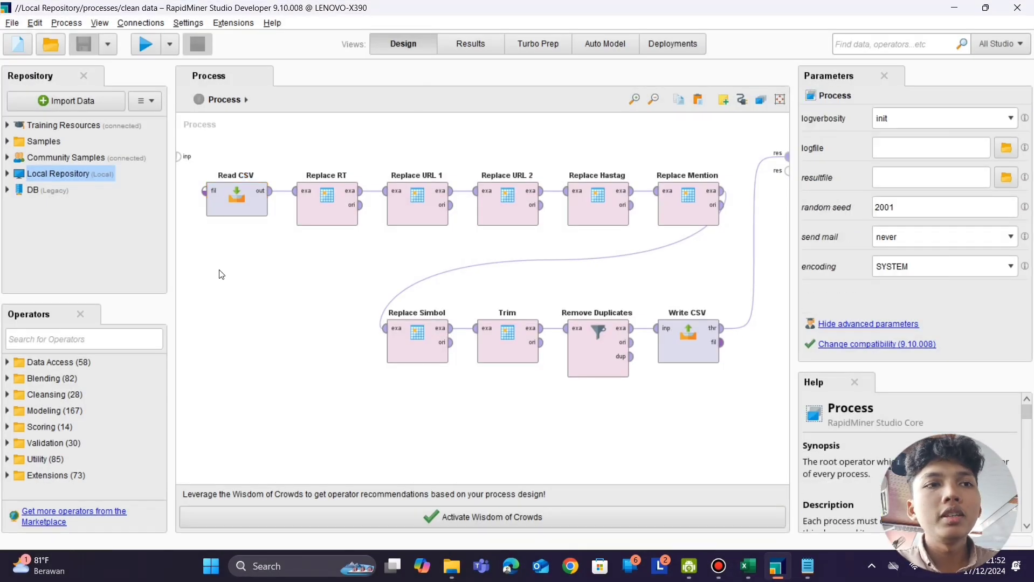
click(224, 205)
click(213, 298)
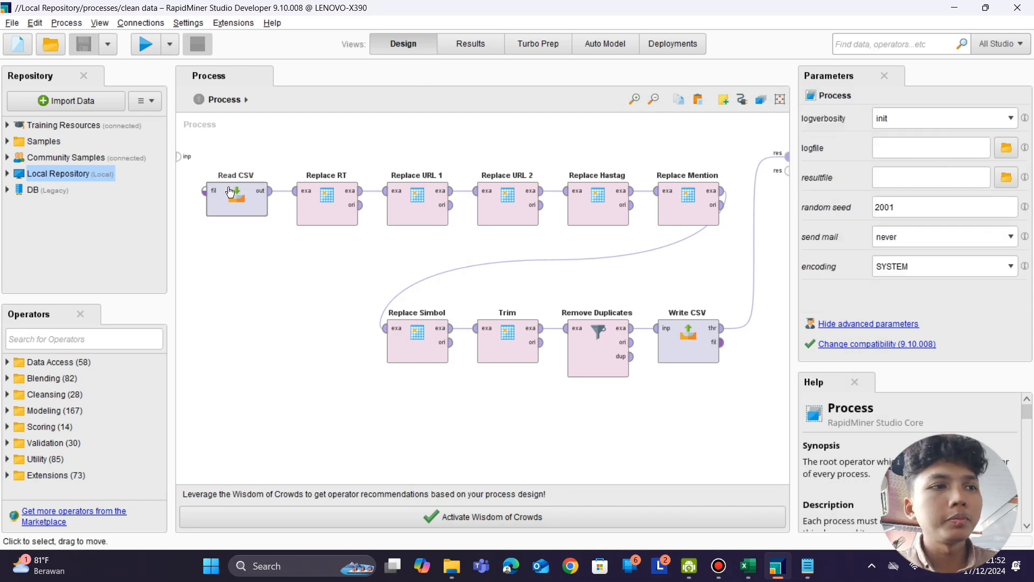
Step: Configure the clean data process's Read CSV operator through the import wizard to read kominfo_full_text.csv from RapidMiner's Local Repository folder
click(225, 205)
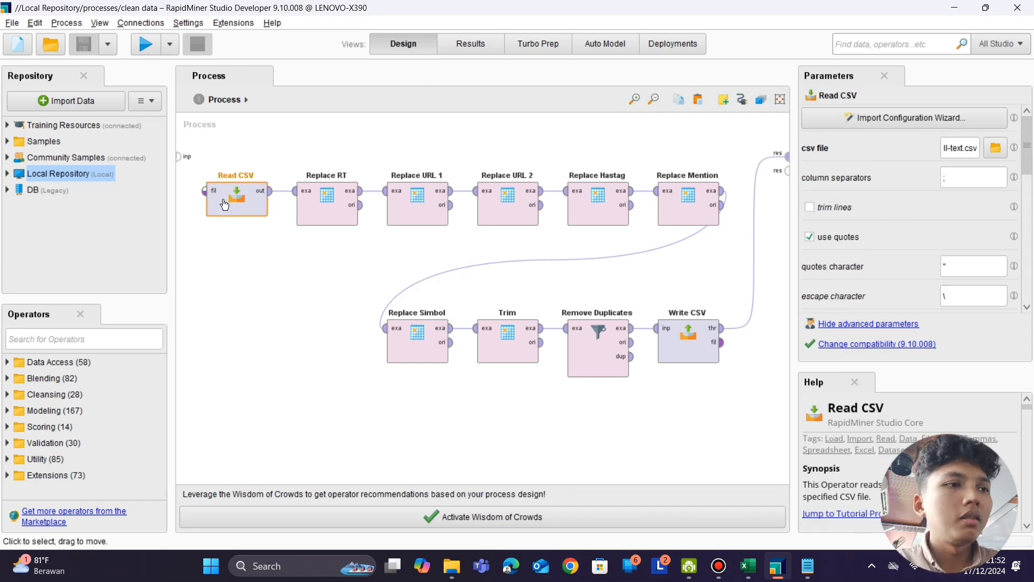
click(883, 118)
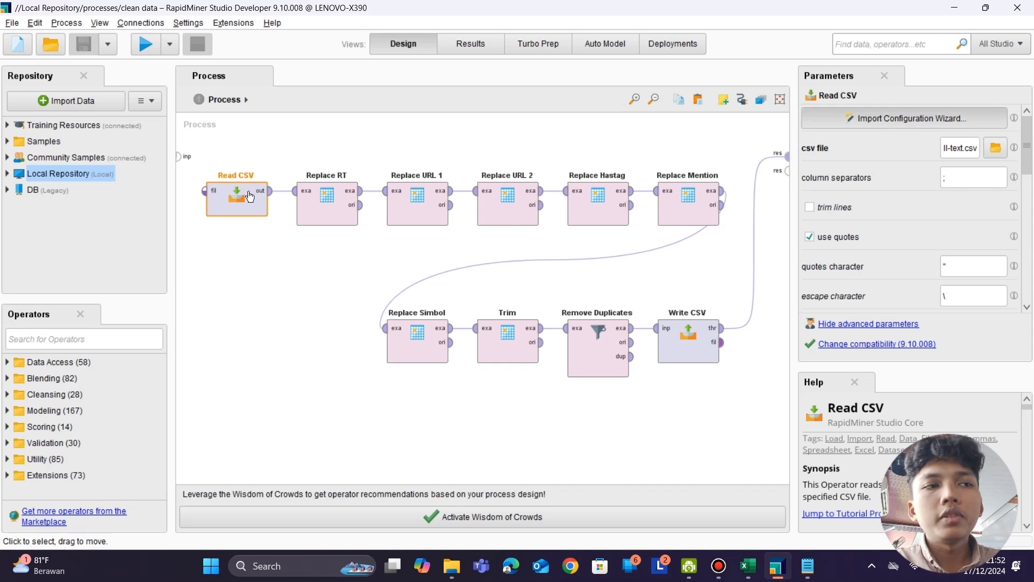
scroll(421, 357, down, 3)
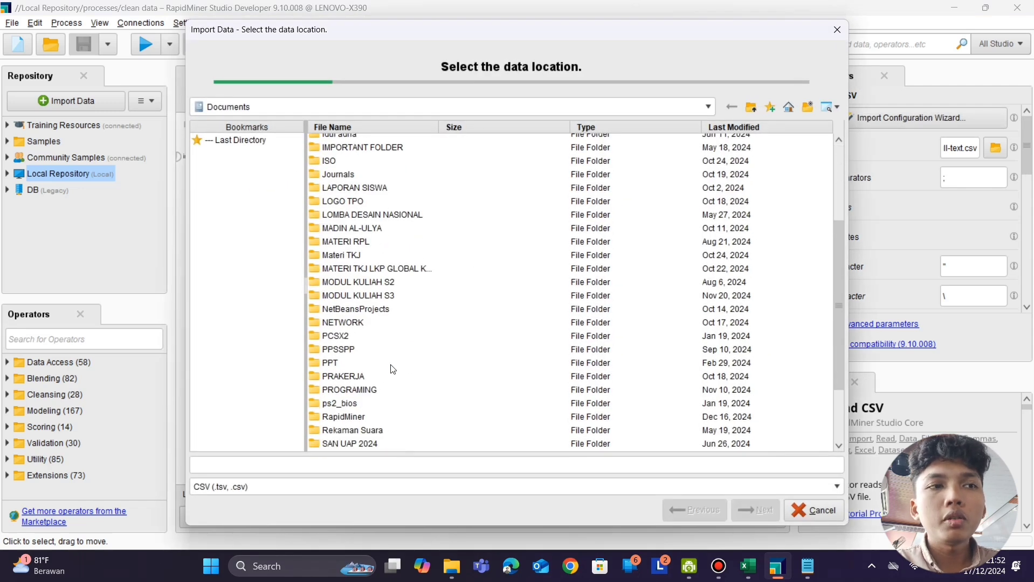
scroll(356, 349, down, 2)
double_click(351, 356)
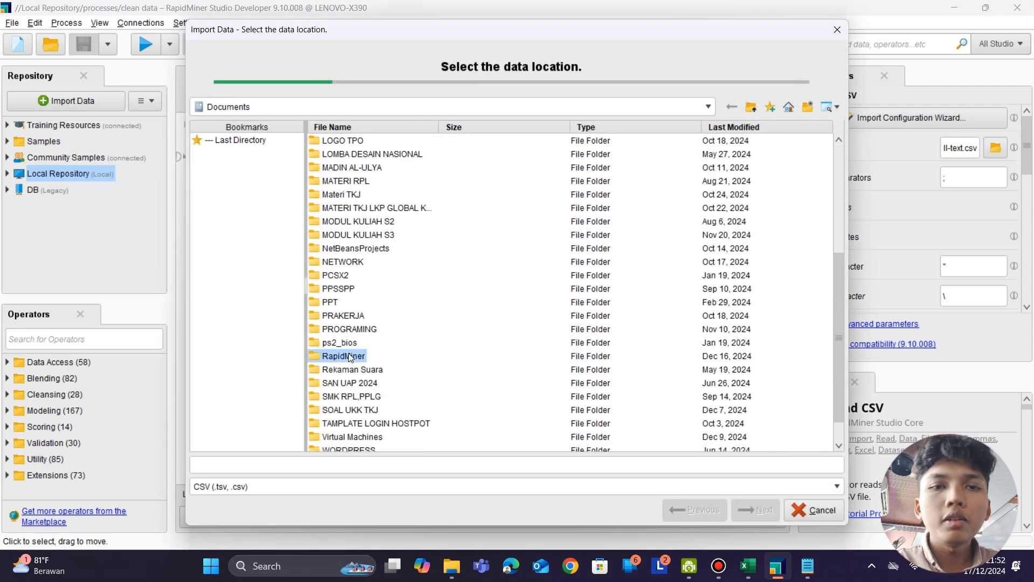
double_click(382, 143)
click(378, 182)
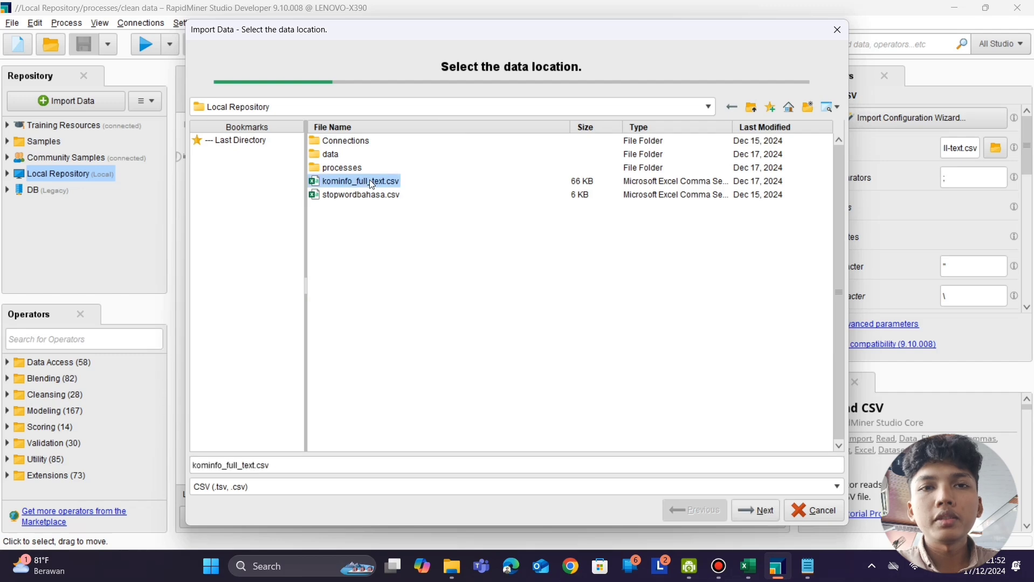
click(743, 507)
click(743, 506)
click(744, 508)
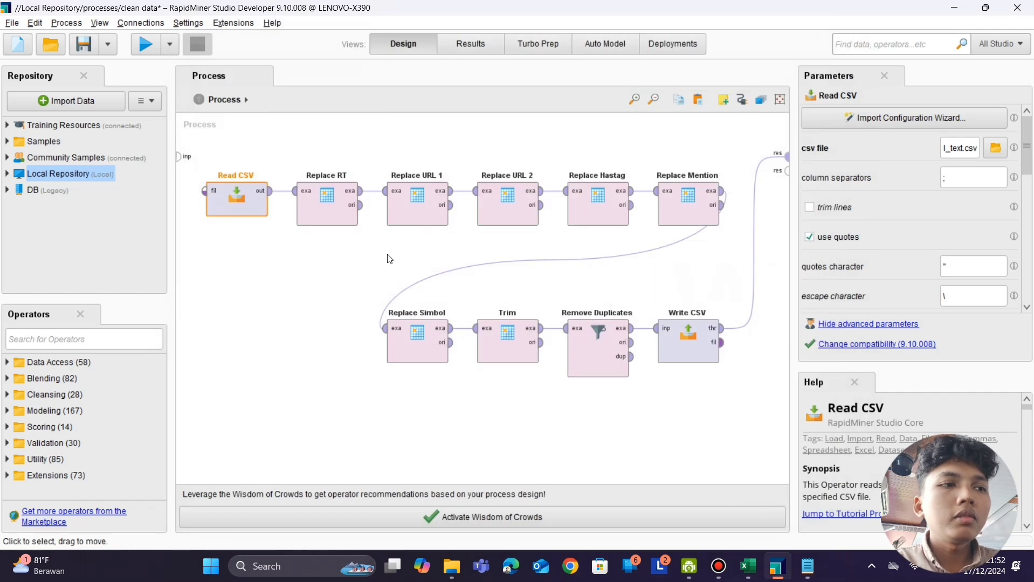
Step: Inspect the regular expressions and replacement values of the Replace RT, Replace URL 1 and Replace URL 2 operators
click(317, 206)
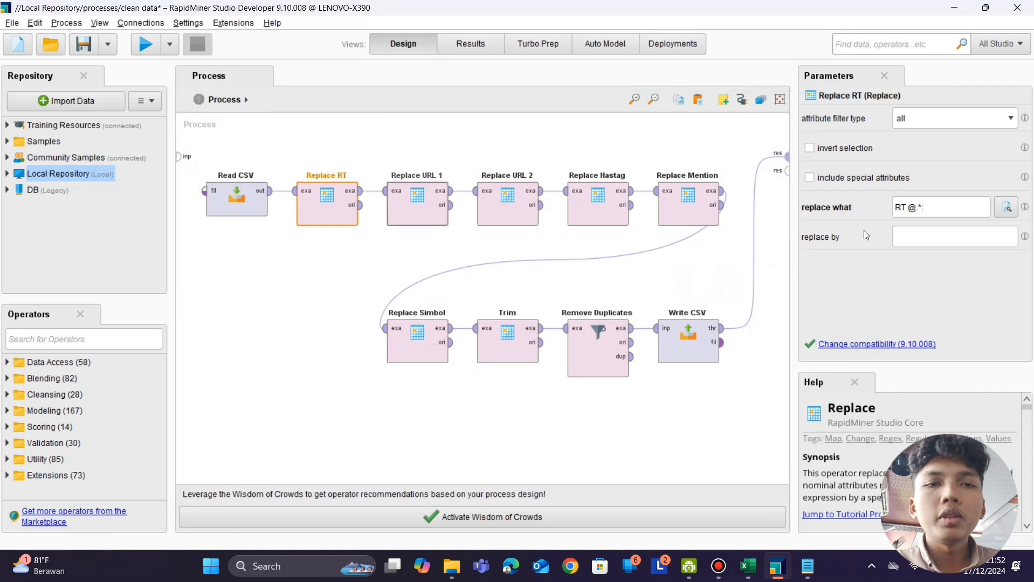
drag(943, 207, 884, 208)
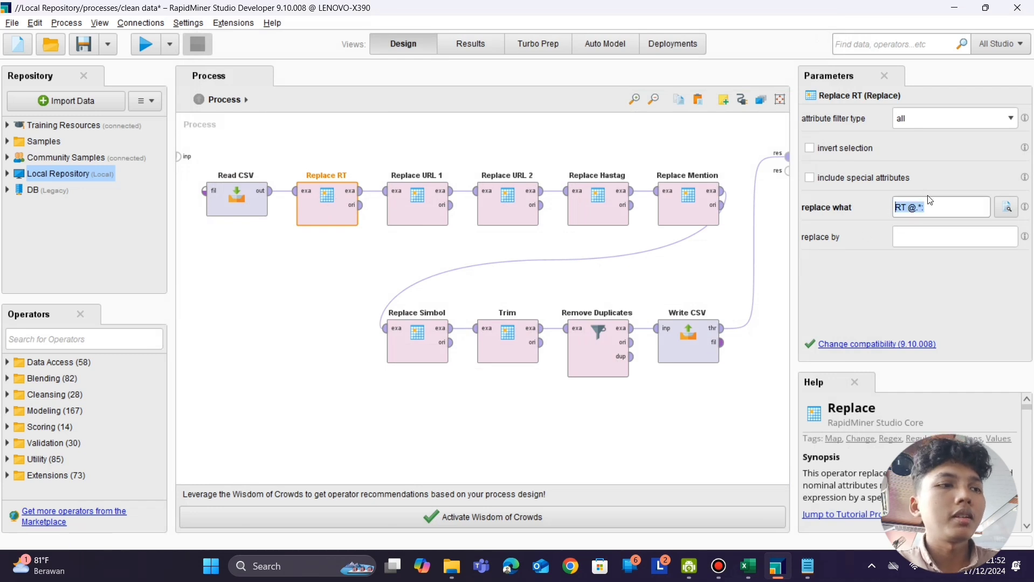
click(943, 203)
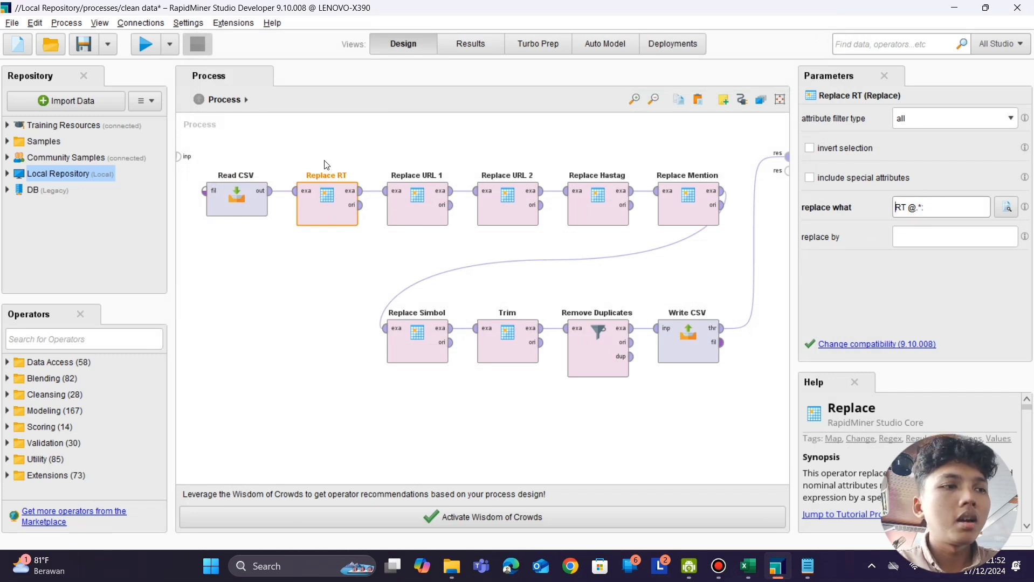
click(415, 206)
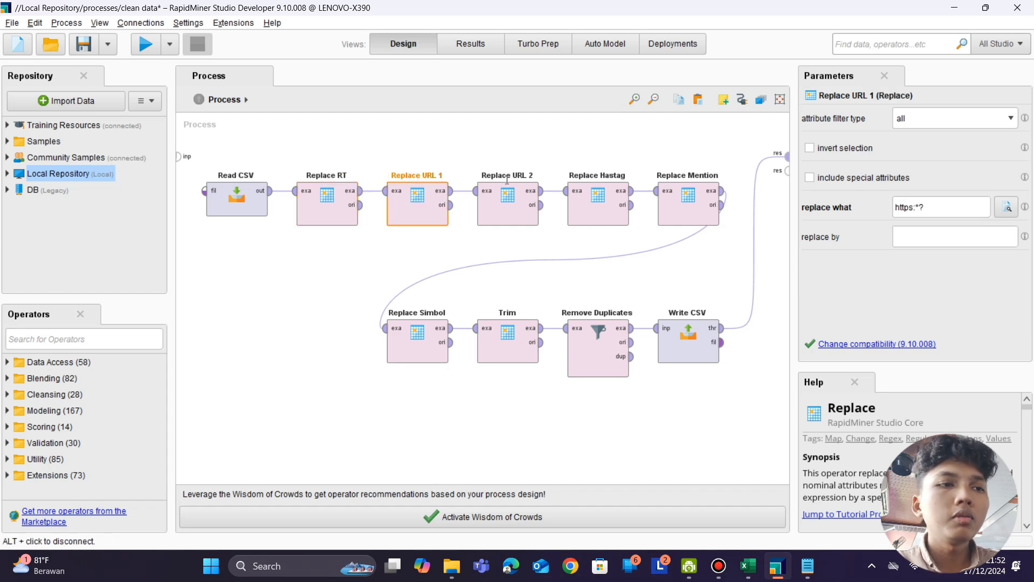
mouse_move(930, 204)
mouse_down()
mouse_move(894, 208)
mouse_move(934, 210)
mouse_up()
click(953, 208)
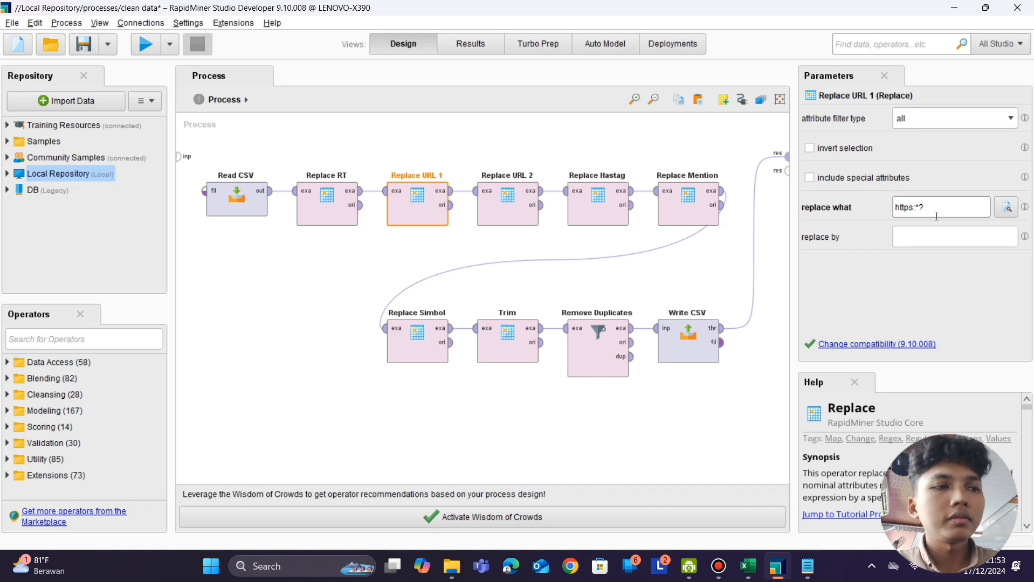
click(502, 206)
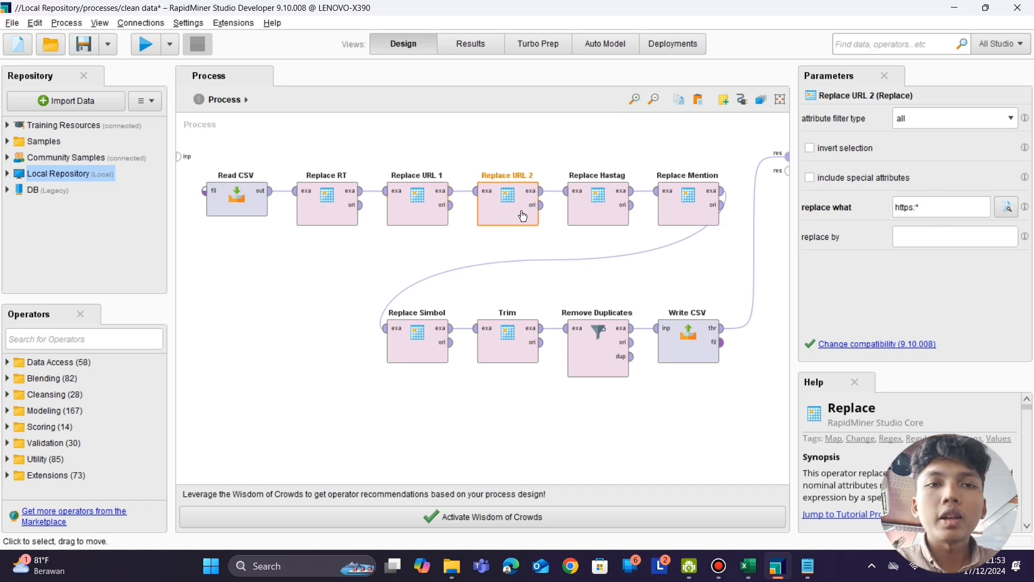
drag(939, 208, 895, 208)
click(930, 207)
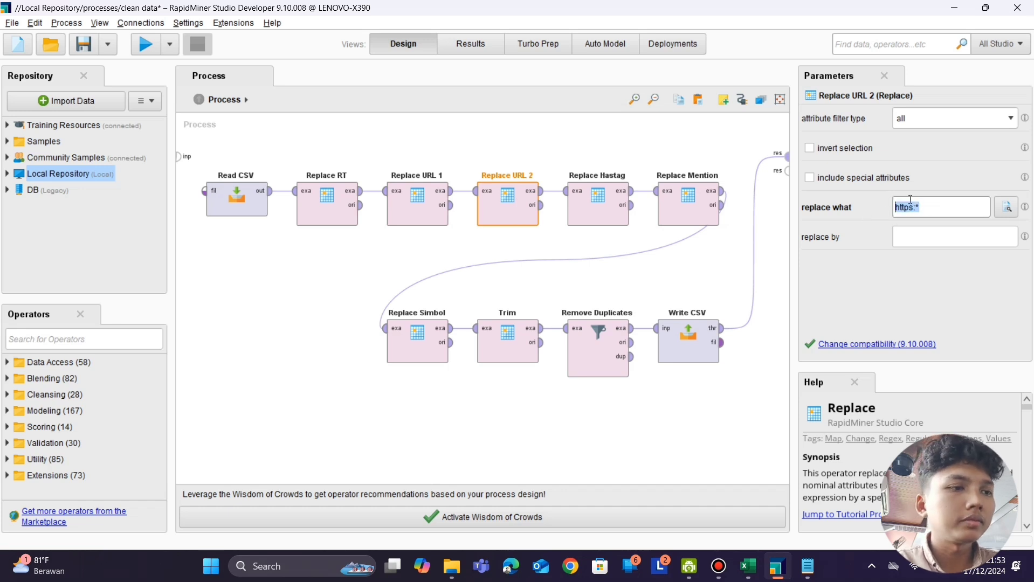
click(934, 211)
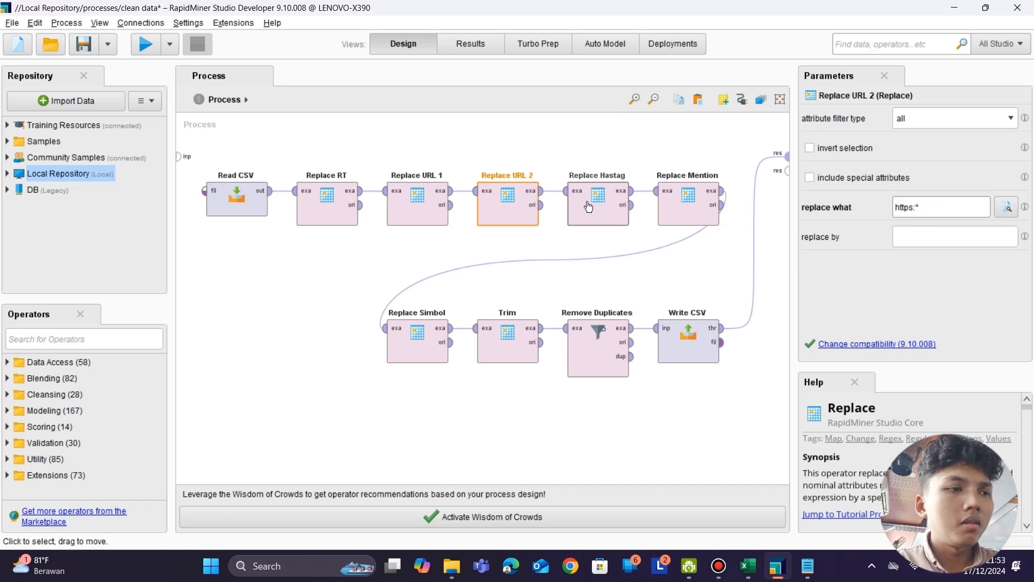
Step: Inspect the parameters of the Replace Hastag, Replace Mention, Replace Simbol and Trim operators
click(607, 194)
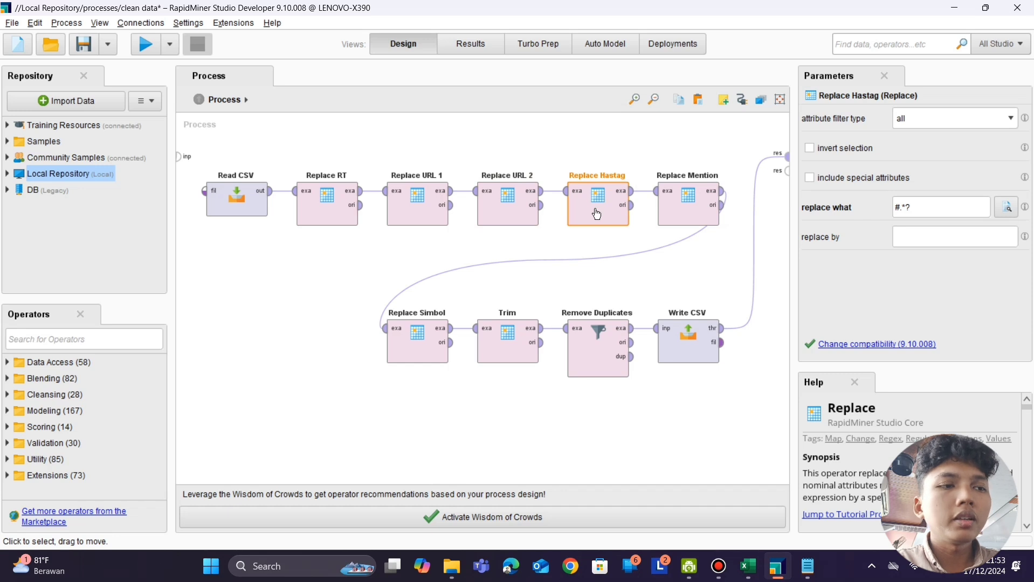
drag(928, 207, 880, 201)
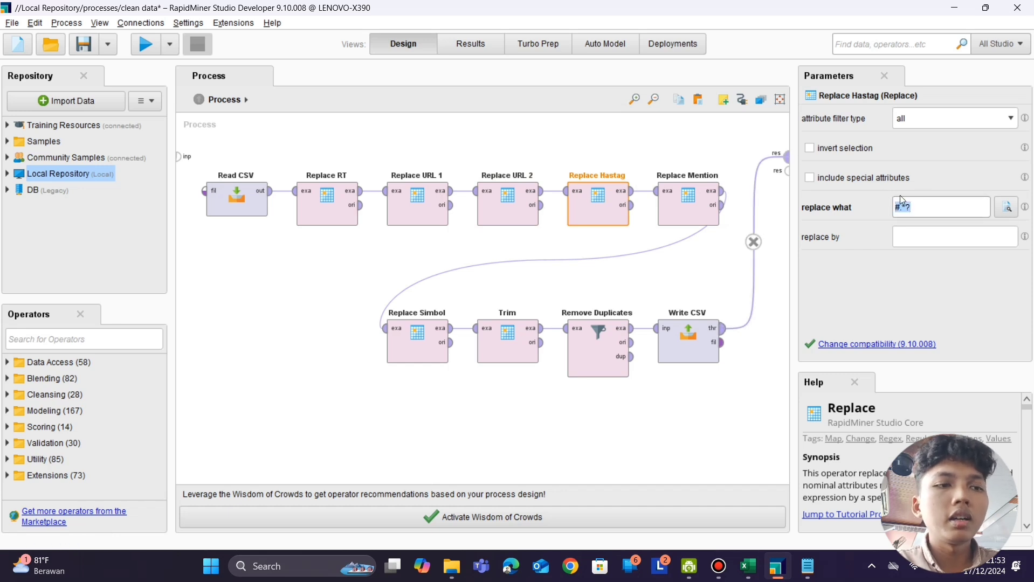
click(920, 212)
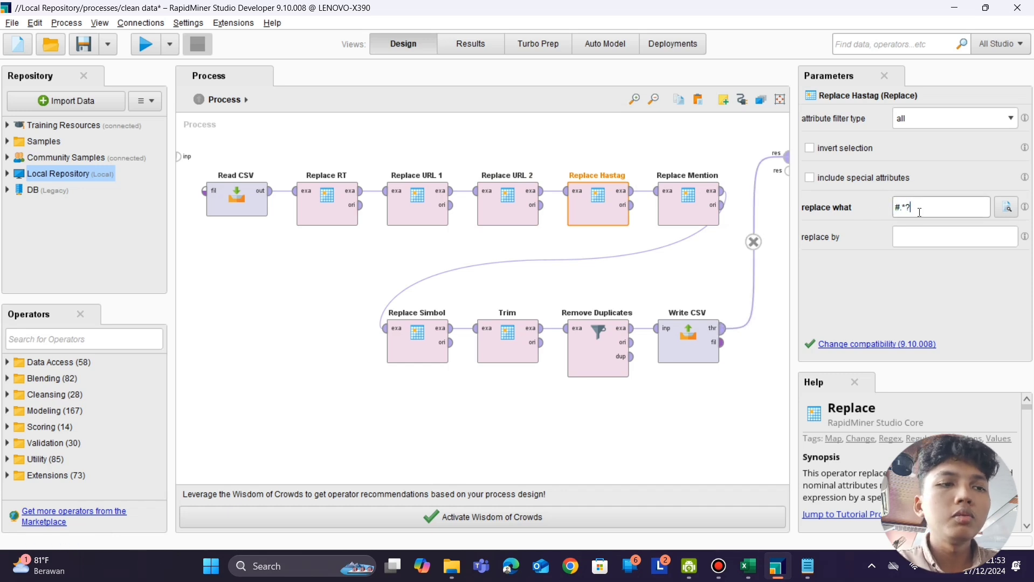
click(673, 219)
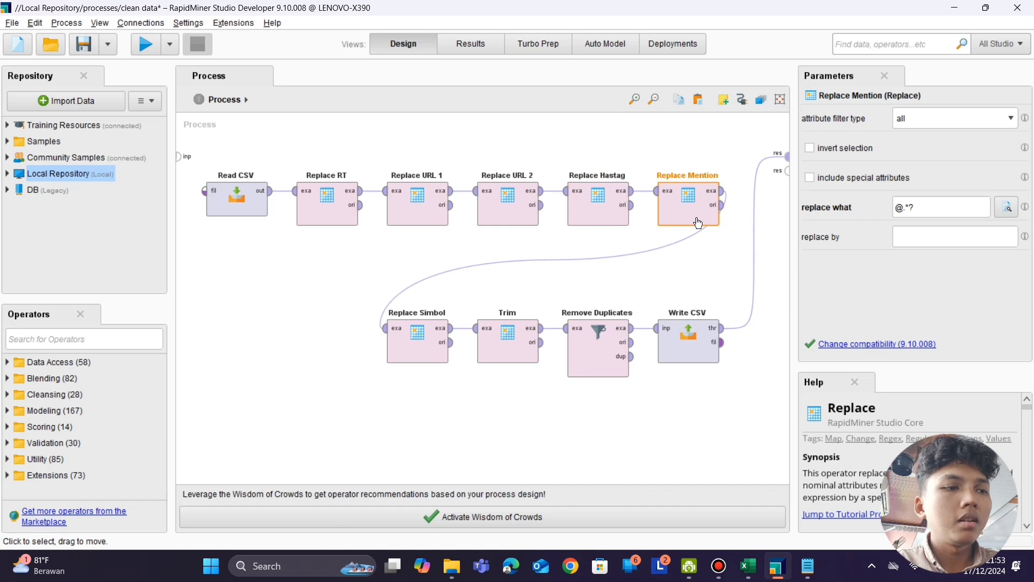
drag(923, 210, 894, 220)
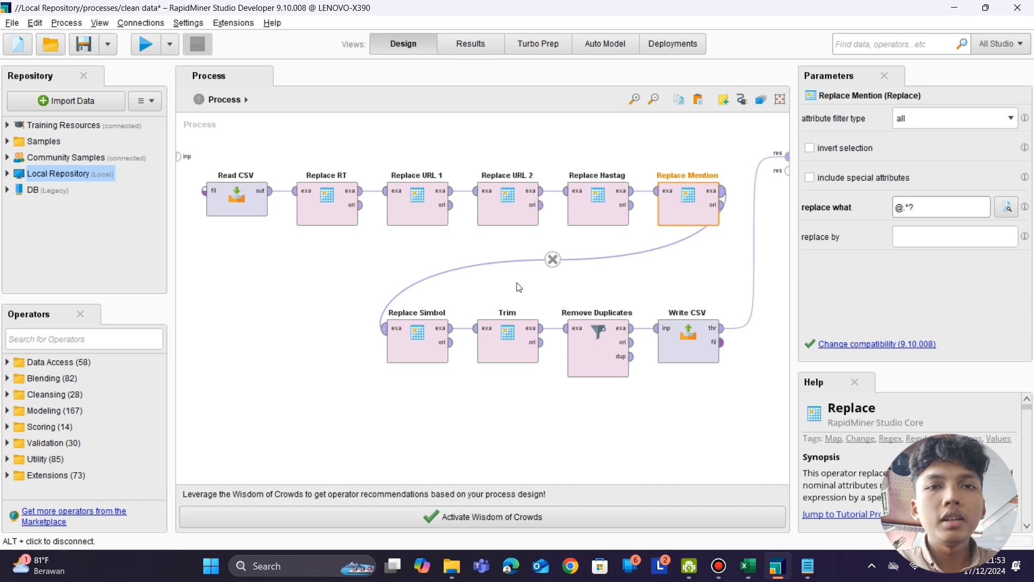
click(419, 346)
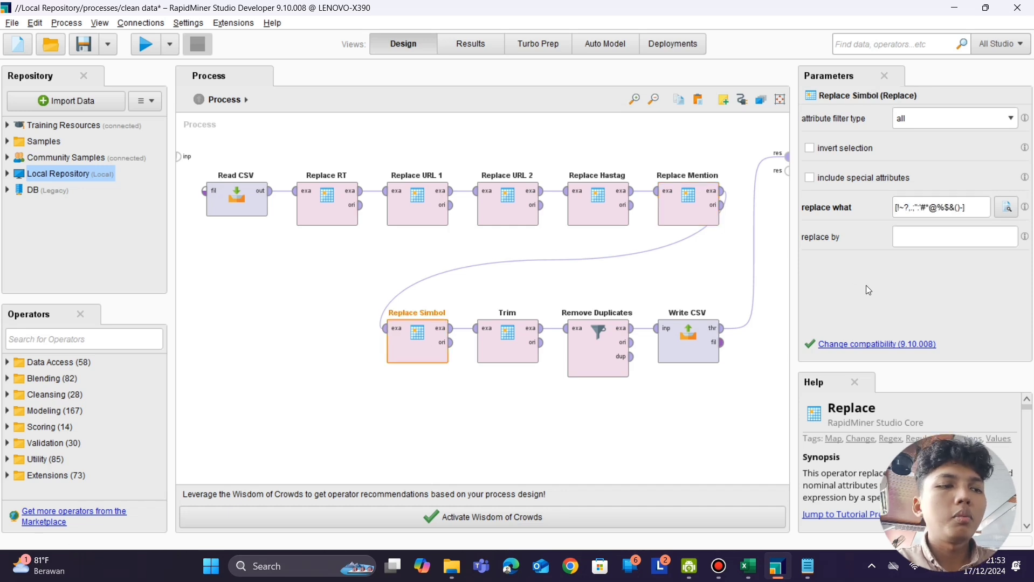
click(973, 210)
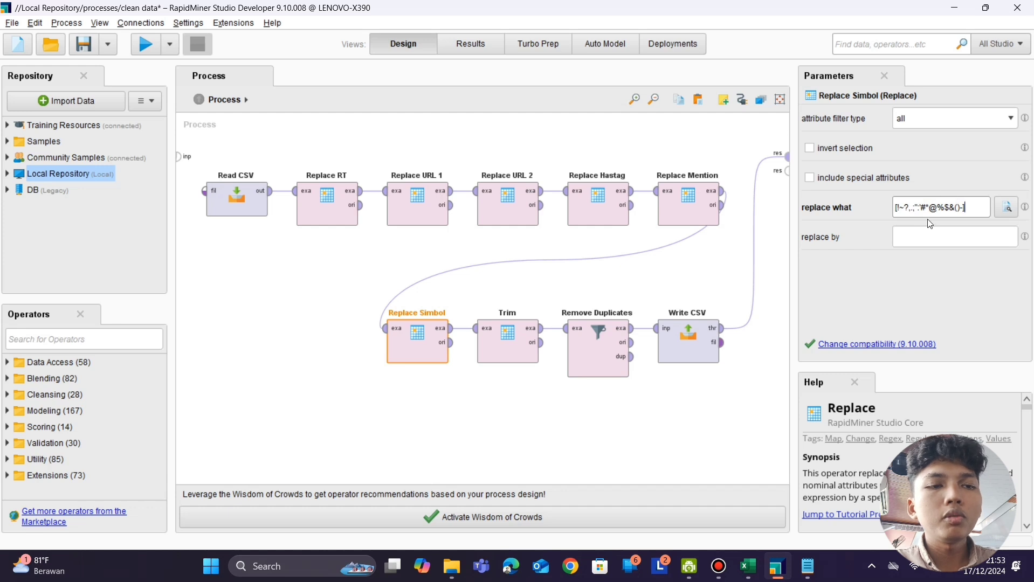
drag(932, 207, 957, 216)
click(970, 208)
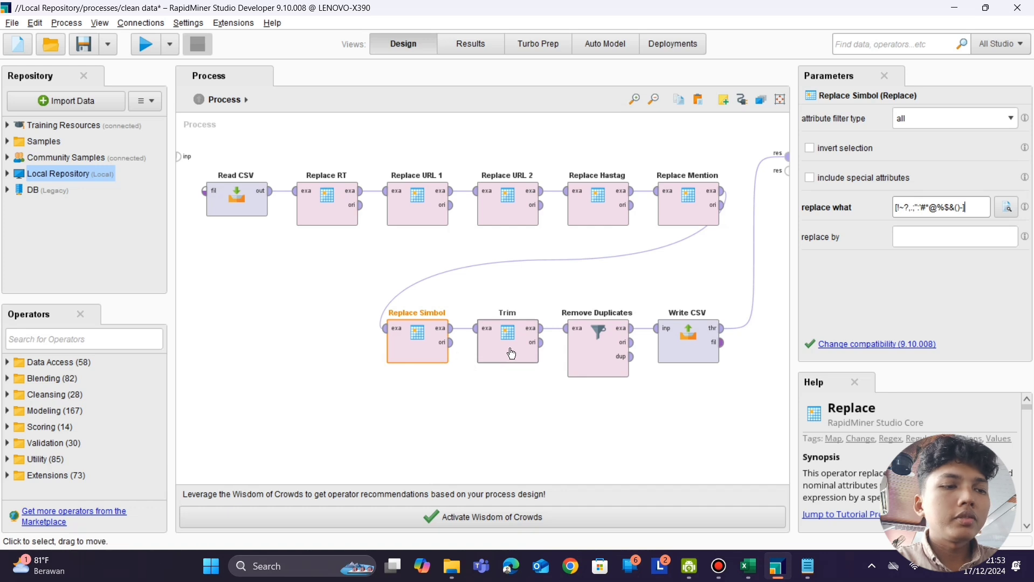
click(477, 335)
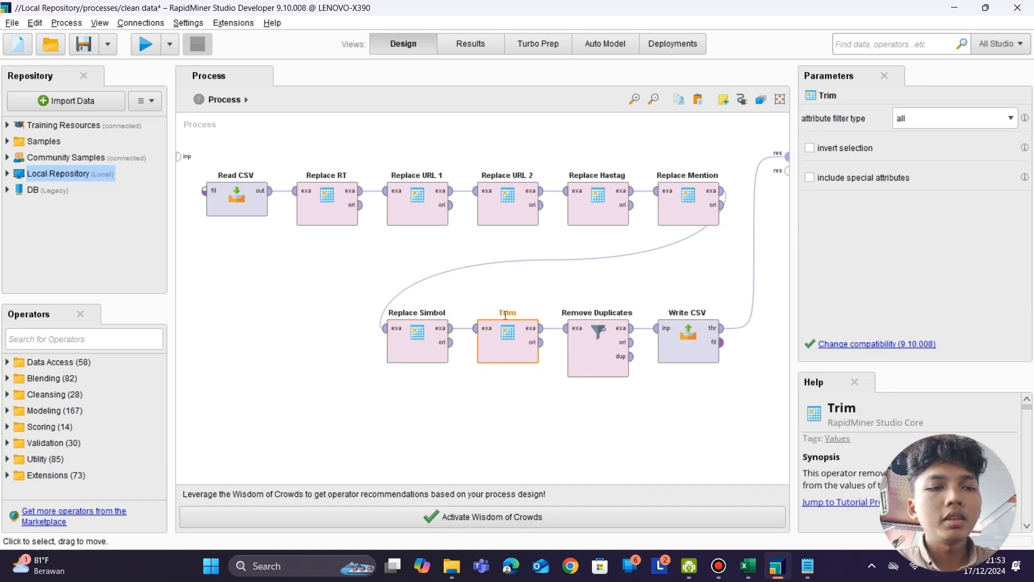
Step: Set the Remove Duplicates operator's attribute filter type to single, with full_text as the attribute
click(602, 344)
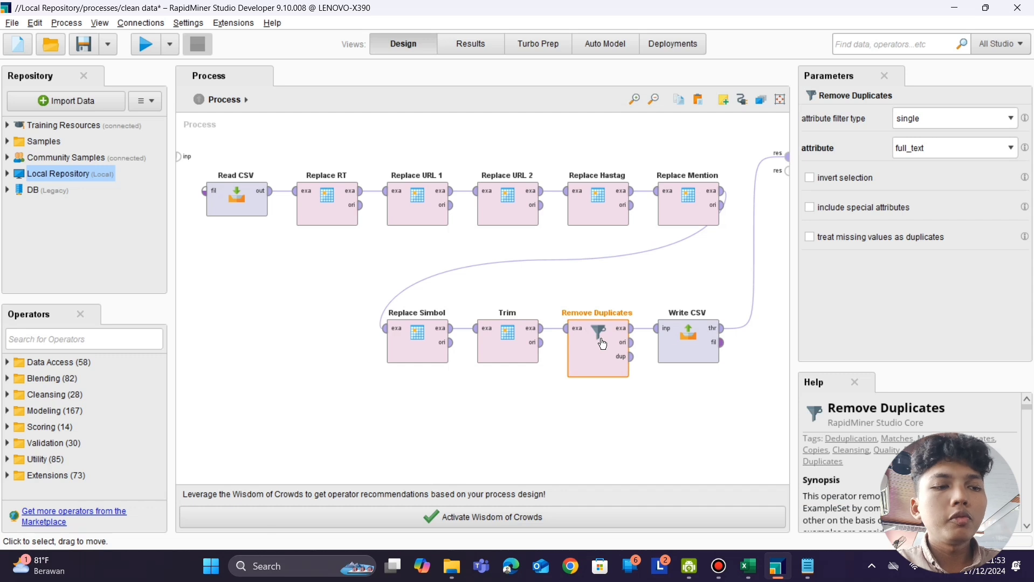
click(1011, 119)
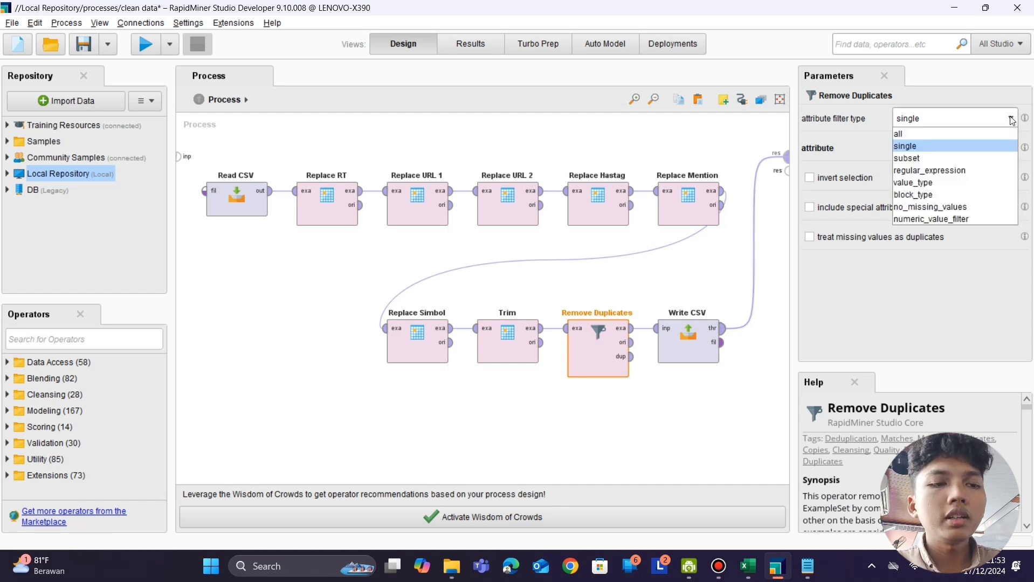
click(976, 146)
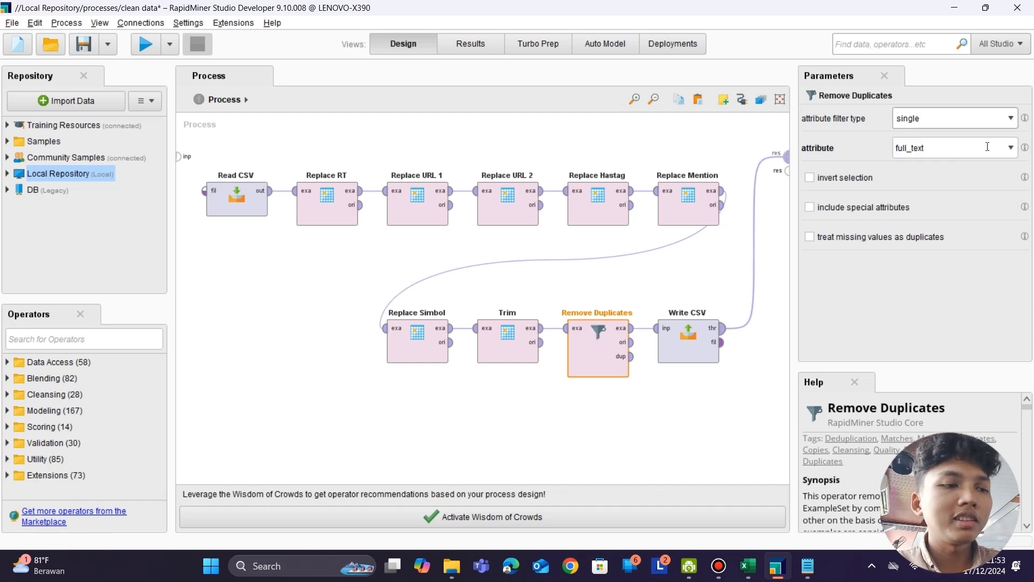
click(924, 149)
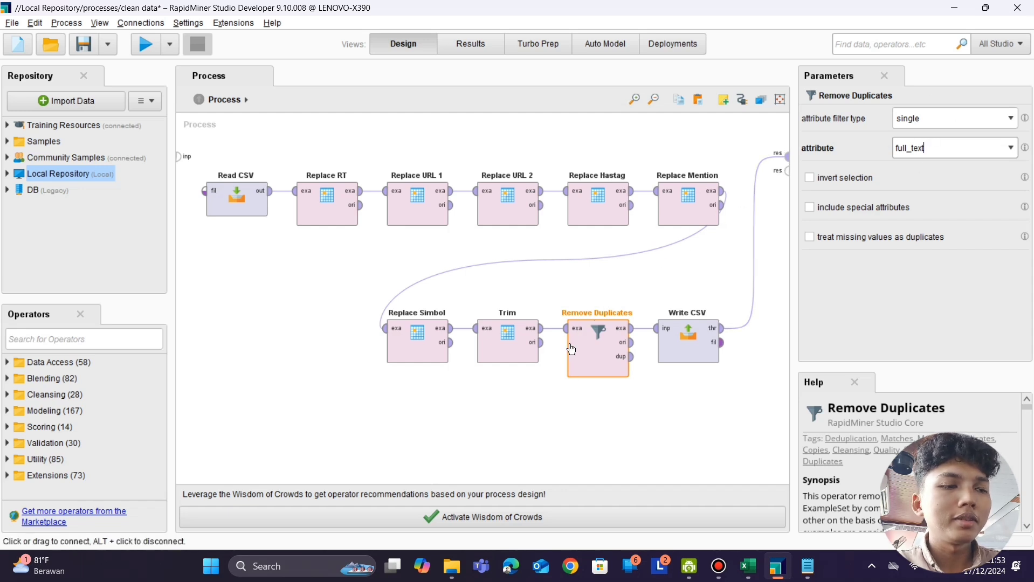
Step: Set the Write CSV output file to clean_data_kominfo in the data folder and run the process
click(674, 337)
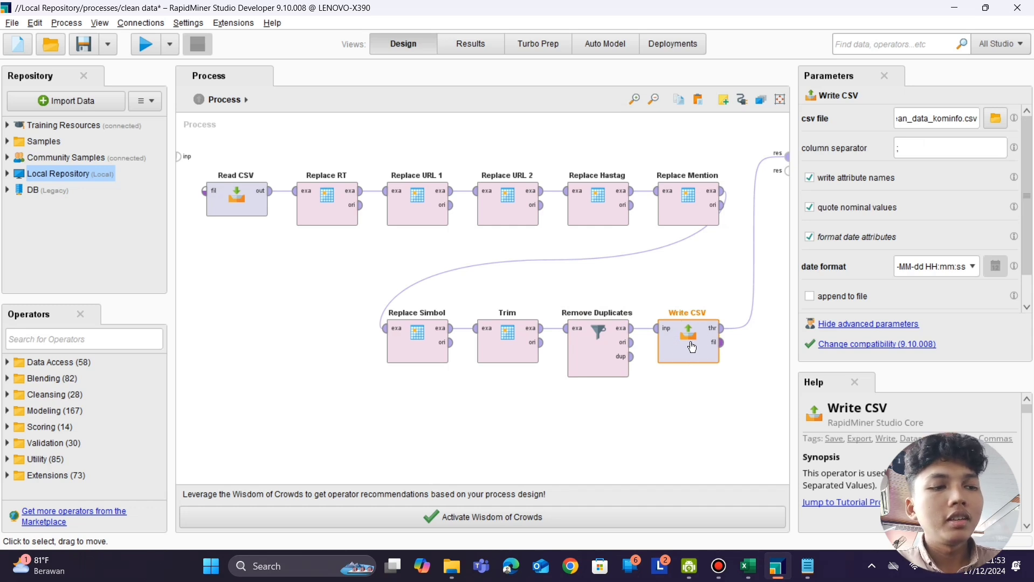
double_click(692, 347)
text(clean)
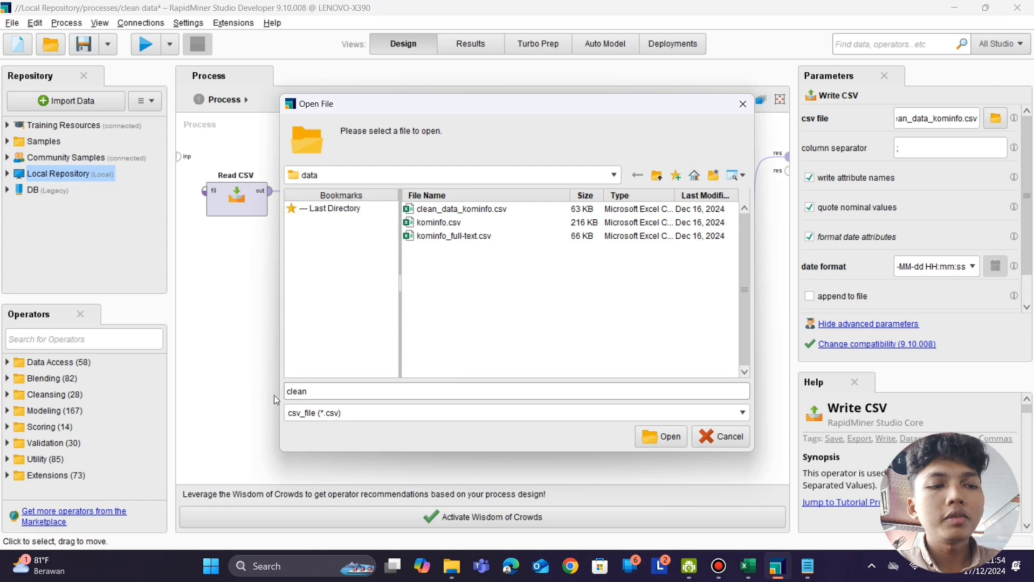
text(_data)
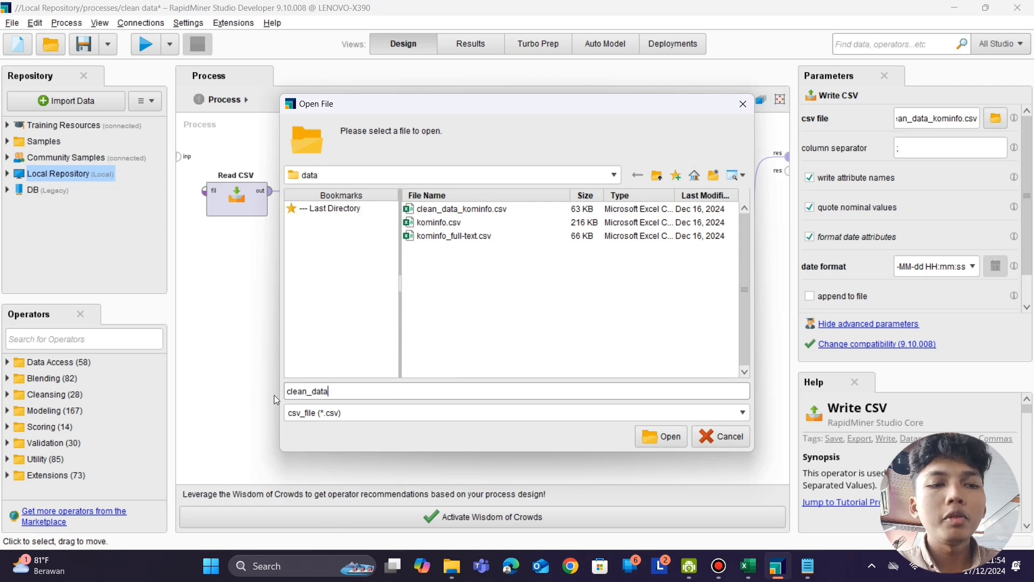
text(_kominfo)
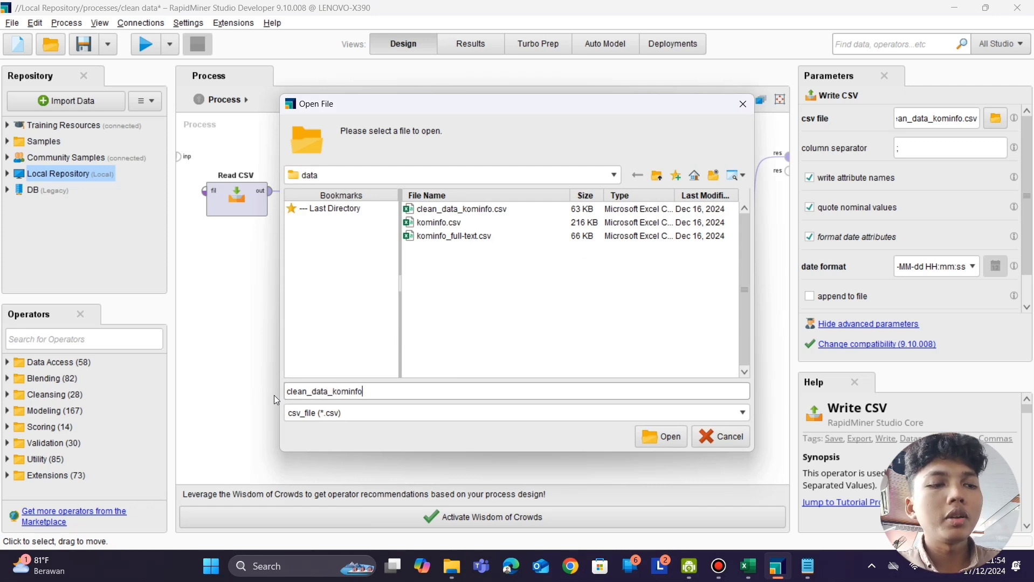
click(647, 441)
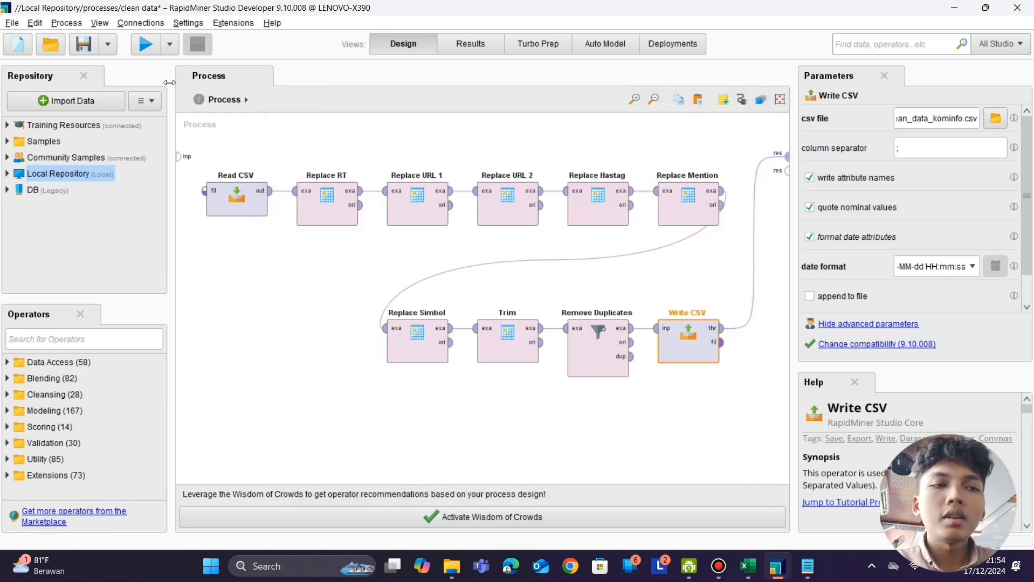
key(F11)
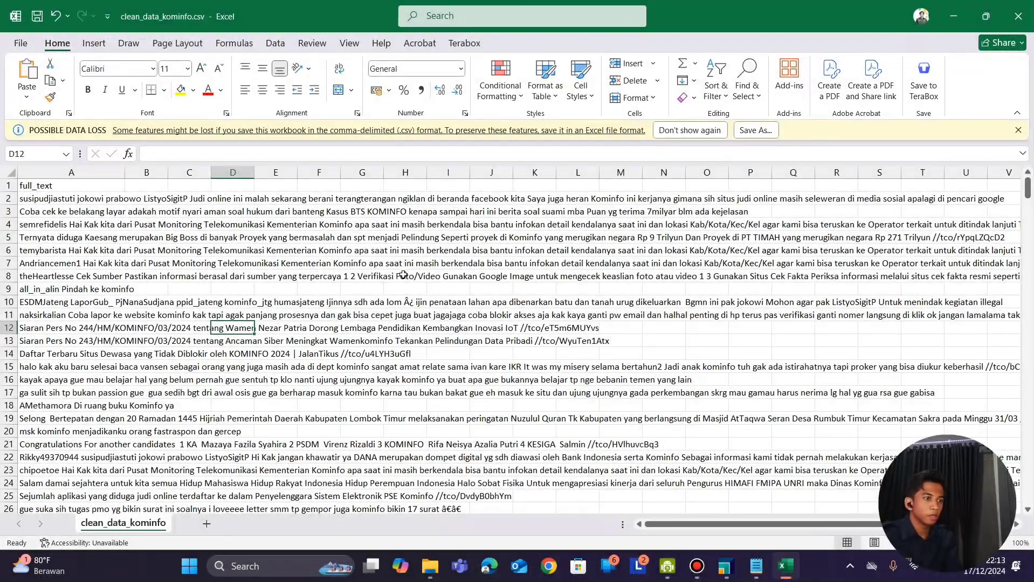
Step: Look through the cleaned full_text rows of clean_data_kominfo.csv in Excel, down to the last row
click(401, 273)
scroll(306, 284, down, 1)
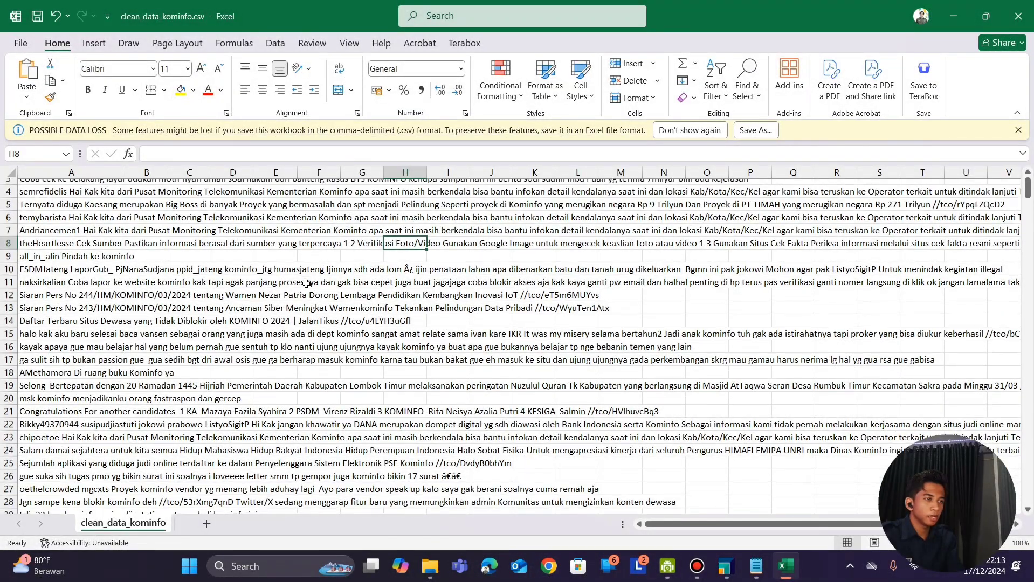
scroll(306, 283, up, 1)
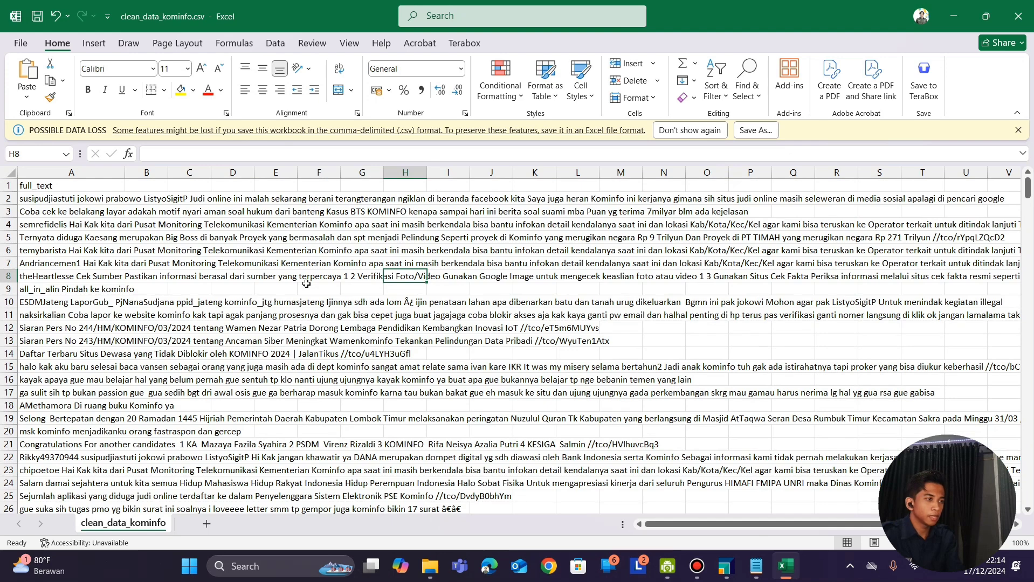
scroll(306, 284, down, 1)
scroll(306, 283, up, 1)
click(204, 216)
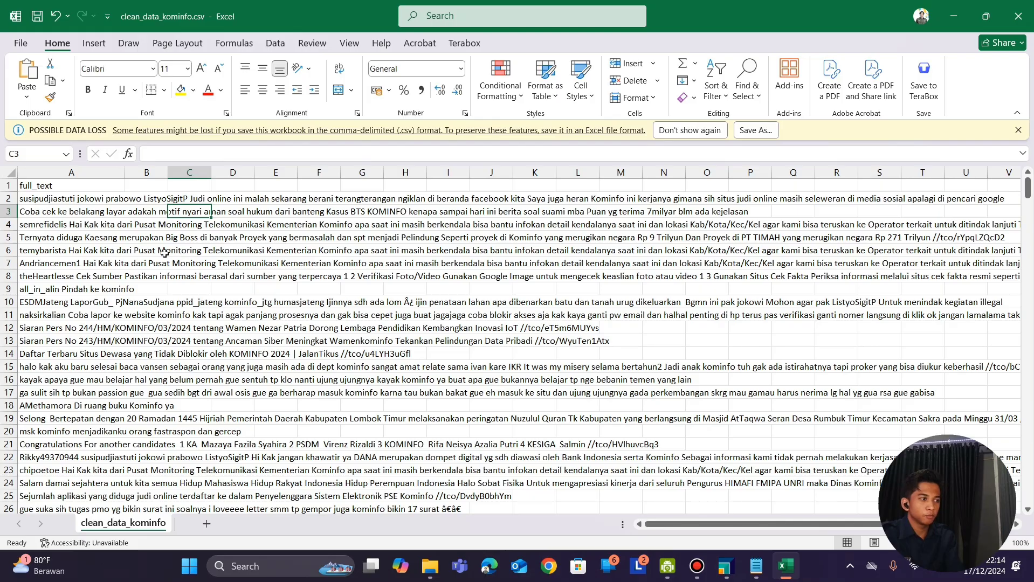
drag(38, 200, 436, 278)
click(597, 259)
scroll(598, 259, down, 4)
scroll(598, 259, down, 20)
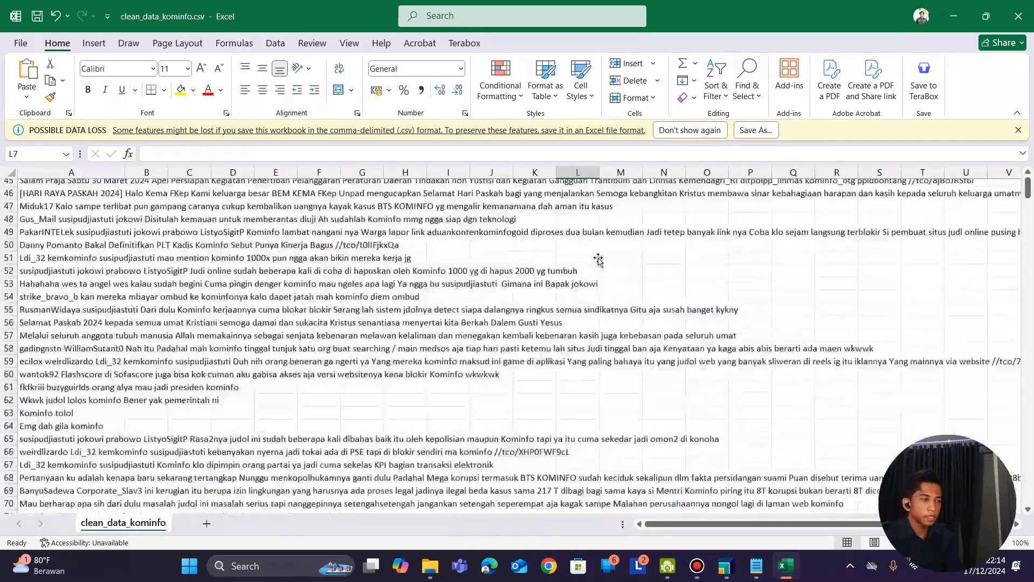
scroll(598, 260, up, 20)
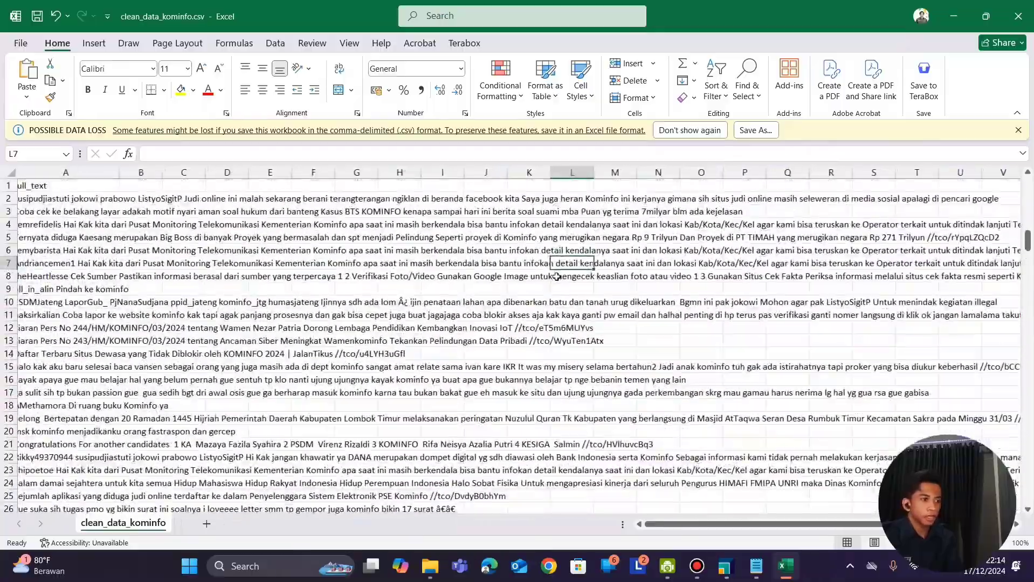
scroll(556, 276, down, 10)
scroll(556, 276, down, 20)
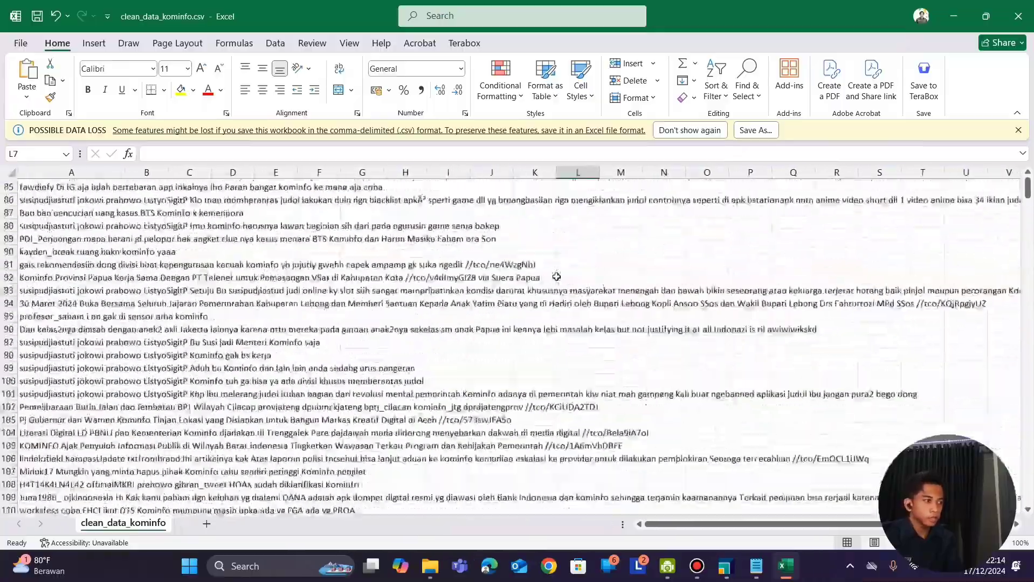
scroll(556, 276, down, 20)
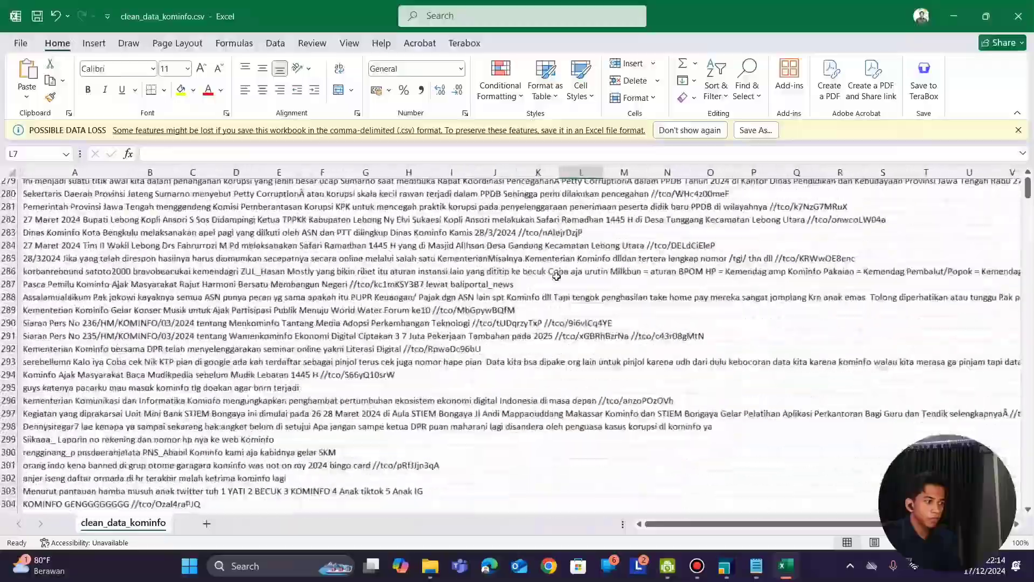
scroll(557, 276, down, 2)
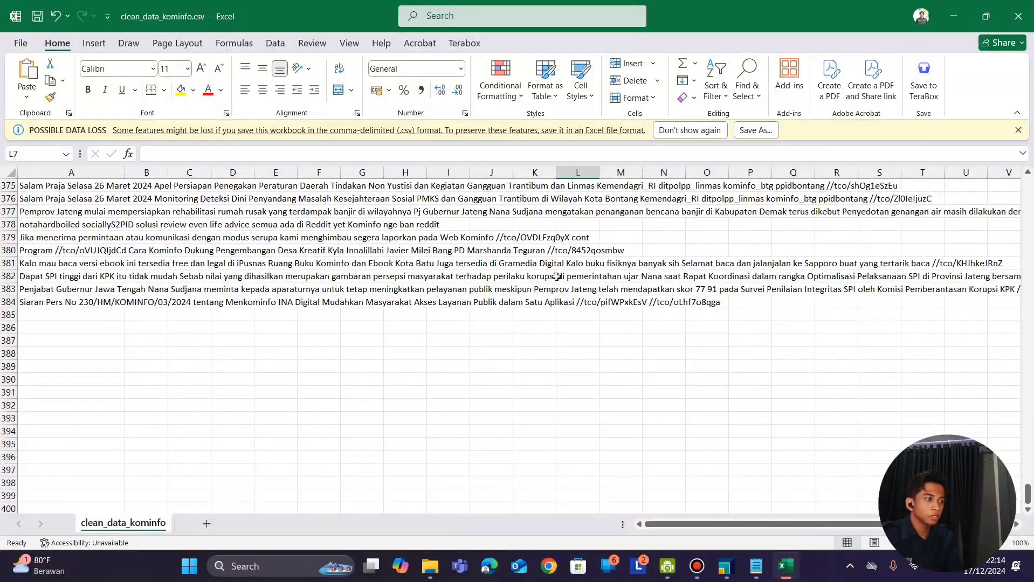
Step: Add a Sentimen column header in B1, beside full_text
scroll(556, 276, up, 20)
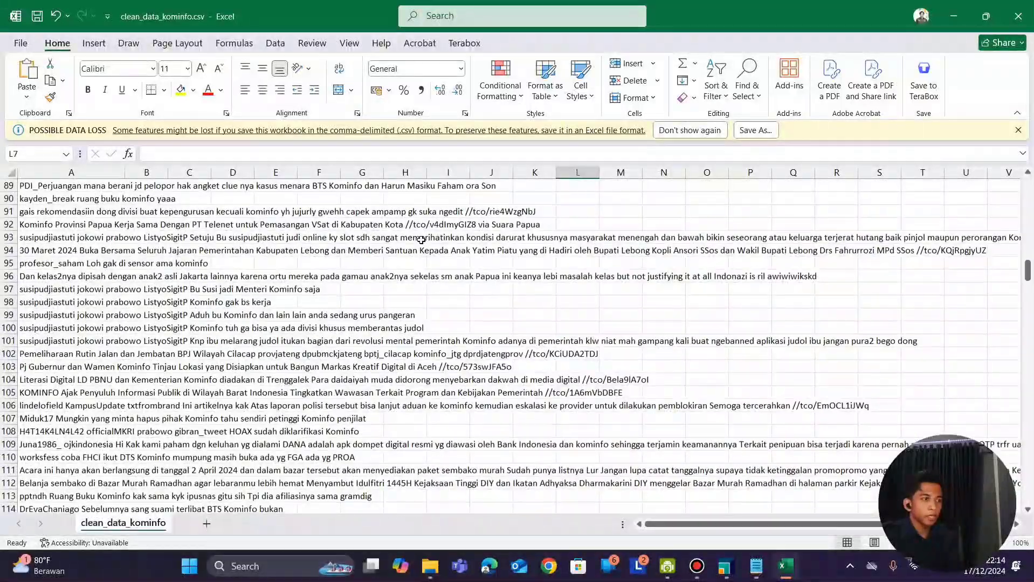
scroll(421, 239, up, 20)
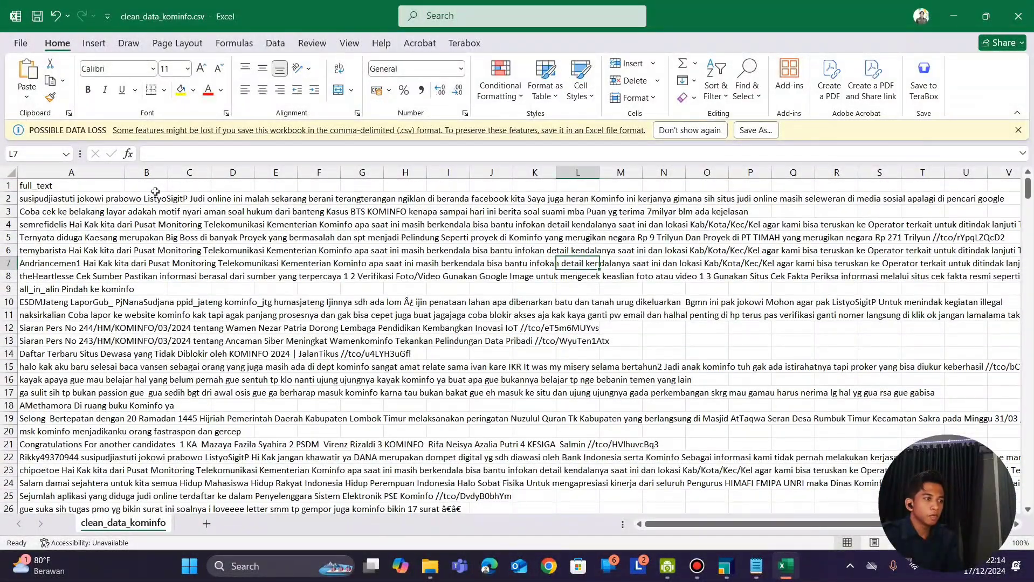
click(154, 188)
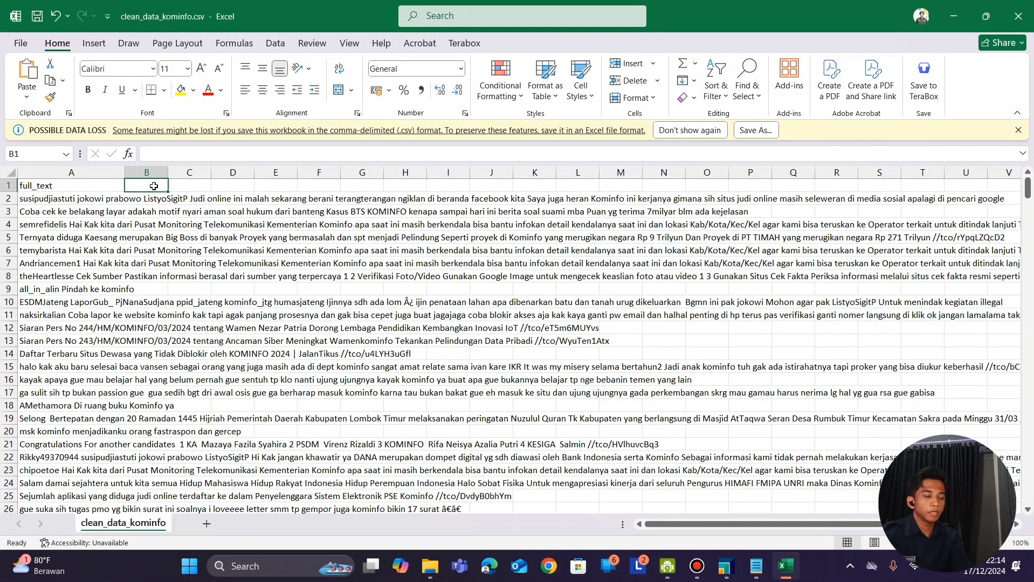
text(Sentimen)
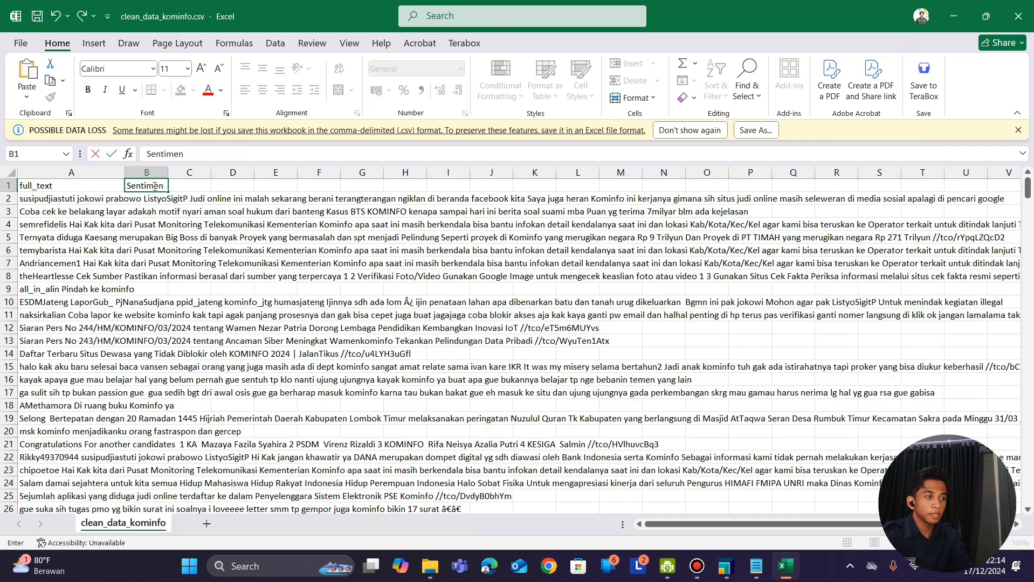
click(162, 200)
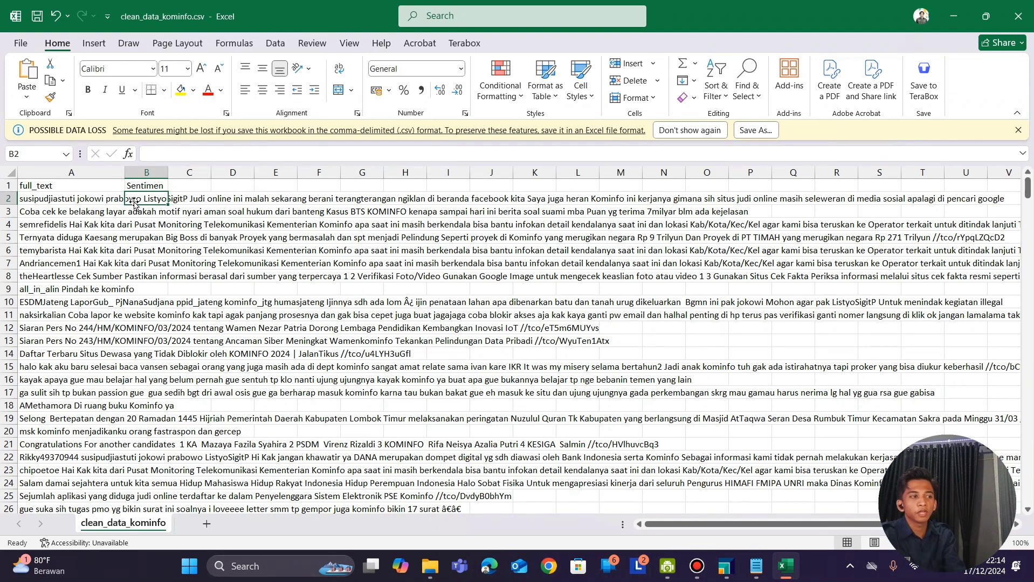
Step: Label the first three tweets, in rows 2 to 4, as positif in the Sentimen column
click(179, 220)
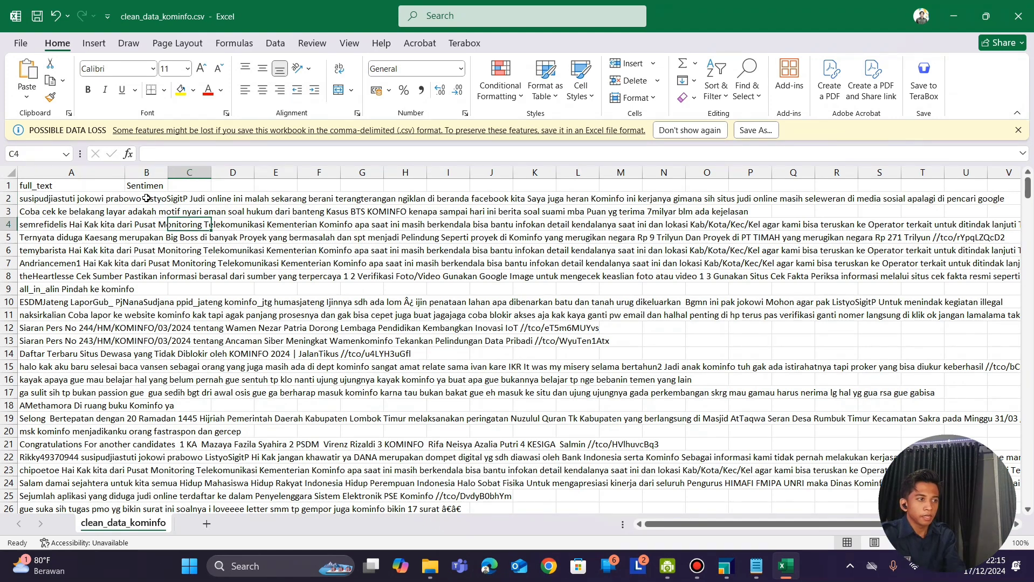
click(146, 198)
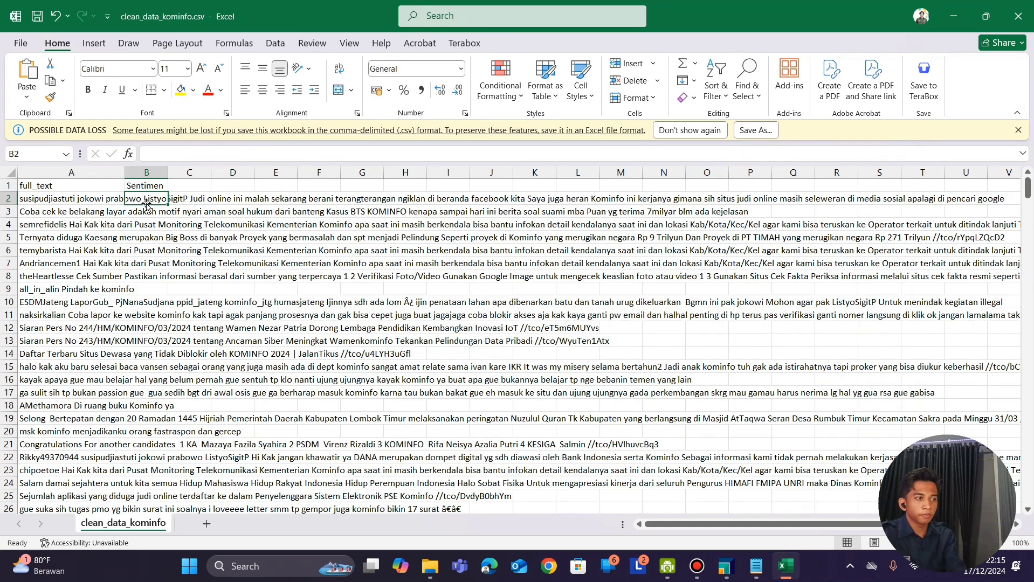
scroll(160, 250, down, 12)
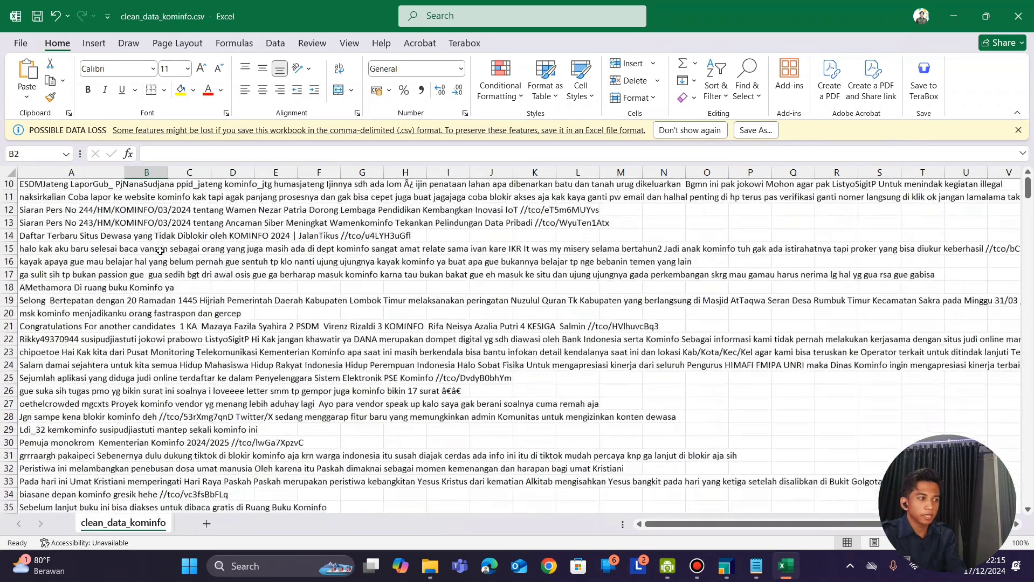
scroll(160, 251, down, 2)
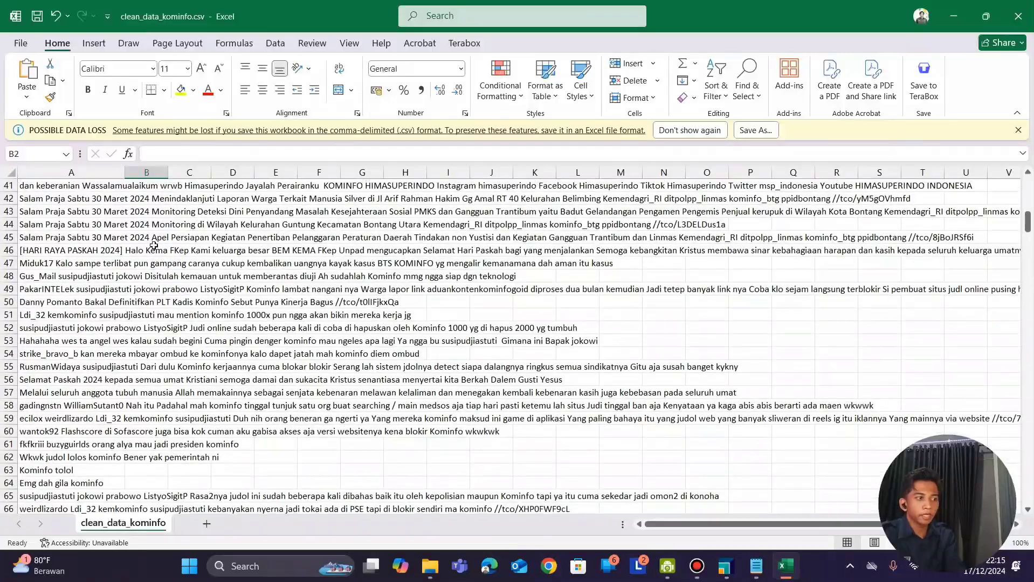
scroll(59, 291, up, 13)
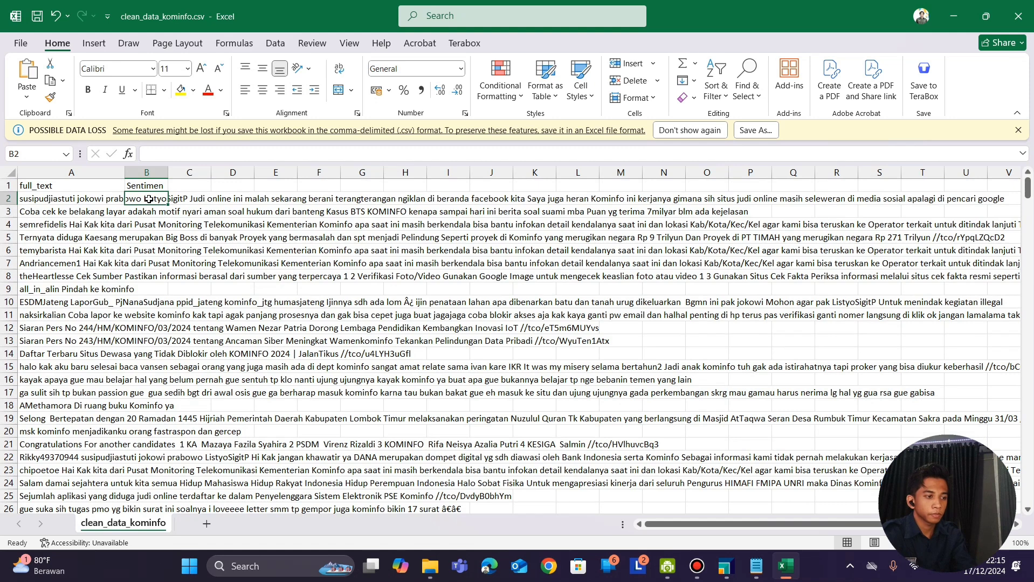
text(po)
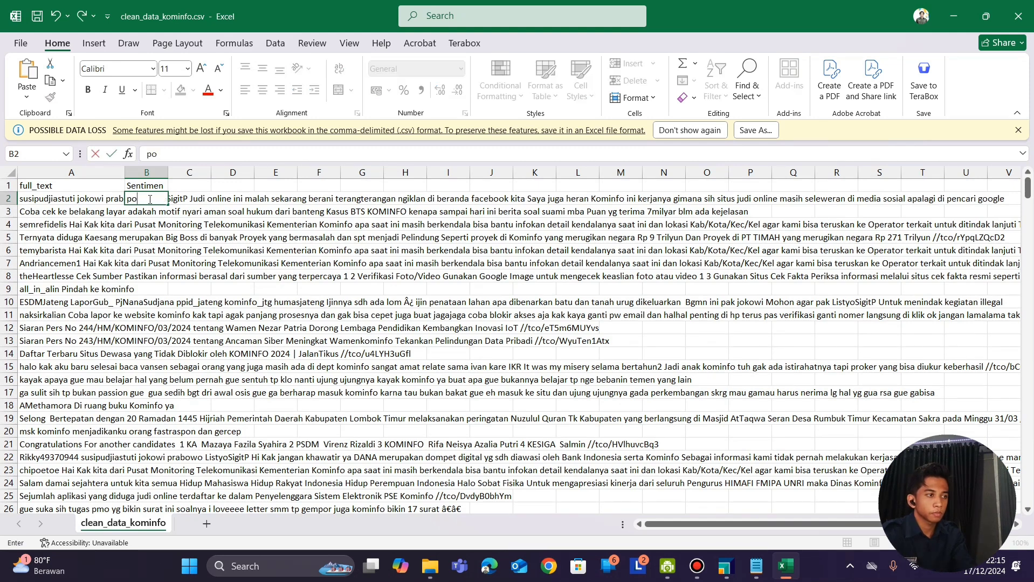
text(sitif)
key(Return)
text(po)
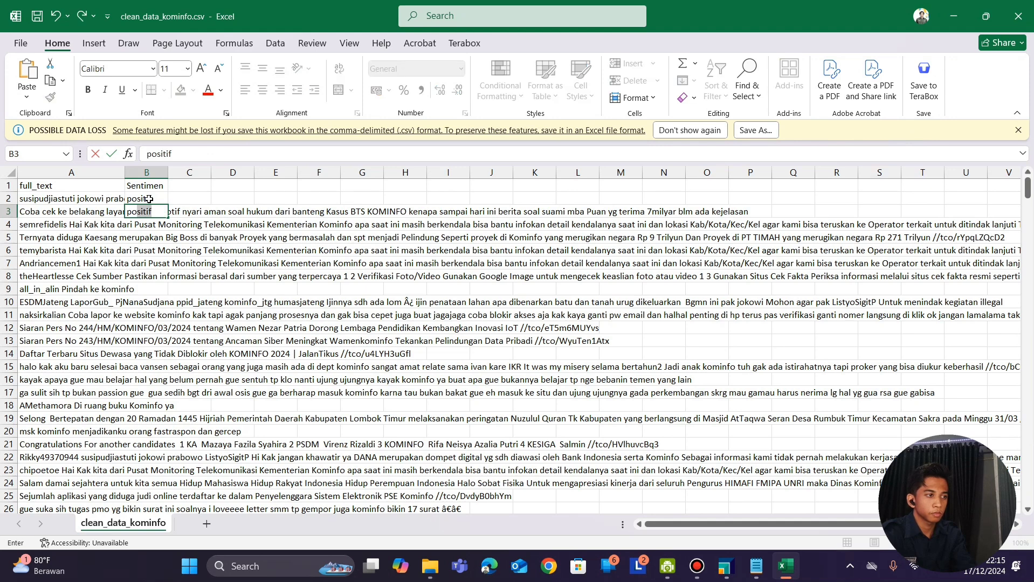
key(Tab)
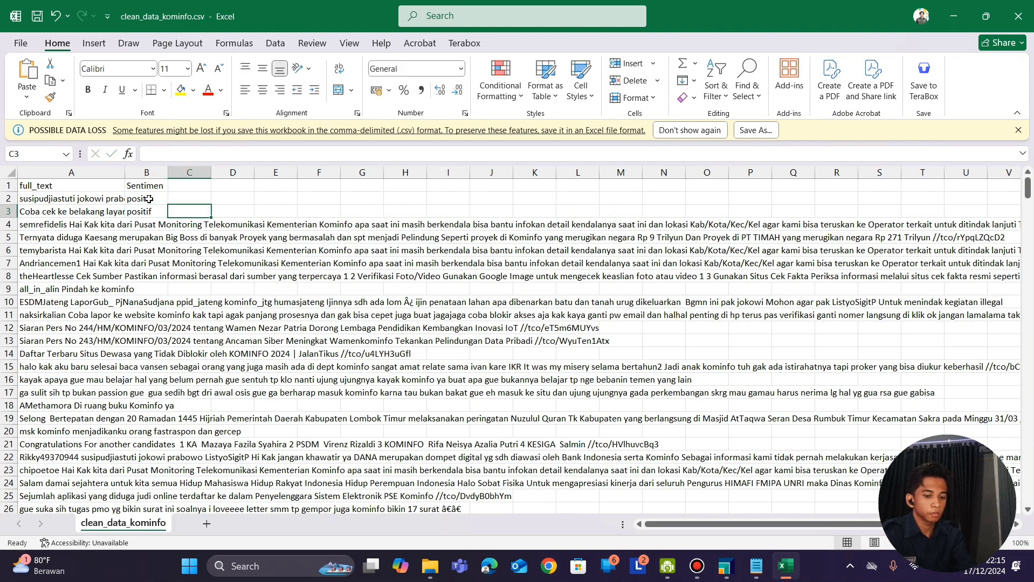
key(Return)
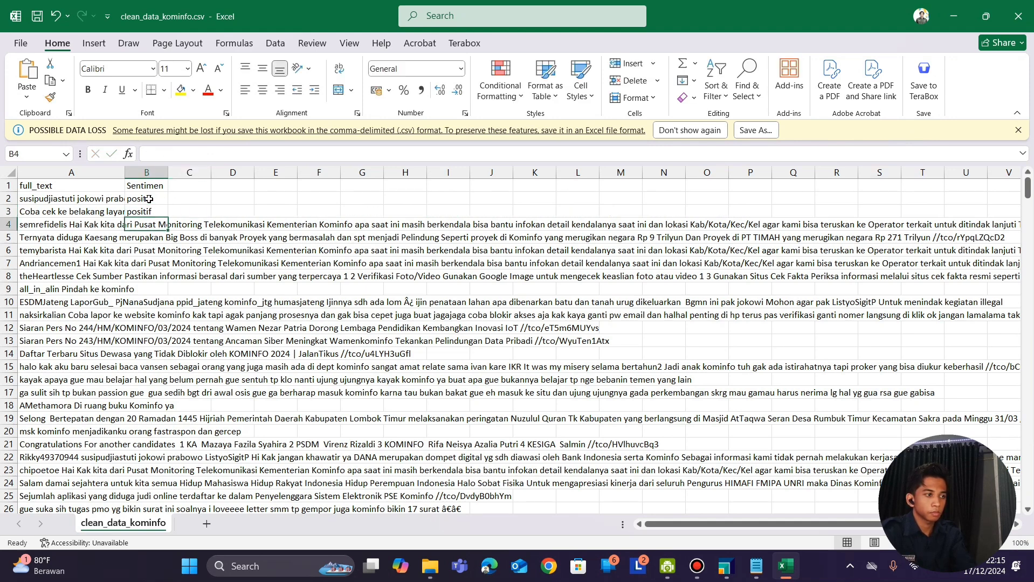
text(posi)
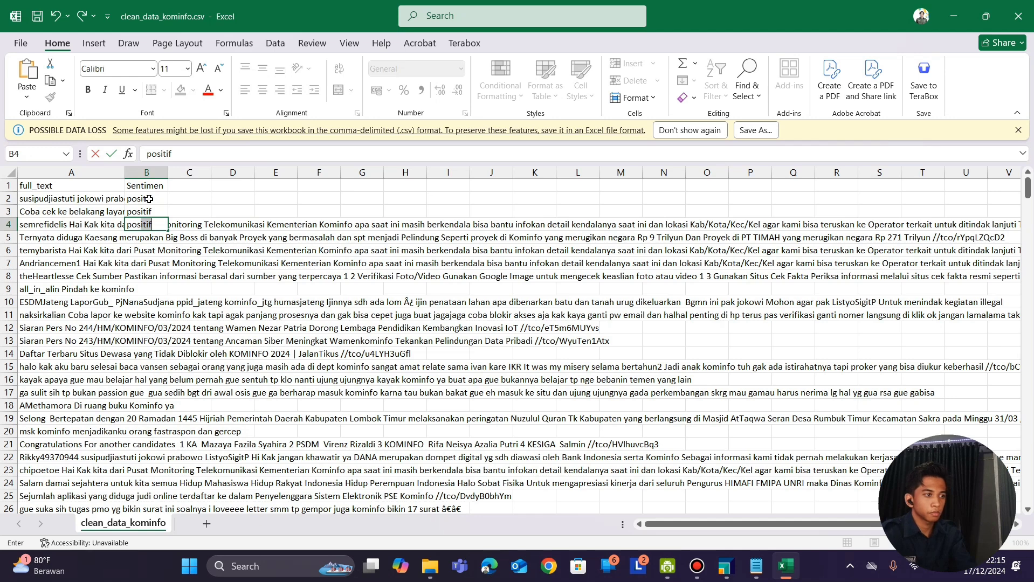
text(tif)
key(Return)
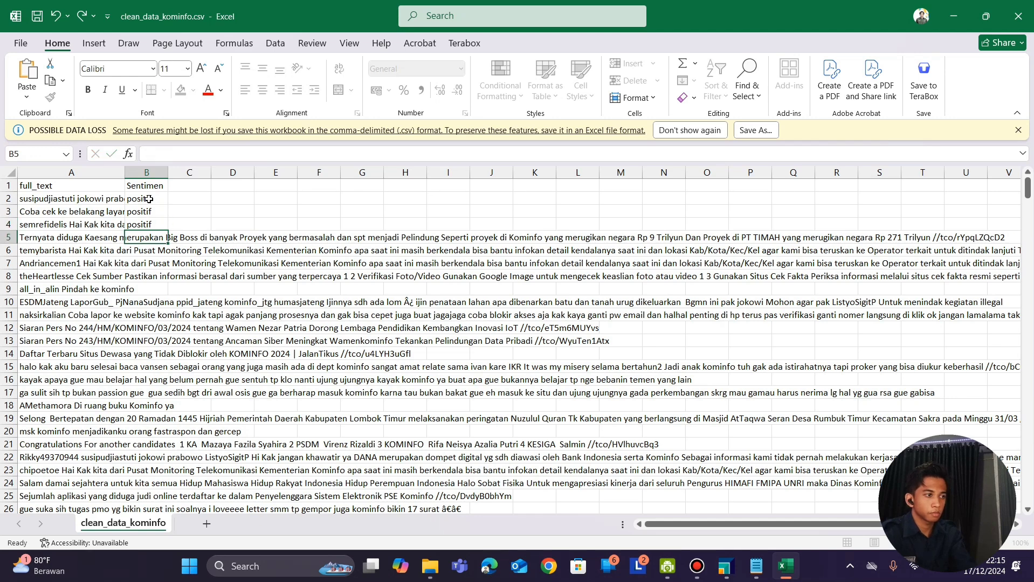
Step: Label the tweets in rows 5 and 6 as negatif in the Sentimen column
text(neg)
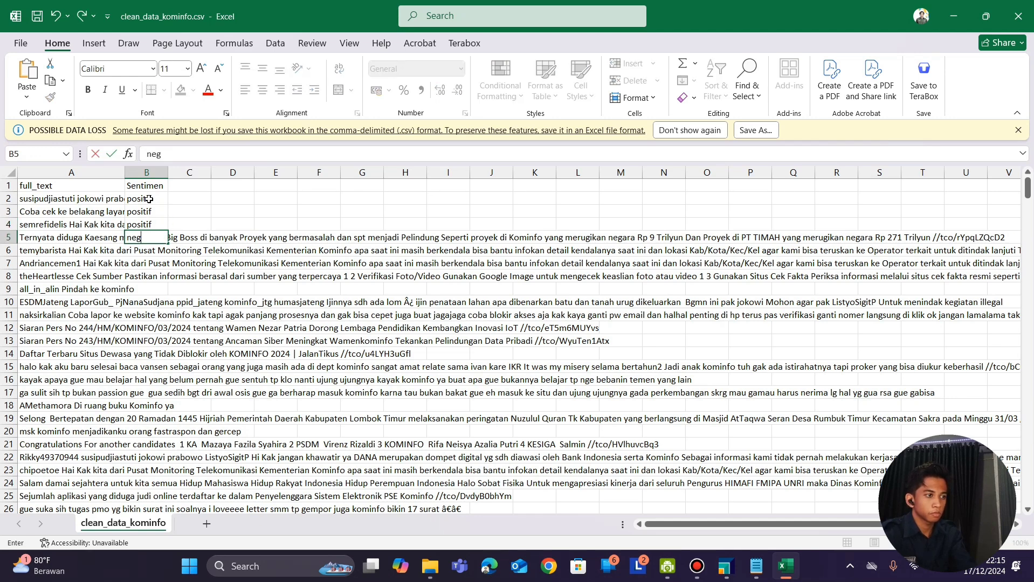
text(atif)
key(Return)
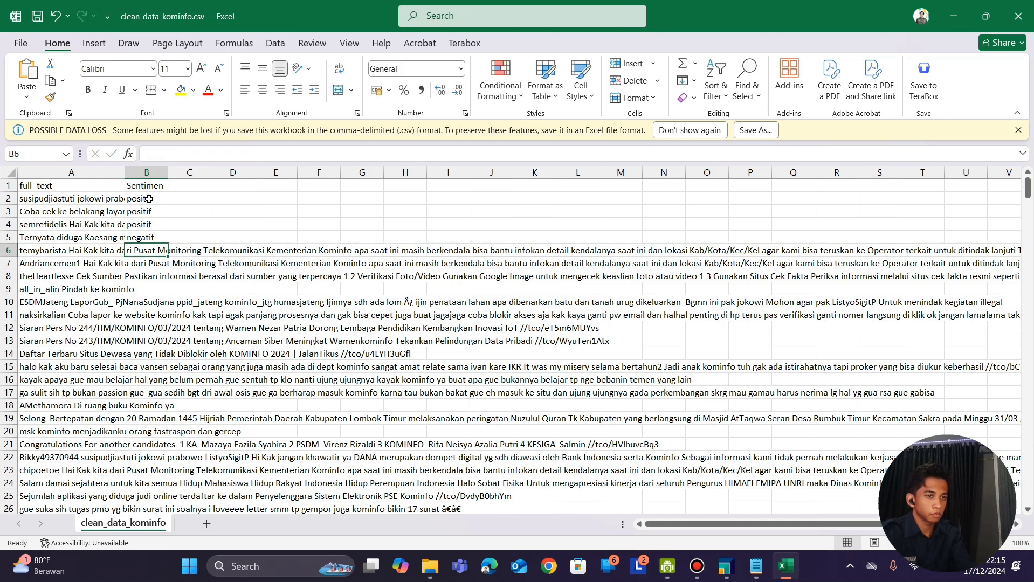
text(negatif)
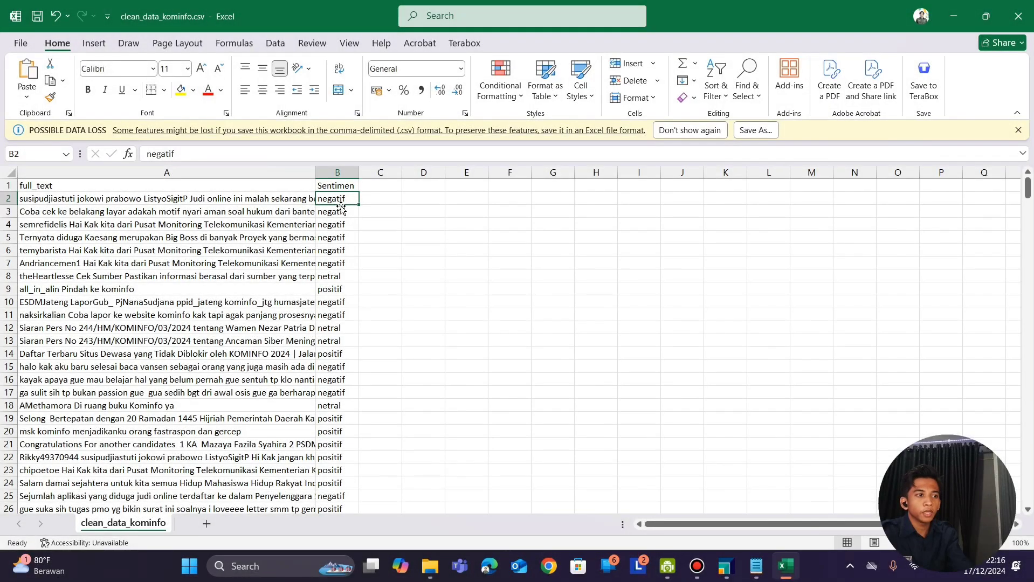
Step: Review the sentiment labels of the tweets in rows 2 to 52
scroll(344, 220, down, 15)
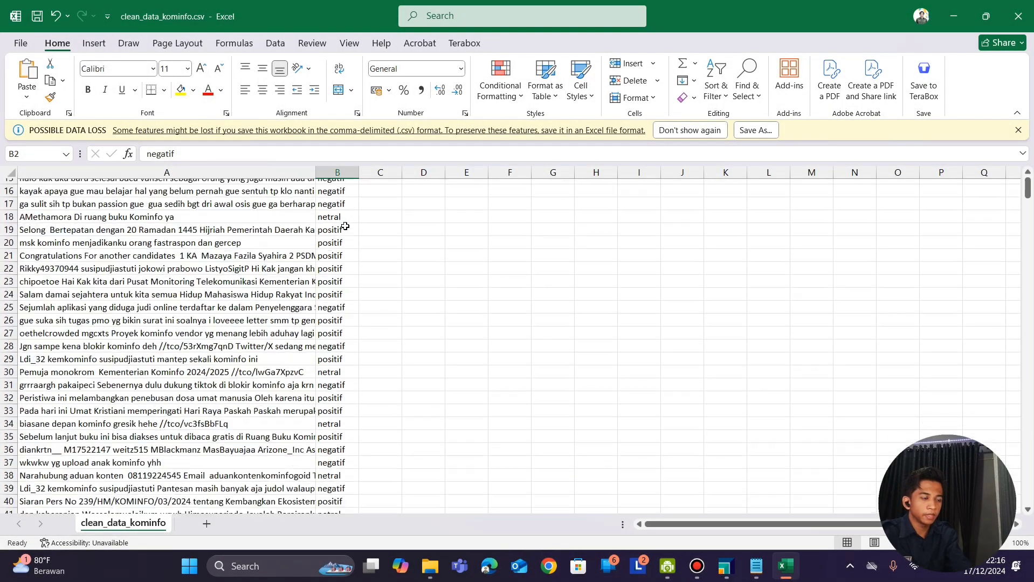
scroll(345, 227, up, 1)
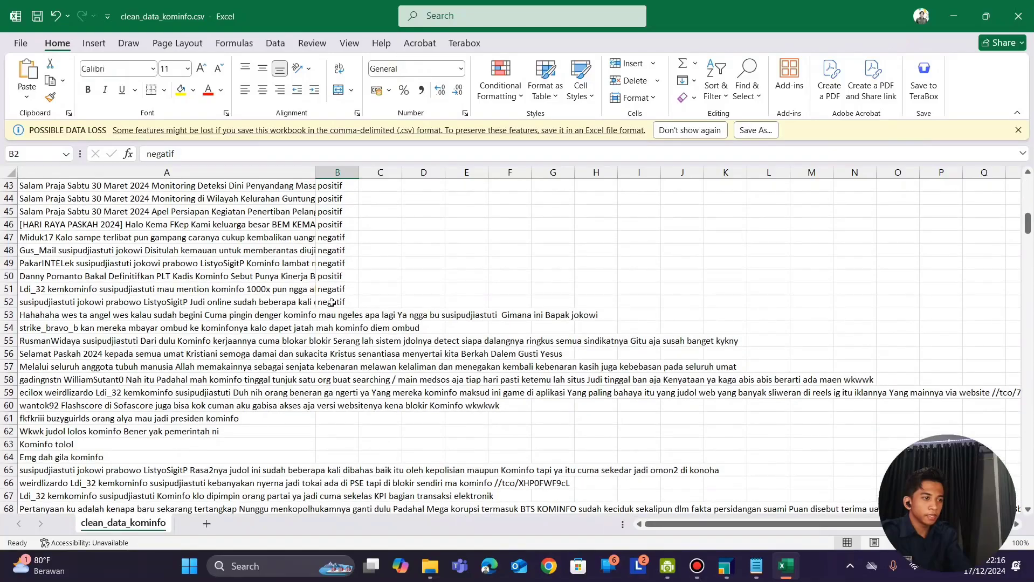
scroll(334, 303, up, 13)
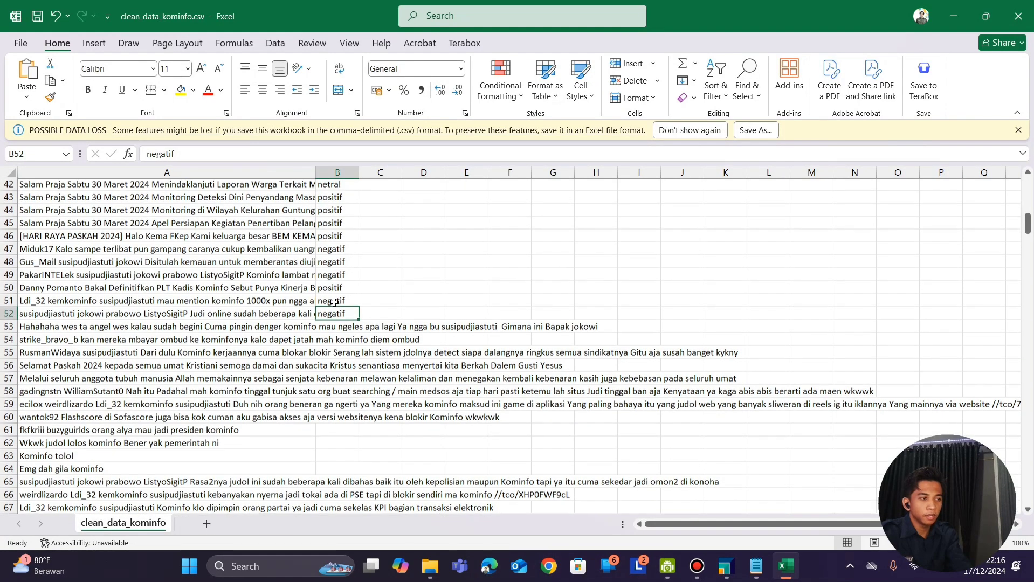
scroll(334, 303, up, 2)
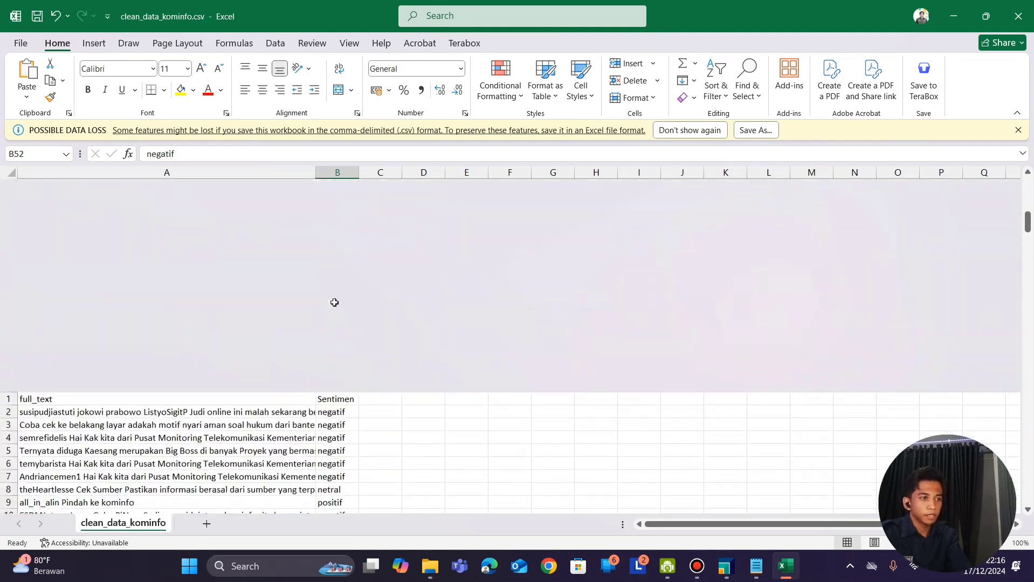
scroll(333, 278, up, 1)
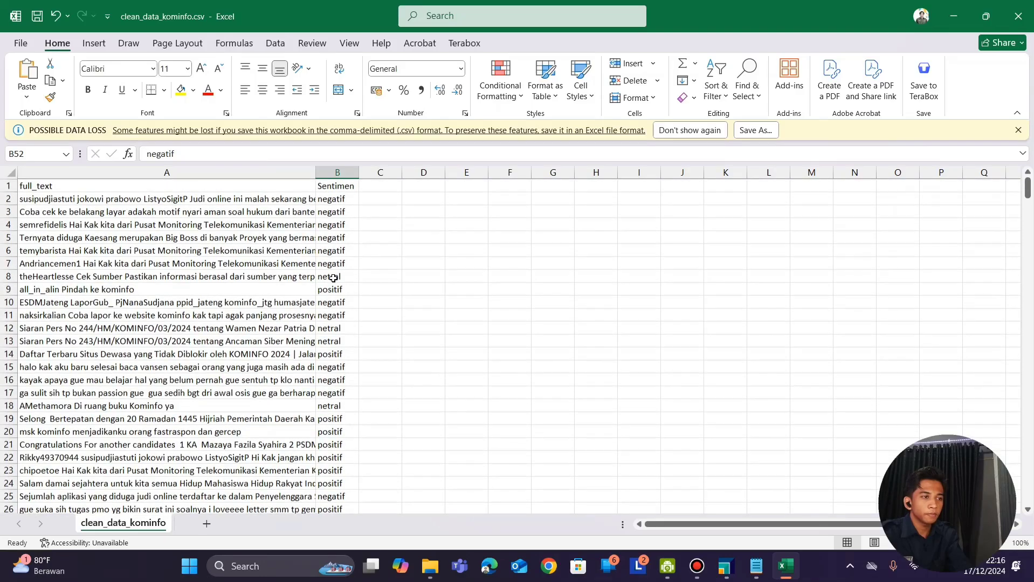
drag(331, 209, 333, 264)
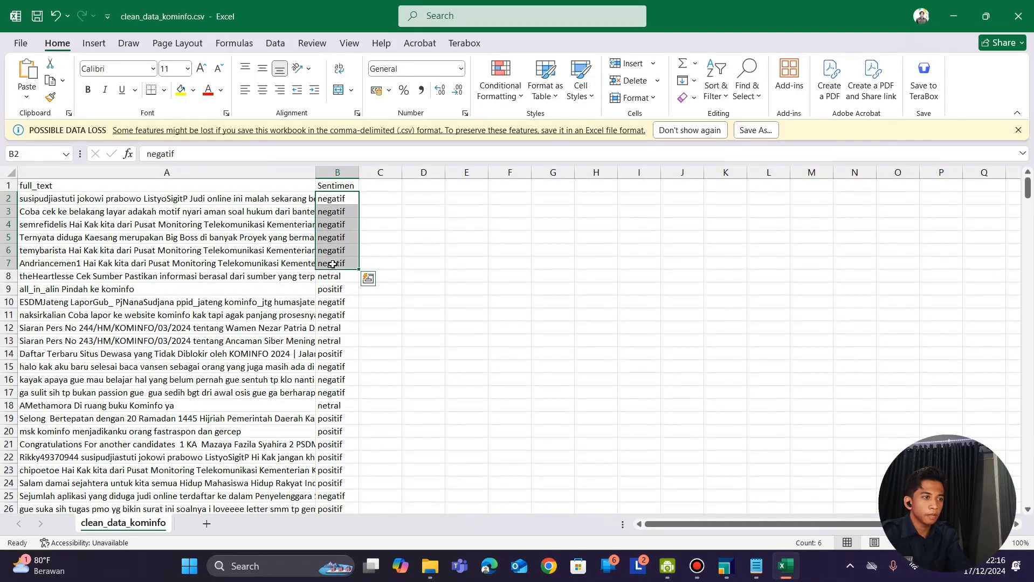
click(336, 294)
scroll(336, 294, down, 3)
scroll(338, 297, up, 2)
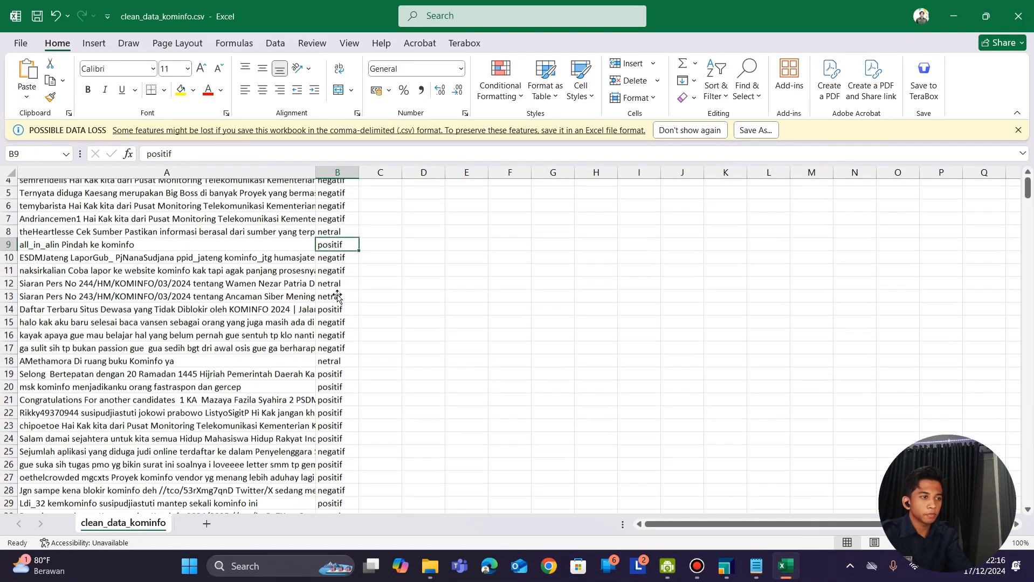
scroll(337, 294, up, 1)
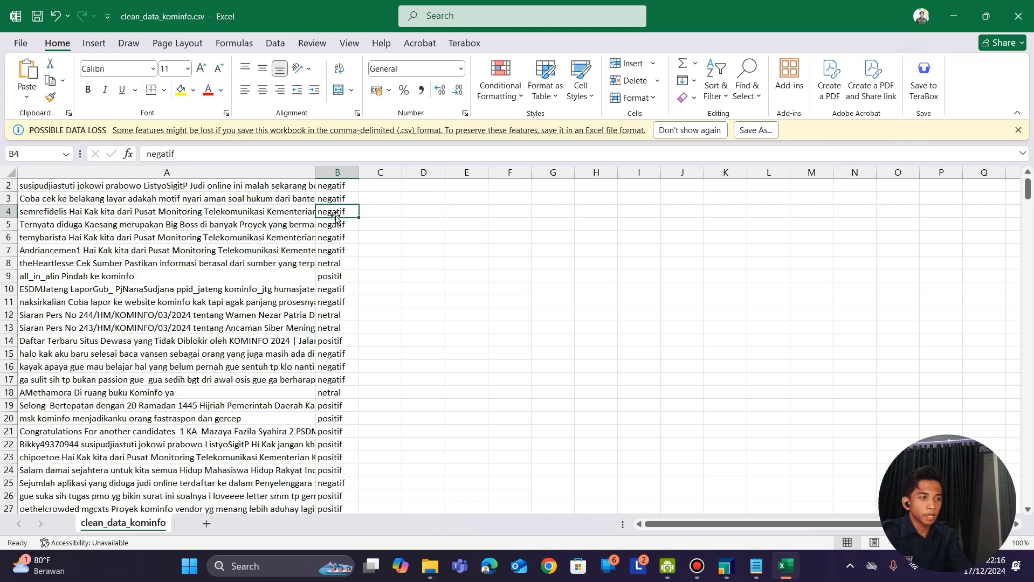
scroll(339, 240, down, 10)
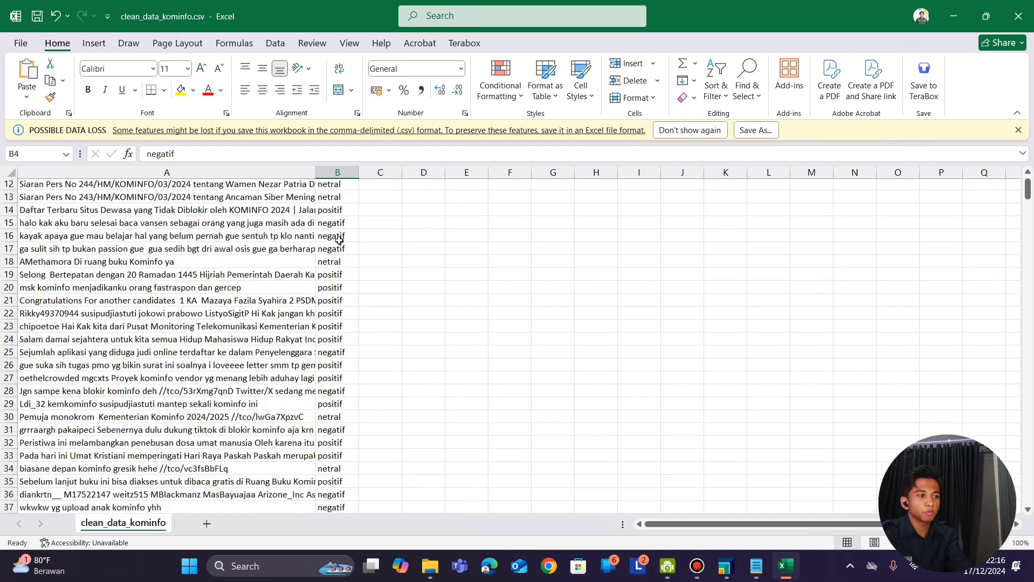
scroll(339, 240, down, 2)
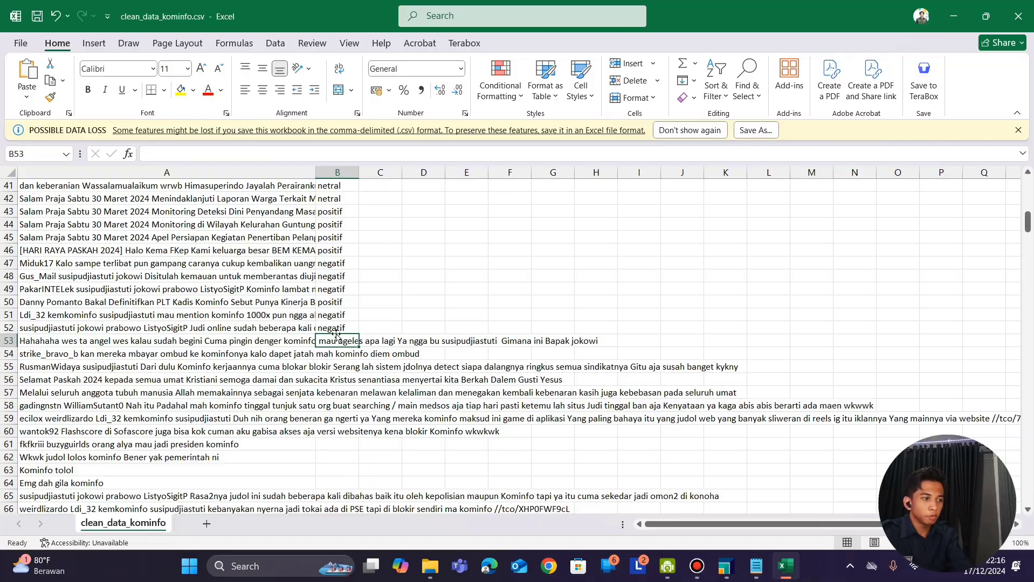
Step: Look through the unlabelled tweets from row 53 onward, and return to the labelled rows at the start of the sheet
scroll(334, 349, down, 20)
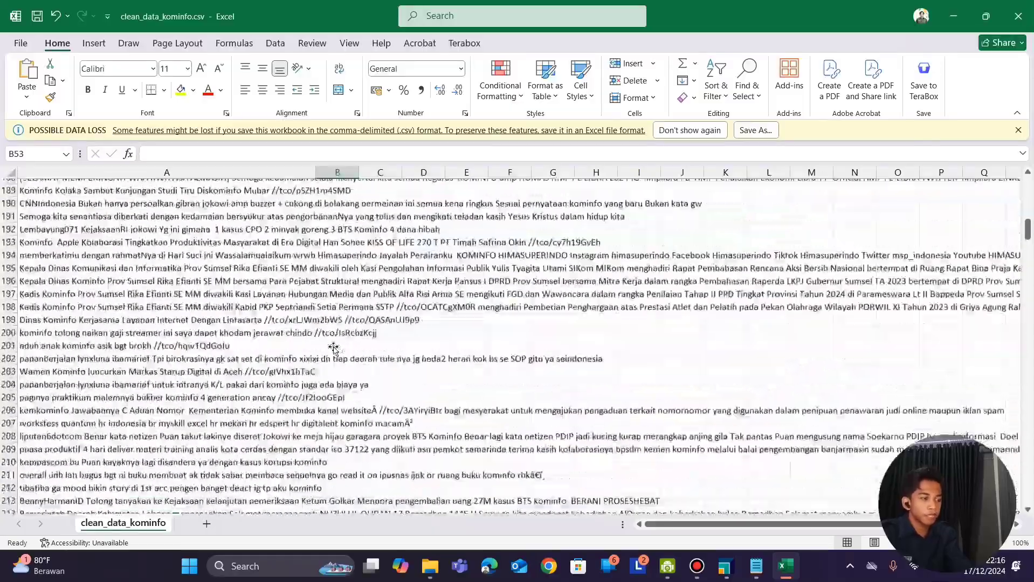
scroll(333, 348, down, 15)
scroll(334, 348, down, 10)
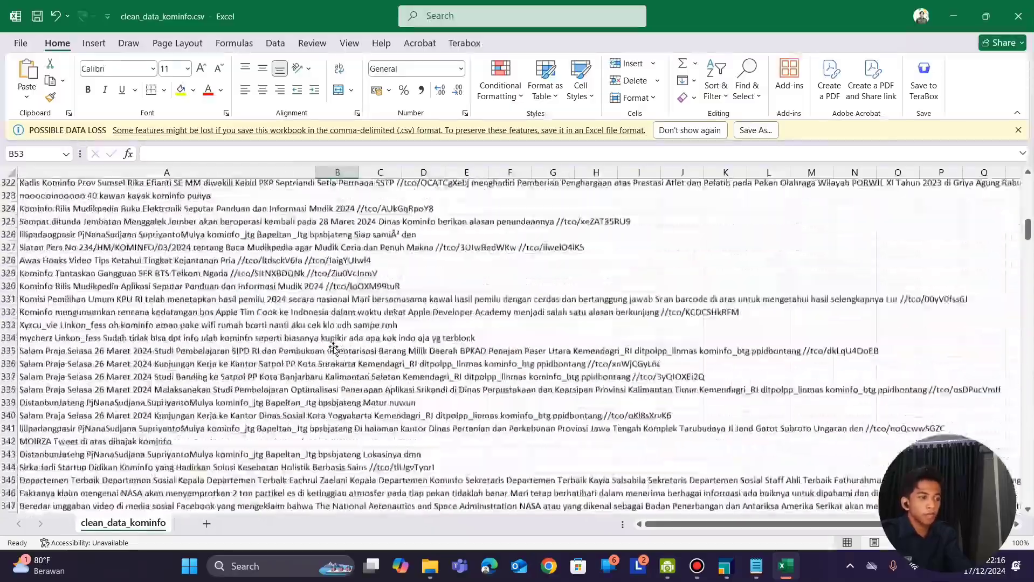
scroll(333, 347, down, 10)
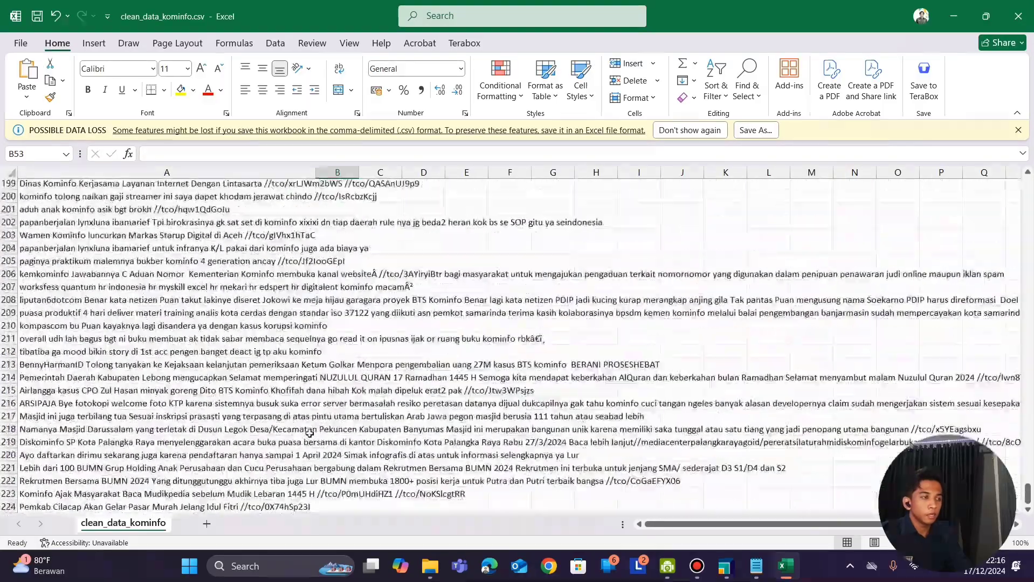
scroll(309, 433, up, 20)
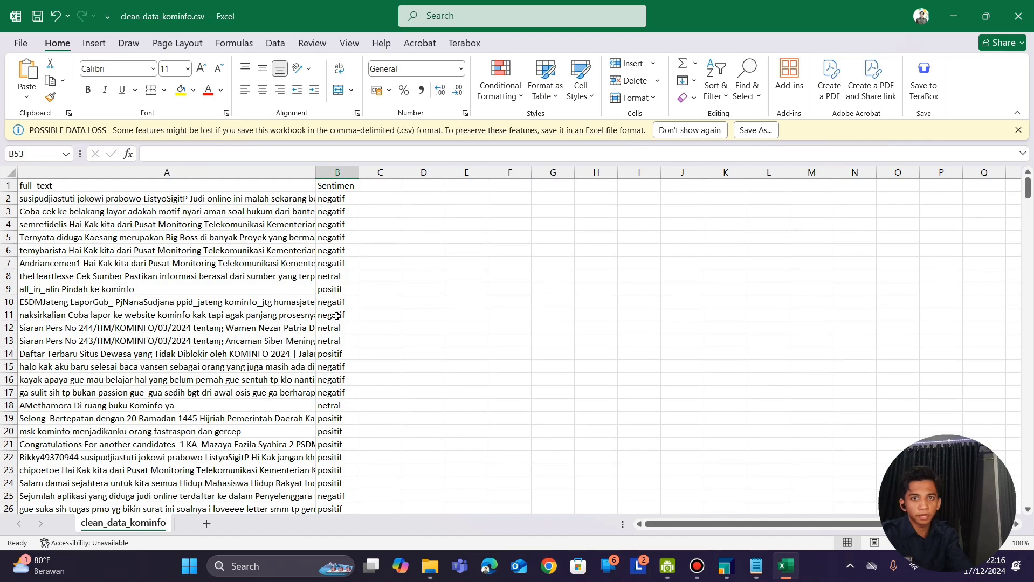
click(426, 299)
scroll(439, 259, down, 10)
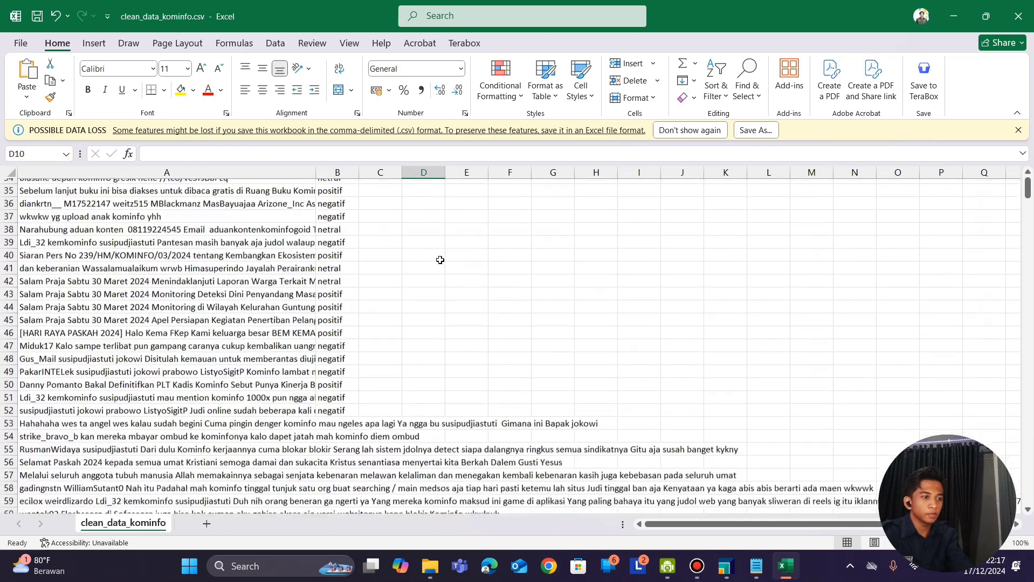
scroll(440, 260, up, 10)
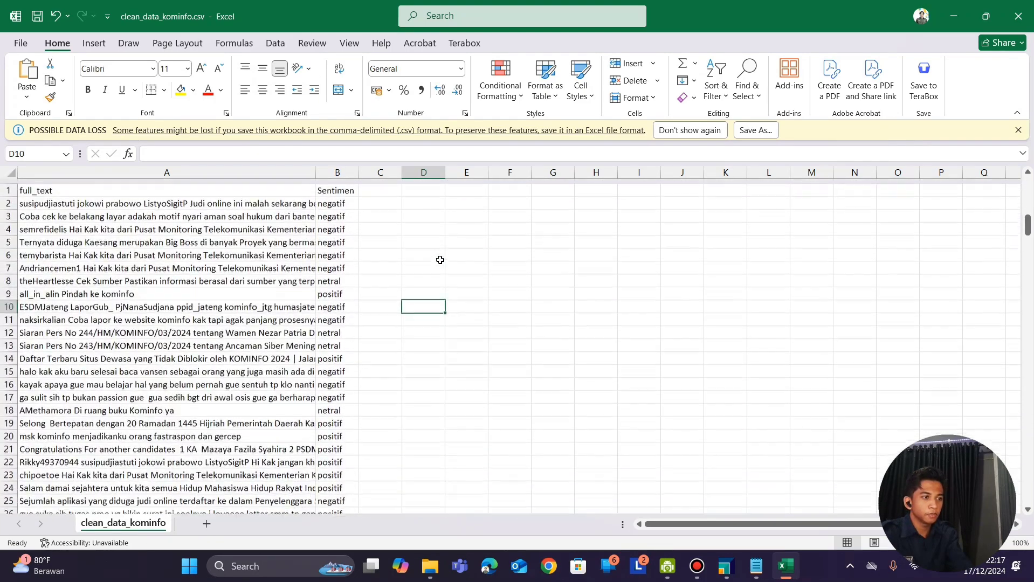
click(366, 249)
scroll(365, 256, down, 9)
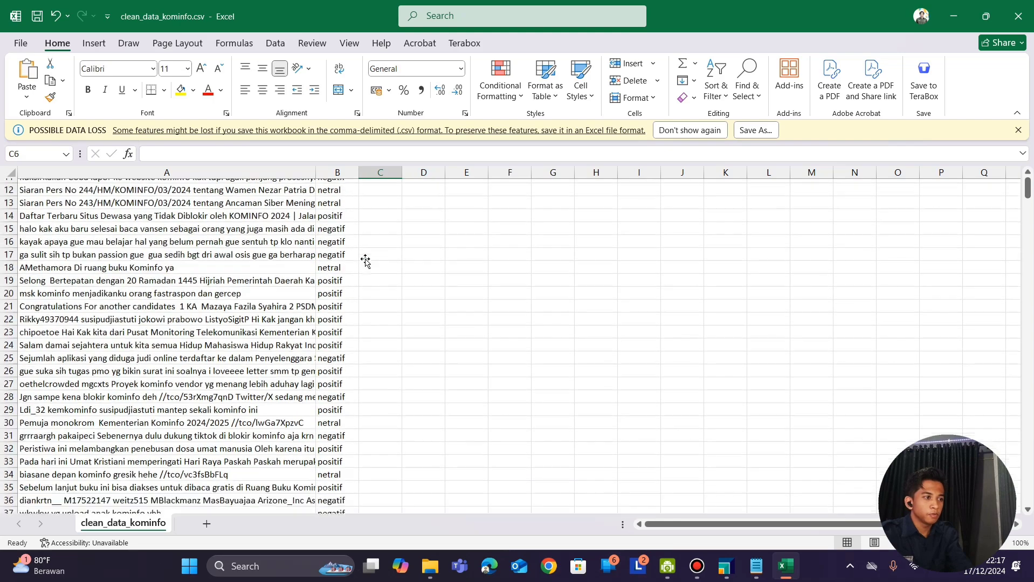
scroll(420, 224, up, 9)
click(440, 218)
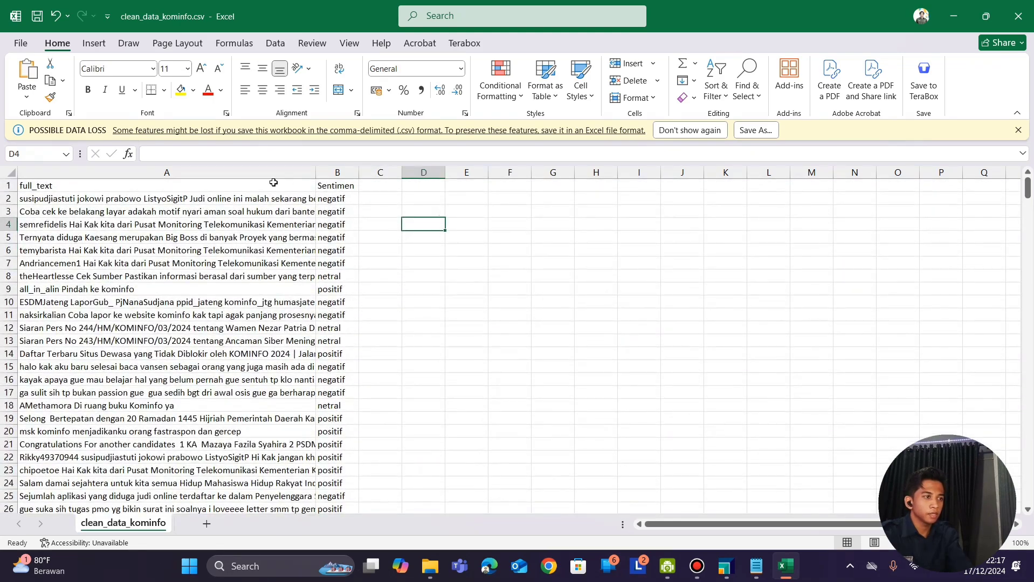
click(12, 44)
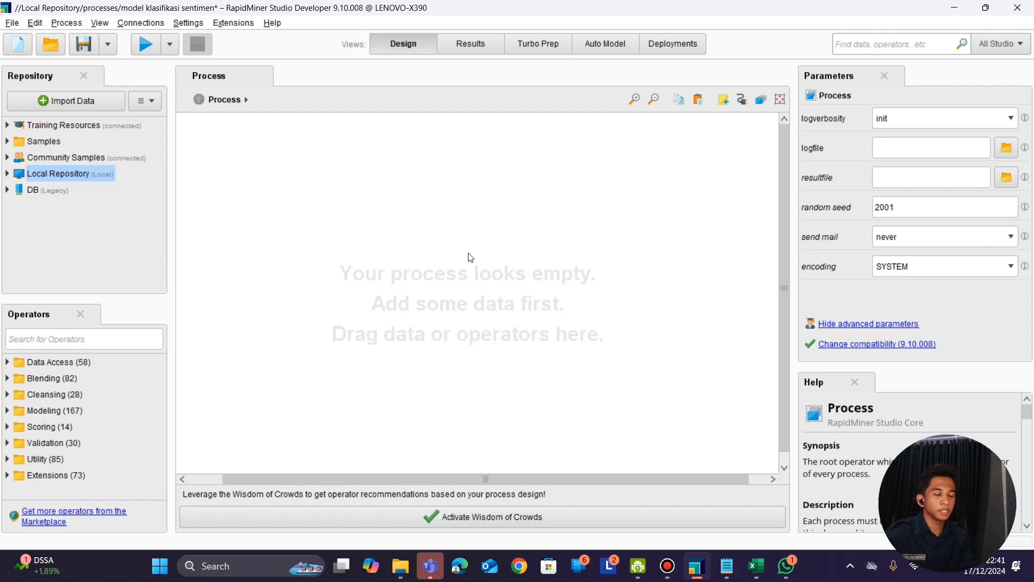
Step: Switch to RapidMiner and add a Read CSV operator to the empty model klasifikasi sentimen process
click(122, 340)
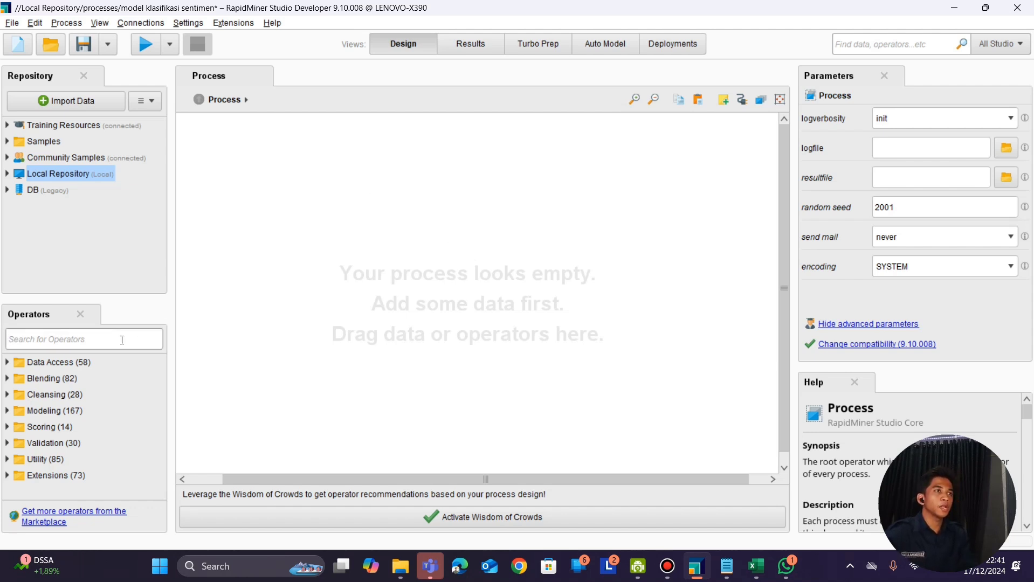
text(read)
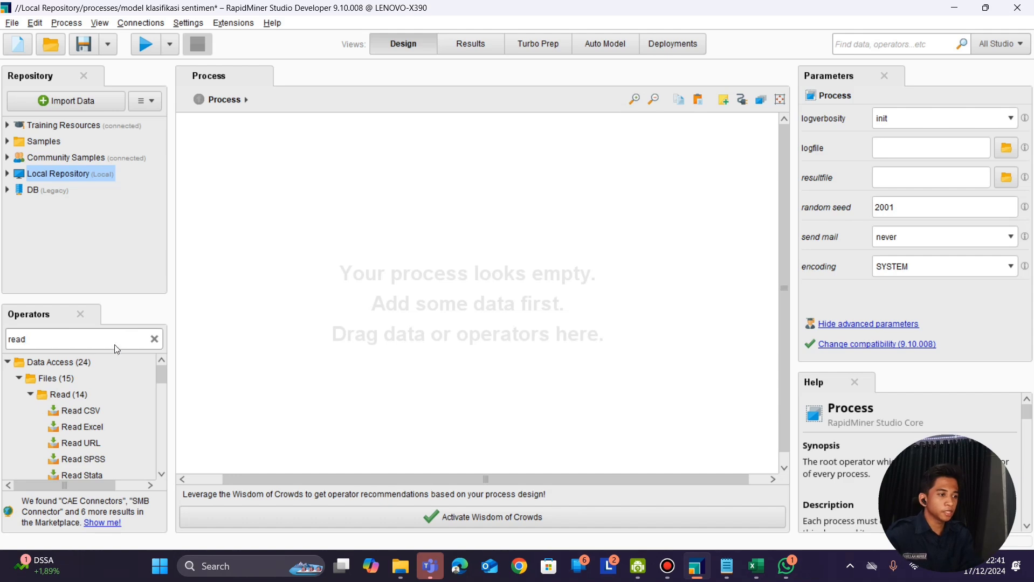
drag(77, 410, 289, 231)
Step: Choose clean_data_kominfo.csv from the RapidMiner Local Repository's data folder as the file to import with Read CSV
double_click(290, 232)
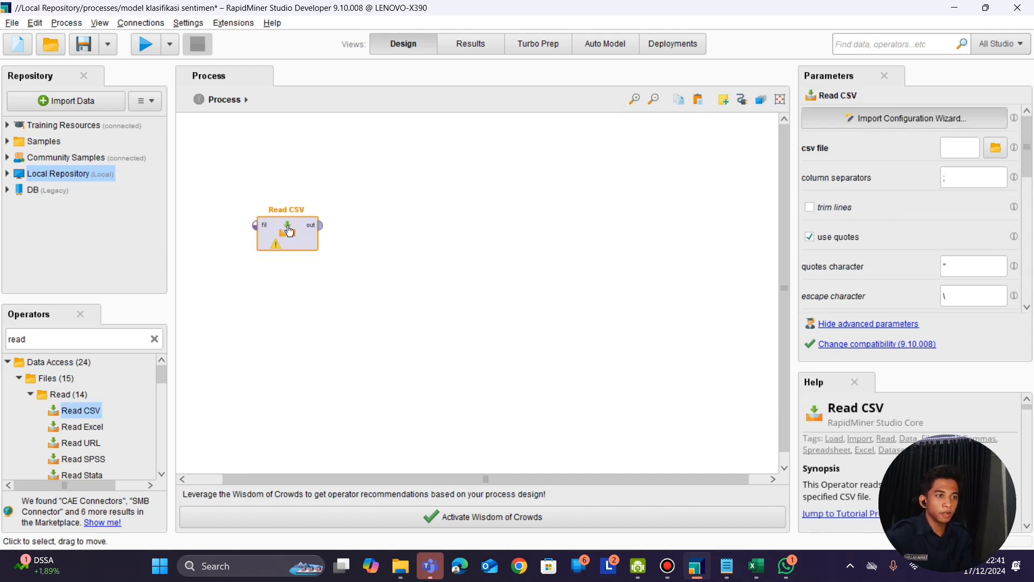
scroll(429, 366, up, 1)
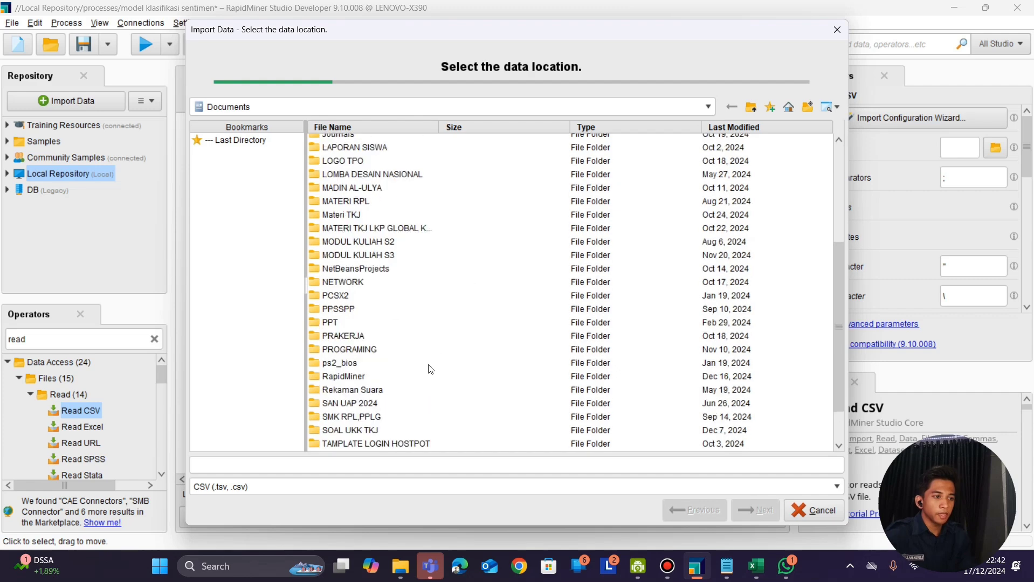
scroll(428, 366, down, 2)
click(363, 328)
double_click(363, 328)
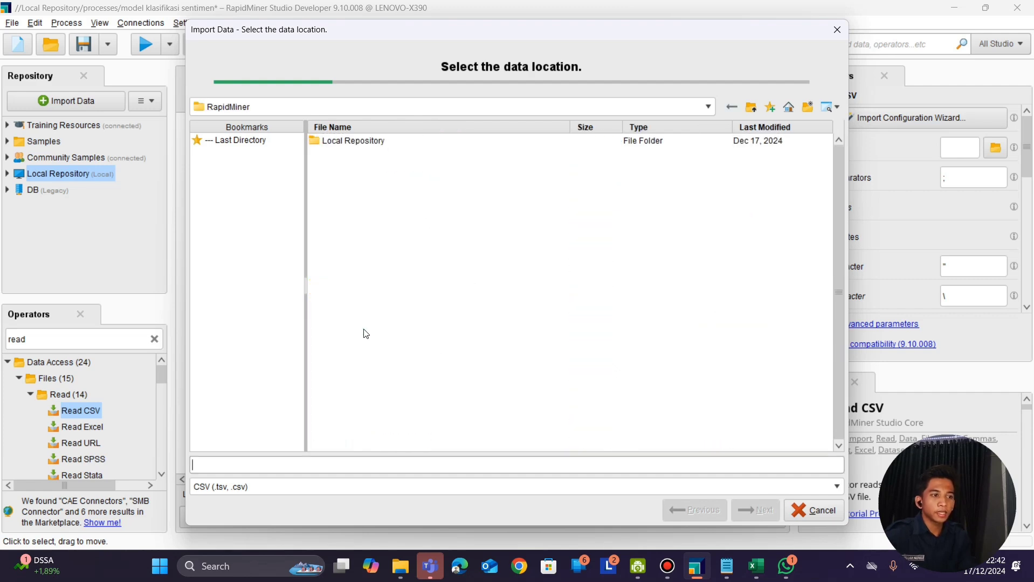
double_click(427, 142)
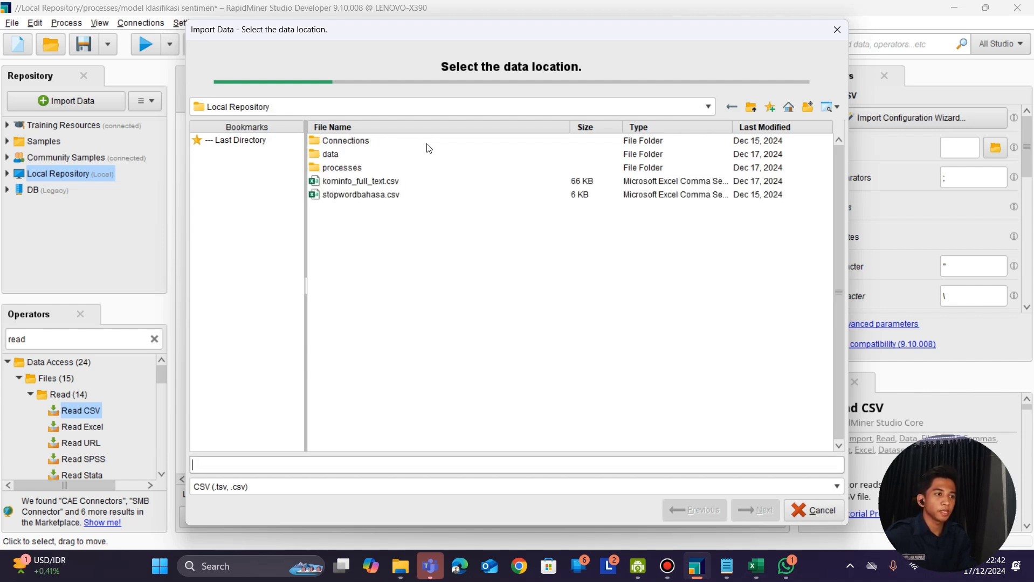
double_click(364, 155)
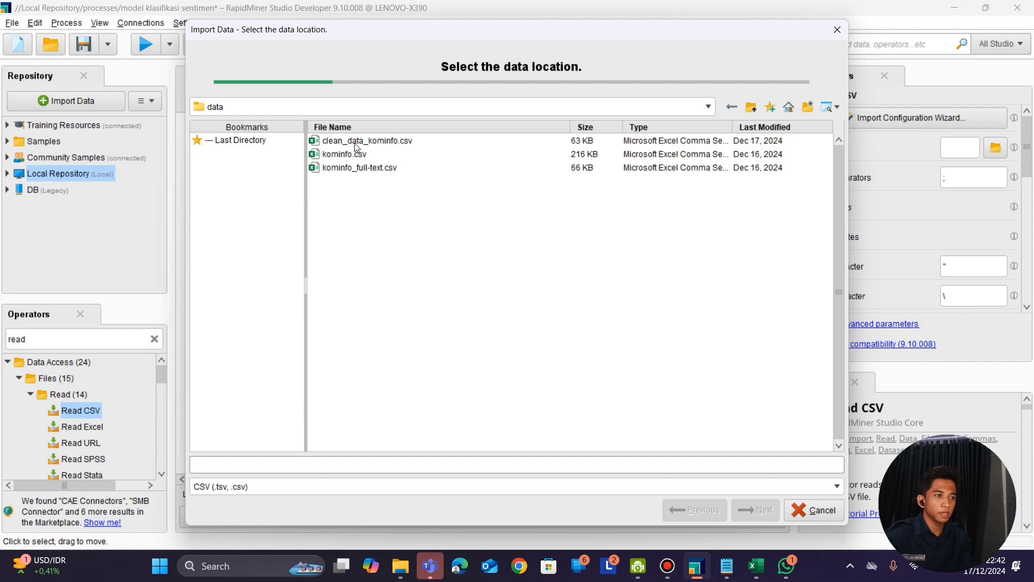
click(356, 141)
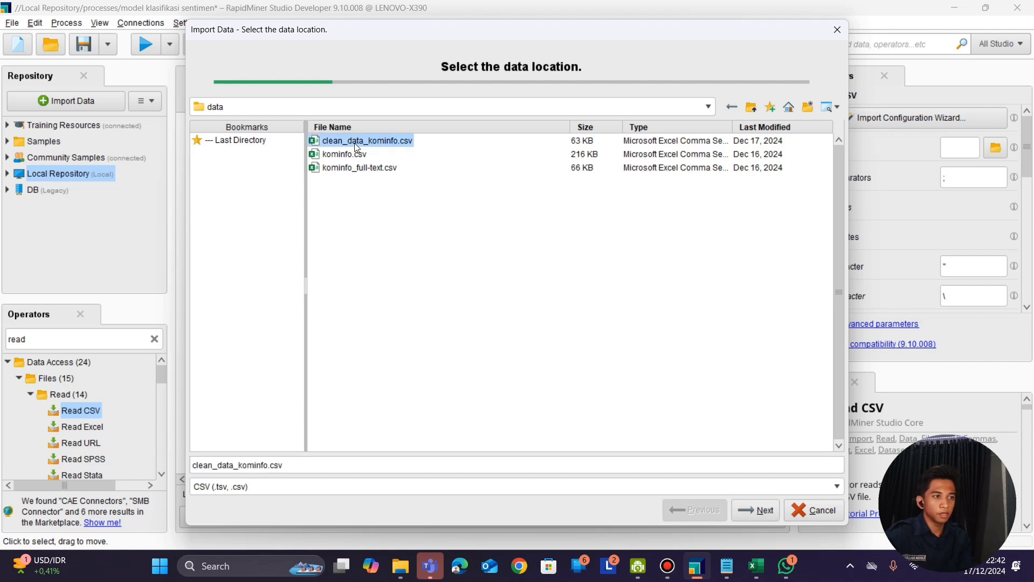
click(761, 509)
Step: Check the full_text and Sentimen columns in the preview and finish the CSV import with the default format settings
scroll(573, 362, down, 15)
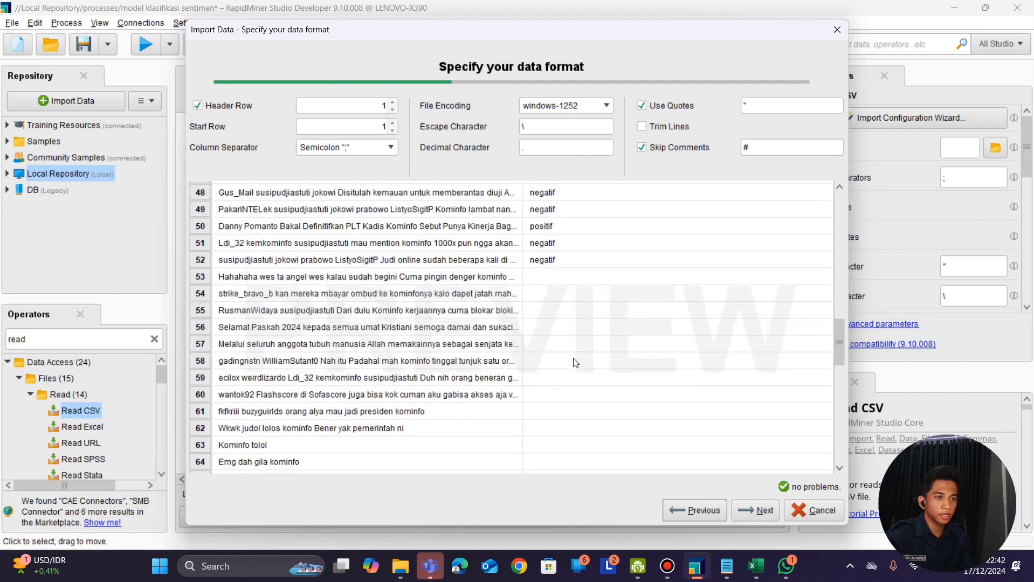
scroll(575, 363, up, 15)
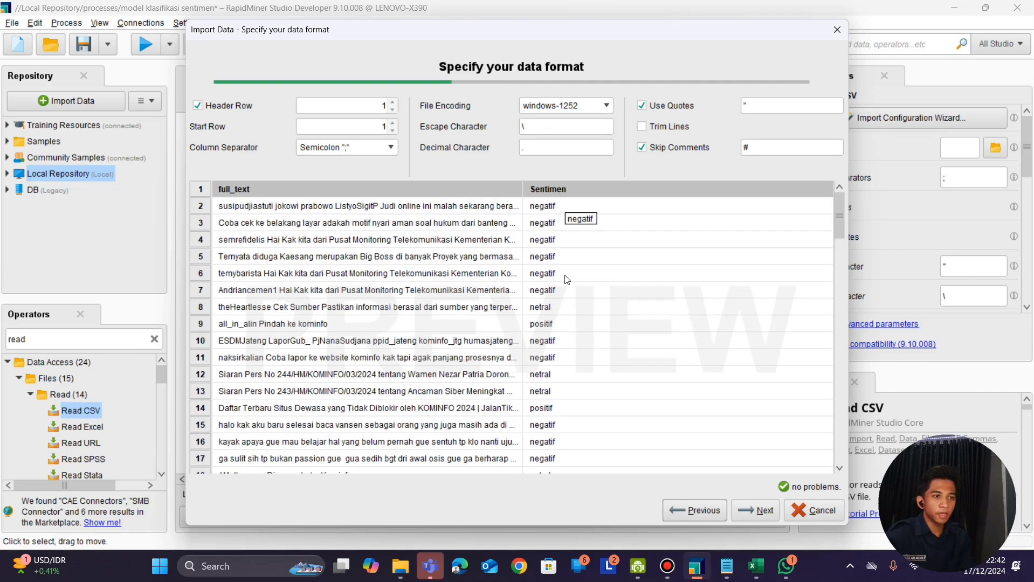
scroll(569, 334, down, 20)
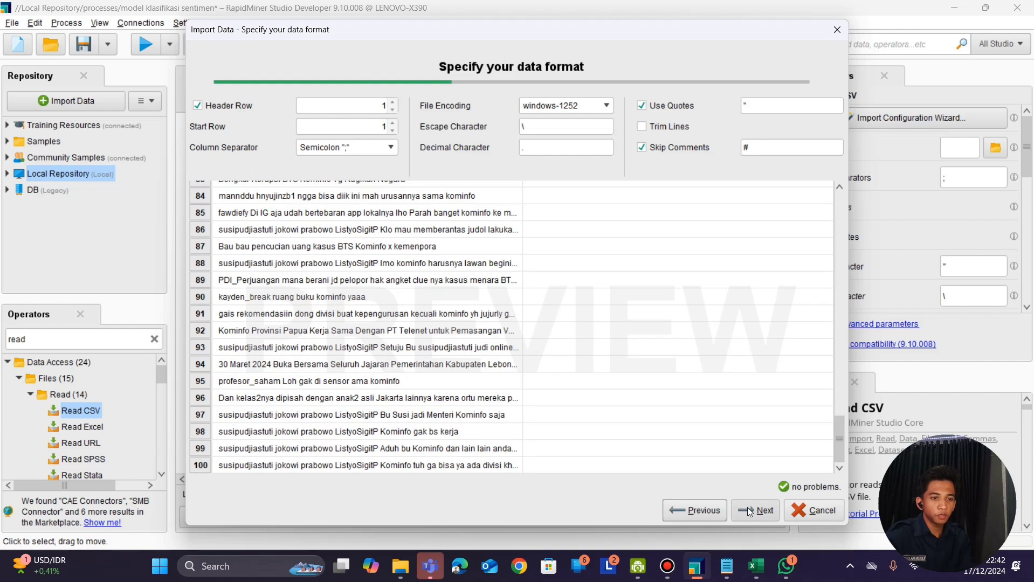
click(748, 511)
scroll(668, 394, down, 20)
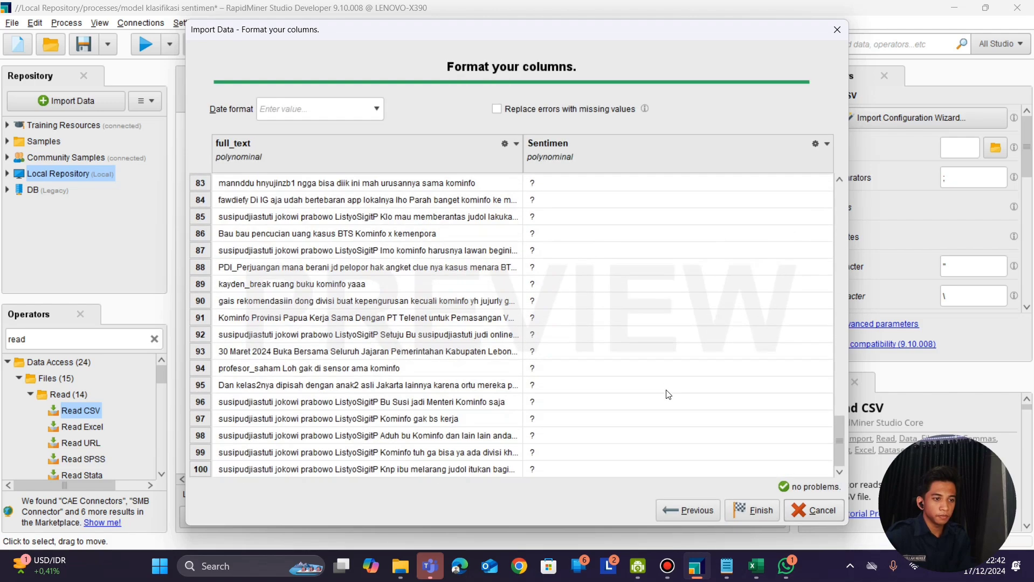
click(761, 509)
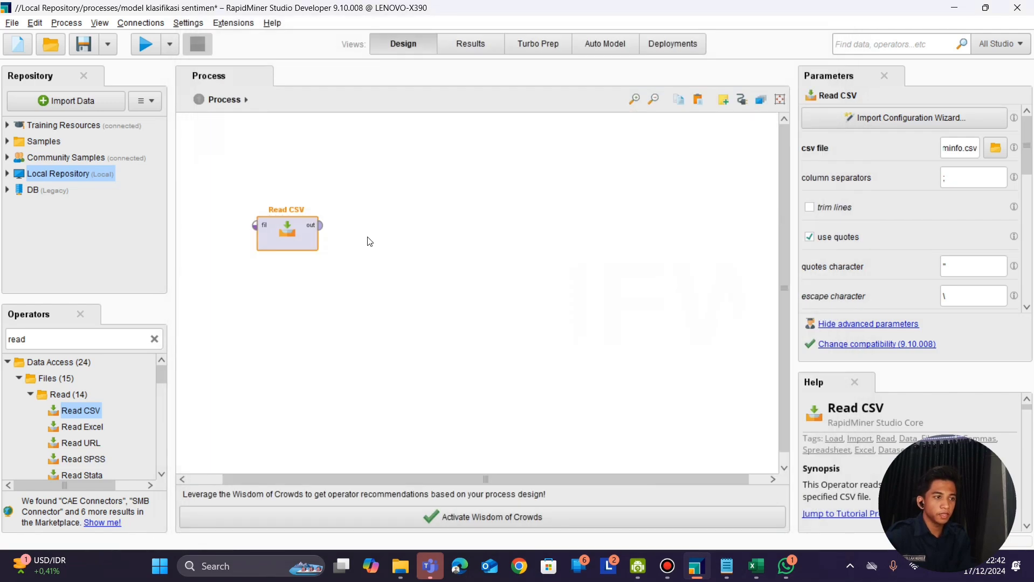
Step: Connect Read CSV's output to the process result and run the process to examine the imported Sentimen labels
click(320, 225)
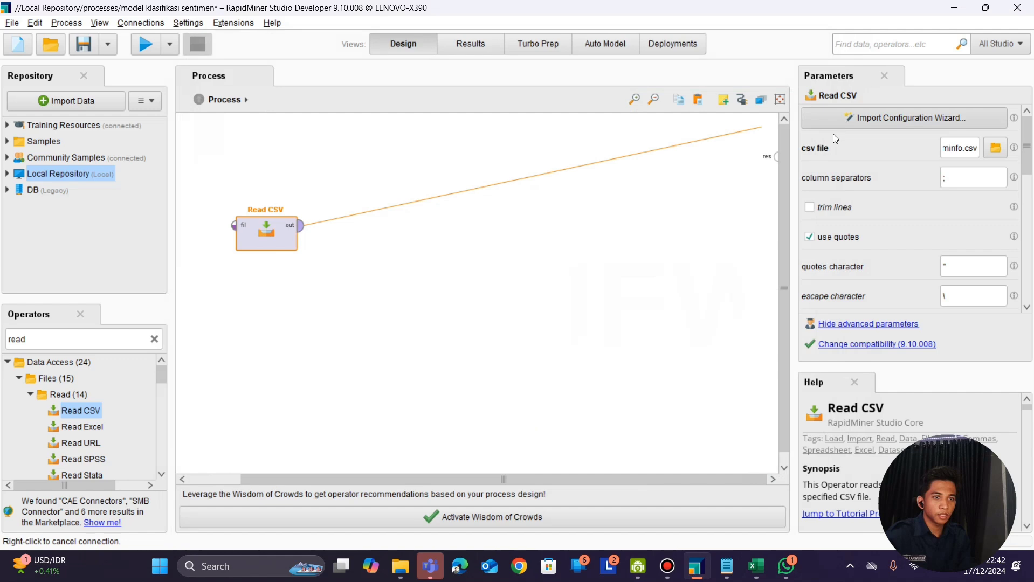
click(777, 156)
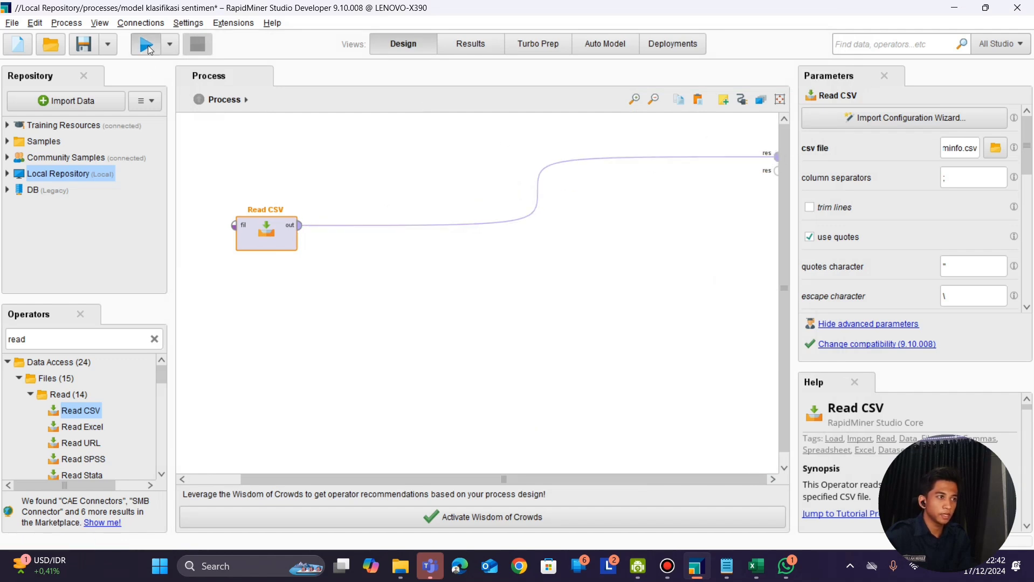
click(147, 45)
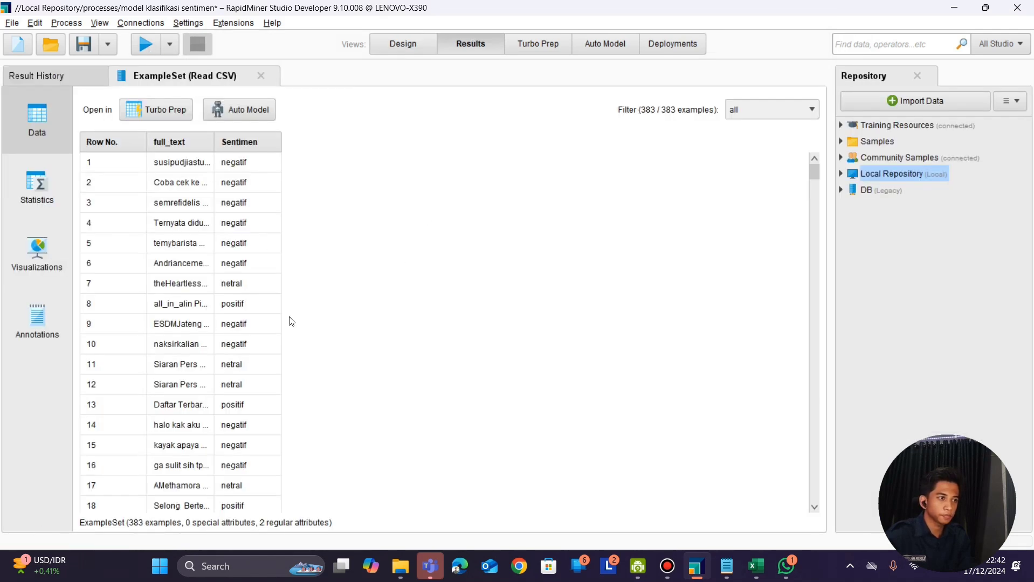
scroll(291, 321, down, 20)
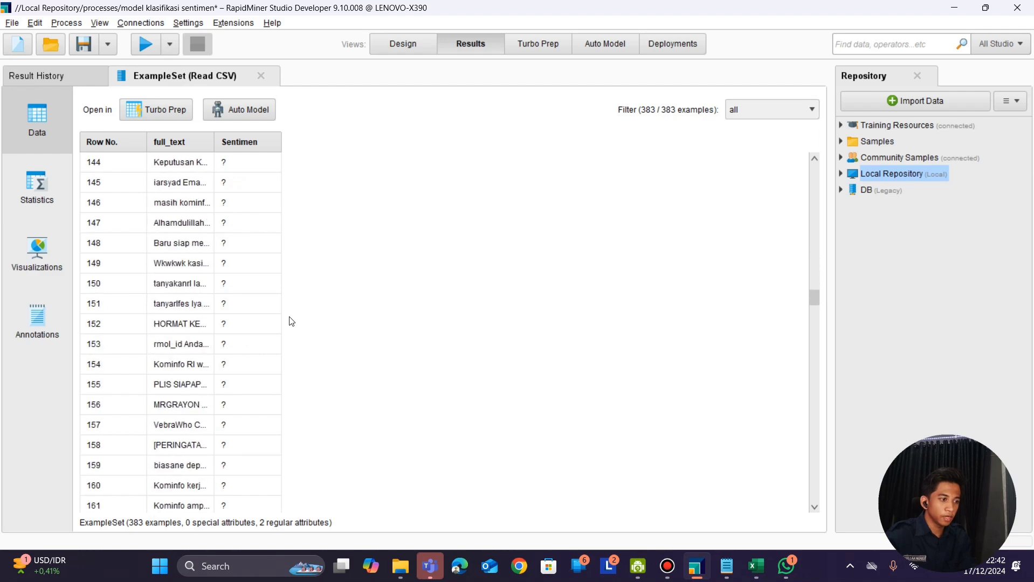
scroll(291, 321, down, 20)
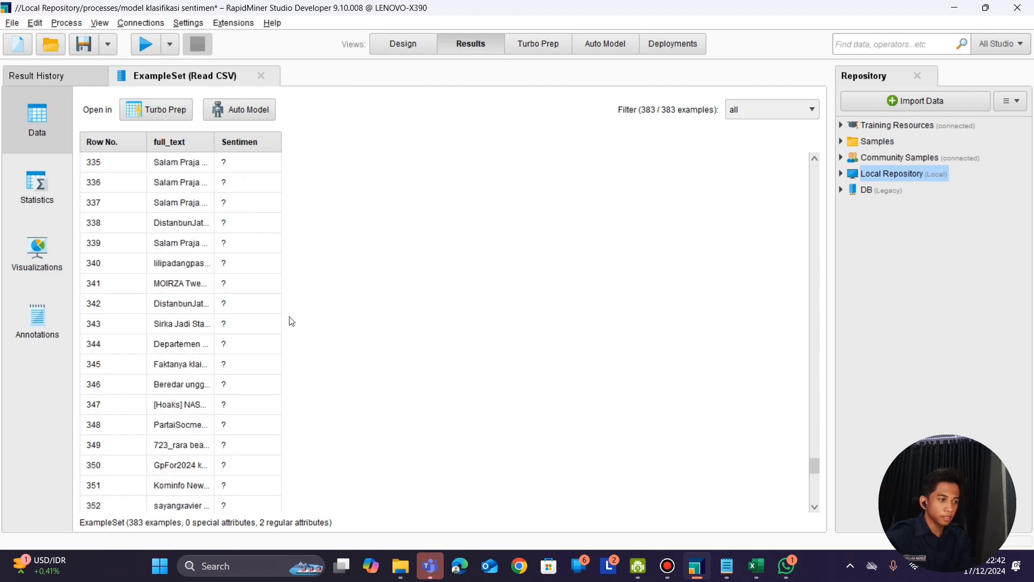
scroll(291, 321, down, 10)
scroll(291, 321, up, 20)
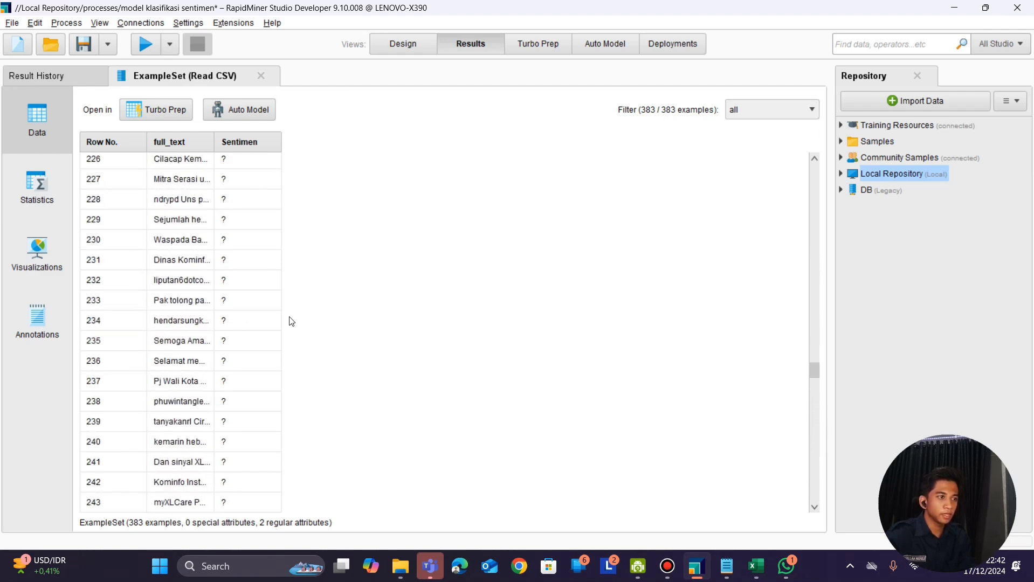
scroll(291, 321, up, 20)
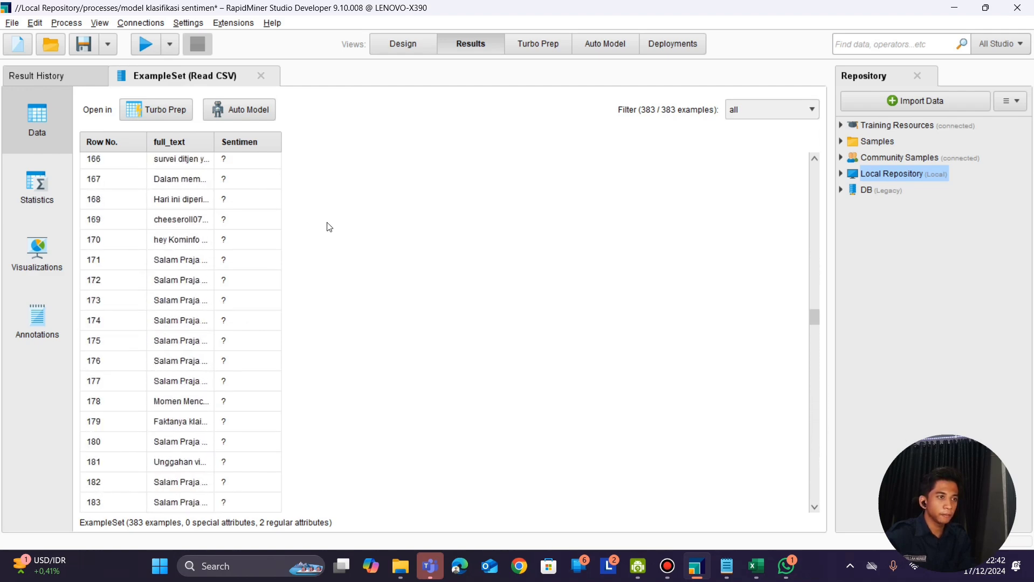
Step: Return to the process design and remove the connection between Read CSV and the process result
click(399, 52)
click(572, 200)
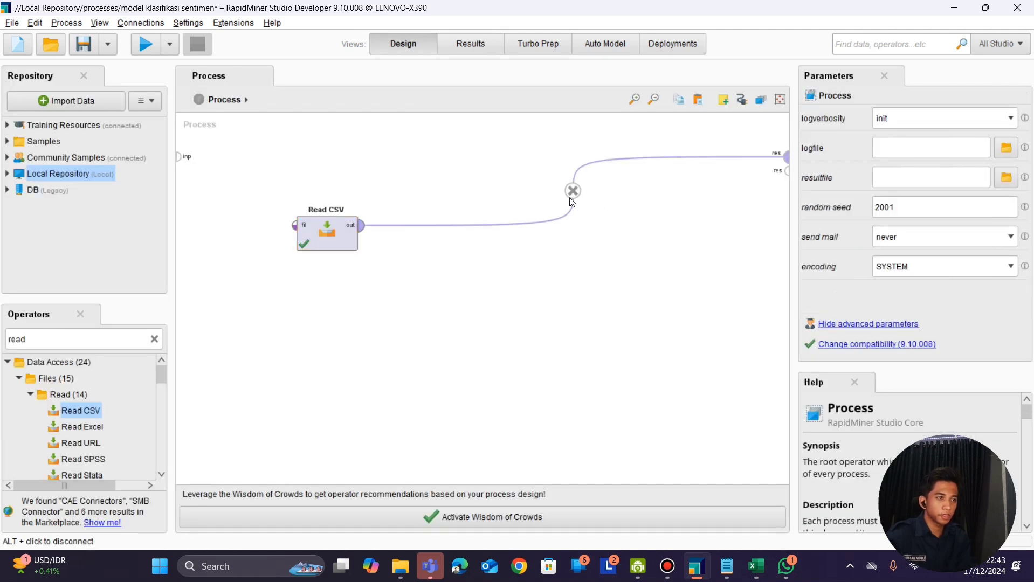
click(572, 191)
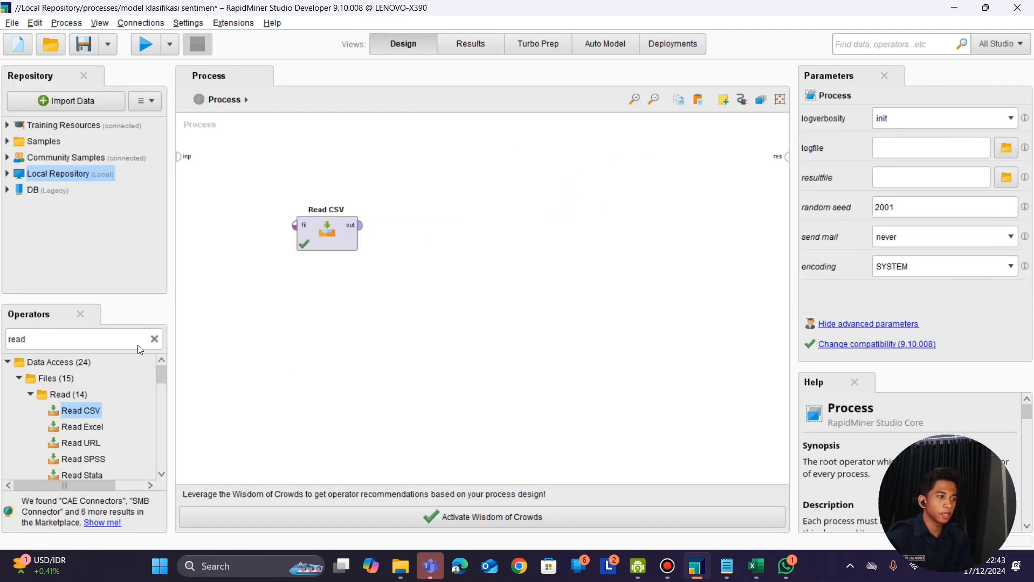
Step: Add a Filter Examples operator beside Read CSV and connect Read CSV's output to its example input
double_click(99, 340)
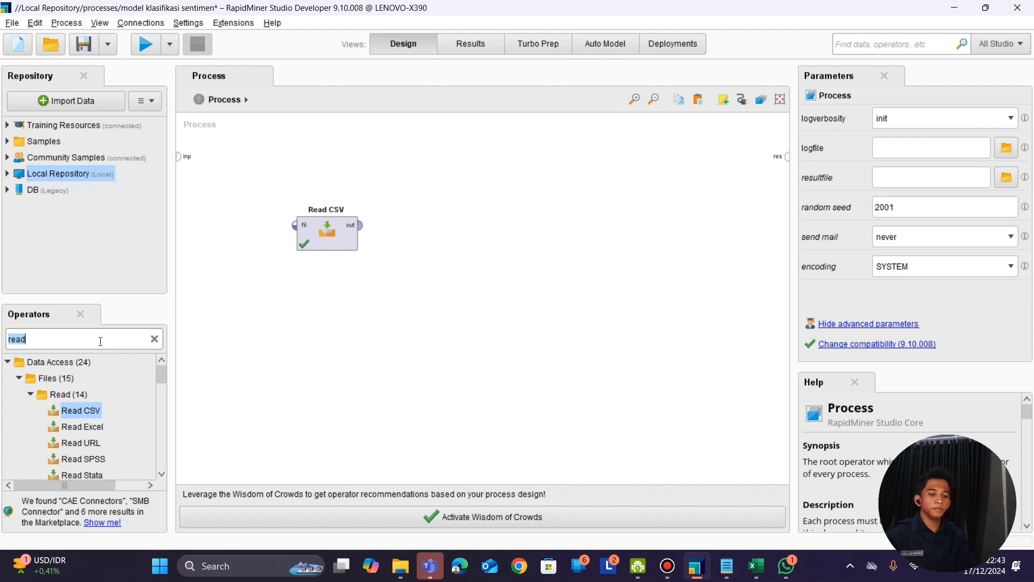
key(BackSpace)
text(f)
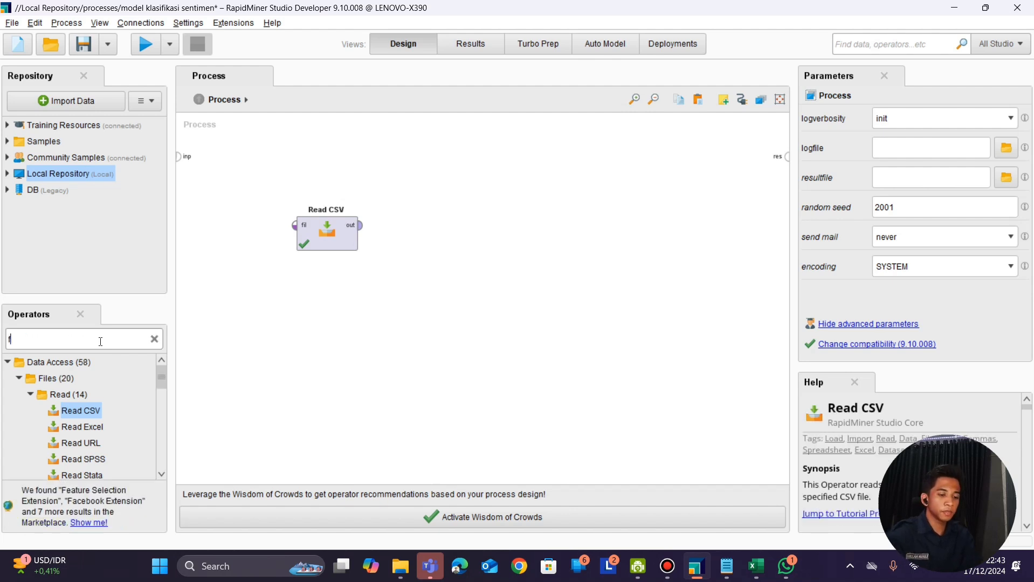
text(il)
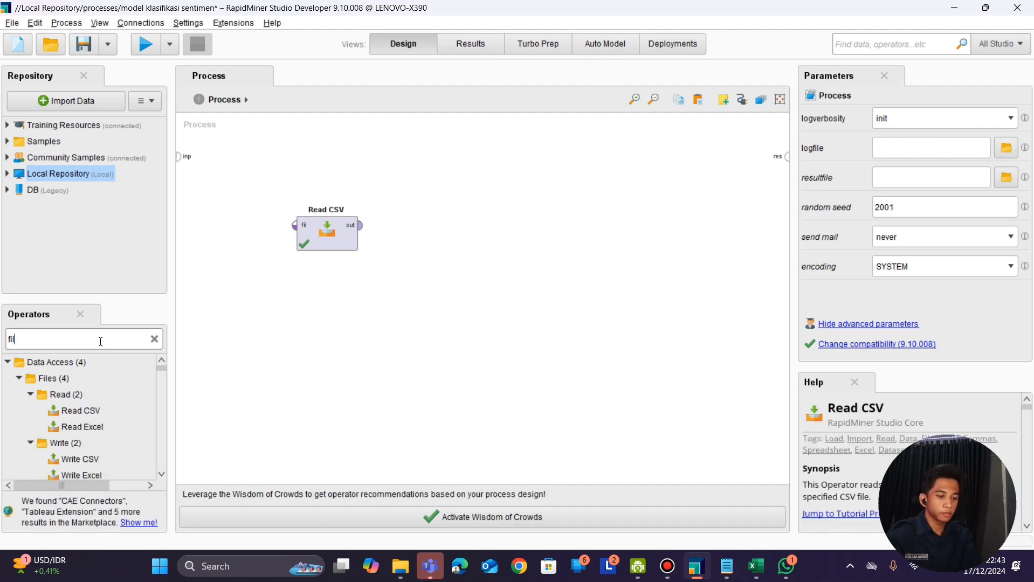
text(ter ex)
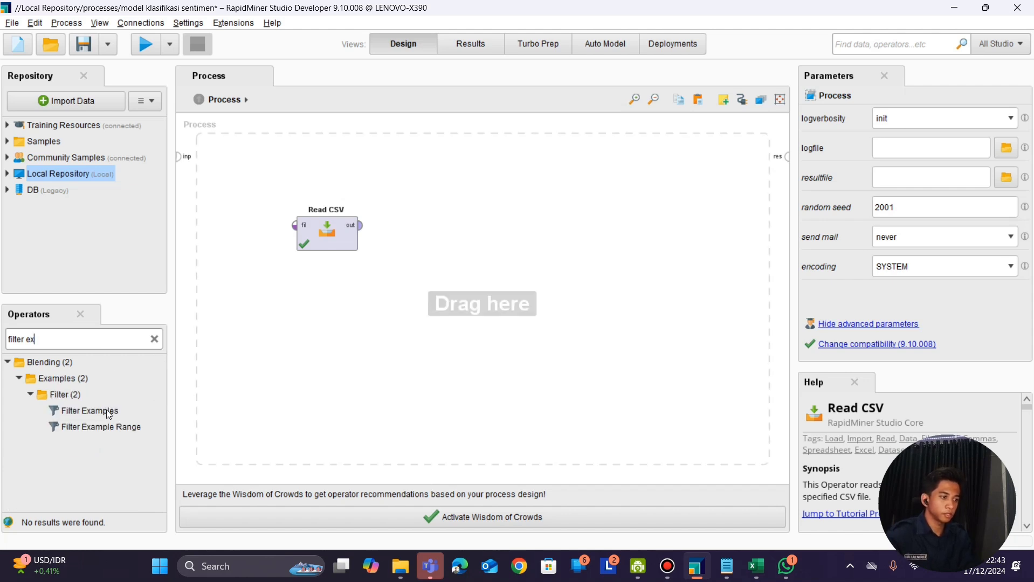
drag(108, 411, 366, 292)
drag(431, 231, 429, 231)
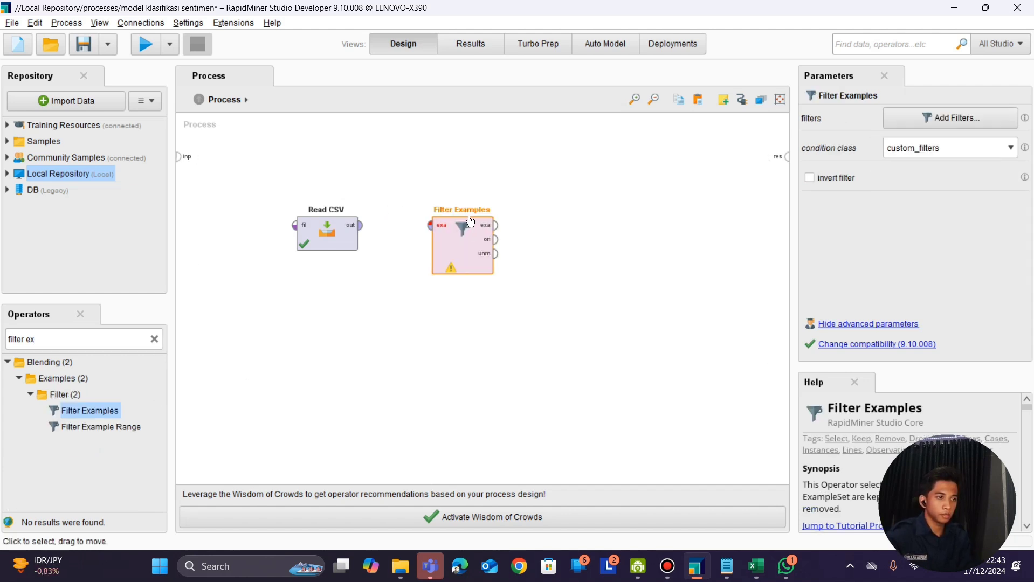
click(361, 225)
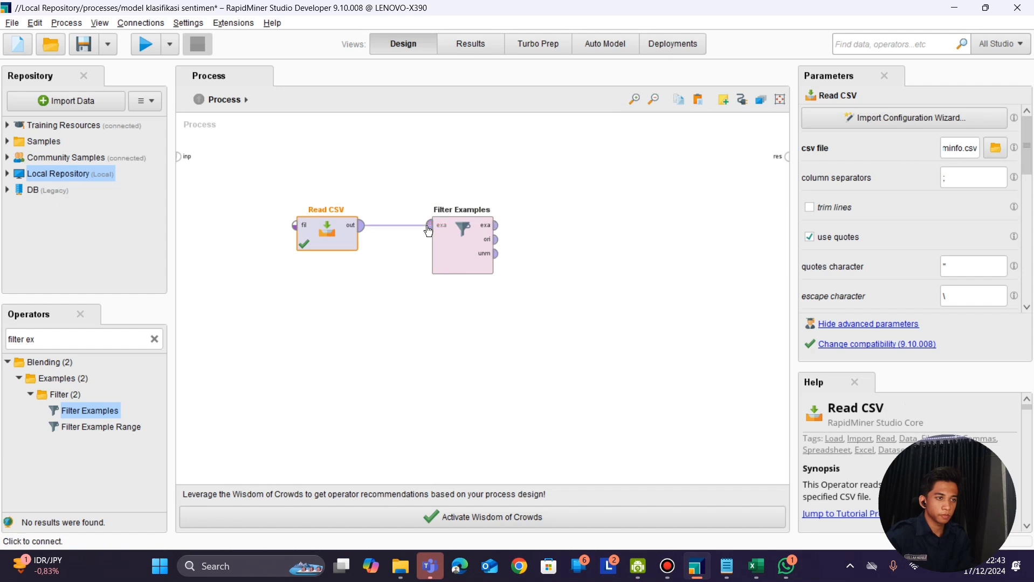
click(430, 225)
Step: Set the Filter Examples condition to keep only rows where Sentimen is not missing
click(452, 238)
double_click(452, 238)
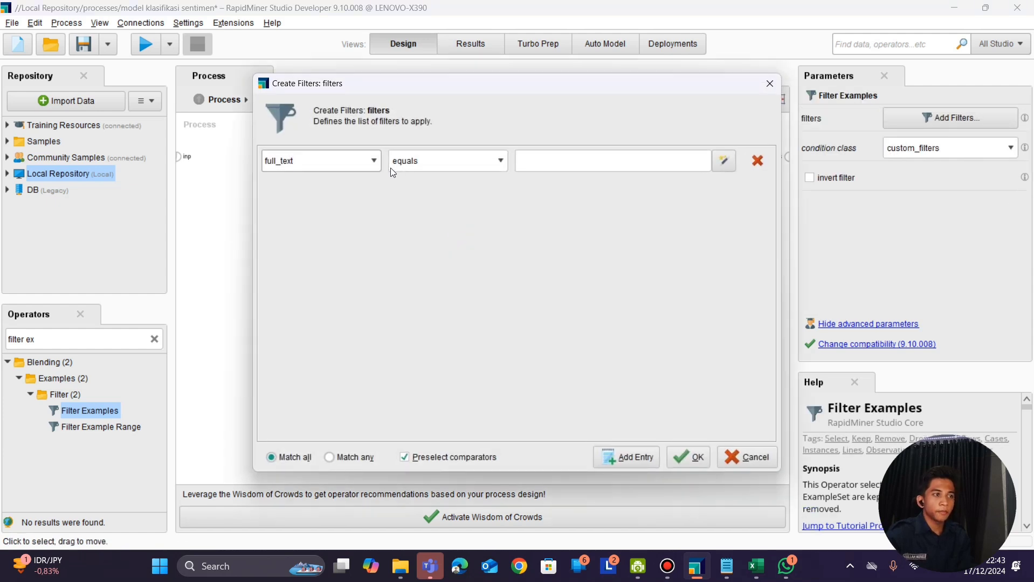
click(373, 160)
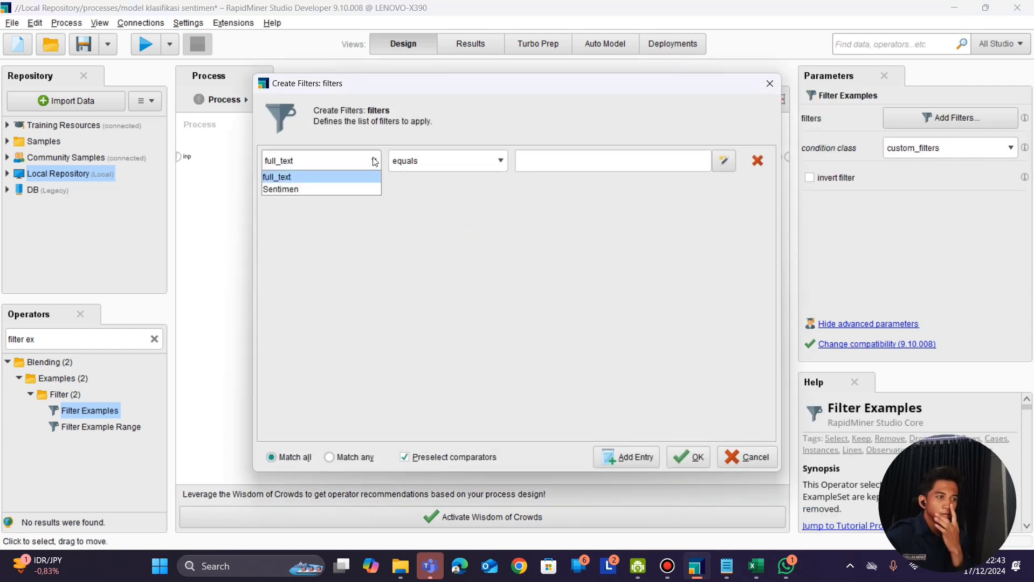
click(360, 190)
click(497, 161)
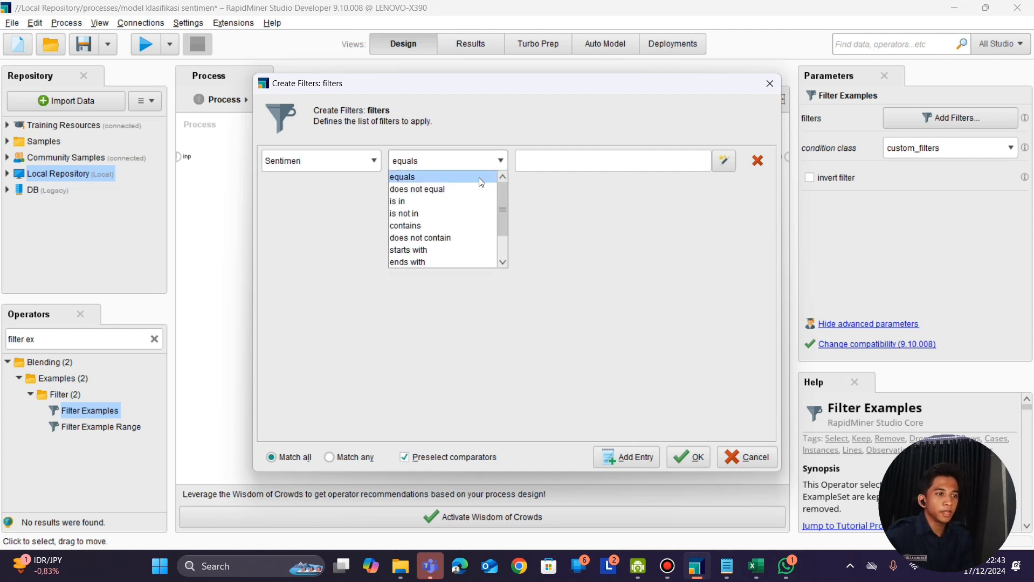
click(436, 241)
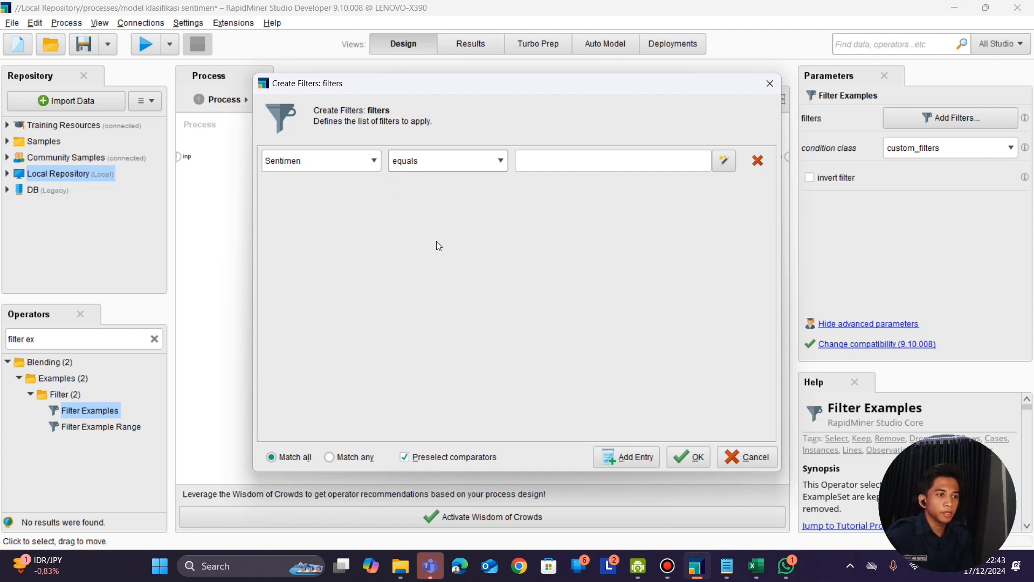
click(495, 161)
click(452, 211)
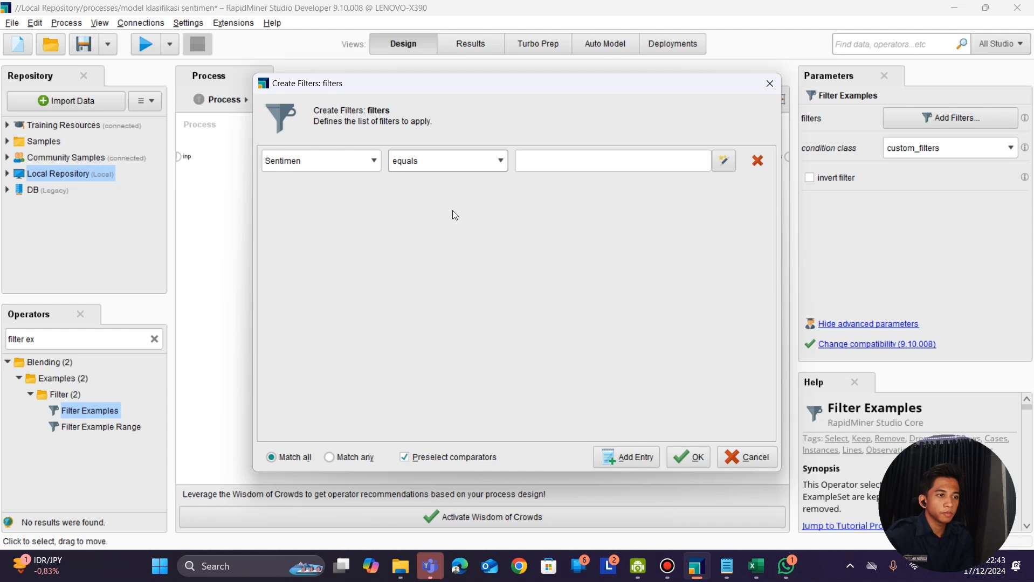
click(506, 167)
drag(505, 196, 502, 248)
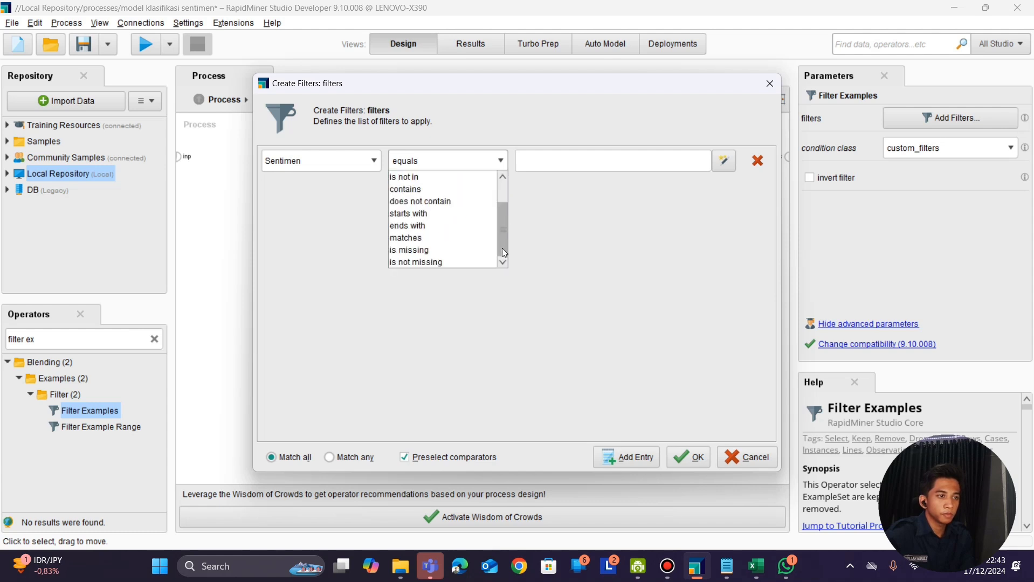
click(425, 261)
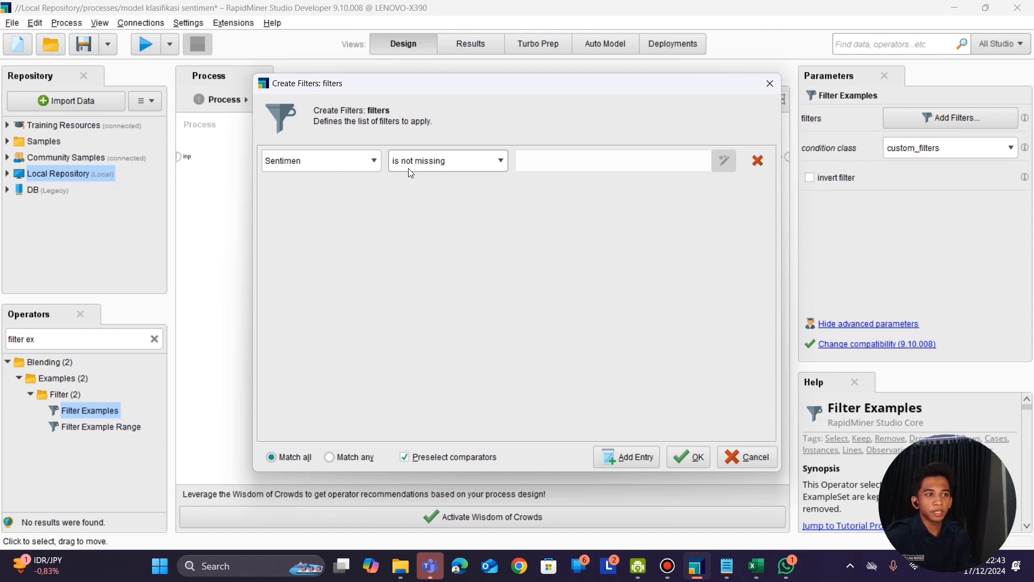
click(687, 460)
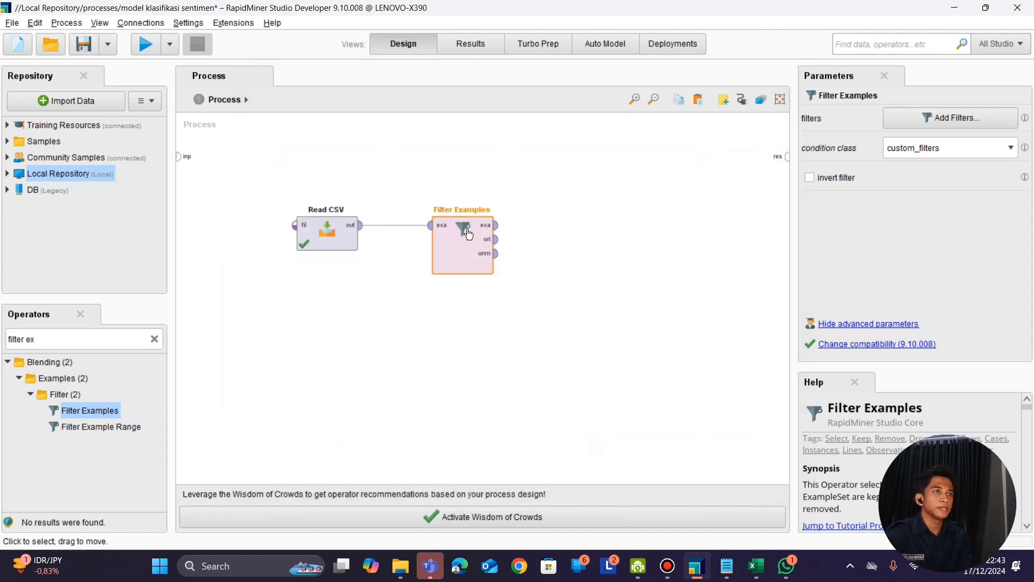
Step: Move Filter Examples closer to Read CSV and add a Nominal to Text operator beside it
drag(467, 240, 442, 239)
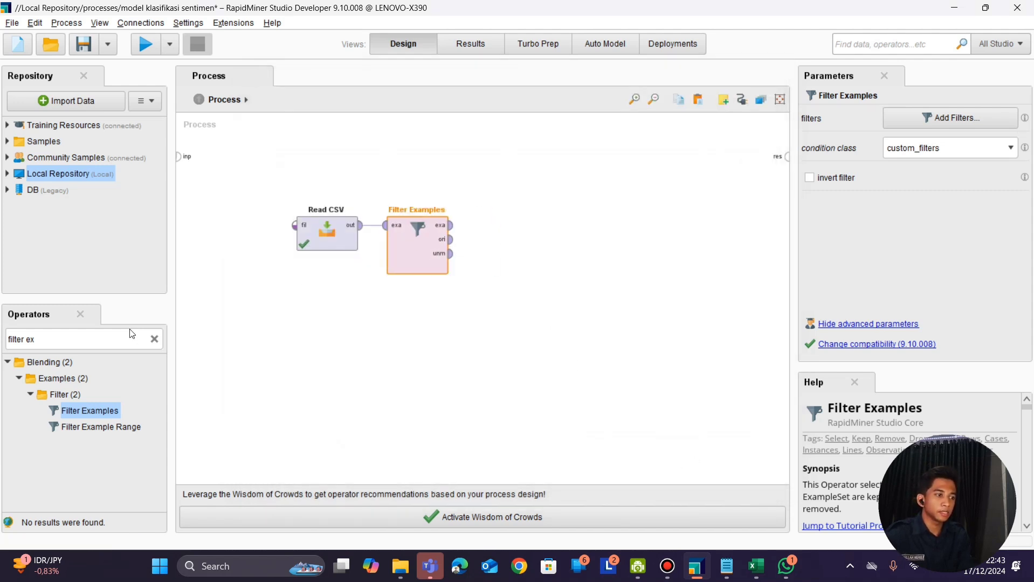
click(66, 342)
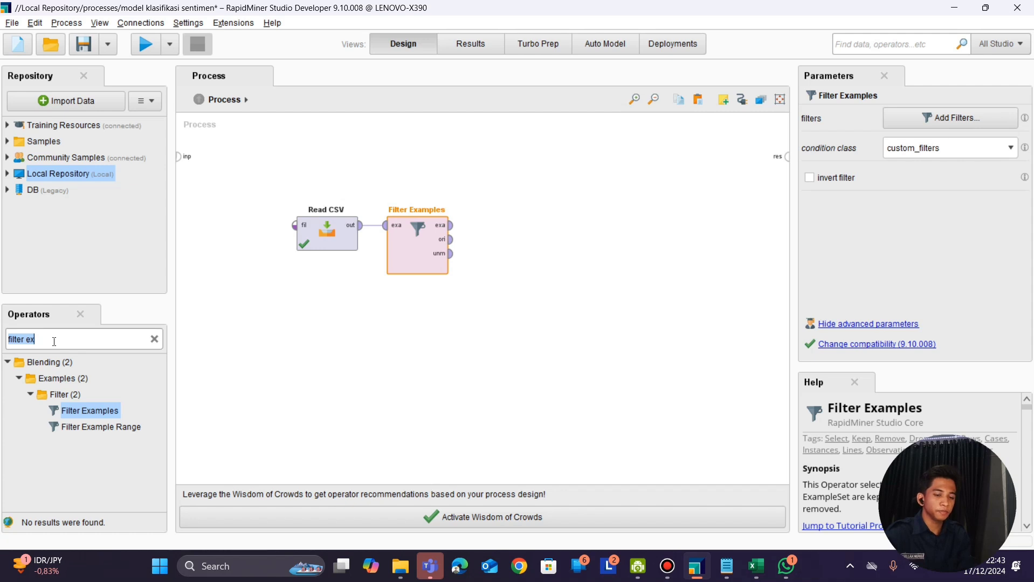
key(BackSpace)
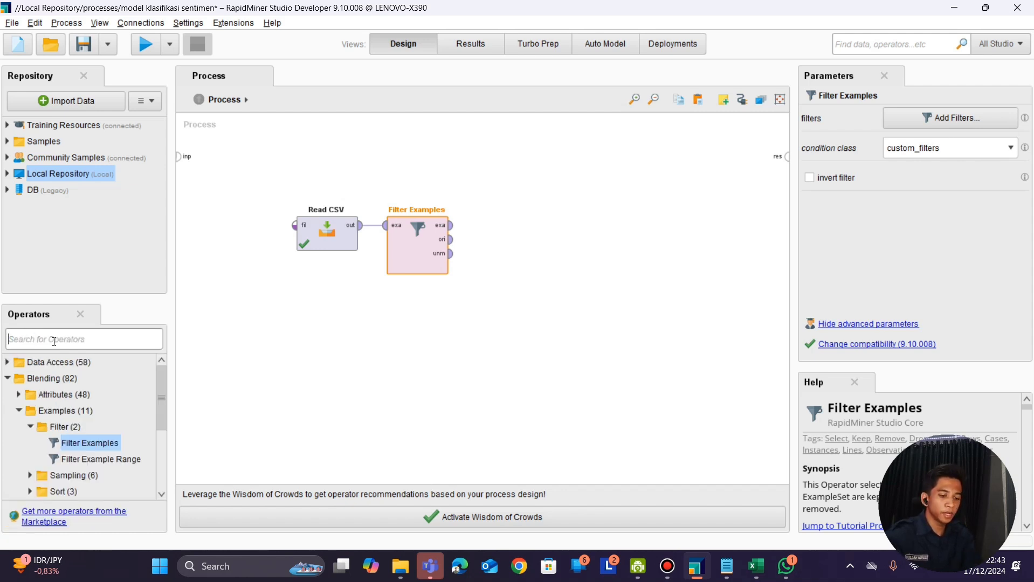
text(nominal)
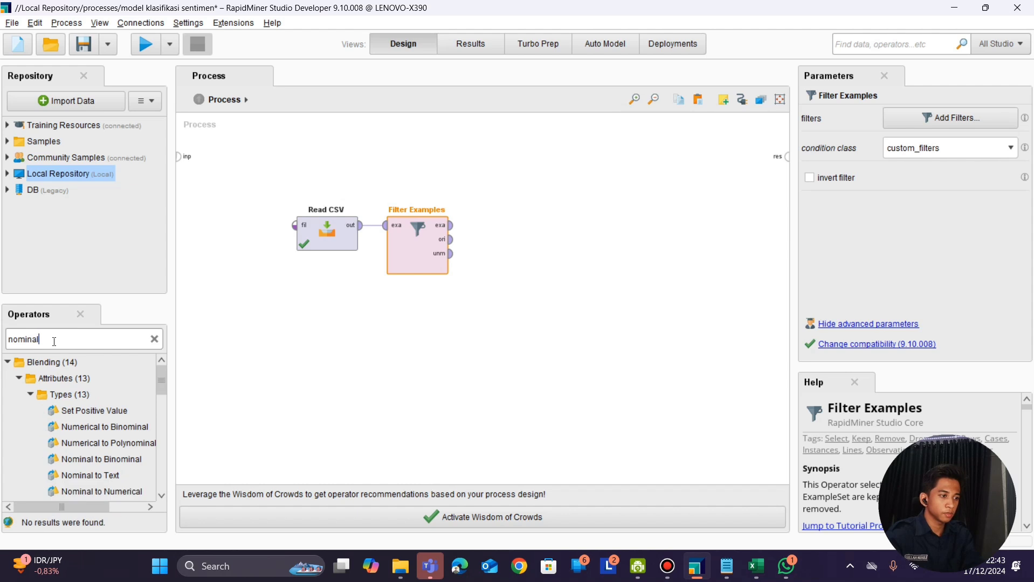
text( to te)
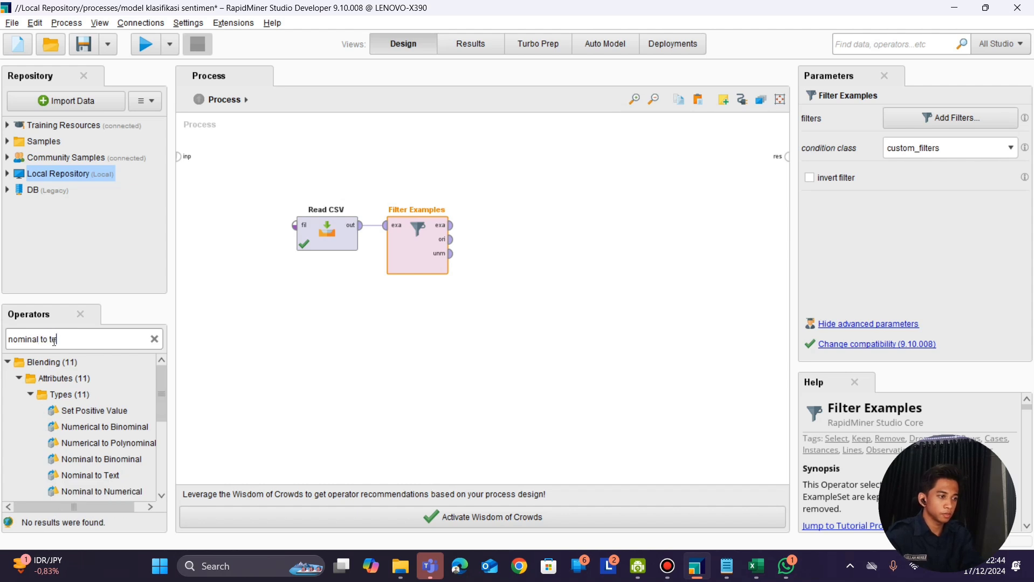
drag(86, 474, 507, 235)
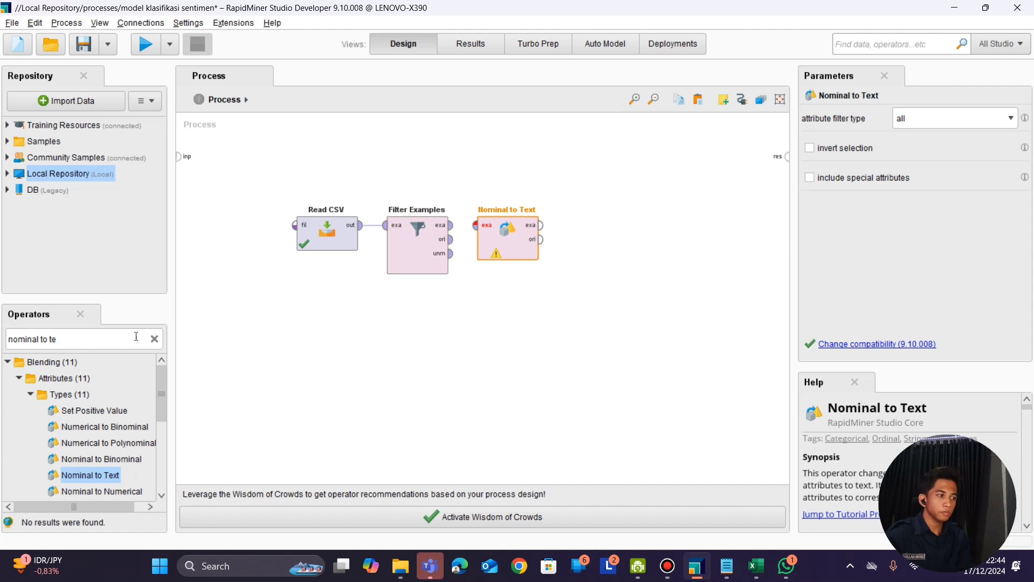
Step: Find the Process Documents from Data operator and add it to the process beside Nominal to Text
click(104, 344)
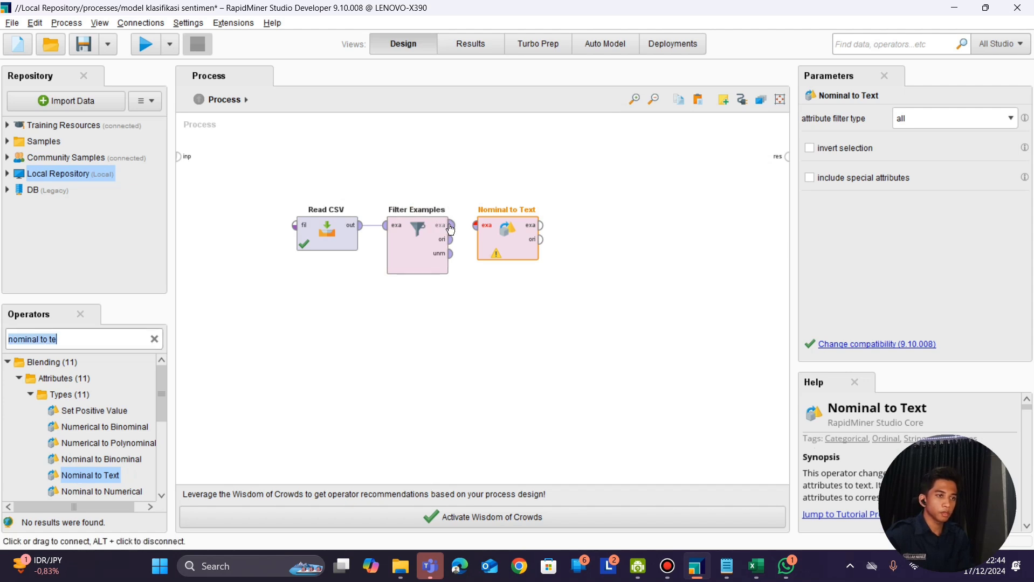
key(BackSpace)
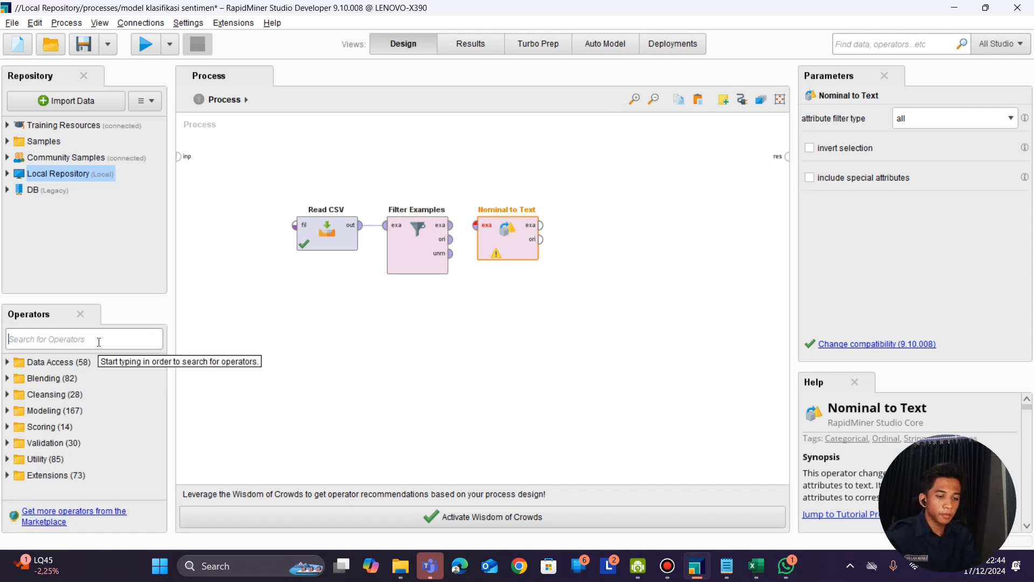
text(process)
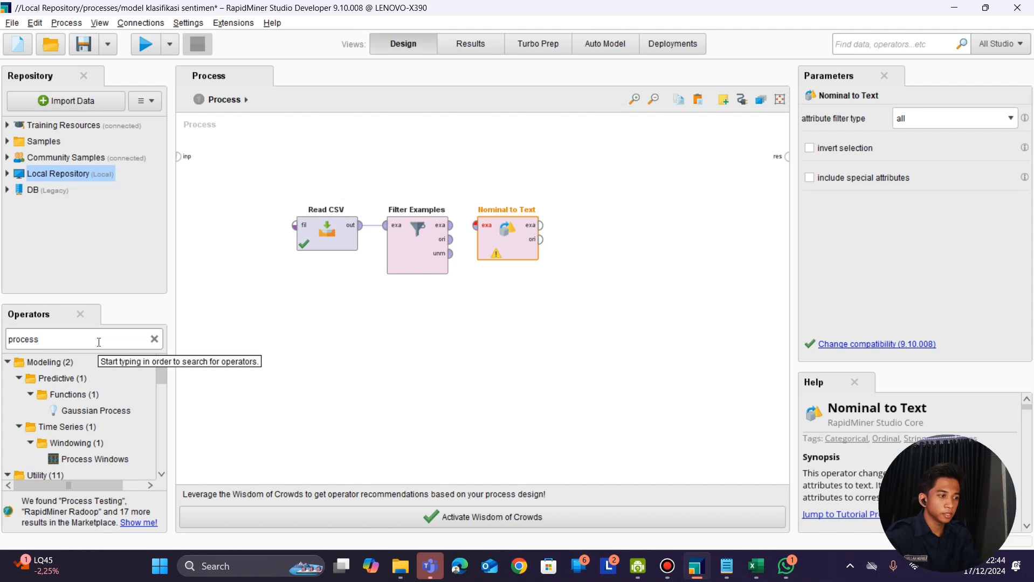
text( do)
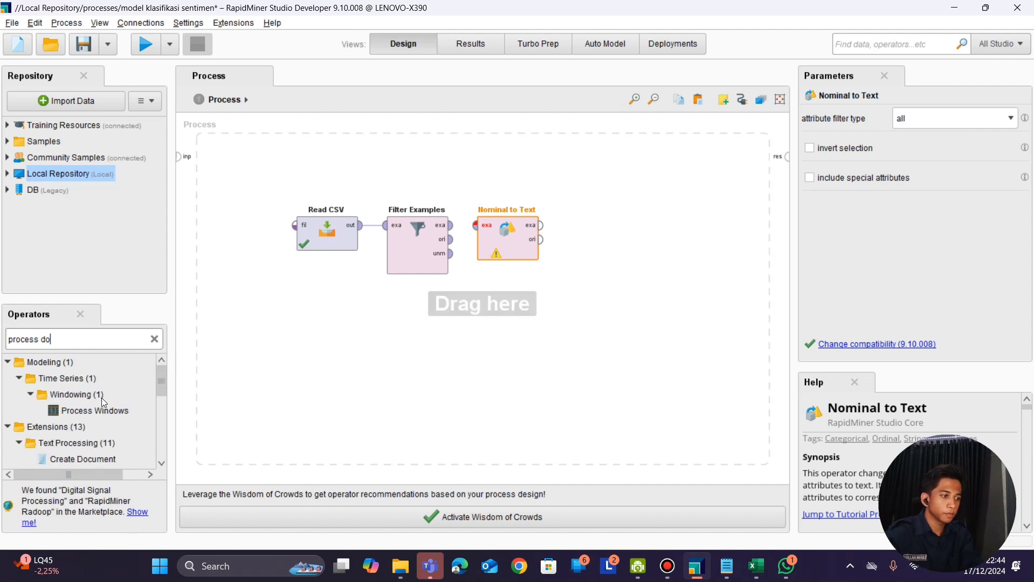
scroll(100, 398, down, 2)
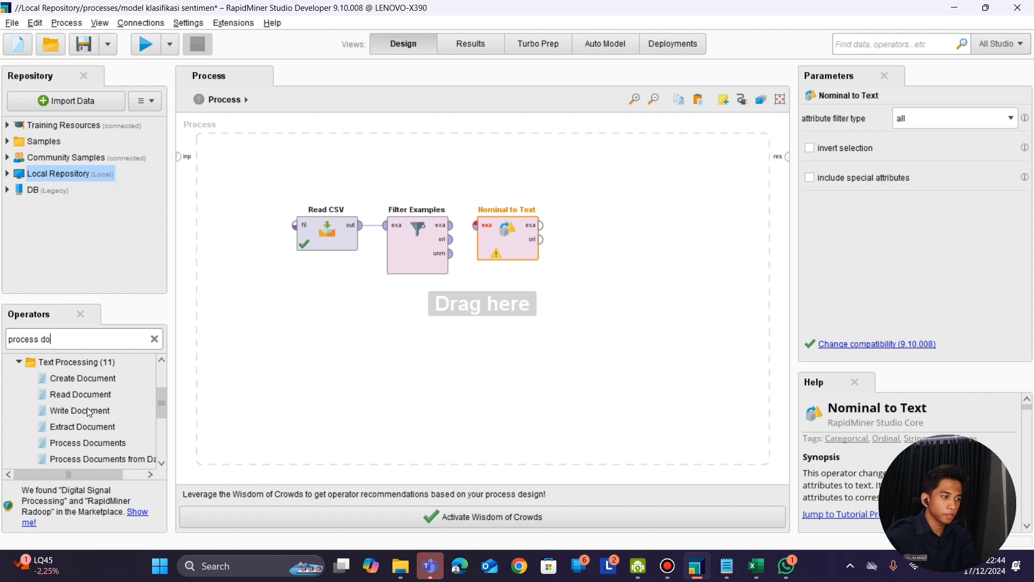
scroll(88, 409, down, 1)
click(87, 424)
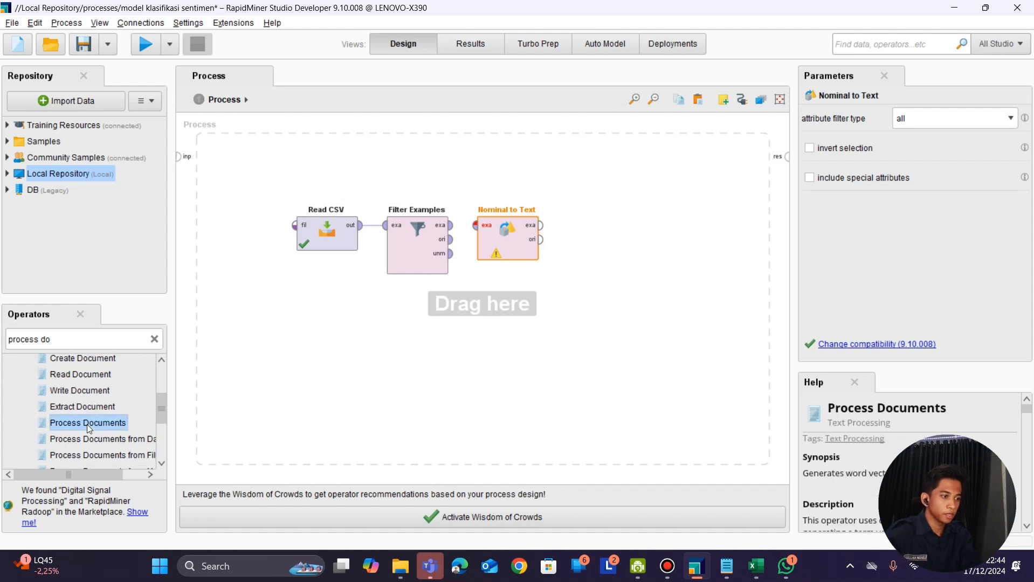
drag(169, 432, 199, 432)
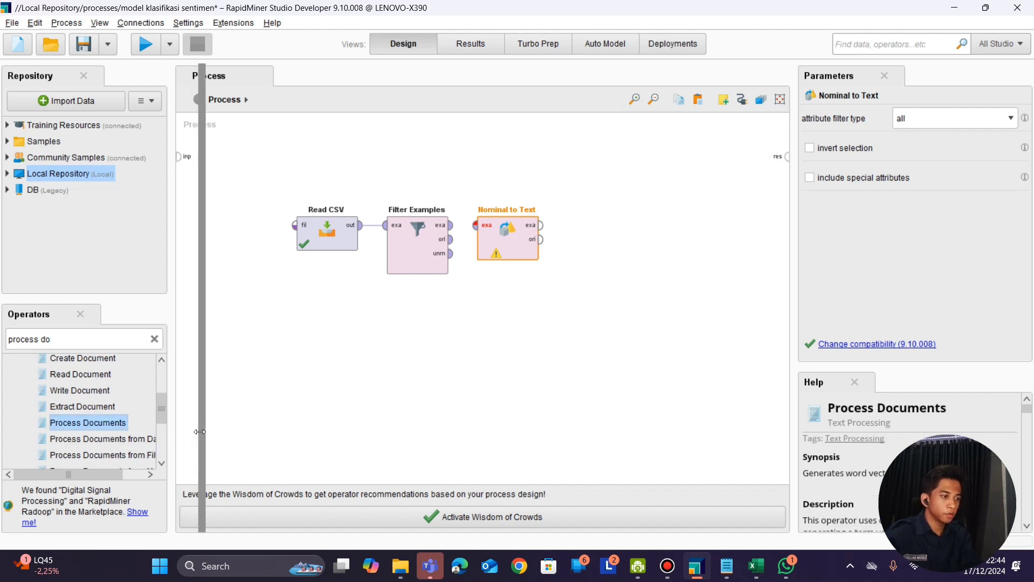
click(135, 442)
drag(133, 443, 613, 228)
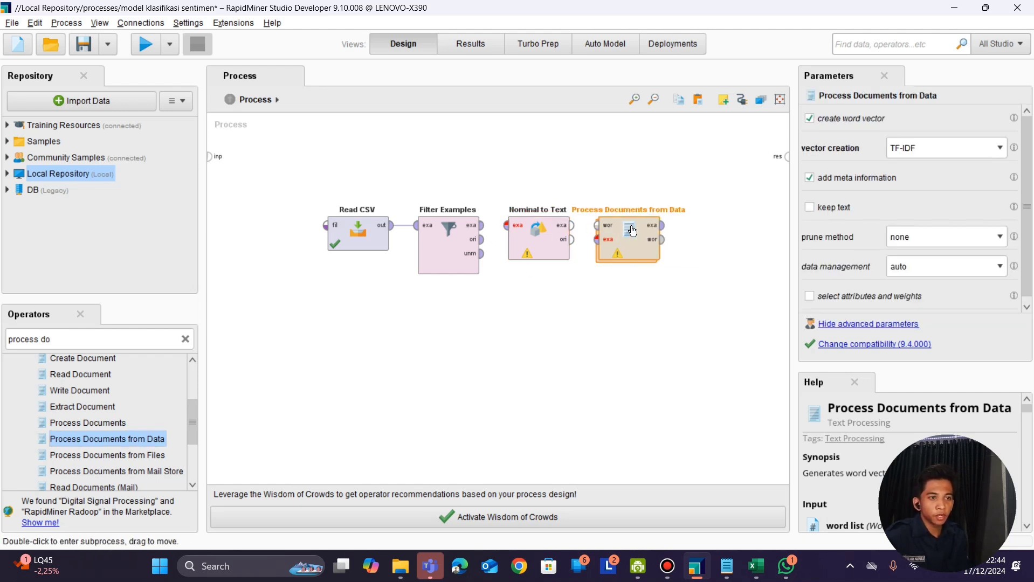
Step: Connect Filter Examples' example output to Nominal to Text, and Nominal to Text's example output to the Process Documents from Data example input
drag(482, 229, 615, 235)
click(533, 229)
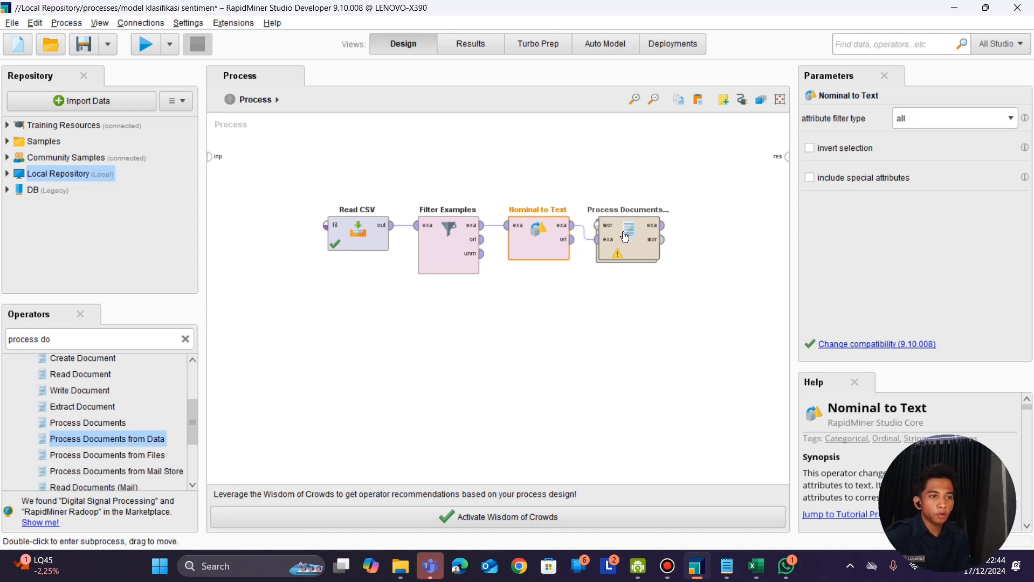
click(641, 229)
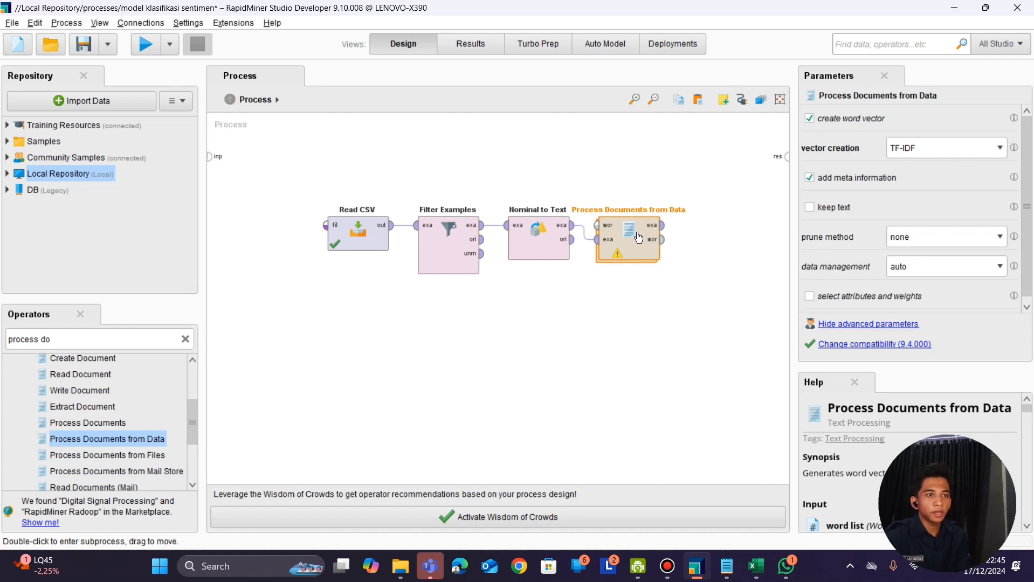
Step: Open the Process Documents from Data subprocess and add a Tokenize operator near the document input
double_click(639, 238)
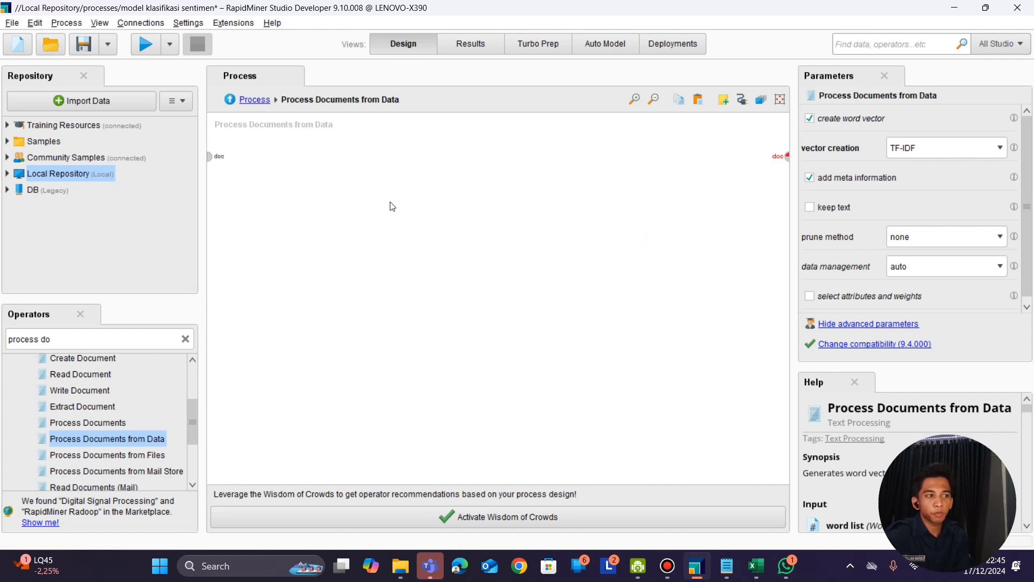
click(95, 341)
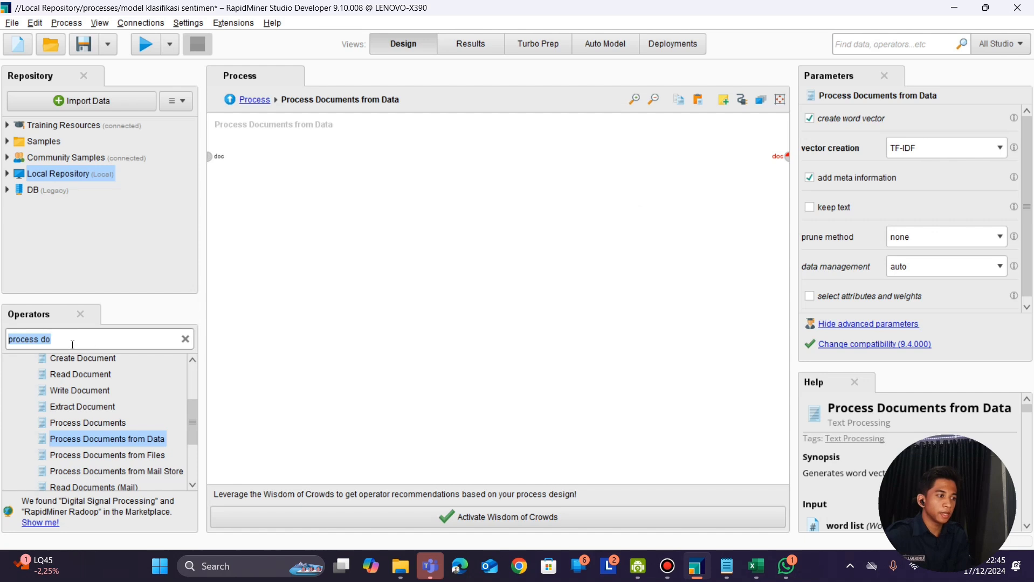
text(tokeni)
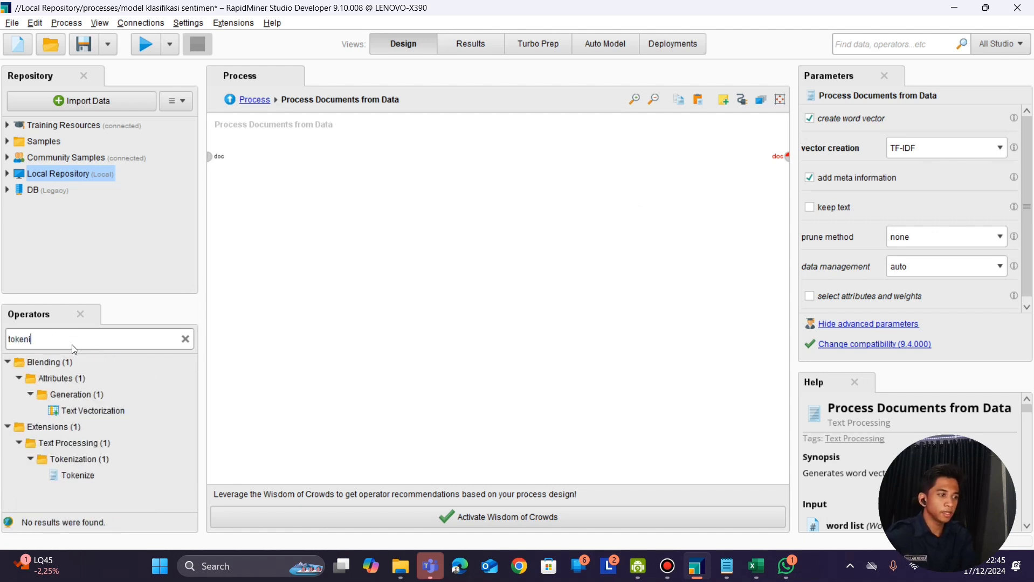
key(BackSpace)
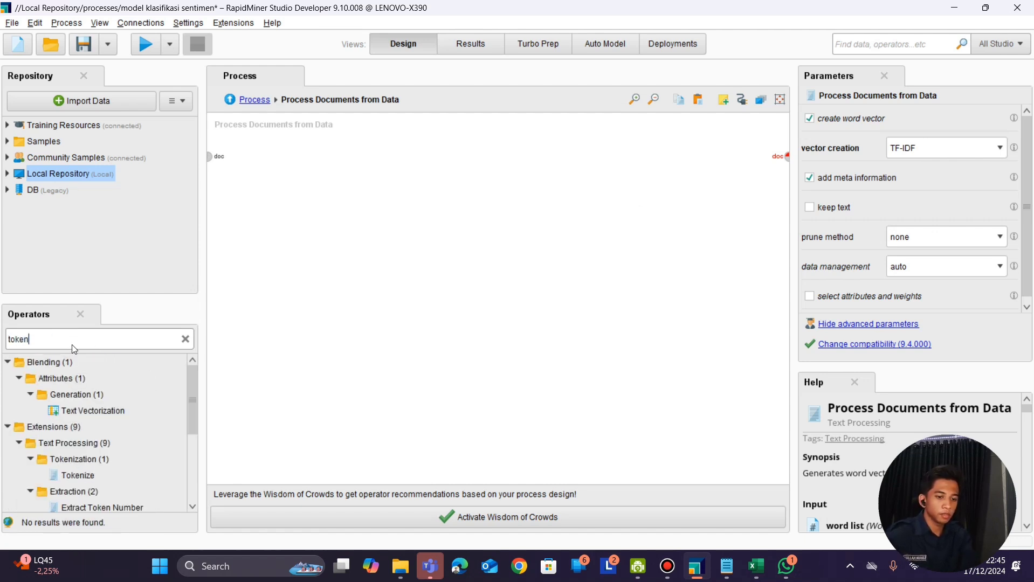
drag(70, 476, 350, 223)
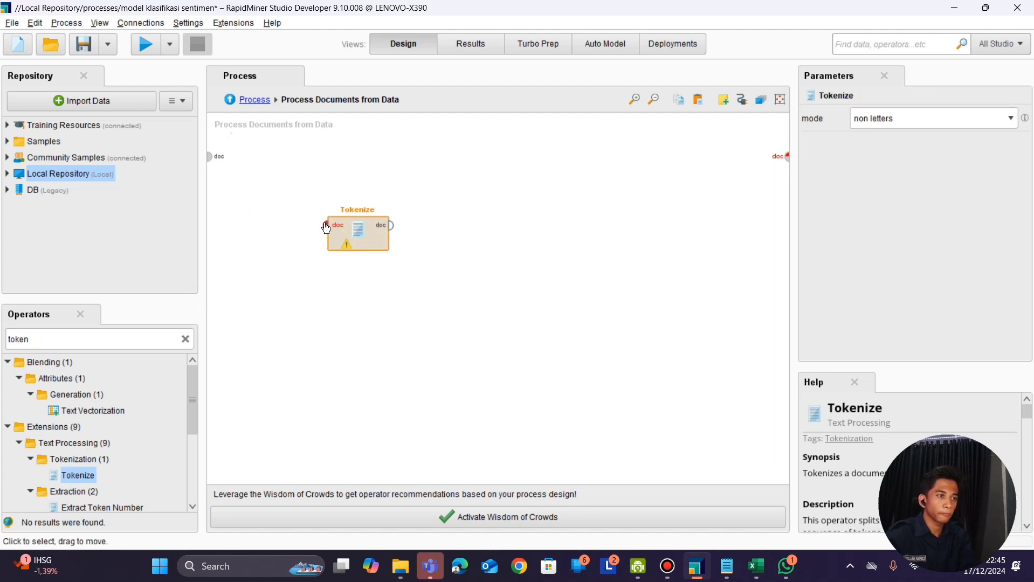
drag(334, 229, 288, 229)
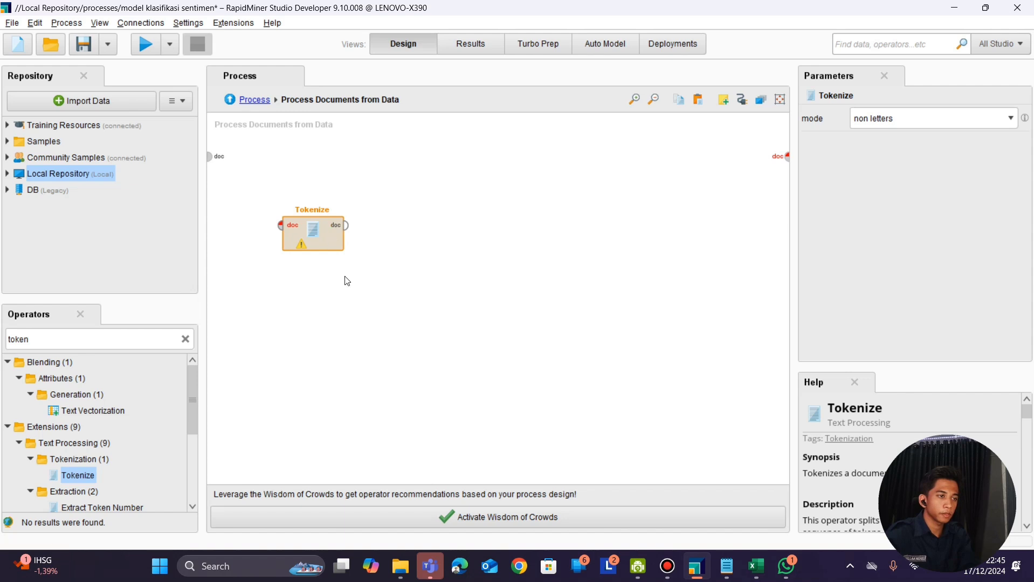
Step: Add a Transform Cases operator beside Tokenize in the subprocess
click(157, 340)
key(BackSpace)
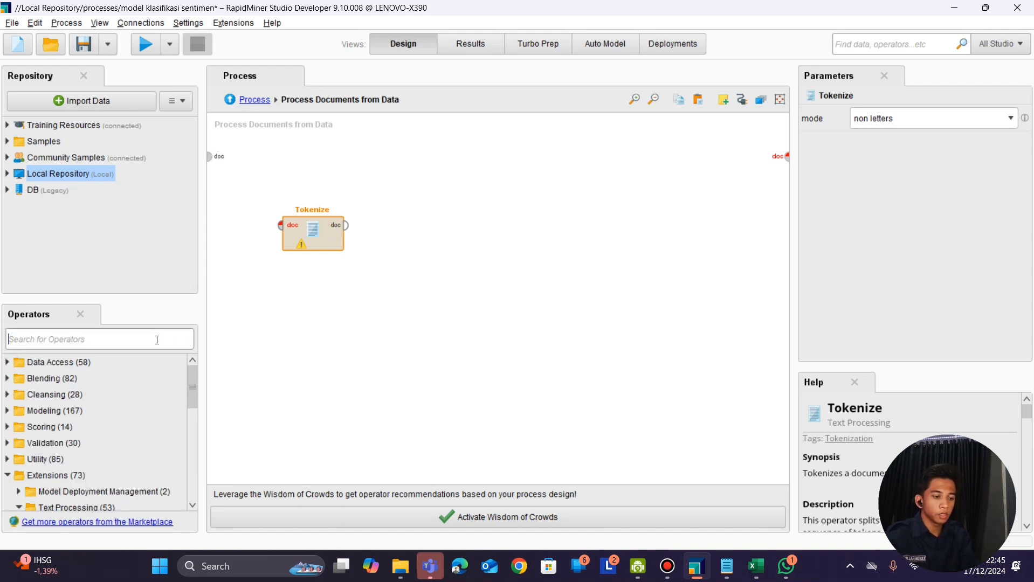
text(transfor)
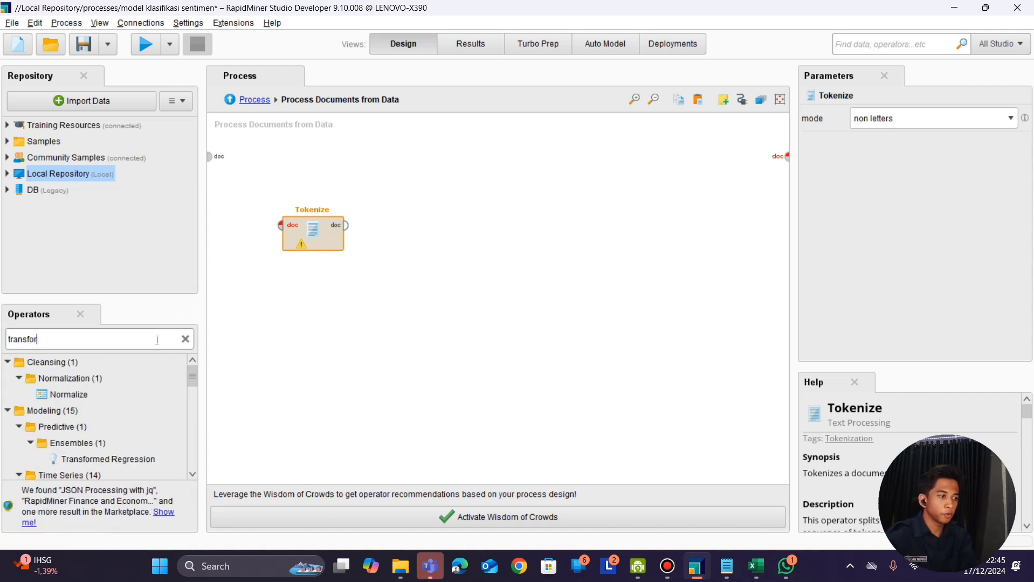
text(m c)
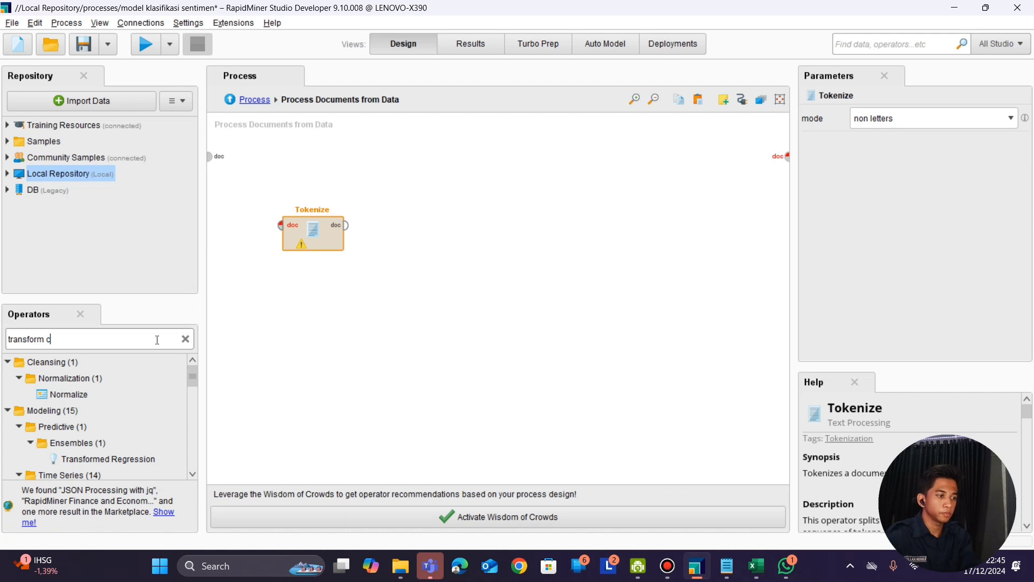
text(ase)
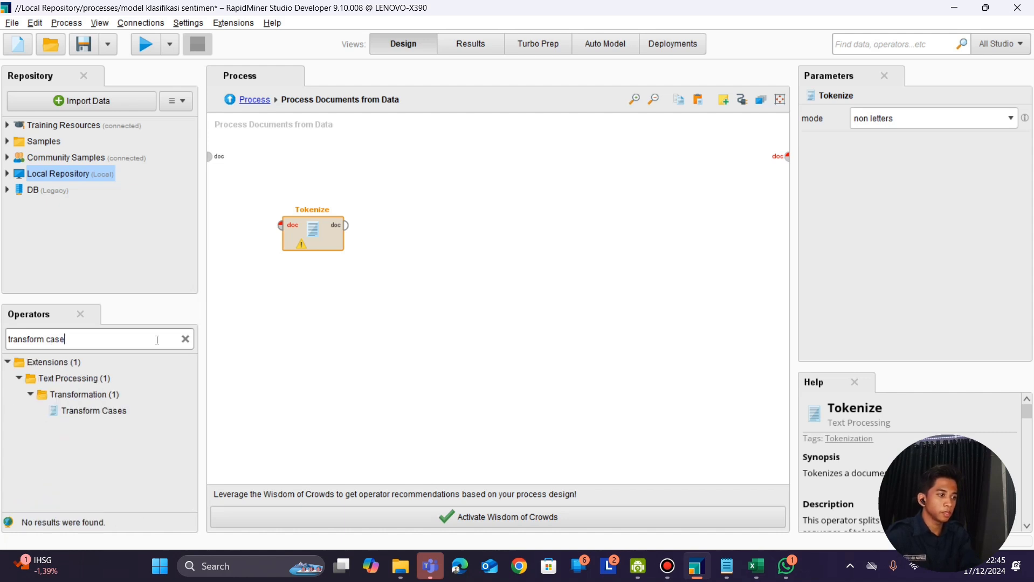
drag(109, 414, 402, 228)
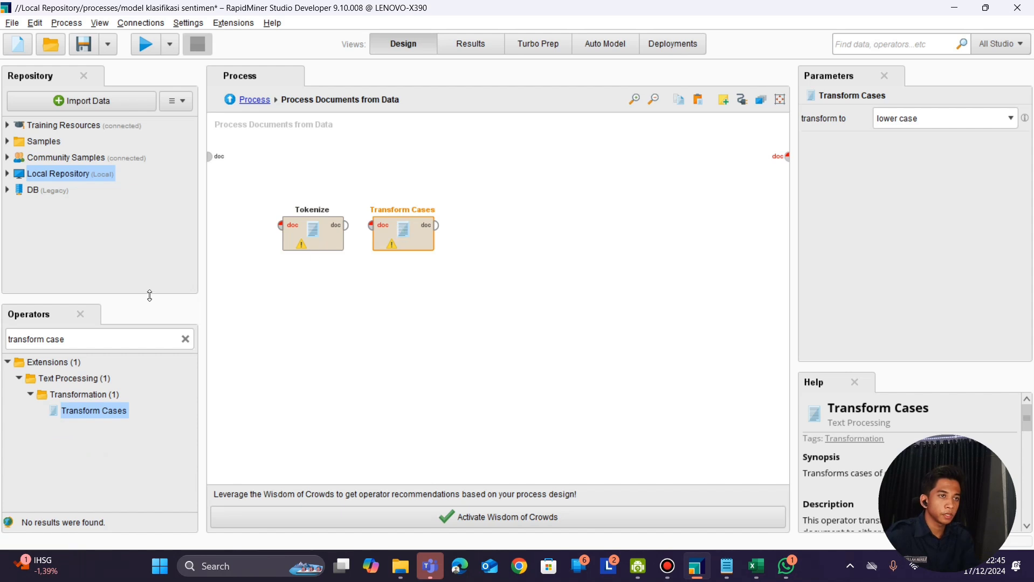
Step: Find the Filter Stopwords (Dictionary) operator and add it beside Transform Cases in the subprocess
triple_click(86, 343)
text(filter)
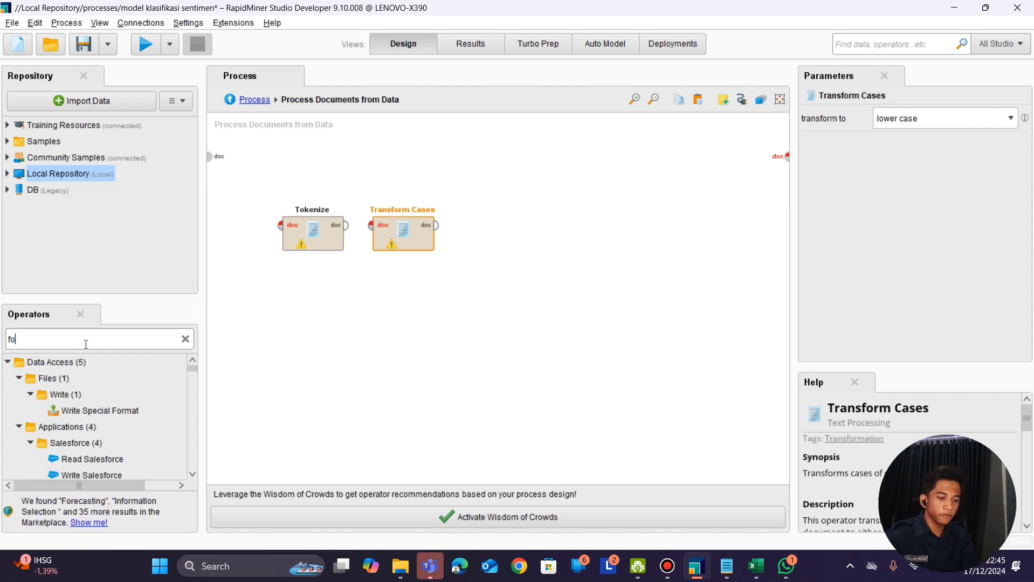
text( s)
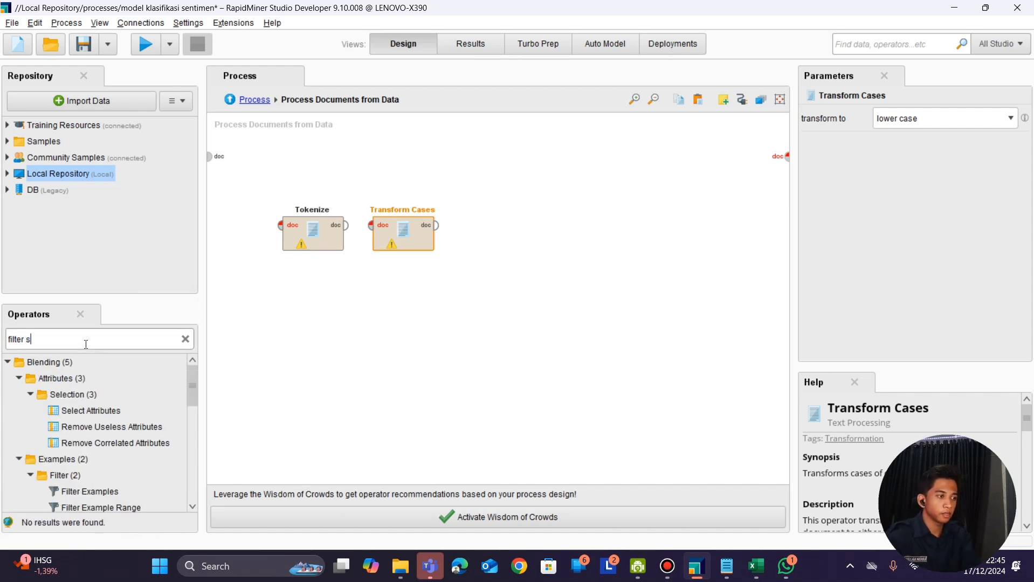
text(top)
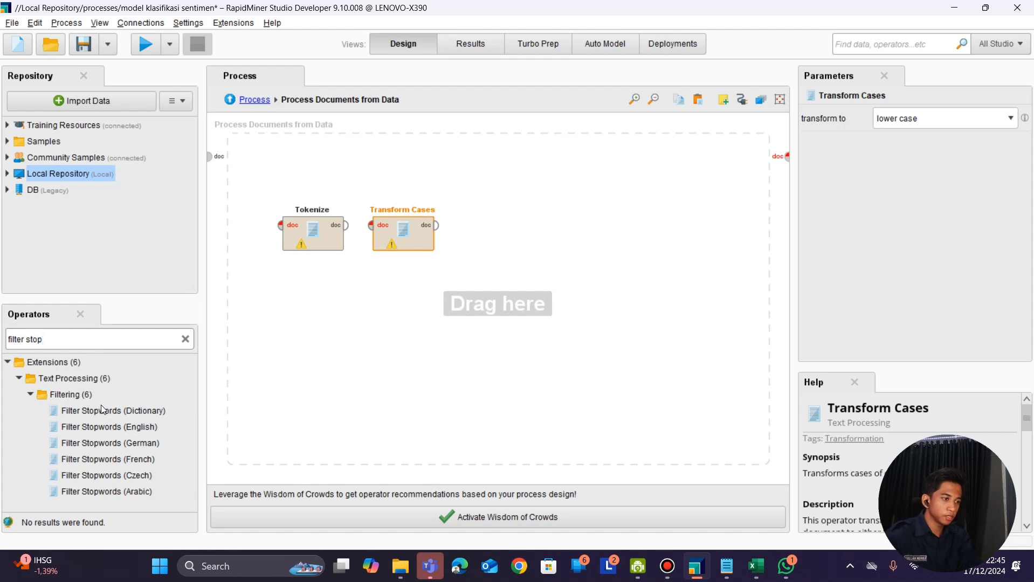
click(102, 405)
drag(111, 408, 405, 317)
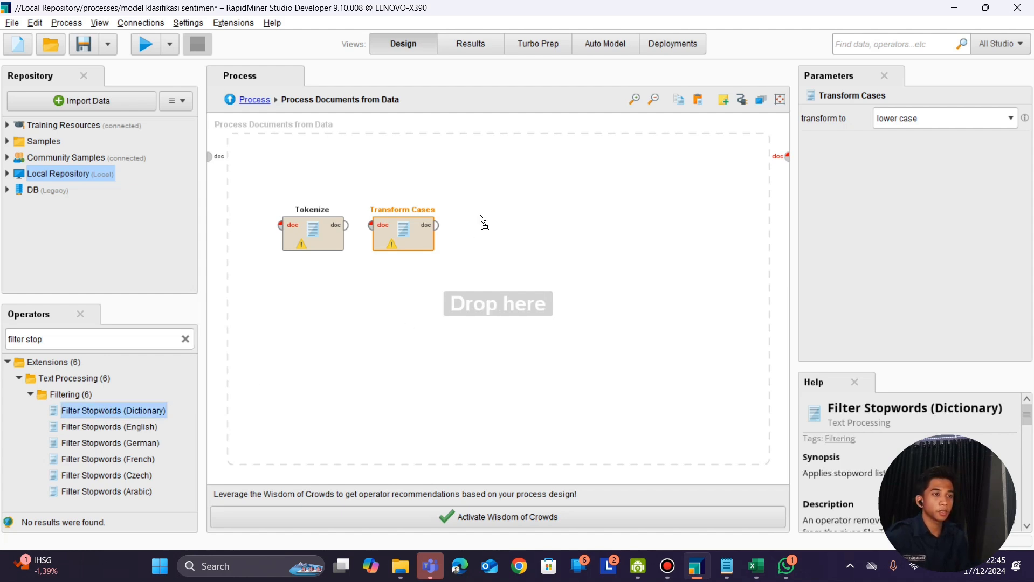
drag(479, 215, 479, 218)
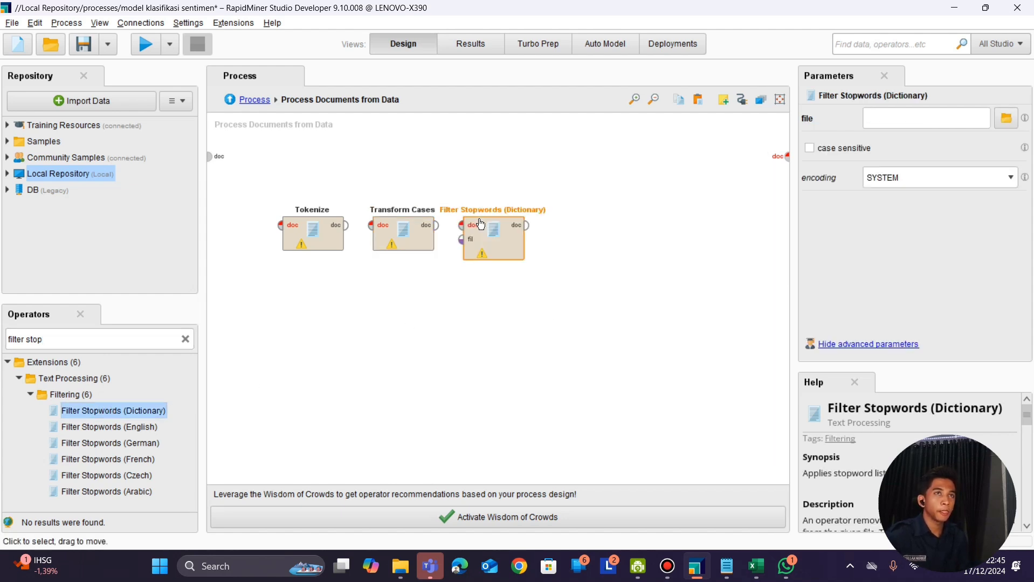
Step: Find the Filter Tokens (by Length) operator and add it beside Filter Stopwords (Dictionary)
click(56, 336)
text(fi)
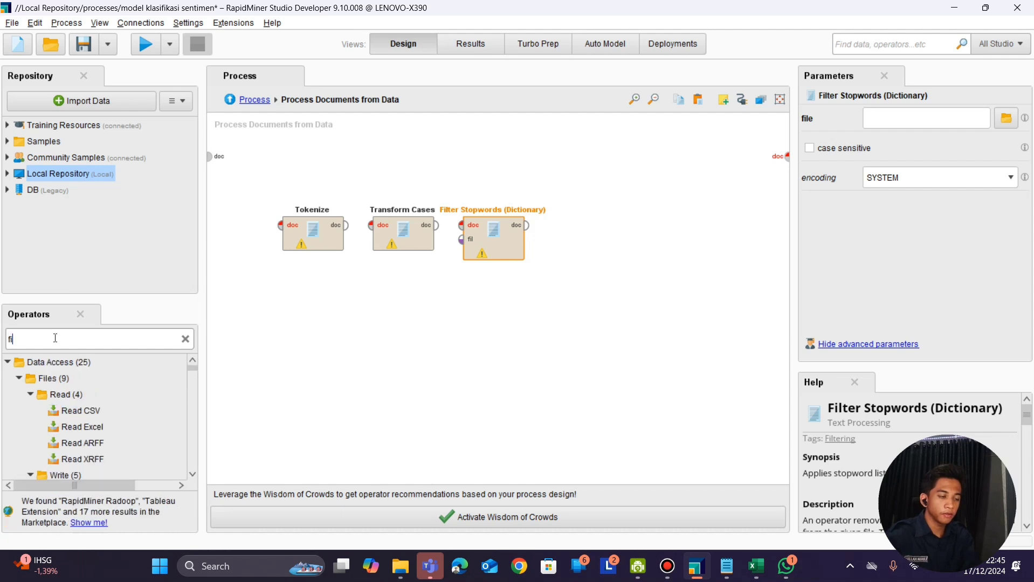
text(lter toke)
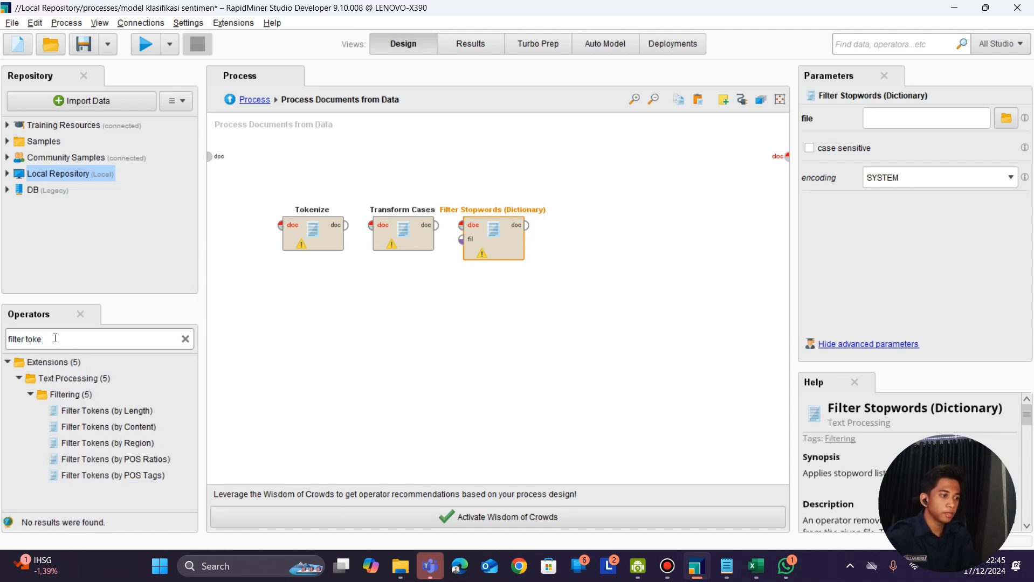
drag(122, 411, 550, 300)
drag(607, 240, 563, 240)
Step: Connect the subprocess document input to Tokenize, and start linking Tokenize's document output to Transform Cases
click(211, 157)
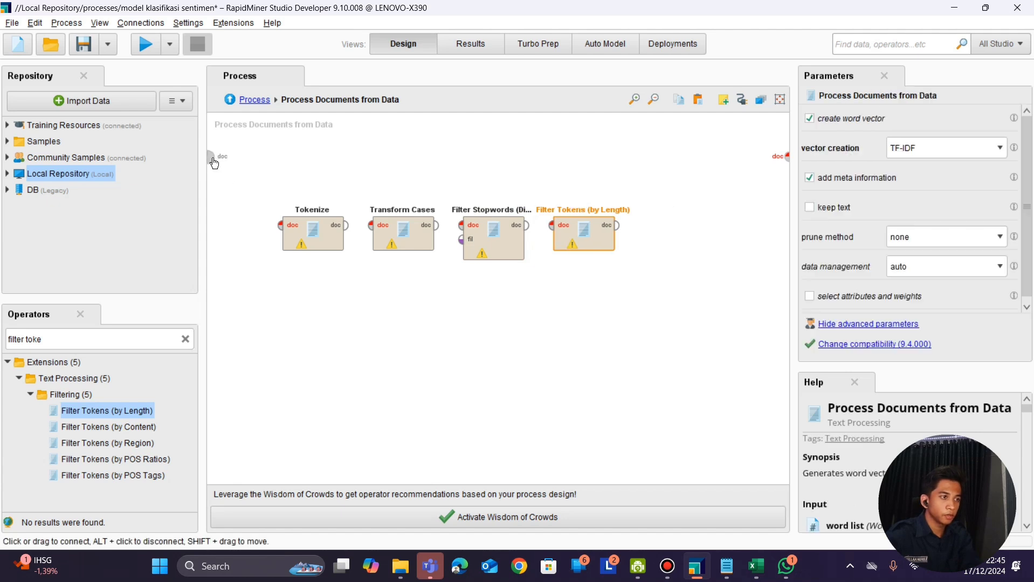
click(291, 226)
click(345, 225)
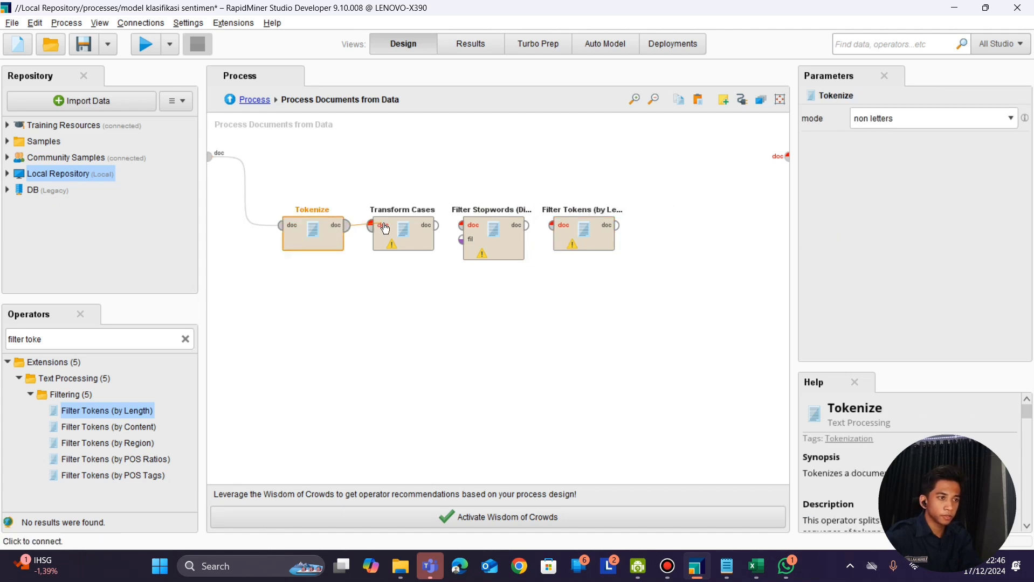
Step: Connect Tokenize, Transform Cases, Filter Stopwords (Dictionary) and Filter Tokens (by Length) in sequence, through to the subprocess's doc output
click(371, 225)
click(440, 225)
click(461, 225)
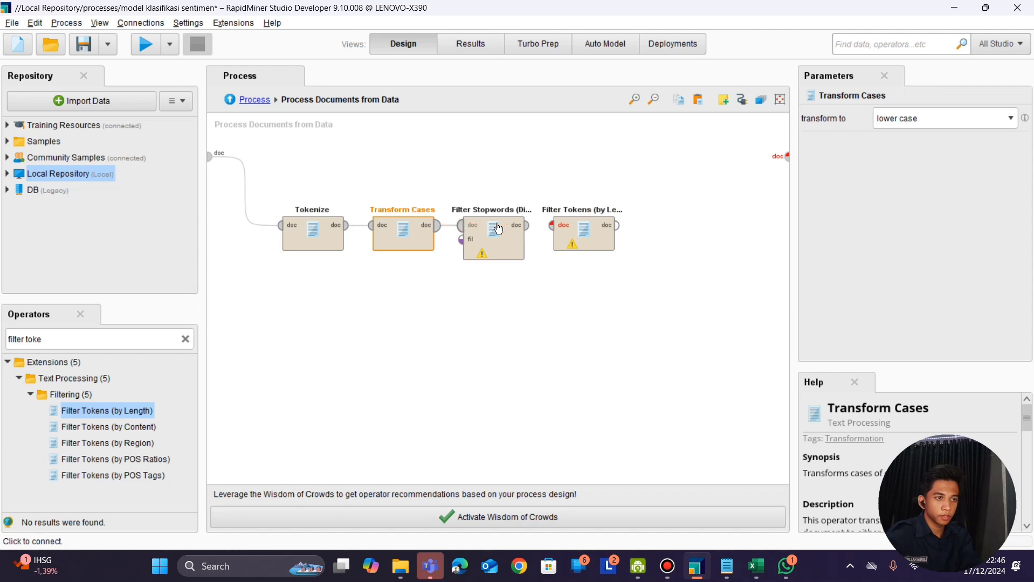
click(527, 226)
click(553, 225)
click(618, 225)
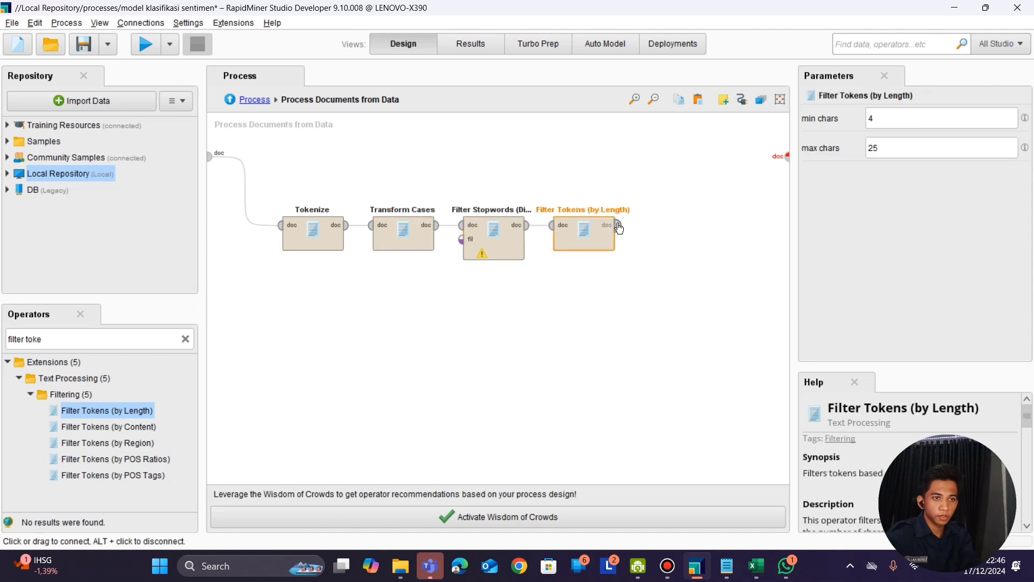
click(785, 156)
Step: Review the Tokenize operator's mode and set Transform Cases to transform to lower case
click(311, 243)
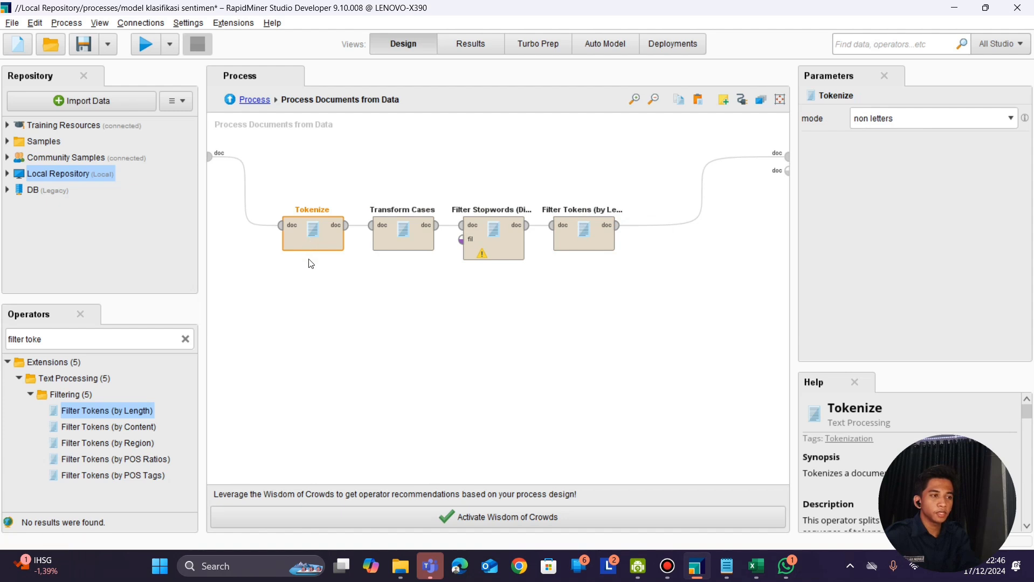
click(309, 261)
click(311, 240)
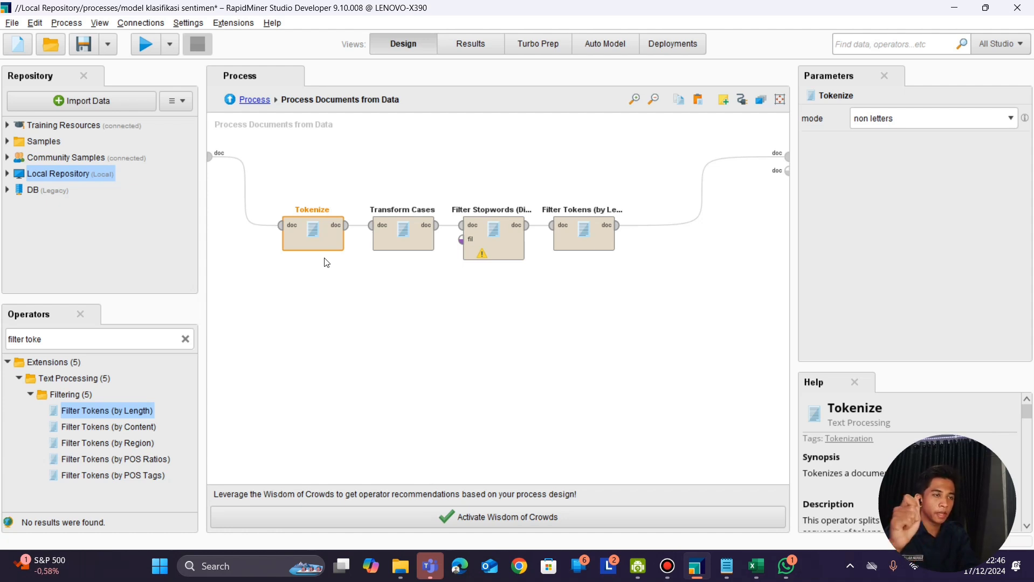
click(412, 235)
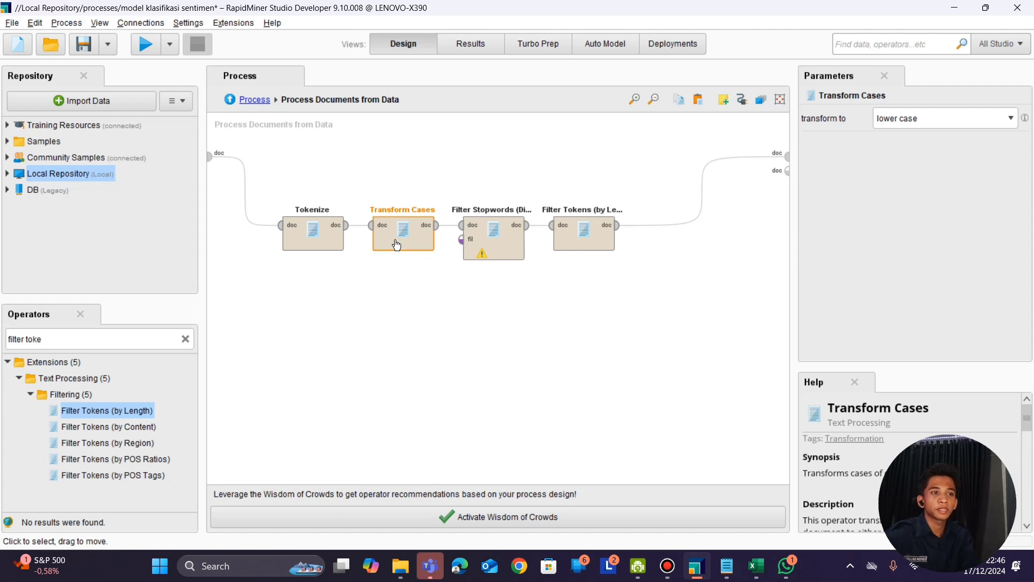
click(994, 122)
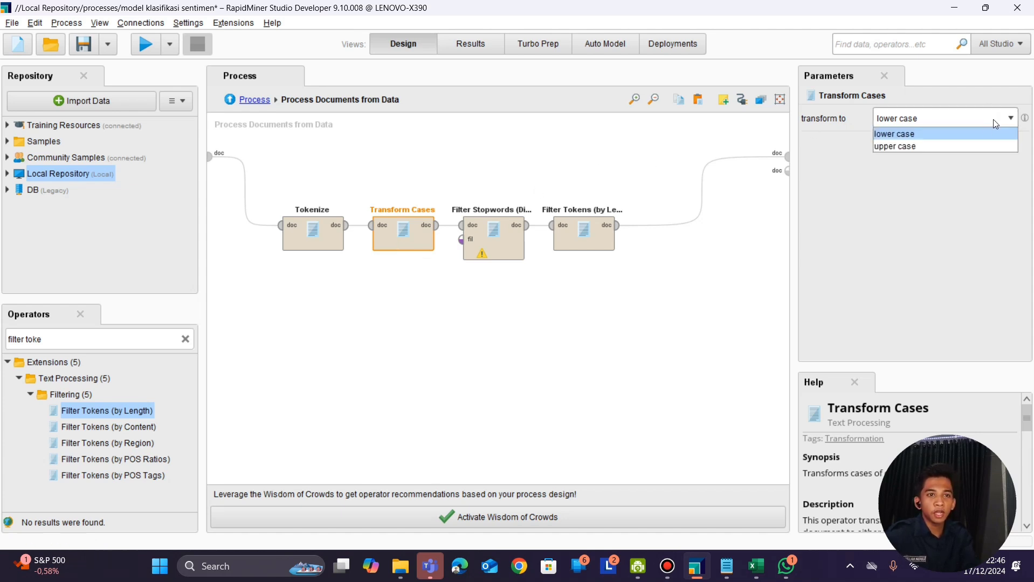
click(973, 135)
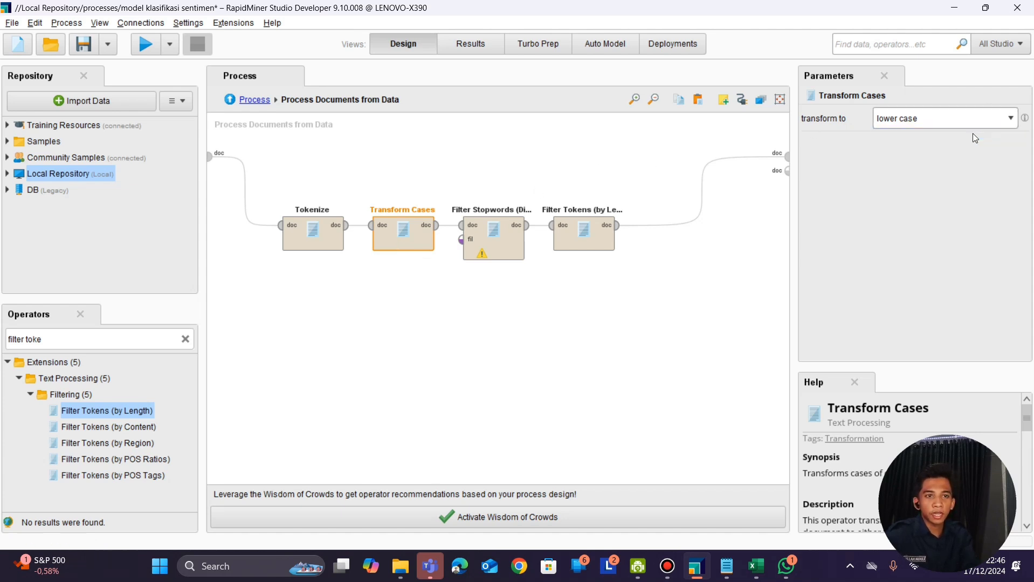
click(436, 305)
click(404, 247)
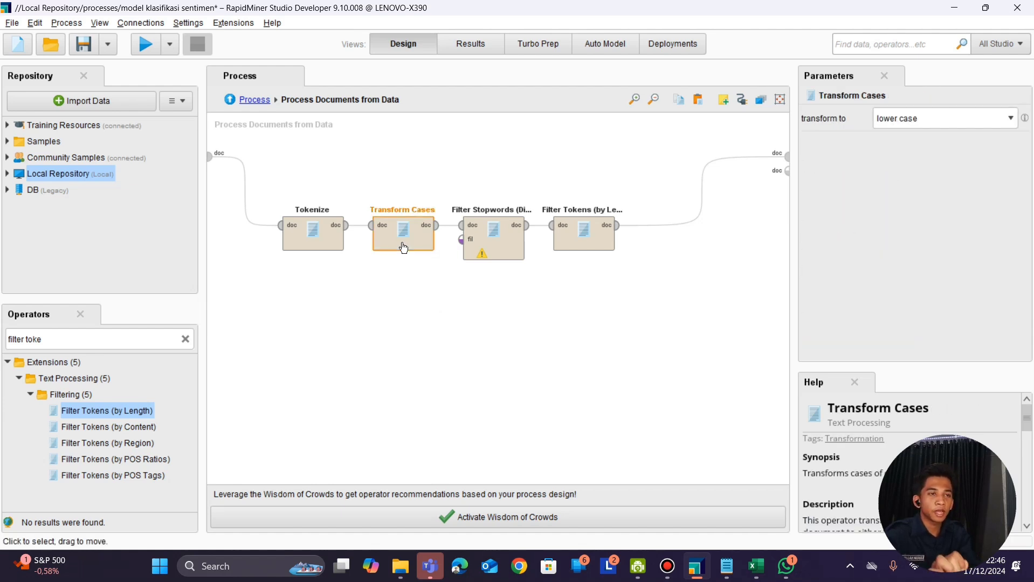
Step: Open the file selection for Filter Stopwords (Dictionary) and browse to the Local Repository folder inside Documents' RapidMiner folder
click(491, 238)
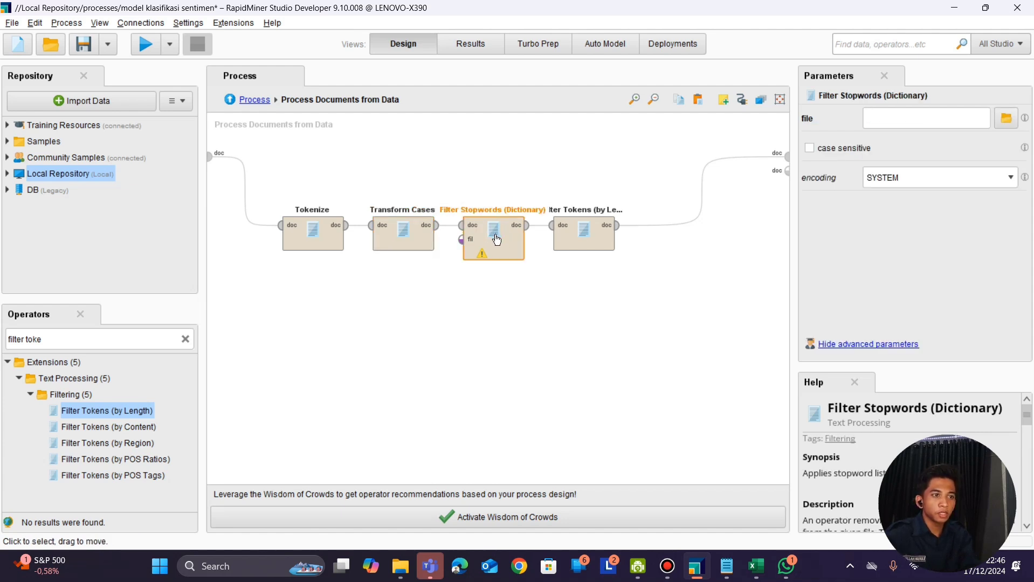
click(512, 270)
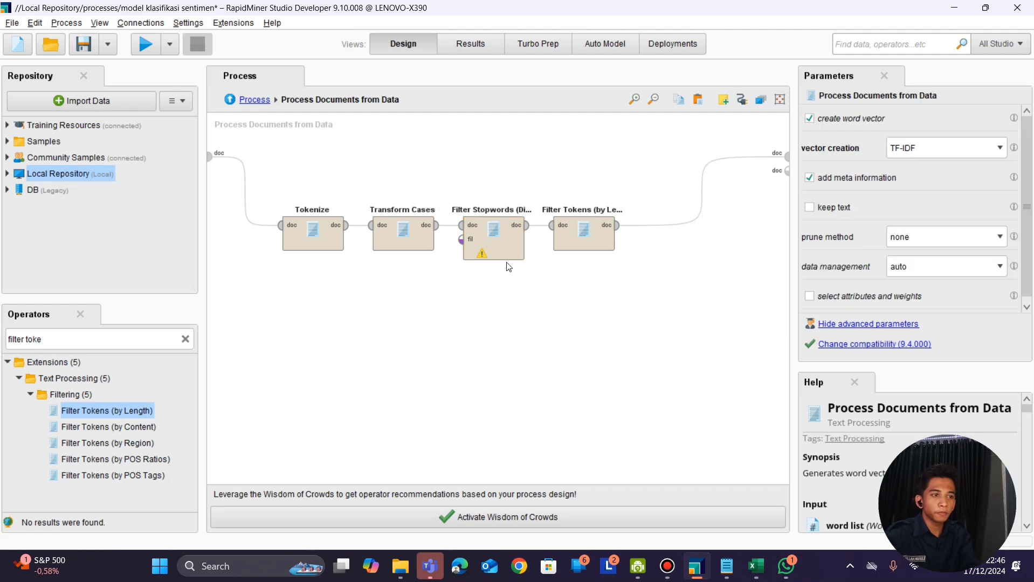
click(502, 255)
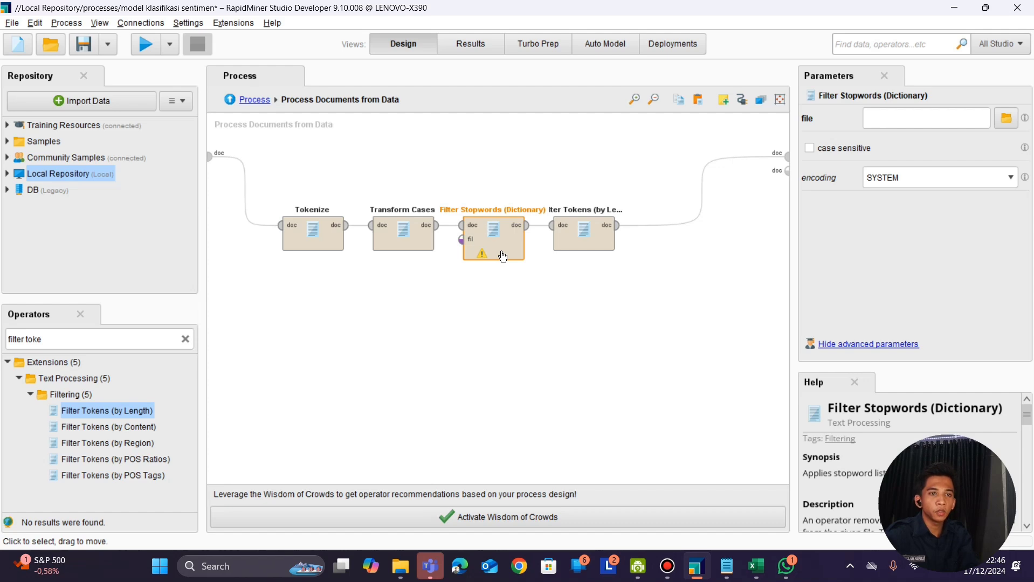
click(1004, 116)
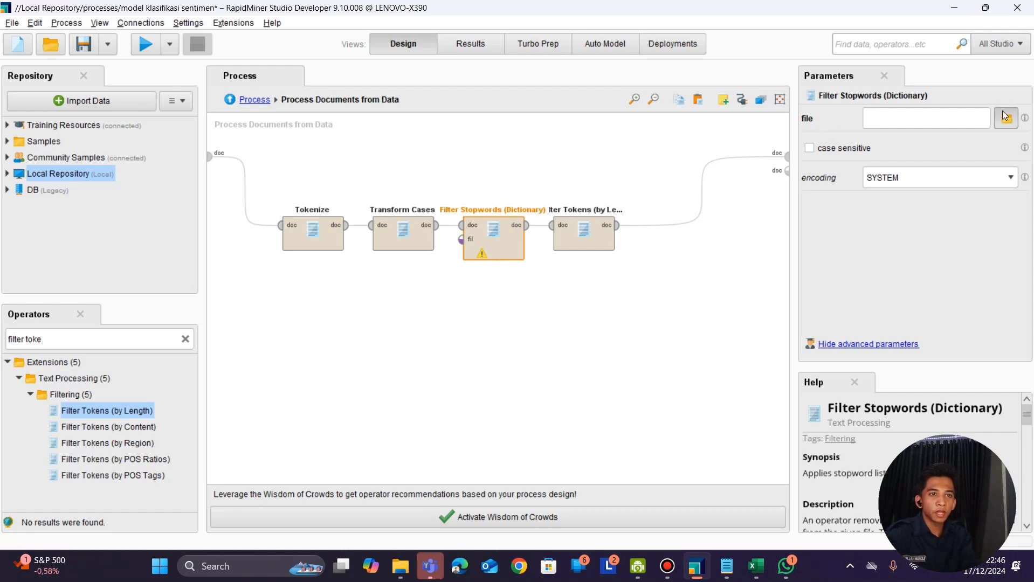
scroll(556, 289, down, 2)
scroll(556, 289, down, 6)
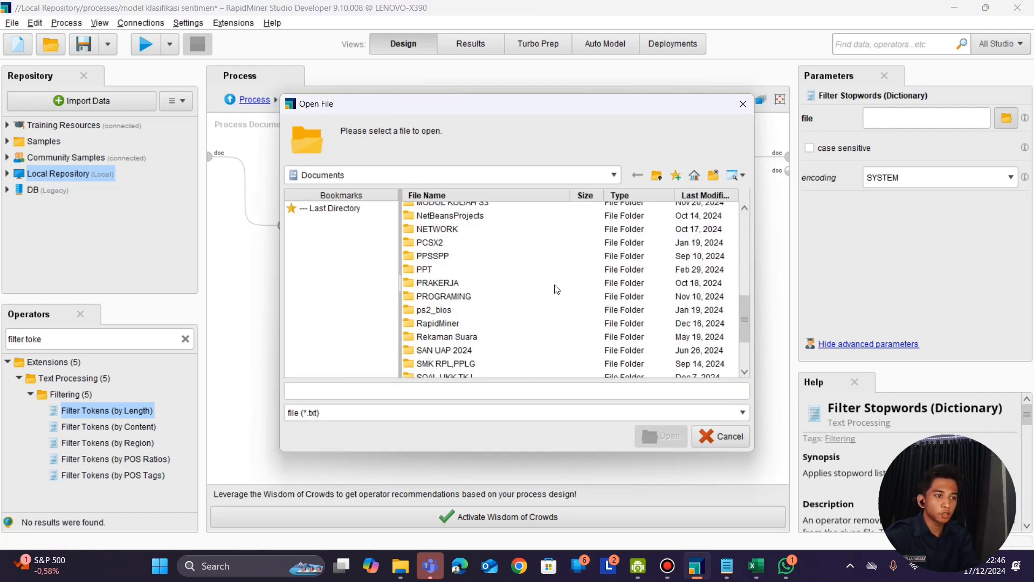
scroll(556, 289, up, 6)
scroll(556, 289, down, 3)
scroll(556, 289, down, 5)
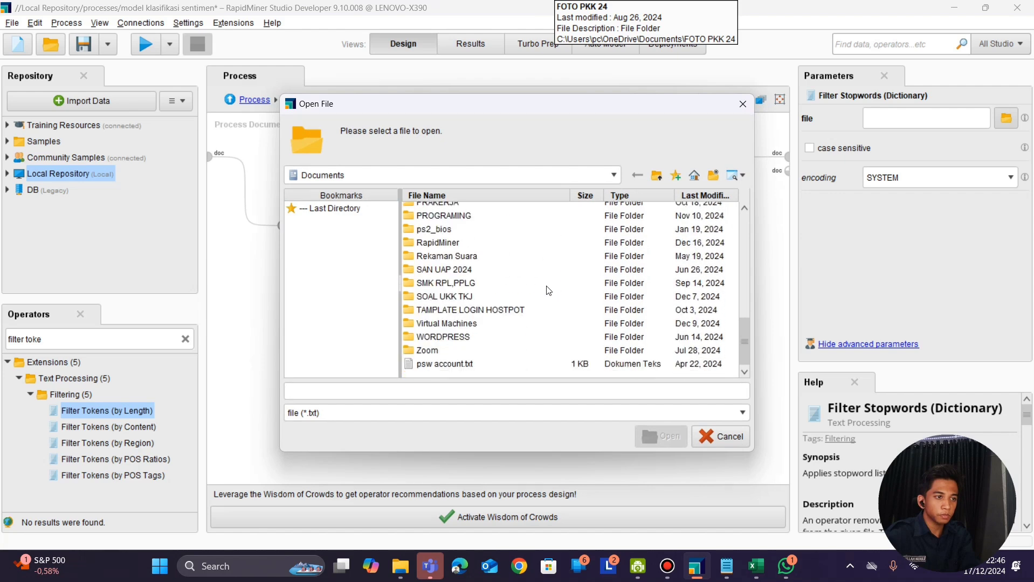
click(452, 243)
double_click(451, 243)
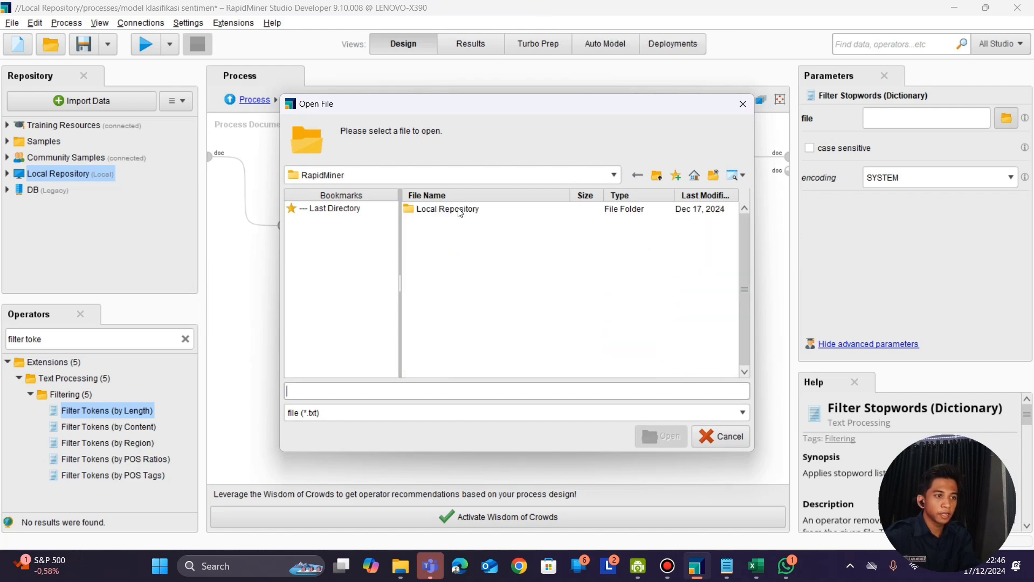
double_click(457, 209)
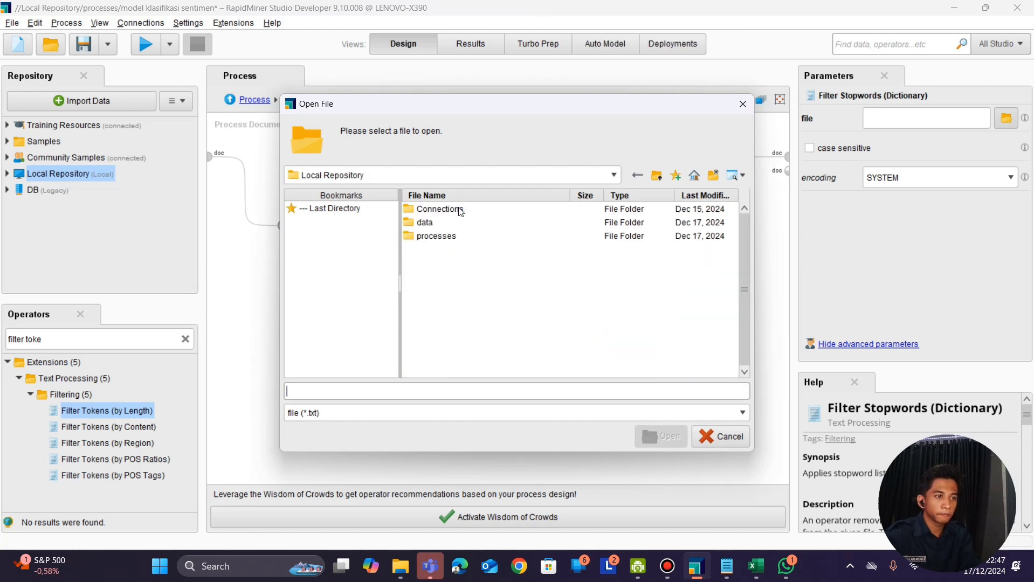
Step: Show all file types in the Local Repository folder and load stopwordbahasa.csv as the stopword dictionary file
double_click(447, 237)
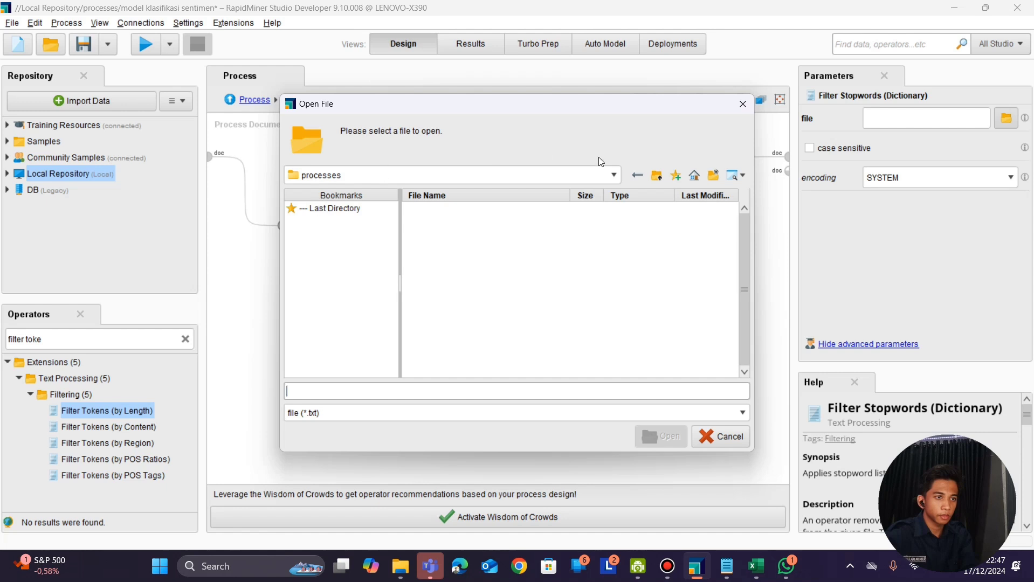
click(637, 178)
click(371, 414)
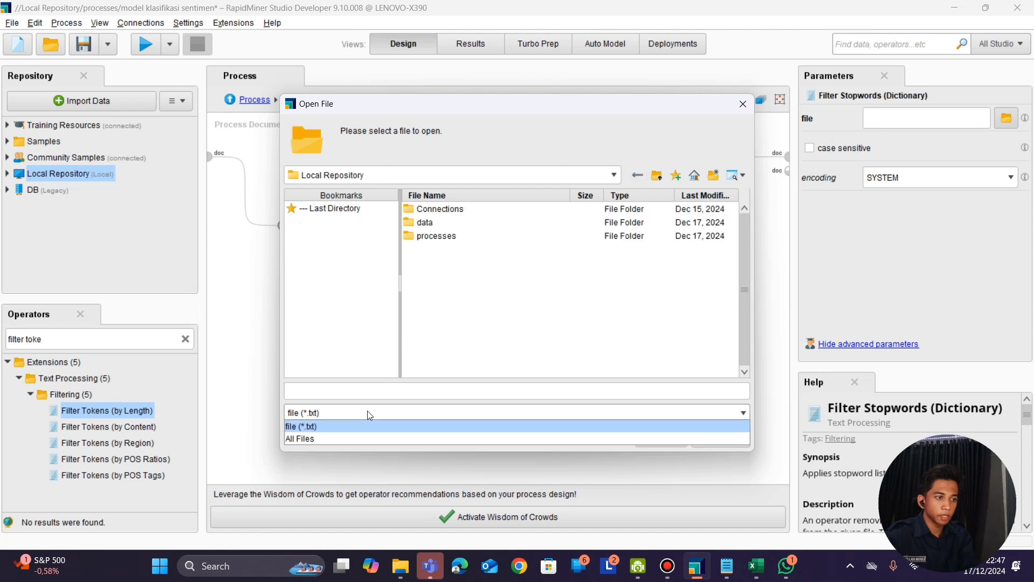
click(354, 437)
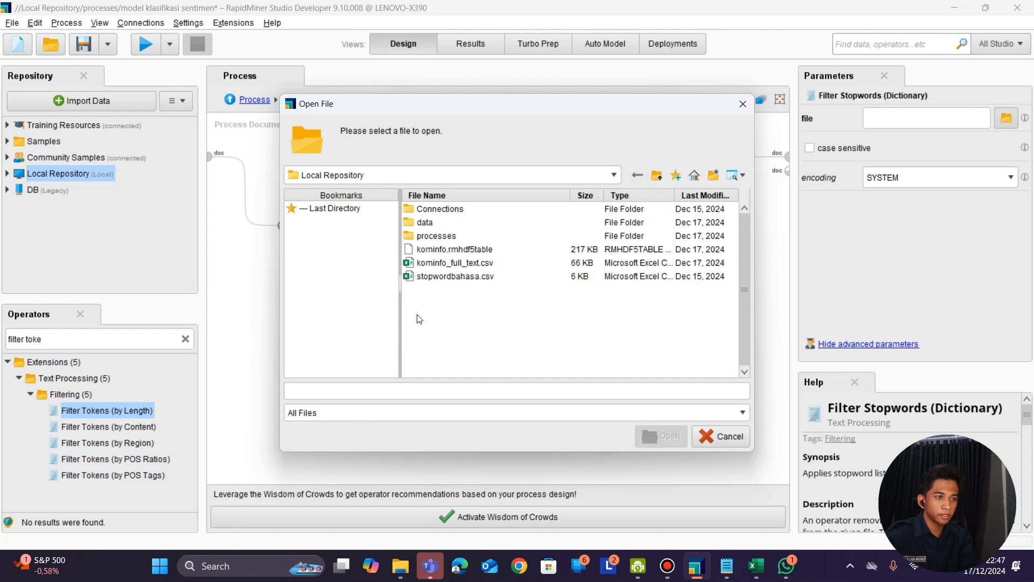
click(464, 277)
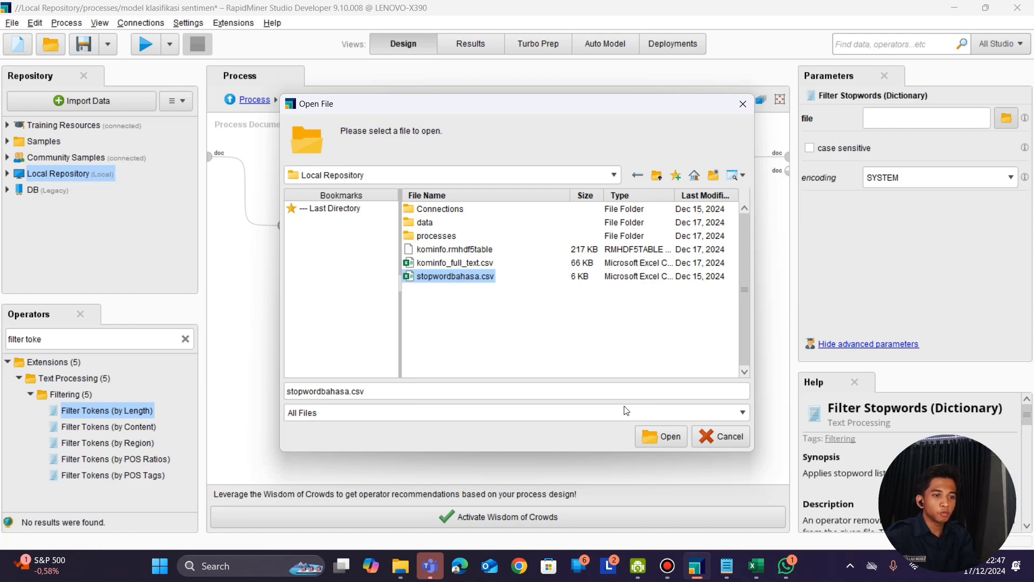
click(652, 431)
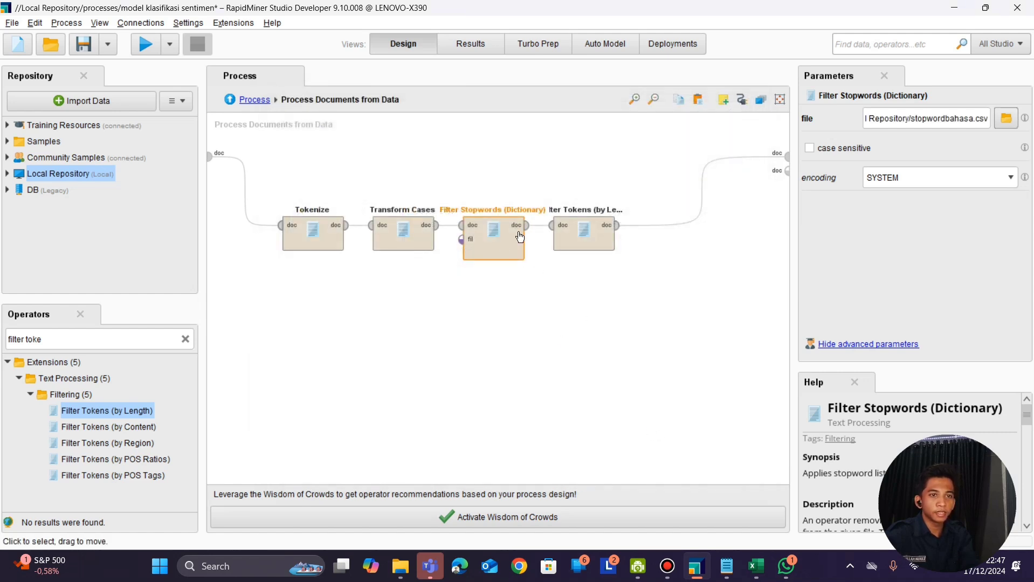
click(511, 279)
click(507, 260)
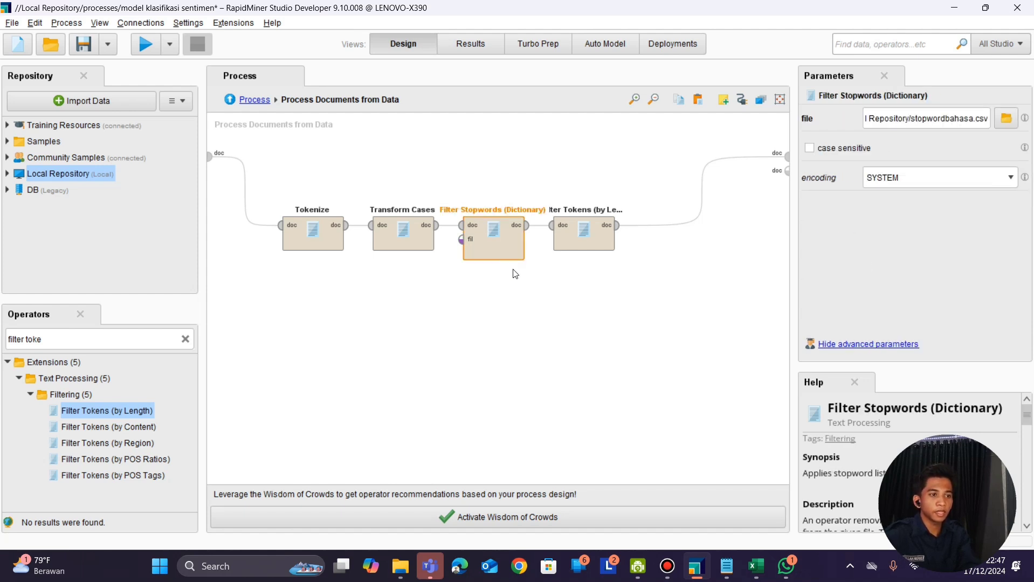
click(515, 274)
click(507, 258)
click(535, 287)
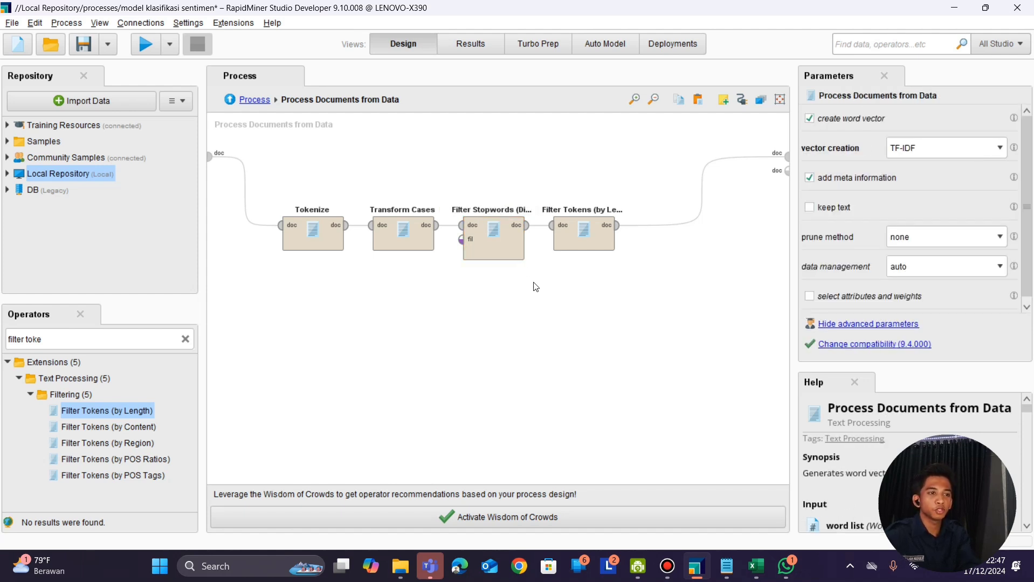
click(492, 249)
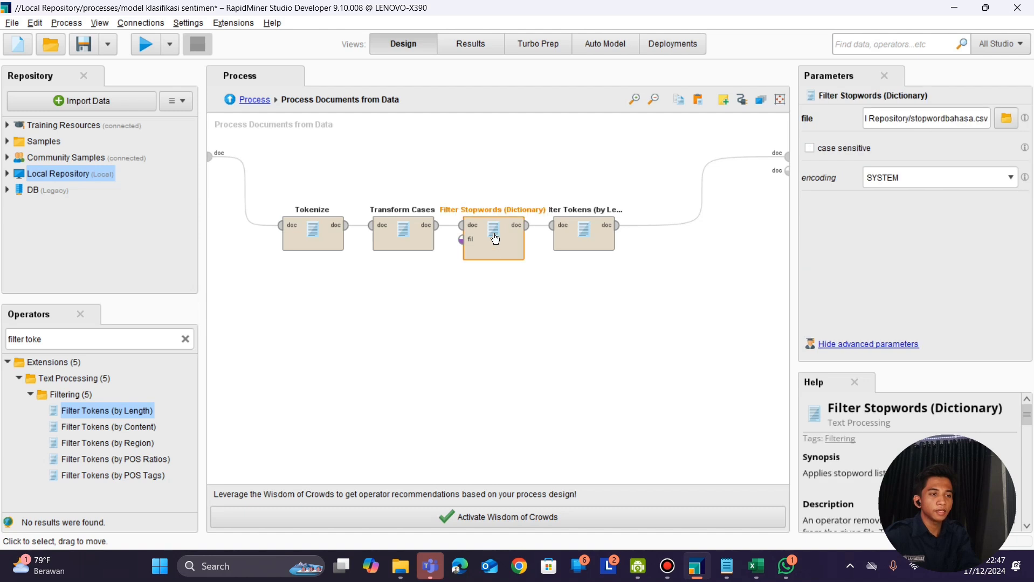
Step: Examine the minimum and maximum character limits of the Filter Tokens (by Length) operator
click(599, 275)
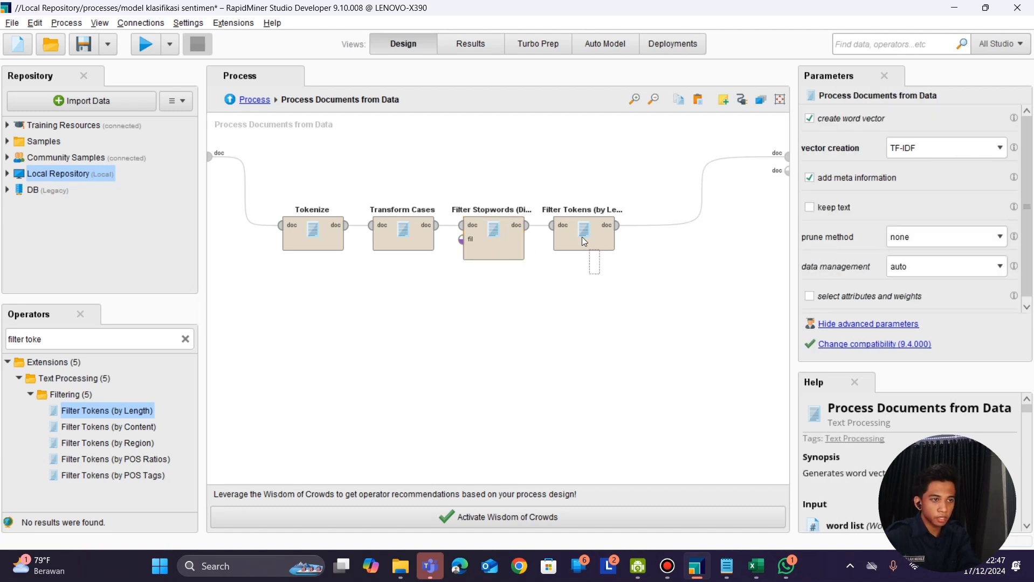
click(579, 236)
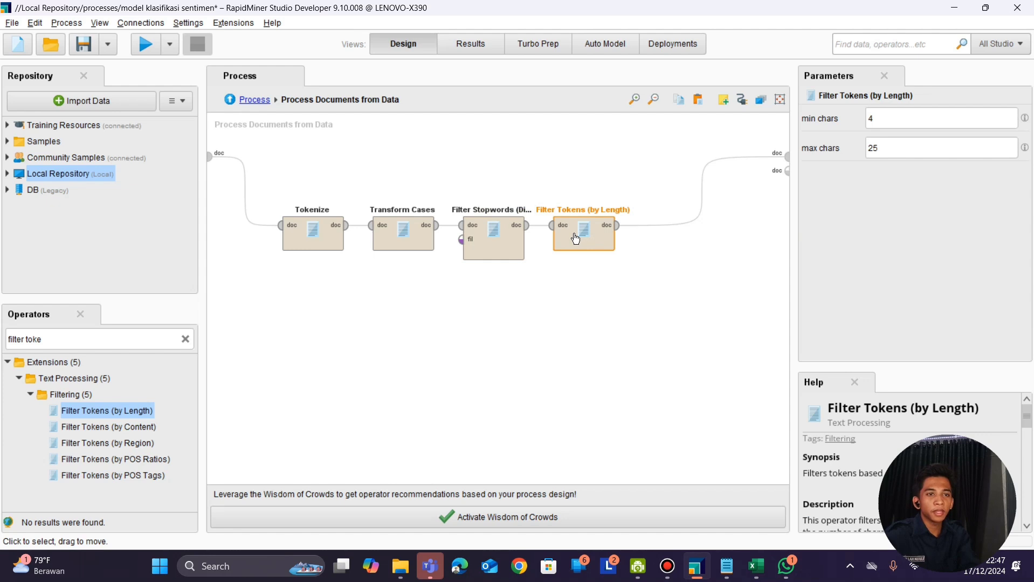
click(875, 119)
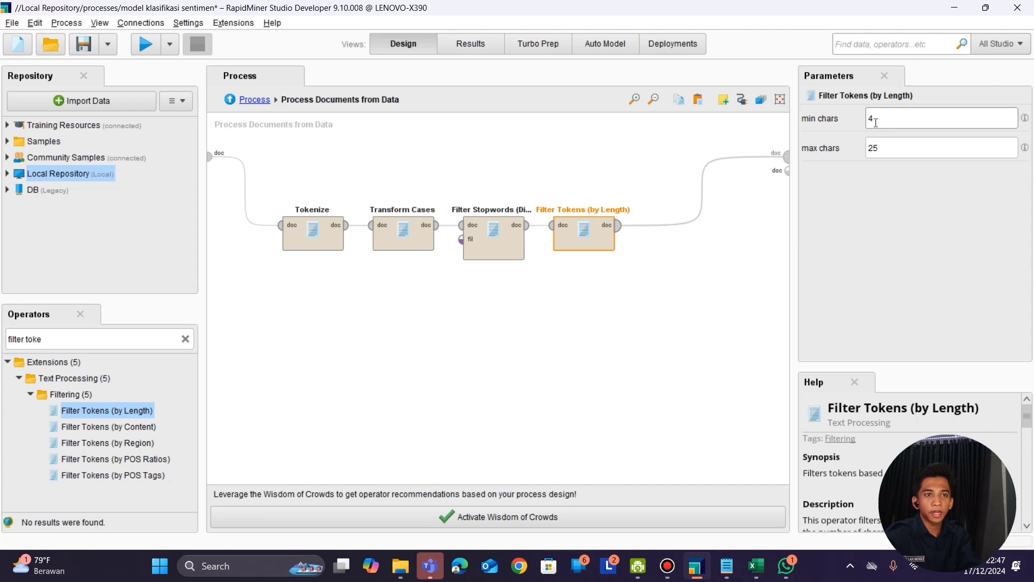
drag(877, 121, 868, 120)
click(883, 121)
drag(881, 150, 867, 149)
click(602, 237)
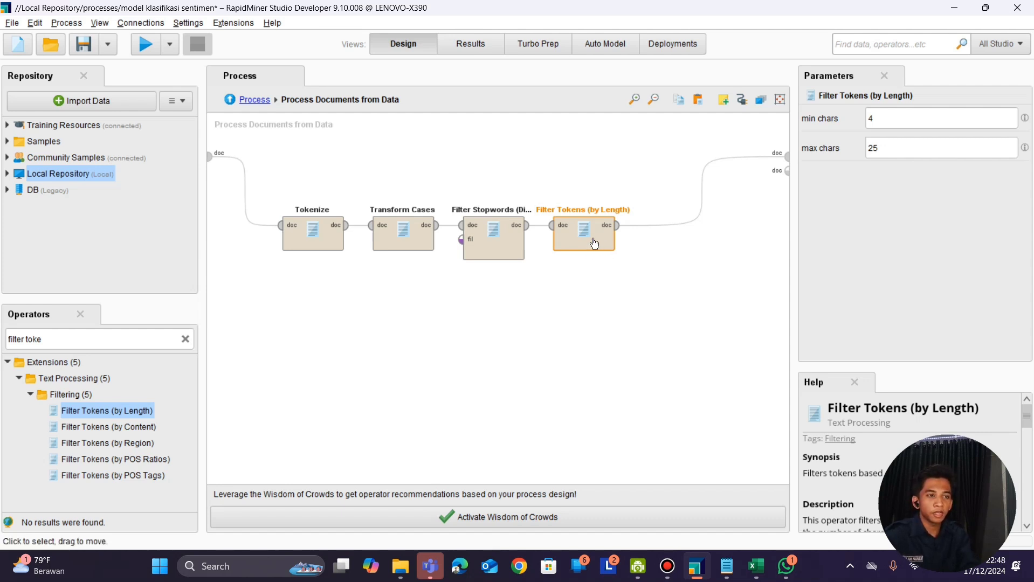
click(907, 122)
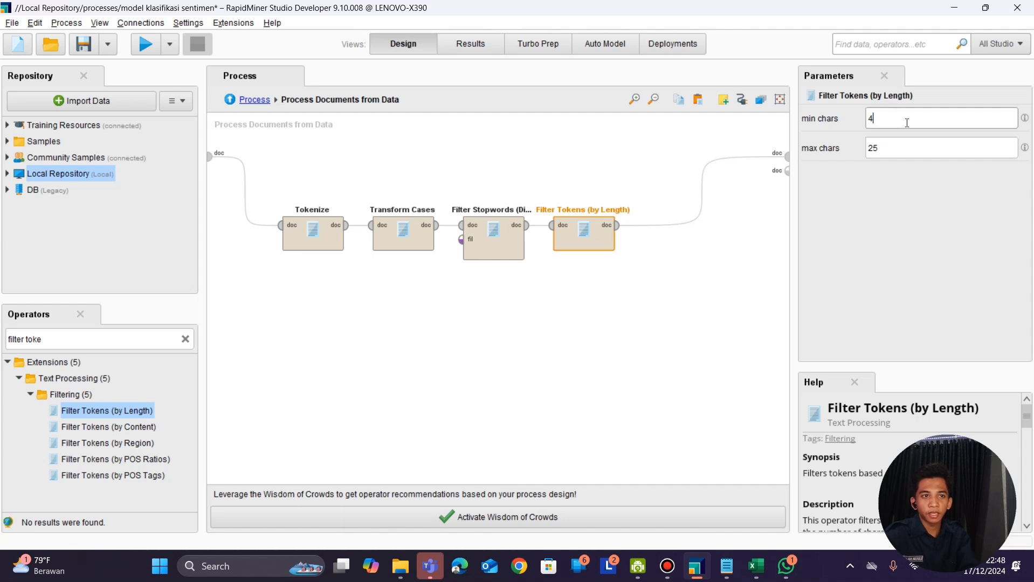
drag(879, 123, 866, 129)
click(879, 143)
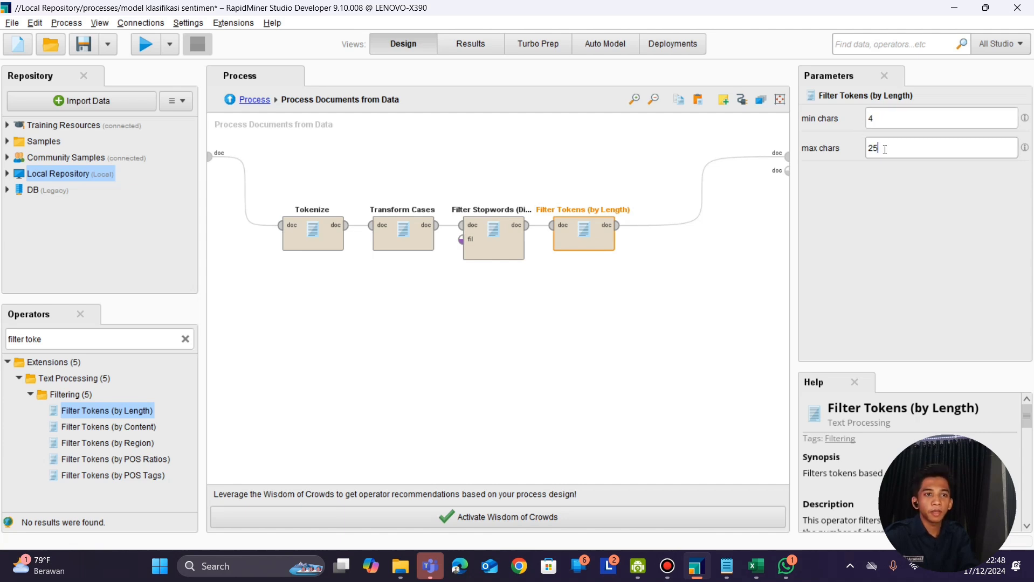
click(691, 236)
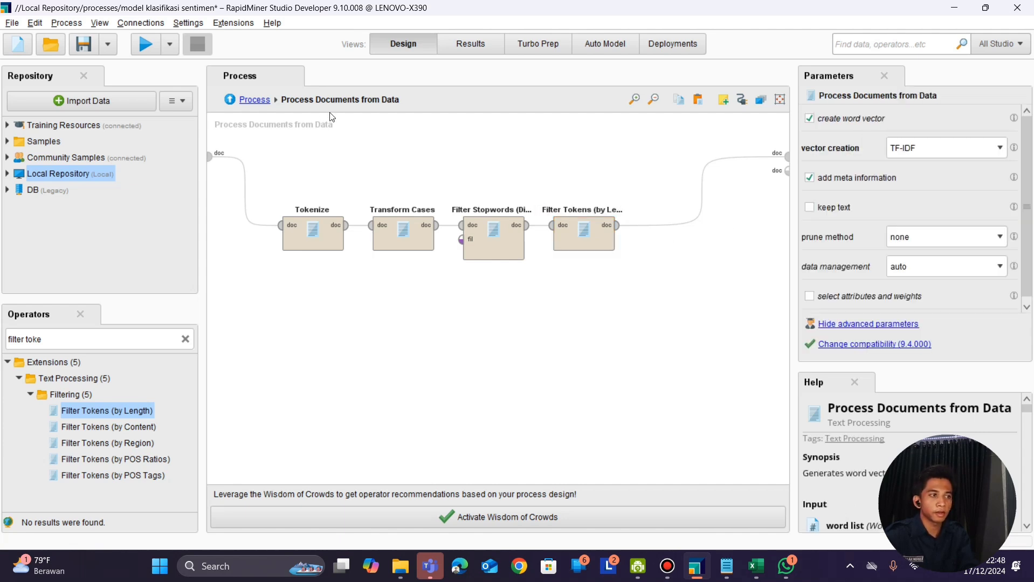
Step: Return to the main process, add a Naive Bayes operator and connect the example set output of Process Documents from Data to its training input
click(251, 101)
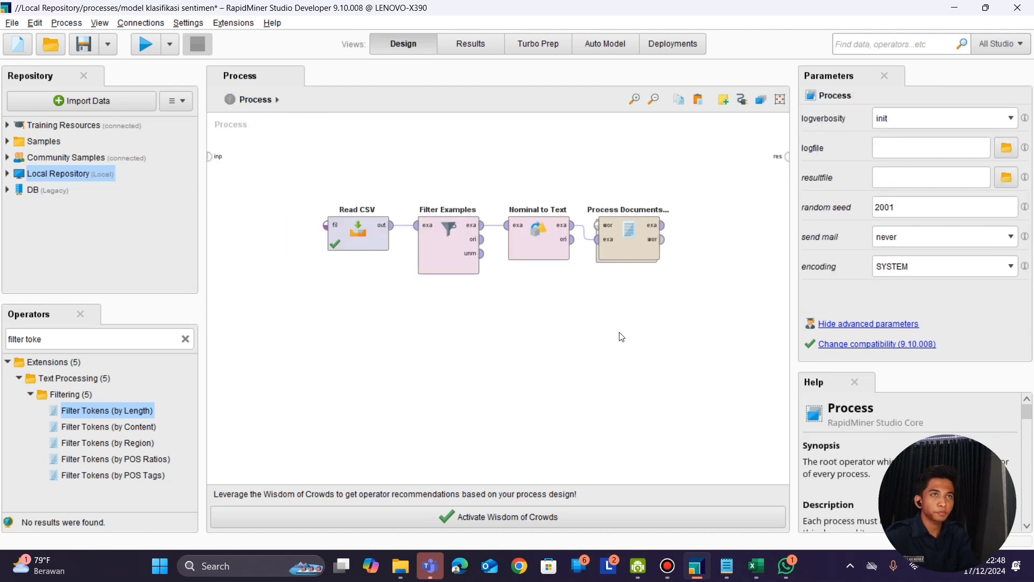
click(184, 339)
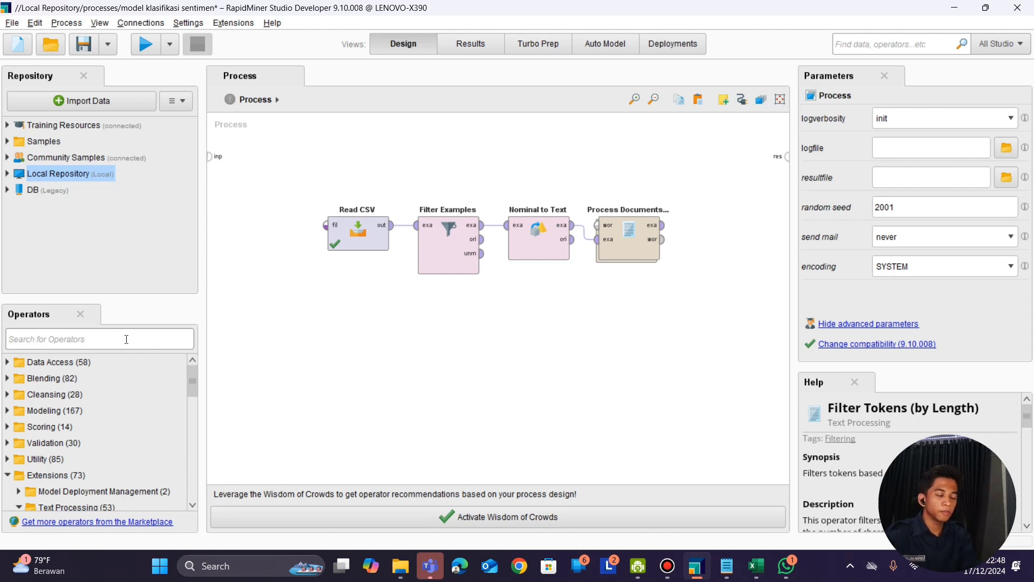
text(n)
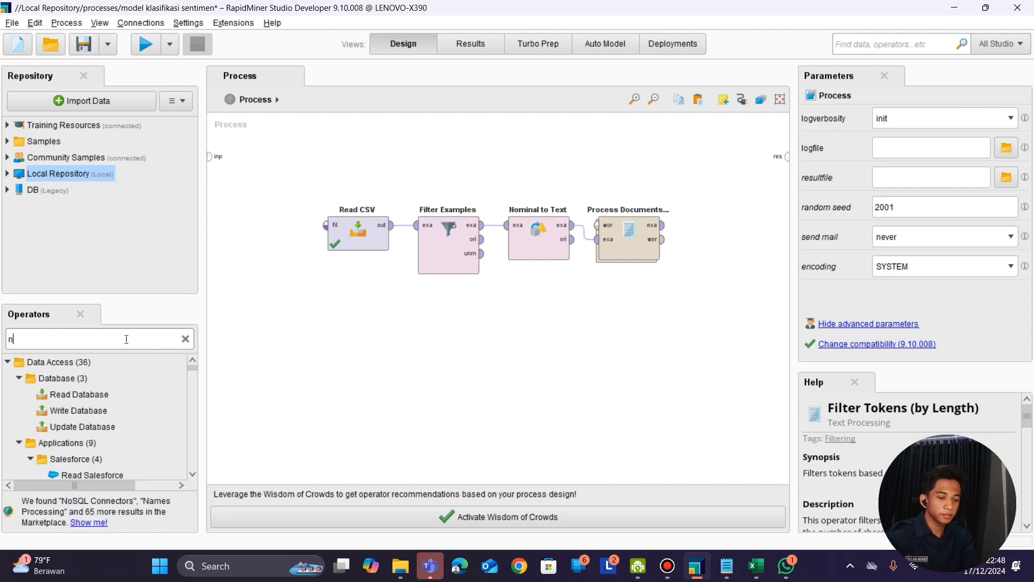
text(ai)
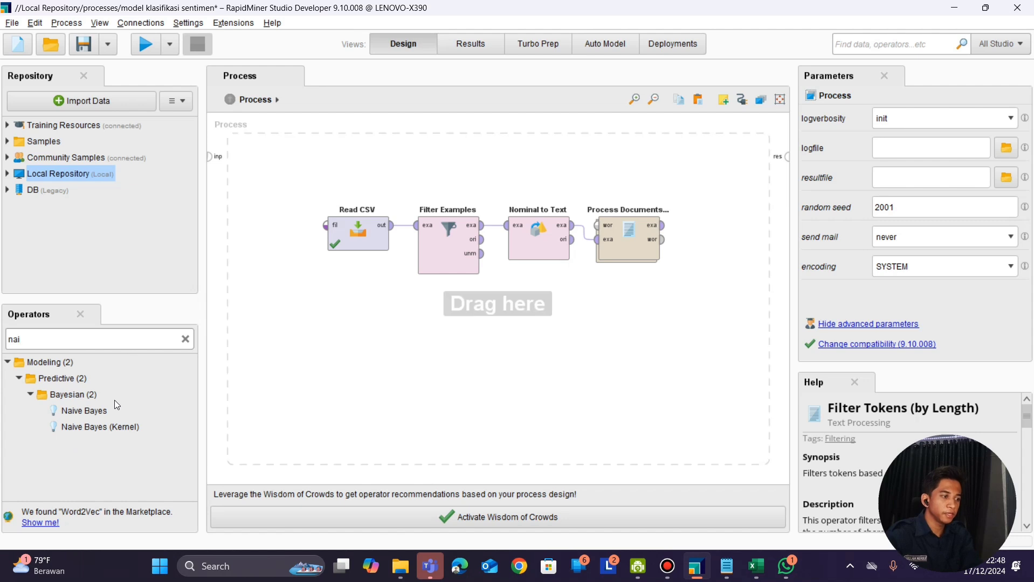
drag(98, 411, 618, 257)
mouse_move(680, 237)
mouse_down()
mouse_move(722, 232)
mouse_move(667, 228)
mouse_move(687, 226)
mouse_up()
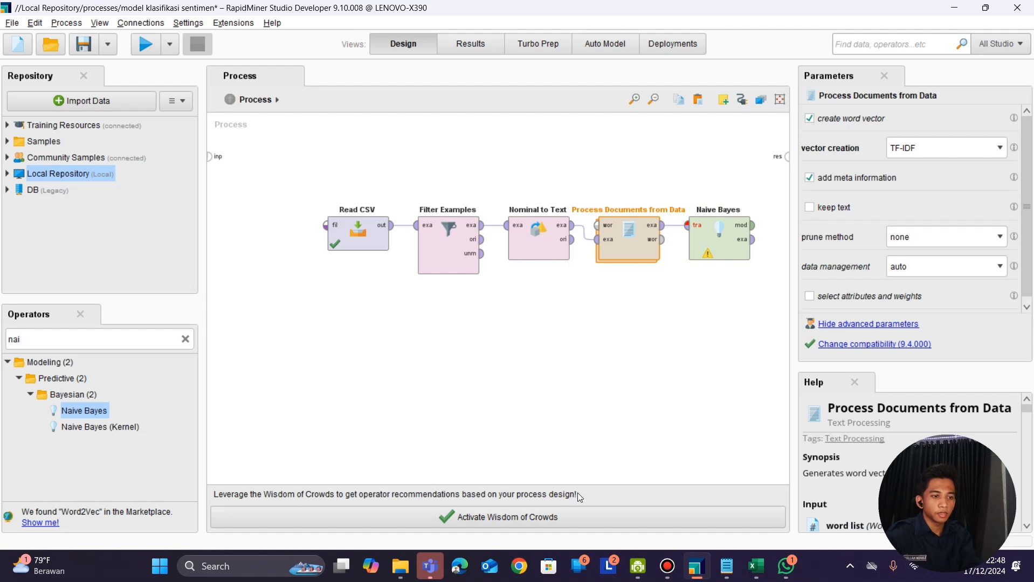
scroll(552, 333, down, 1)
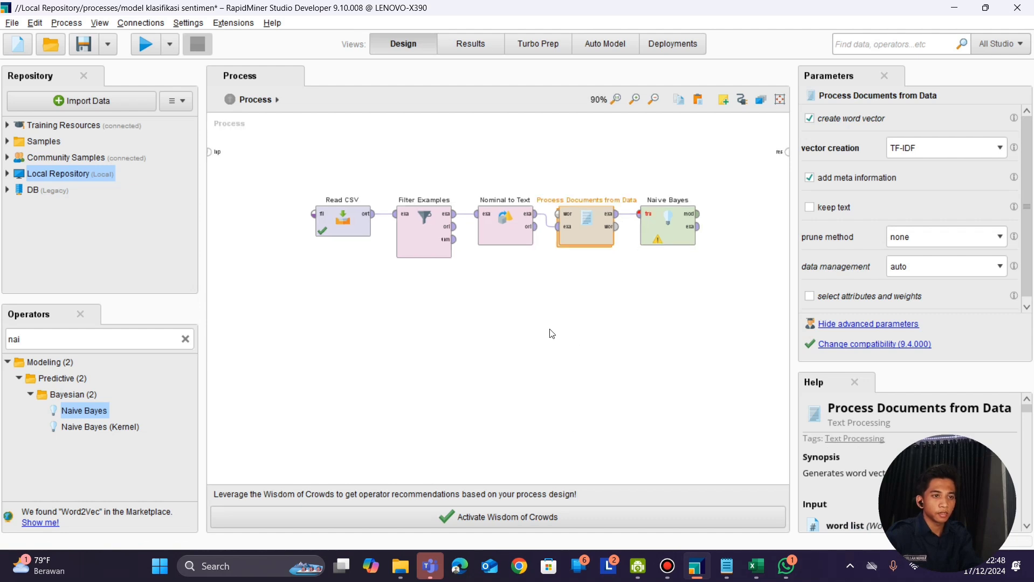
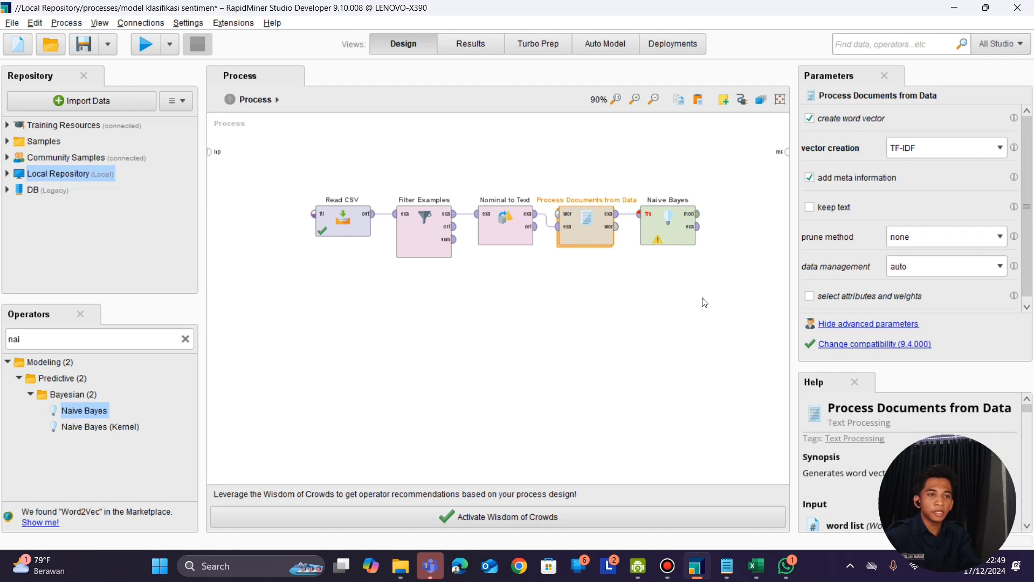
click(668, 240)
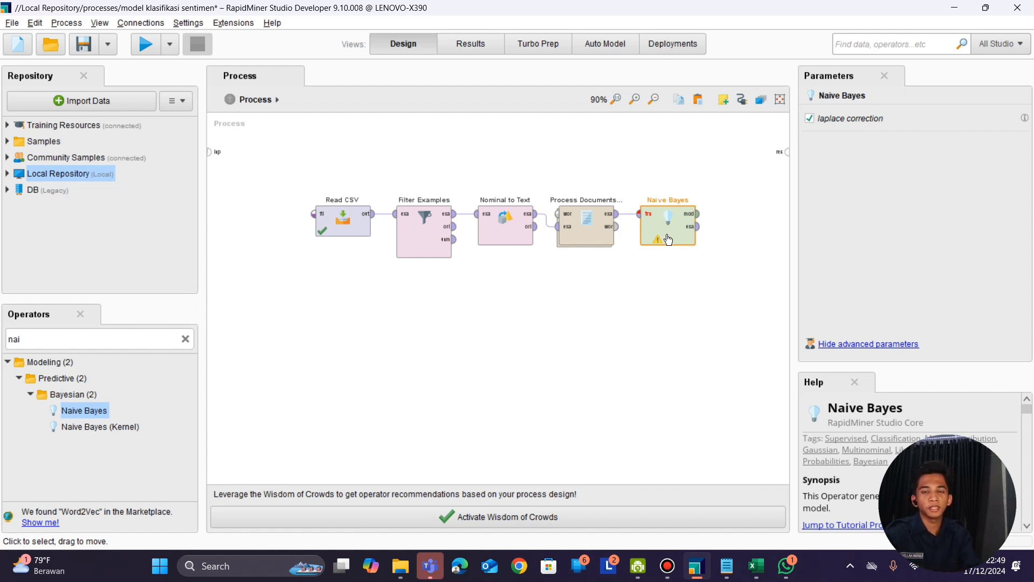
click(683, 305)
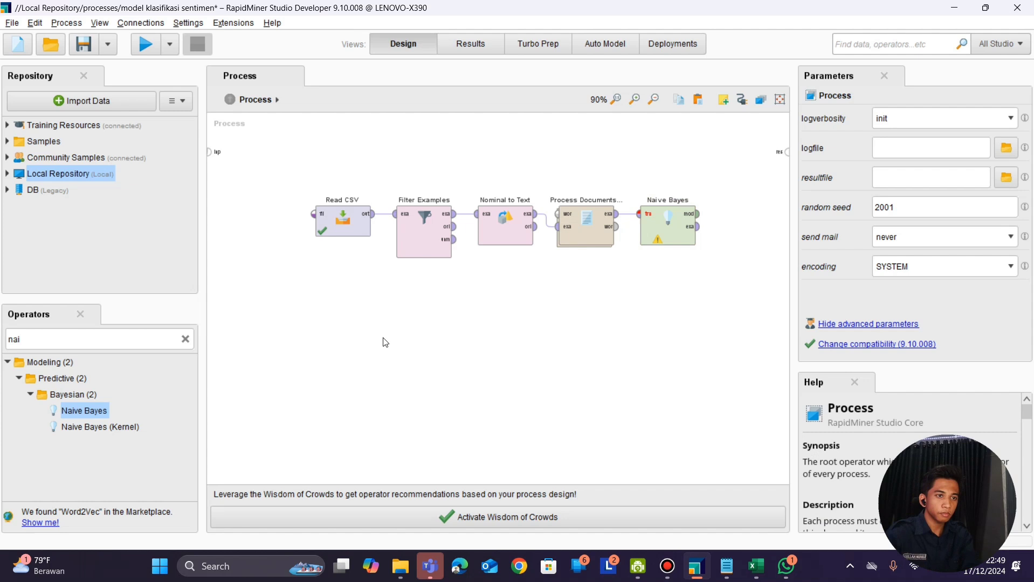
Step: Add a Store operator after Naive Bayes and connect the Naive Bayes model output to its input
click(104, 336)
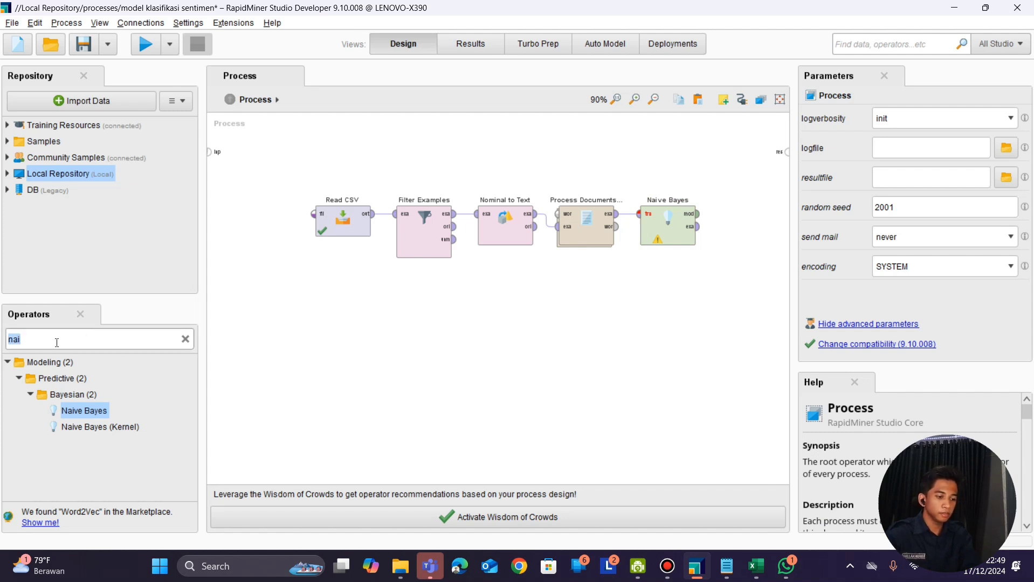
text(store)
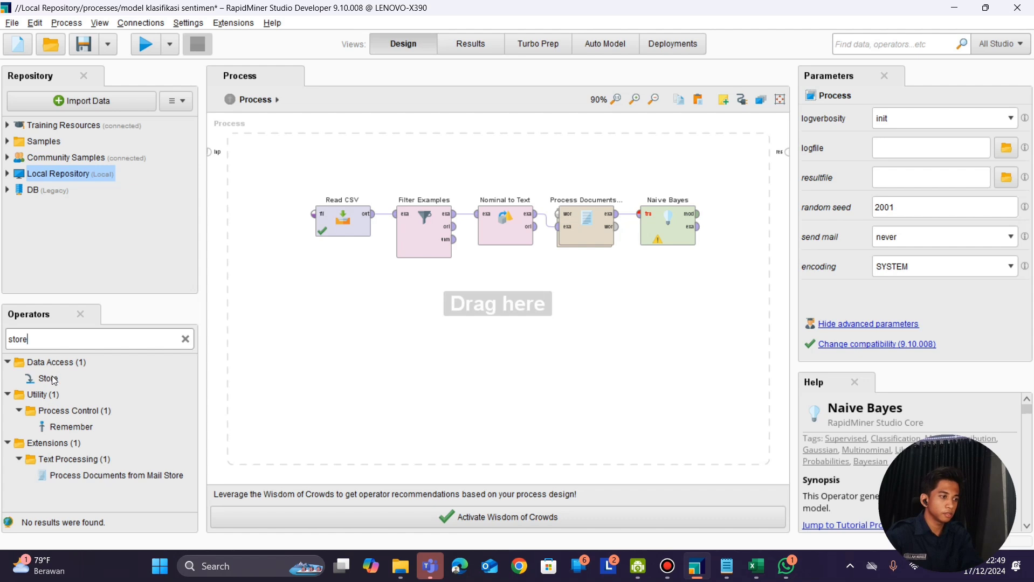
drag(48, 378, 659, 195)
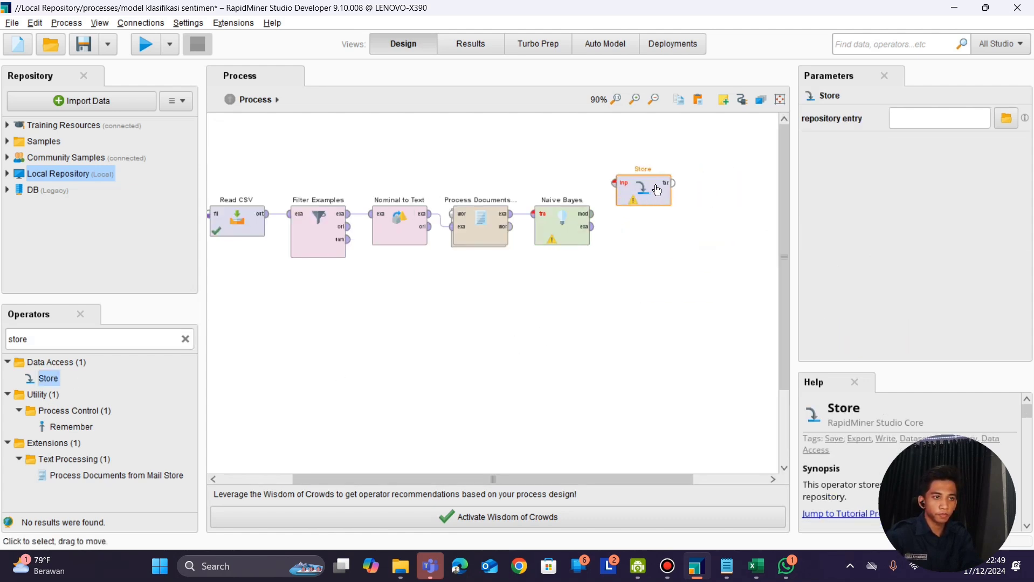
click(590, 216)
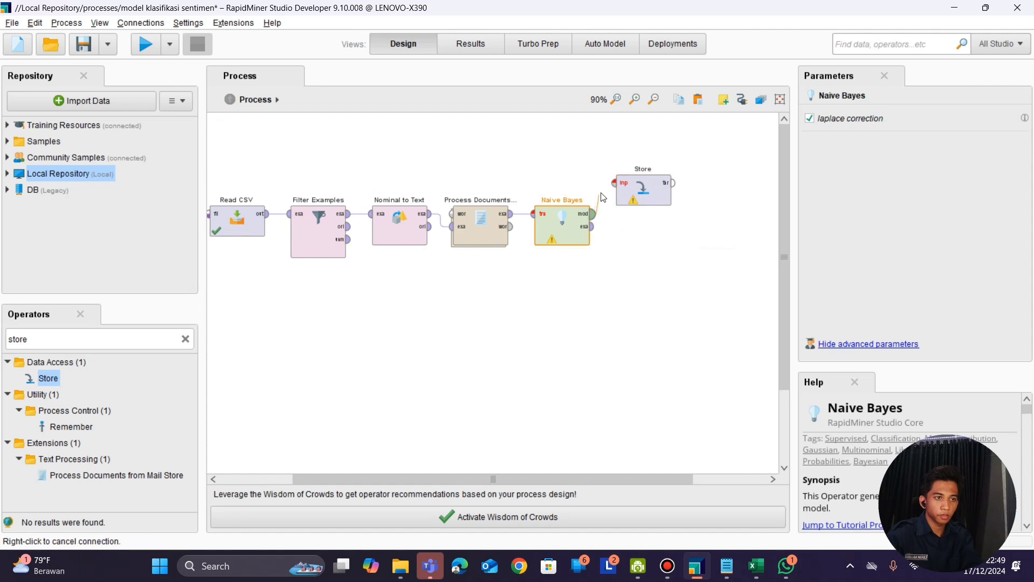
click(613, 183)
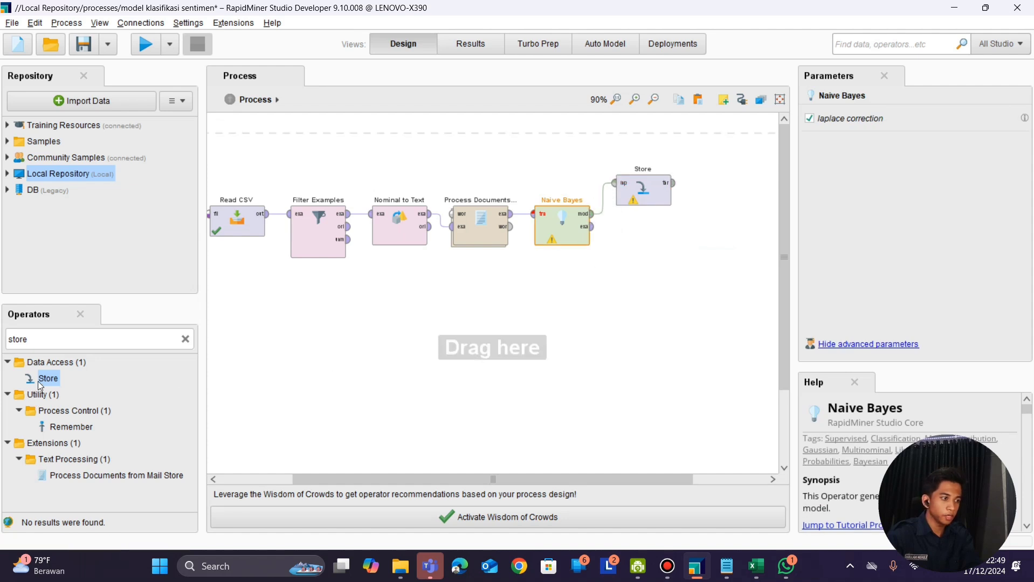
Step: Add a second Store operator below the first and connect the Naive Bayes example set output to it
drag(43, 383, 642, 268)
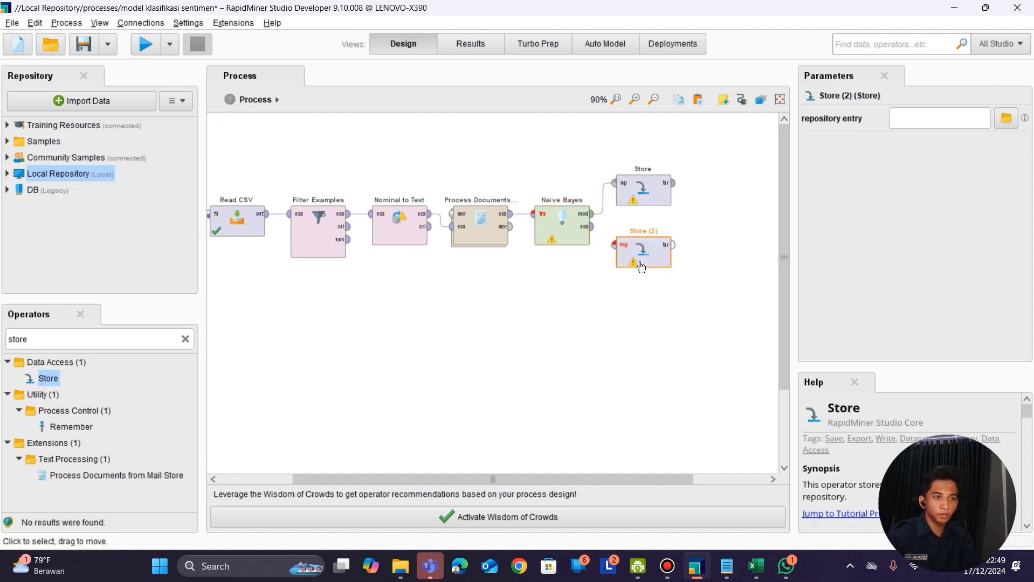
click(592, 227)
click(615, 245)
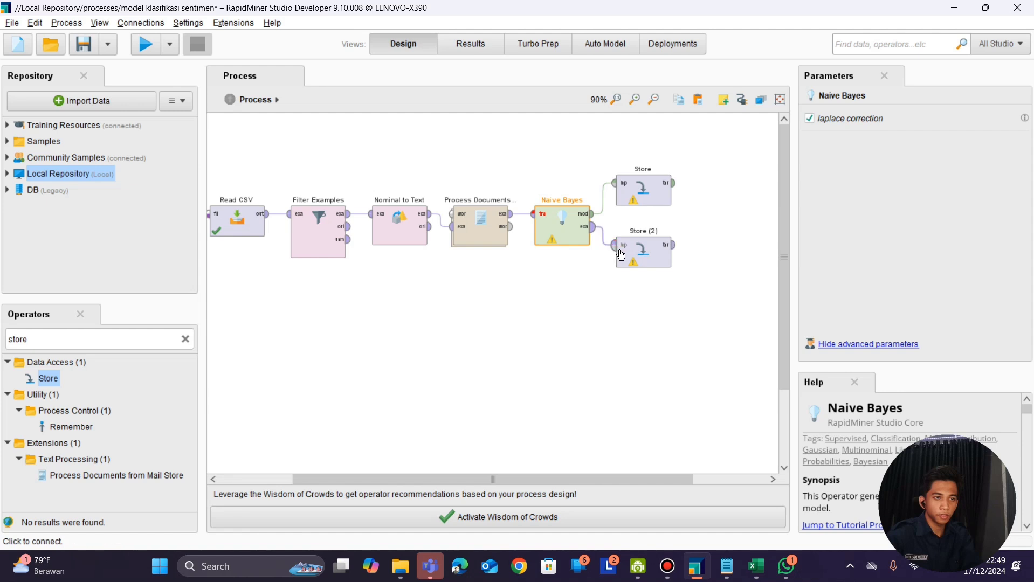
Step: Rename the Store operator that receives the Naive Bayes model to "Store model"
double_click(653, 168)
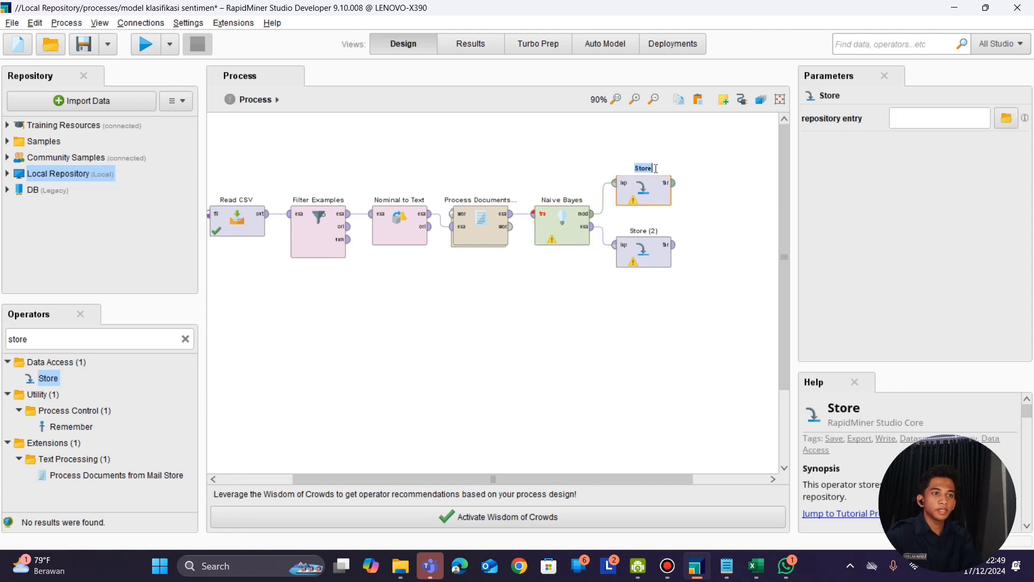
click(656, 169)
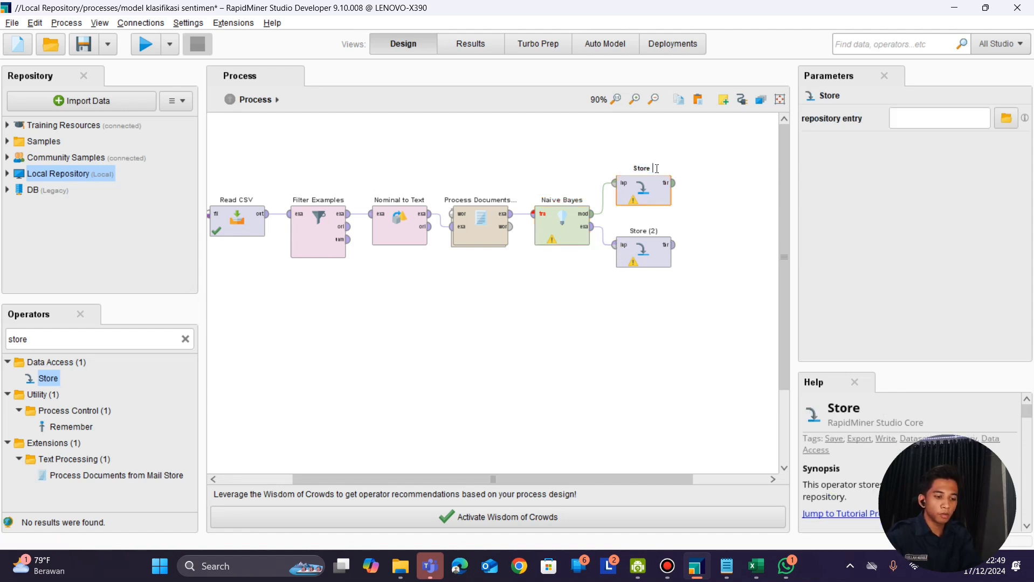
text(model)
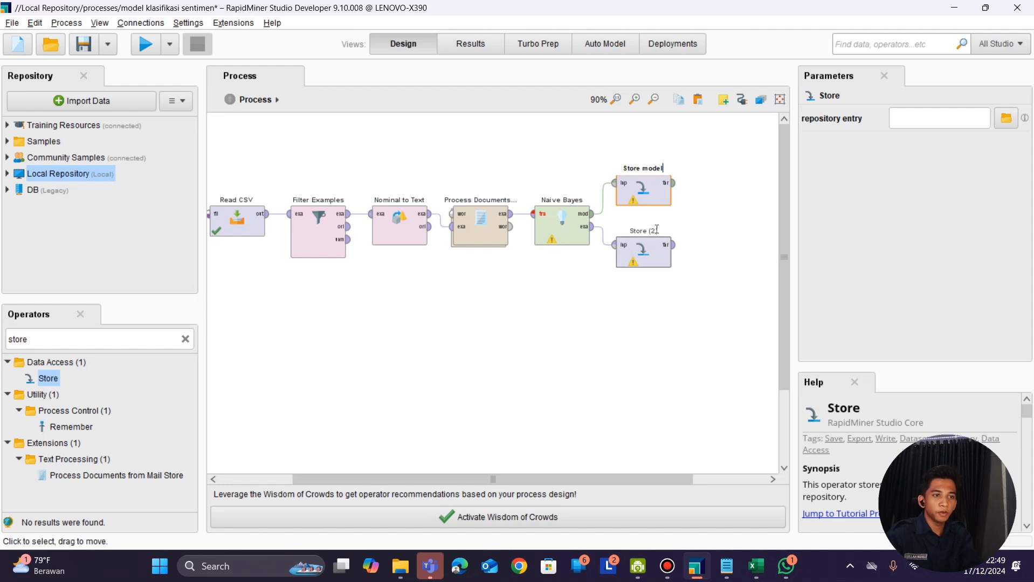
Step: Rename the second Store operator, which receives the example set, to "Store latih"
double_click(657, 229)
click(657, 232)
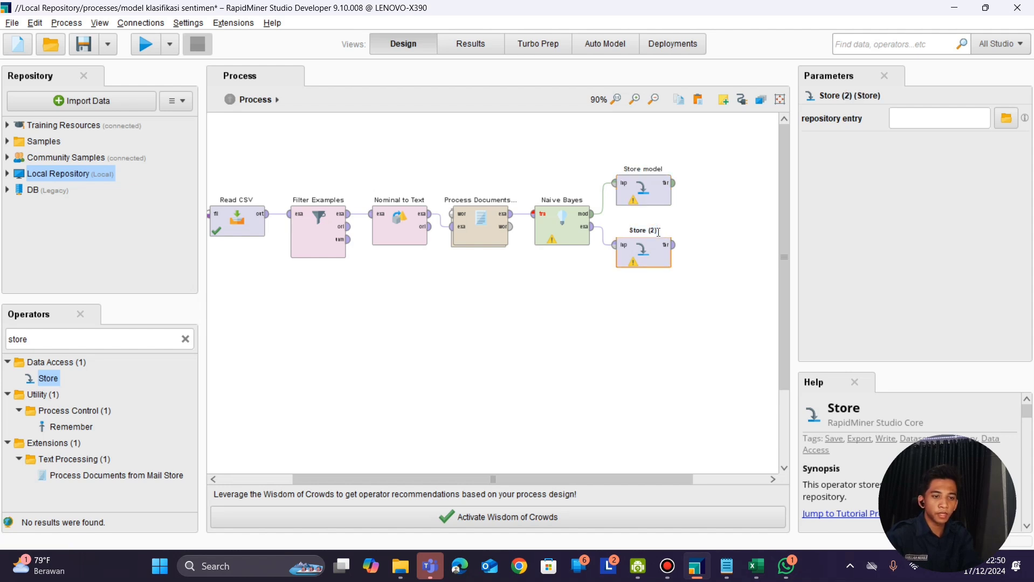
key(BackSpace)
key(BackSpace)
key(BackSpace)
text(lati)
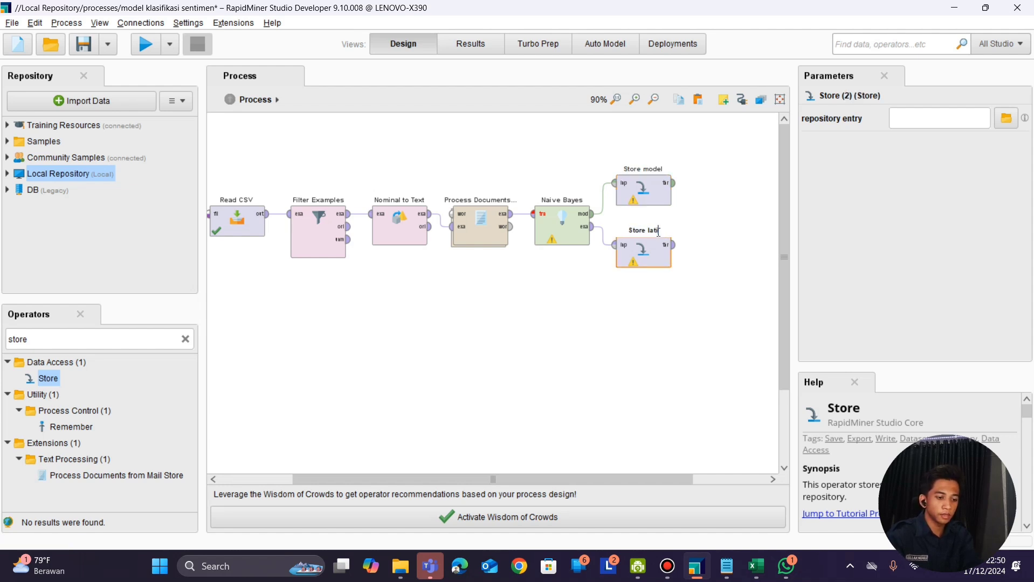
text(h)
click(706, 247)
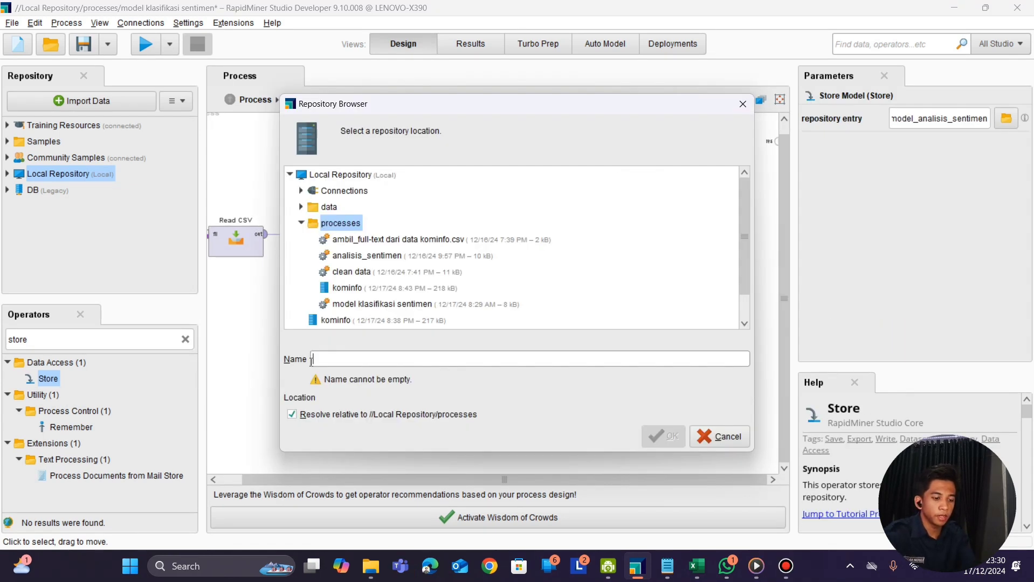
Step: Set the model Store operator's repository entry to model_analisis_sentimen in the Local Repository's processes folder
text(model_)
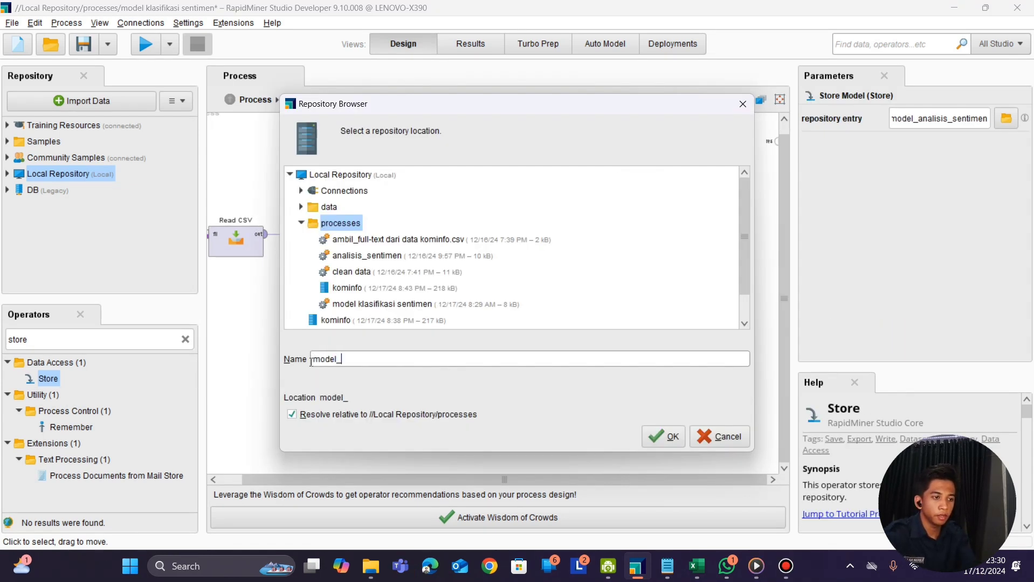
text(analisis_sentimen)
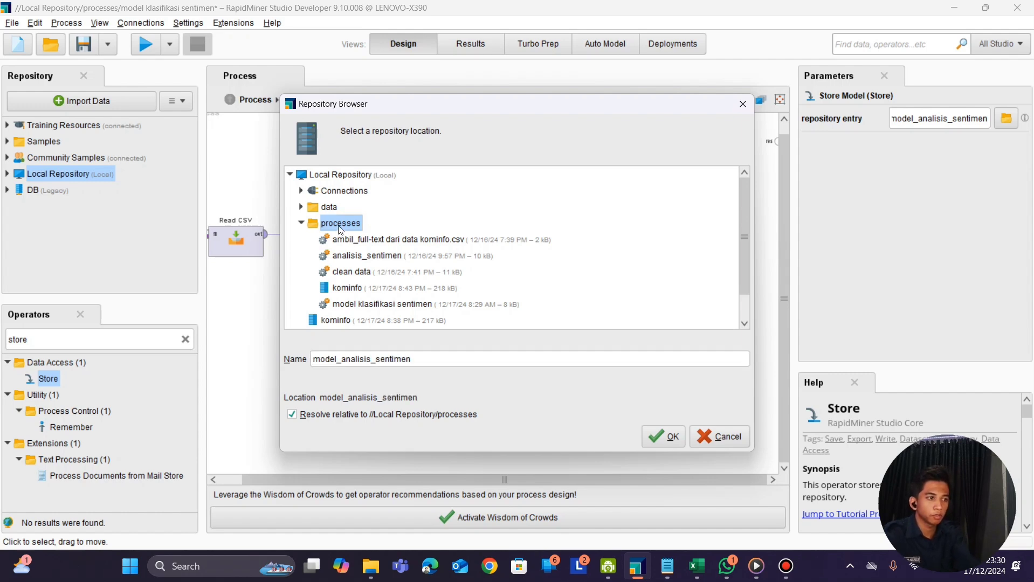
click(675, 438)
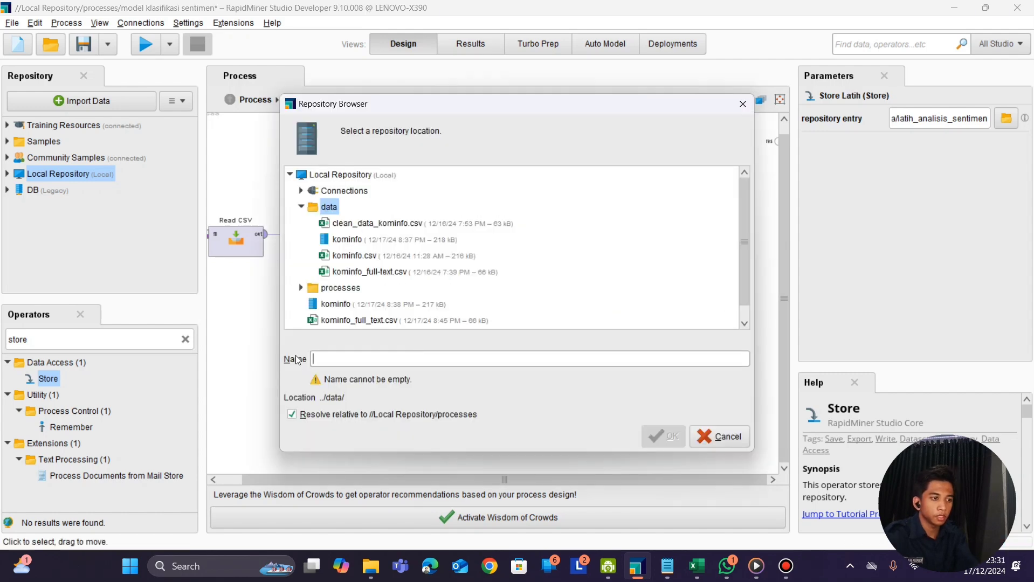
Step: Set the repository entry of the latih Store operator to latih_analisis_sentimen in the Local Repository's data folder
text(latih)
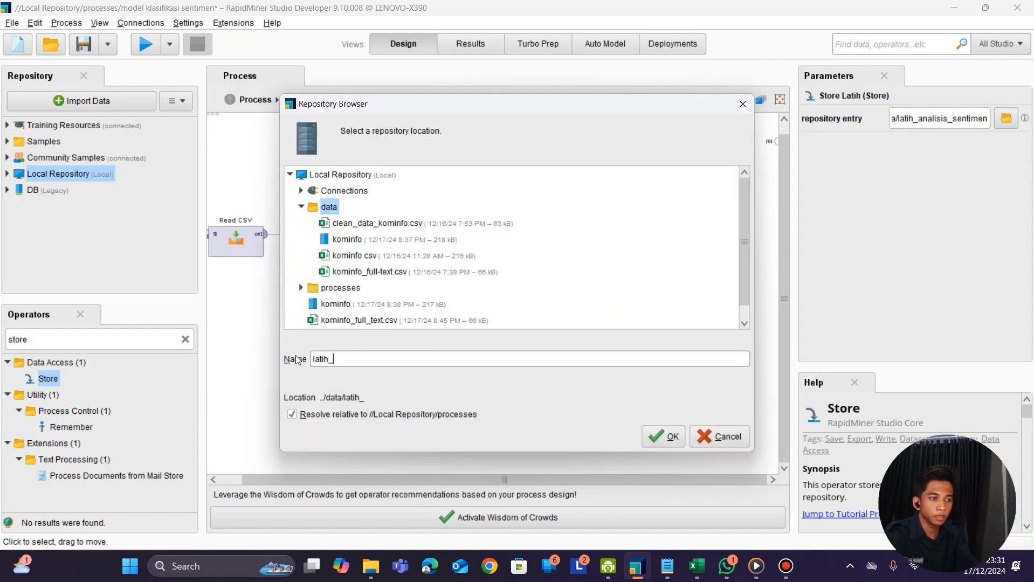
text(_analisis_senitimen)
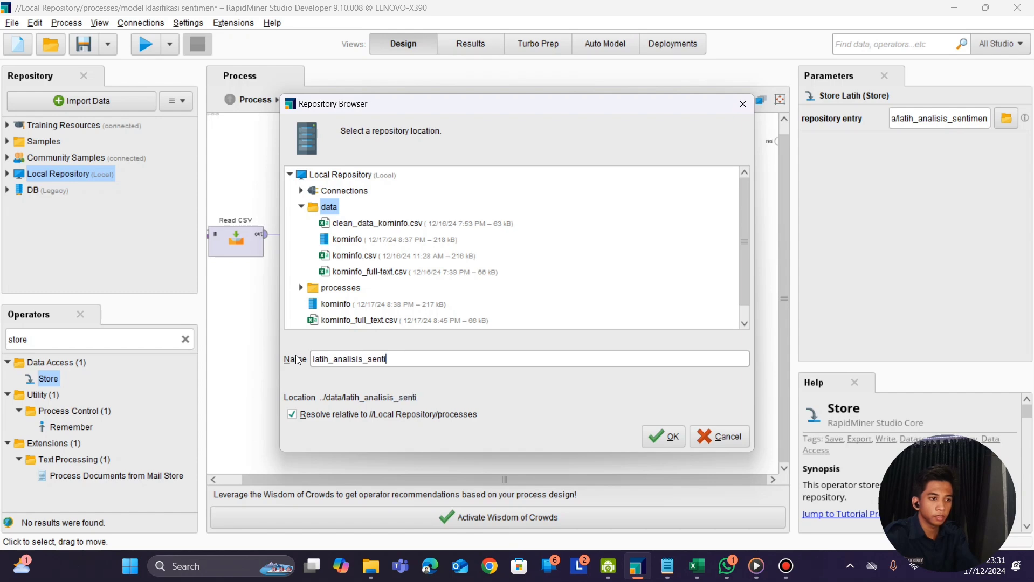
click(653, 434)
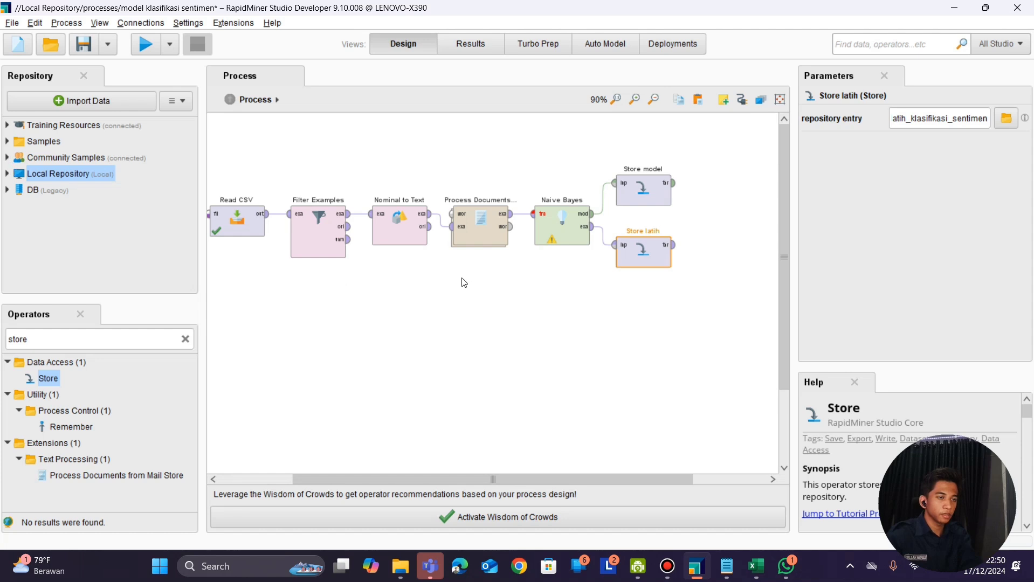
Step: Run the sentiment classification process
click(557, 322)
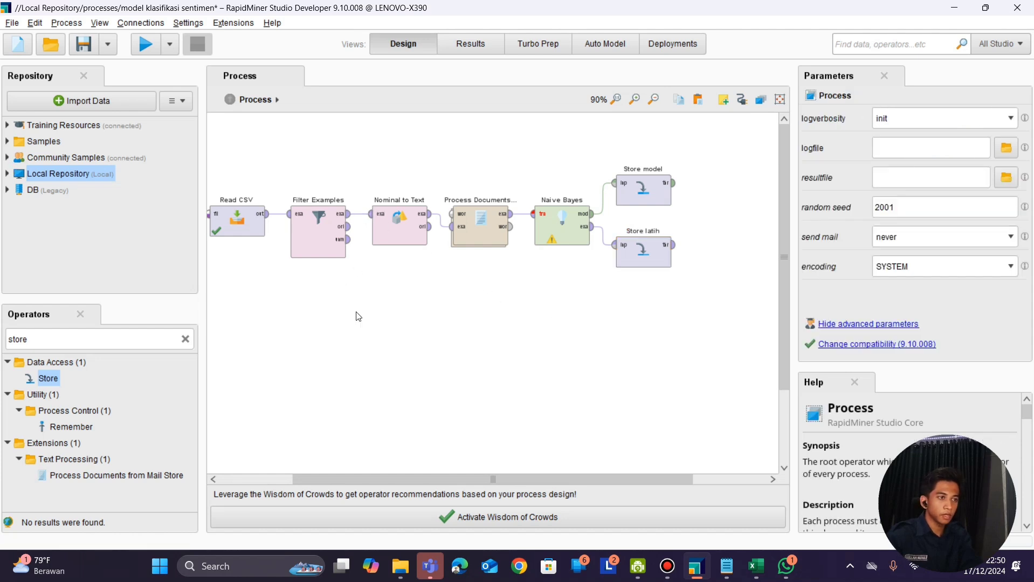
drag(481, 483, 459, 483)
click(138, 43)
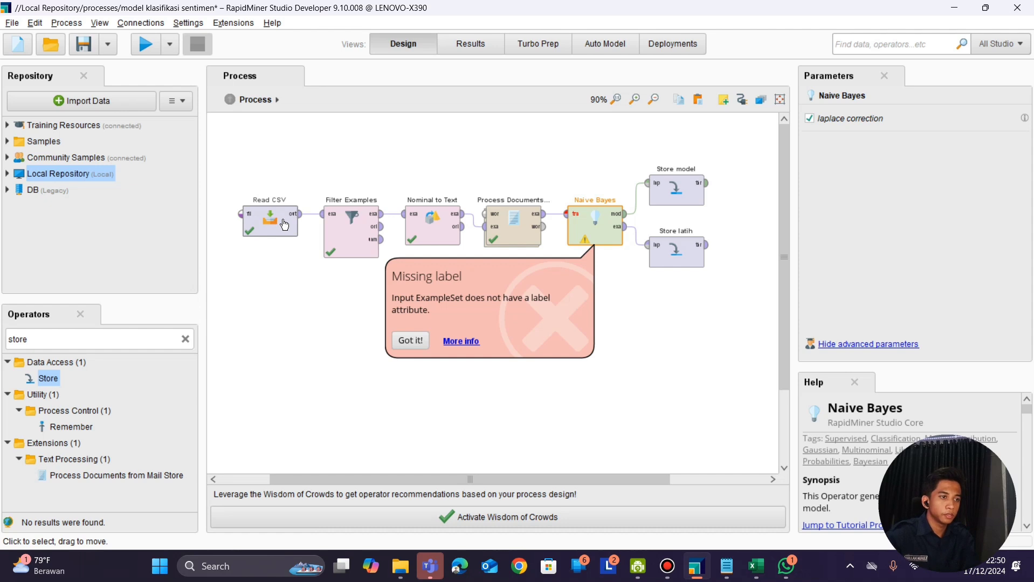
Step: Disconnect Read CSV from Filter Examples, making space between them, and add a Set Role operator to the process
drag(284, 223, 263, 223)
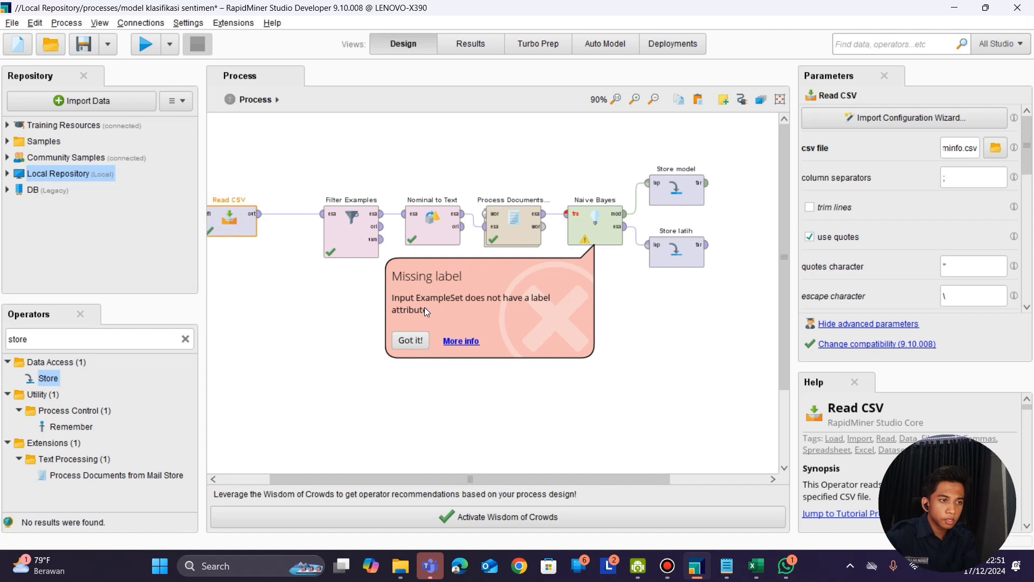
alt+click(291, 216)
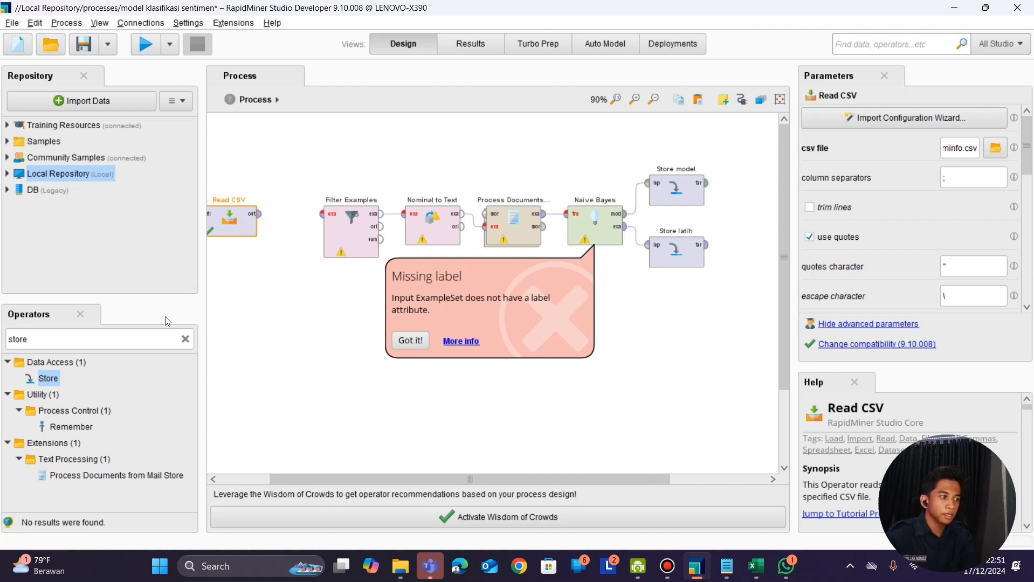
click(56, 345)
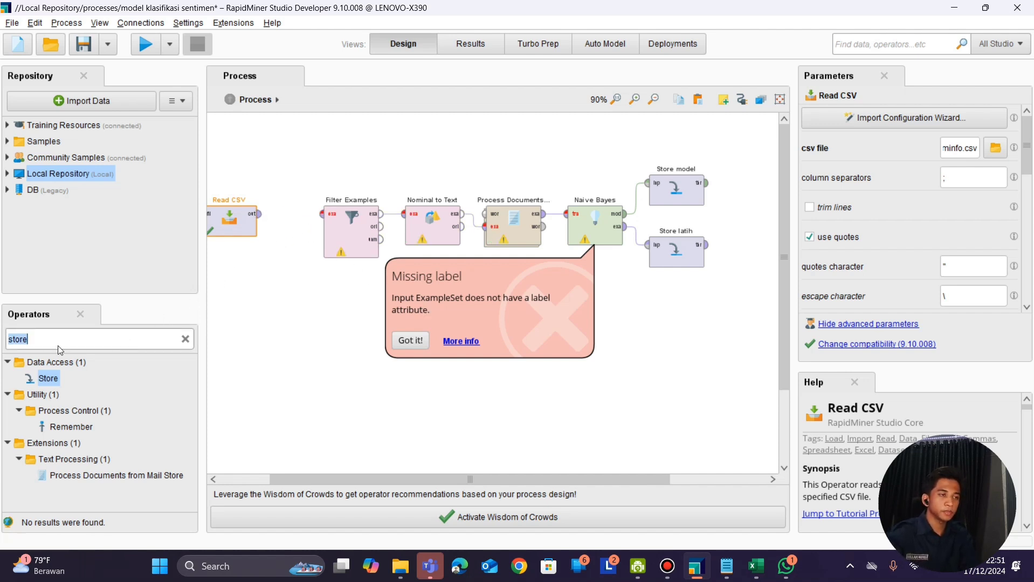
text(set)
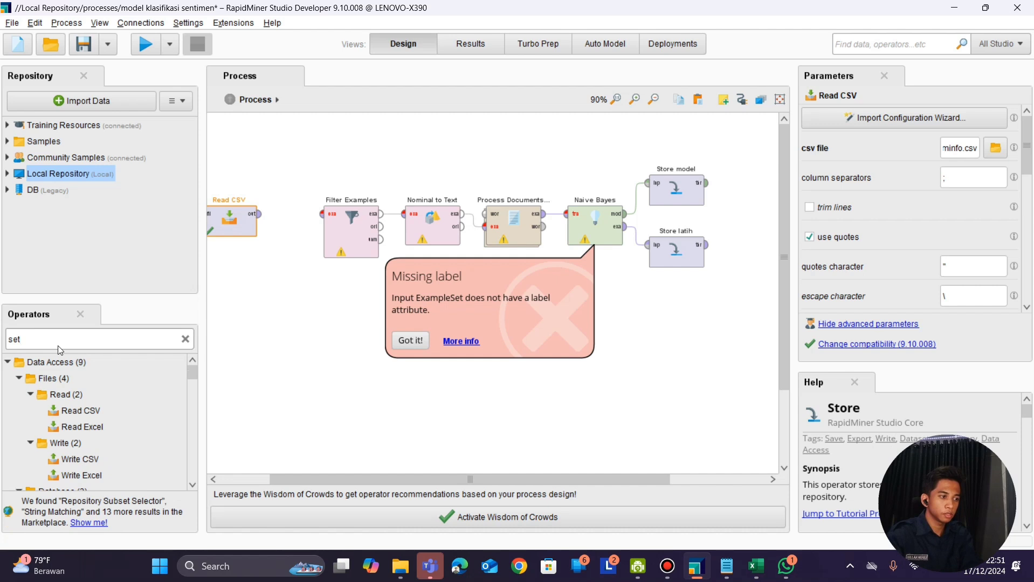
text( rol)
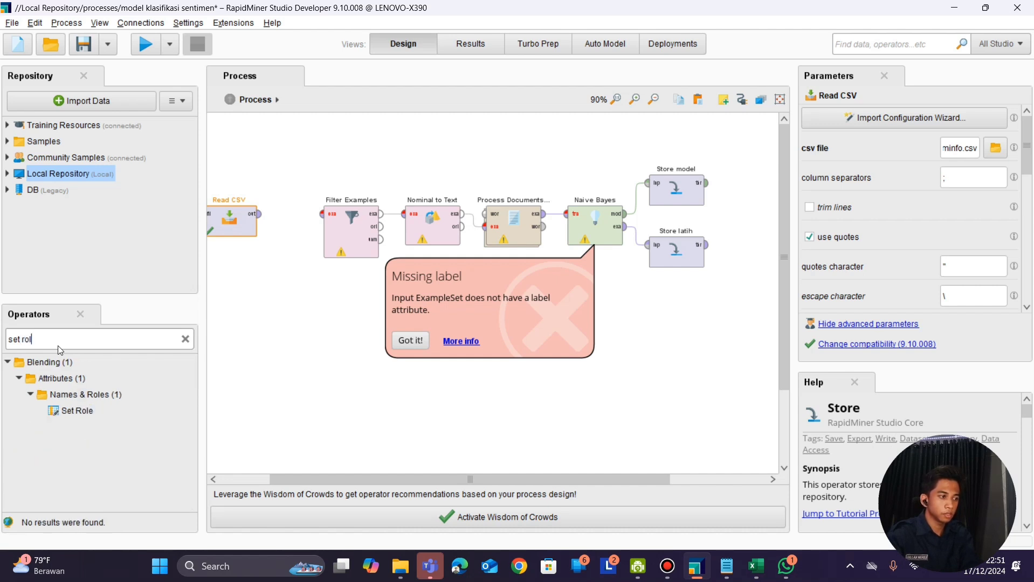
click(79, 414)
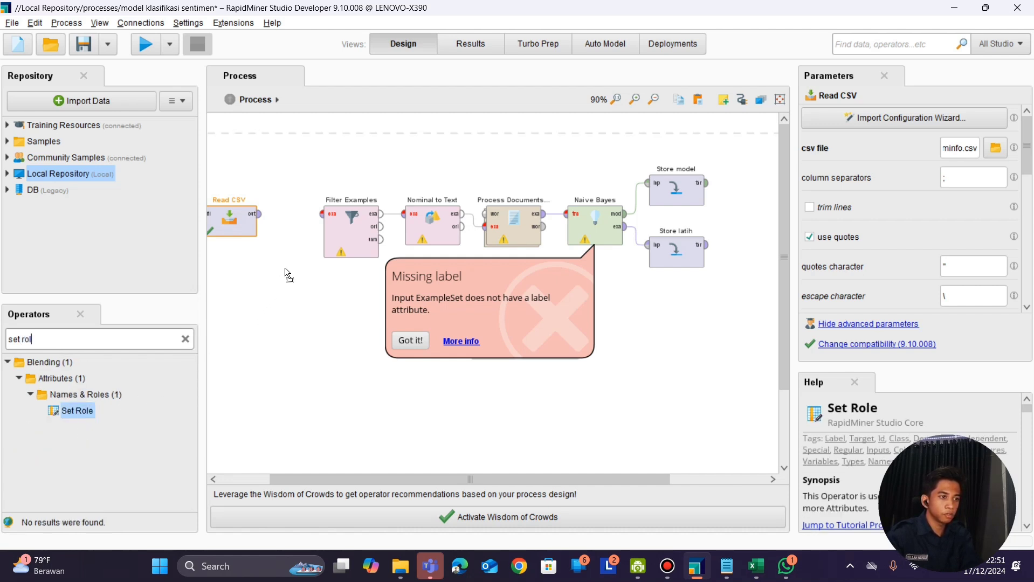
drag(285, 268, 298, 279)
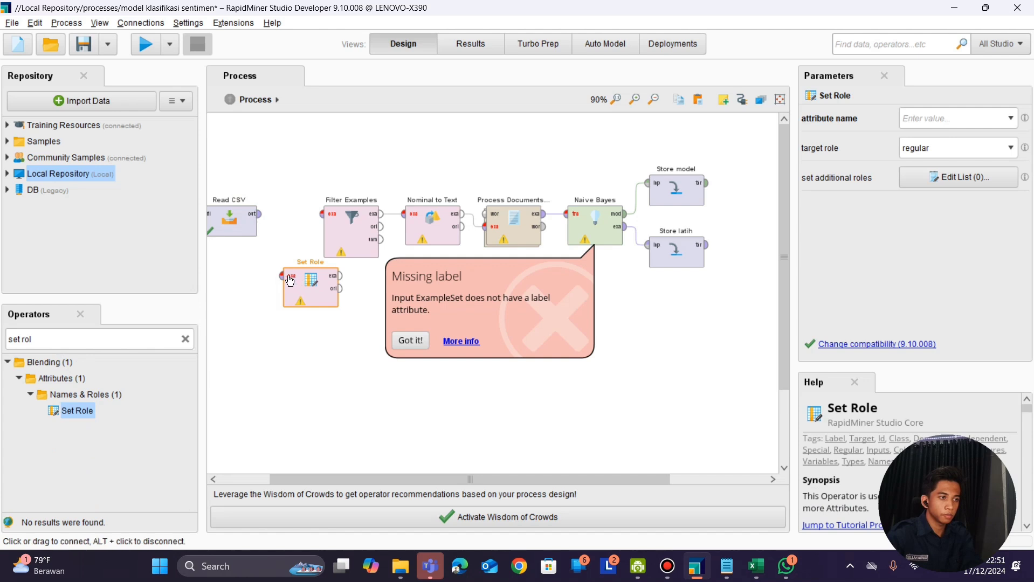
Step: Wire Read CSV's output into Set Role and Set Role's example set output into Filter Examples
click(282, 276)
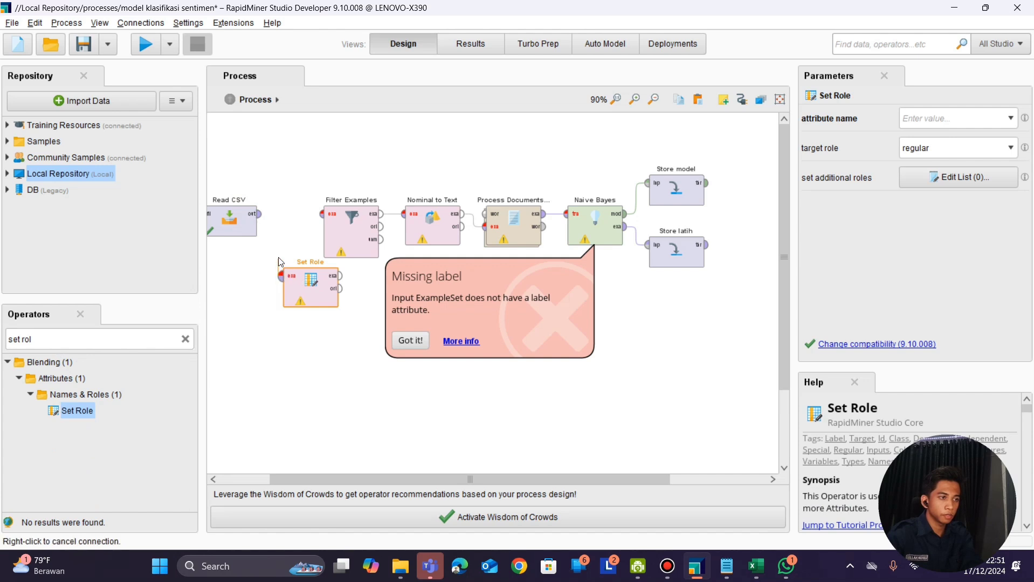
click(258, 211)
drag(302, 278, 296, 265)
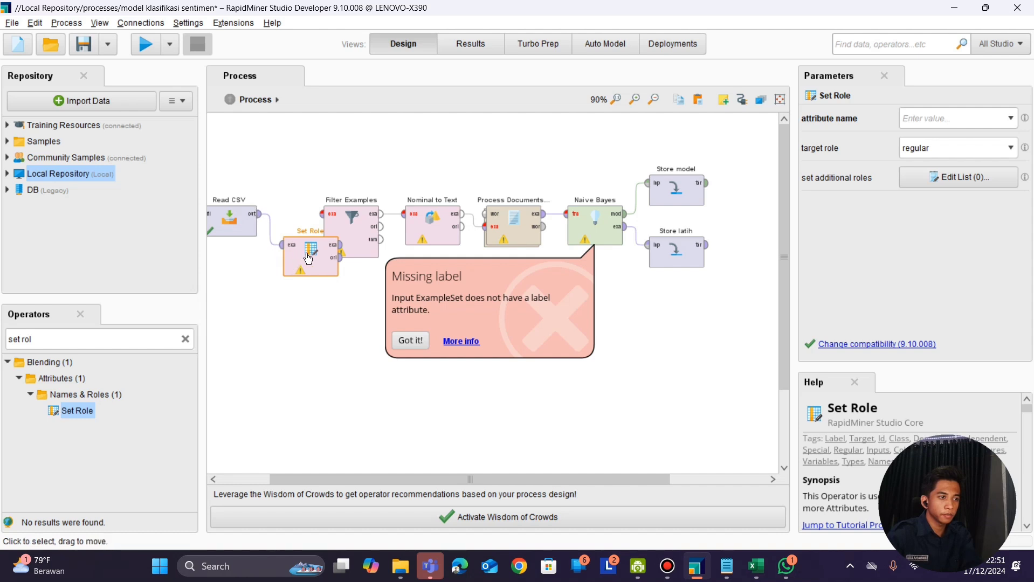
drag(309, 258, 268, 288)
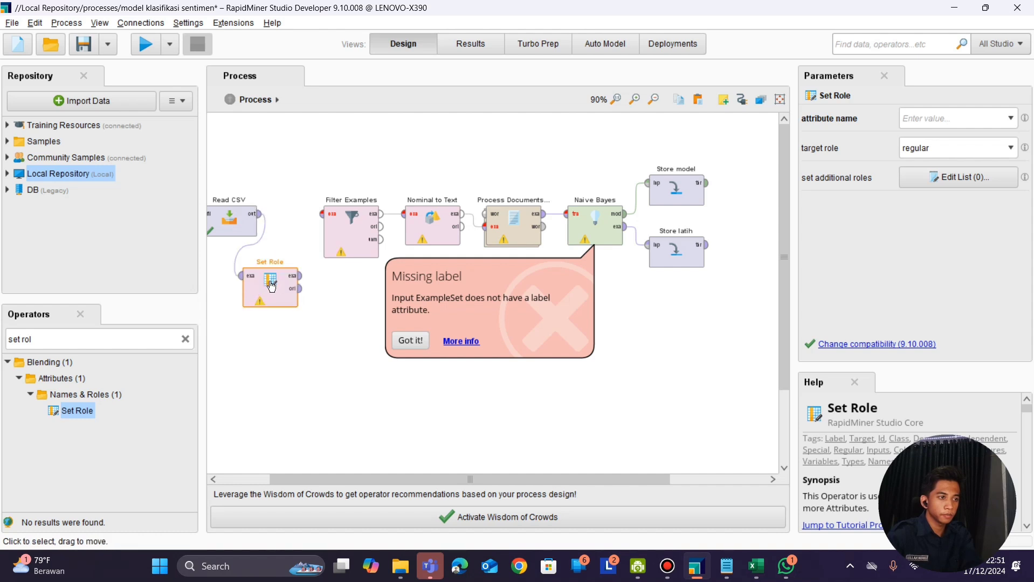
click(300, 276)
click(322, 214)
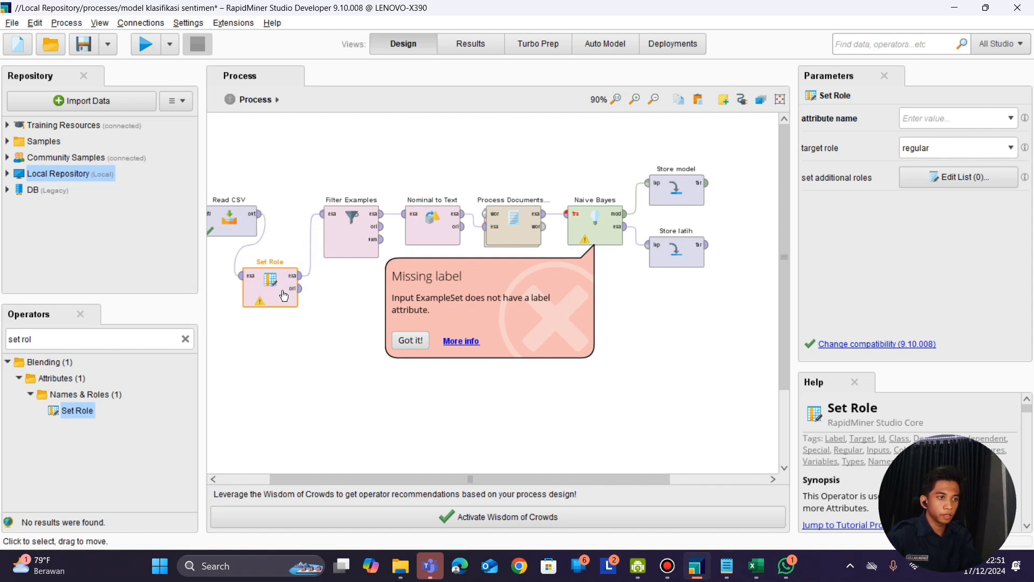
Step: Give the Sentimen attribute the target role label in Set Role and run the process
click(1011, 119)
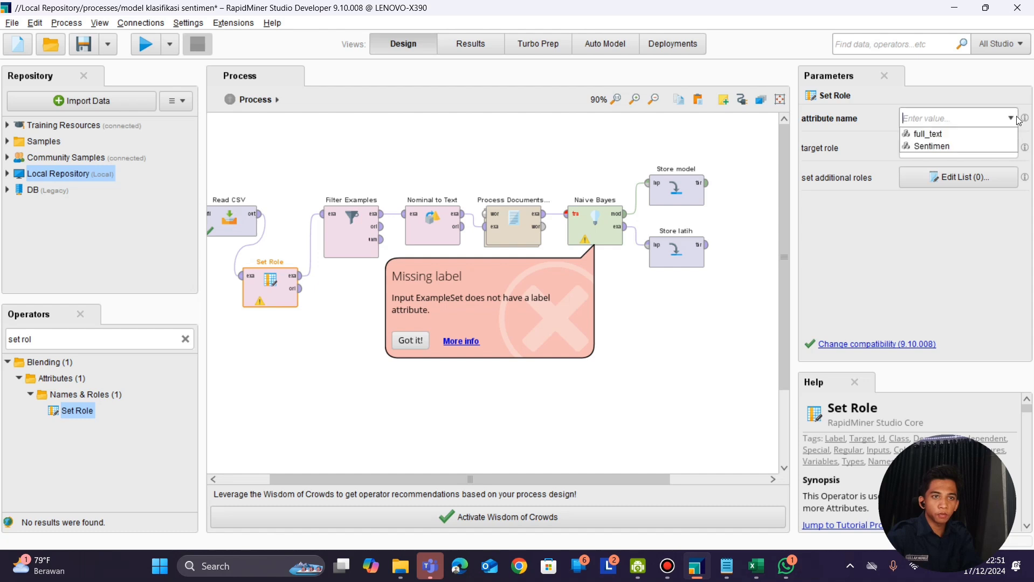
click(977, 142)
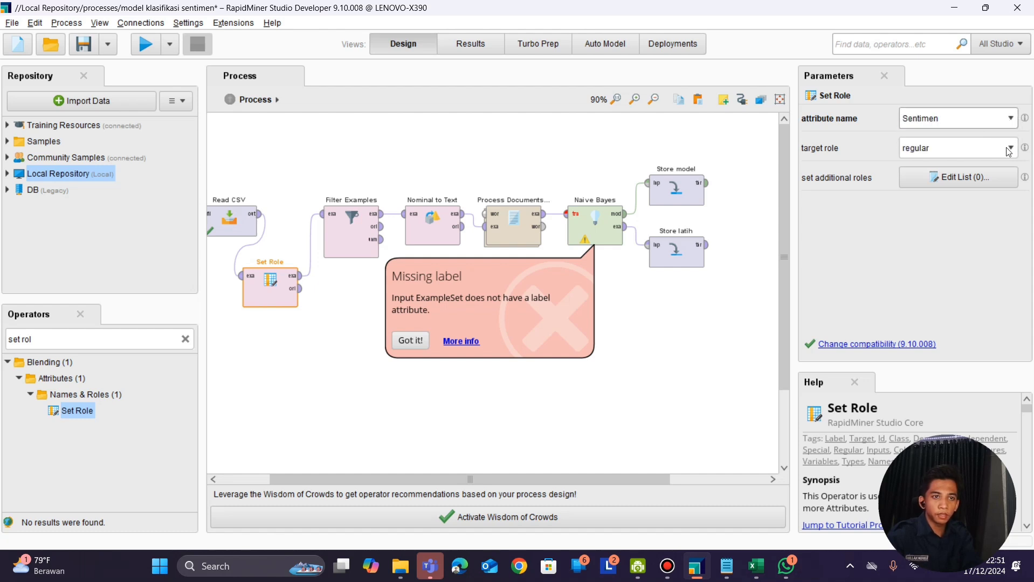
click(977, 147)
click(969, 184)
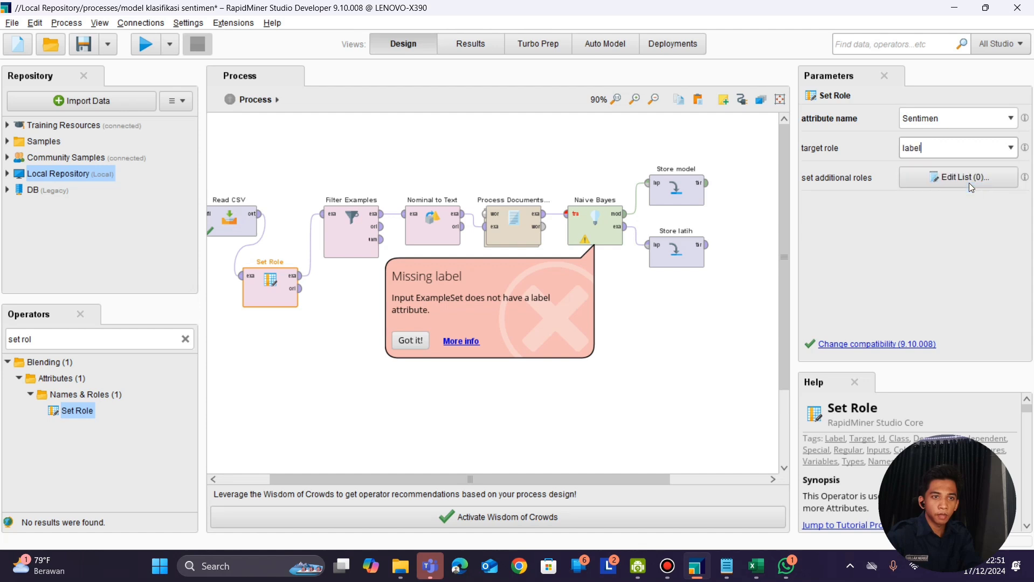
click(140, 49)
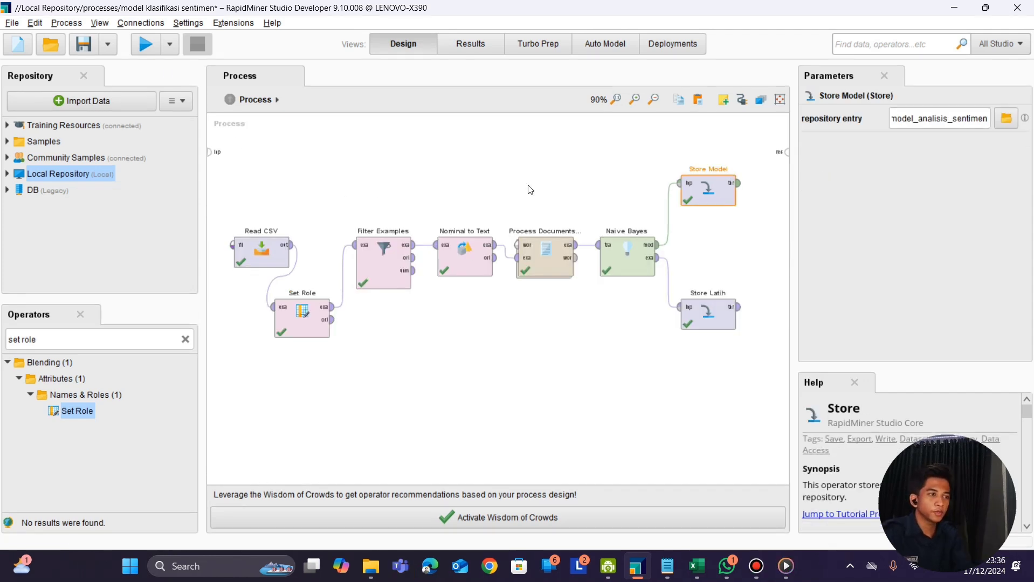
Step: Check the stored latih_analisis_sentimen data table in the Local Repository's data folder
click(7, 173)
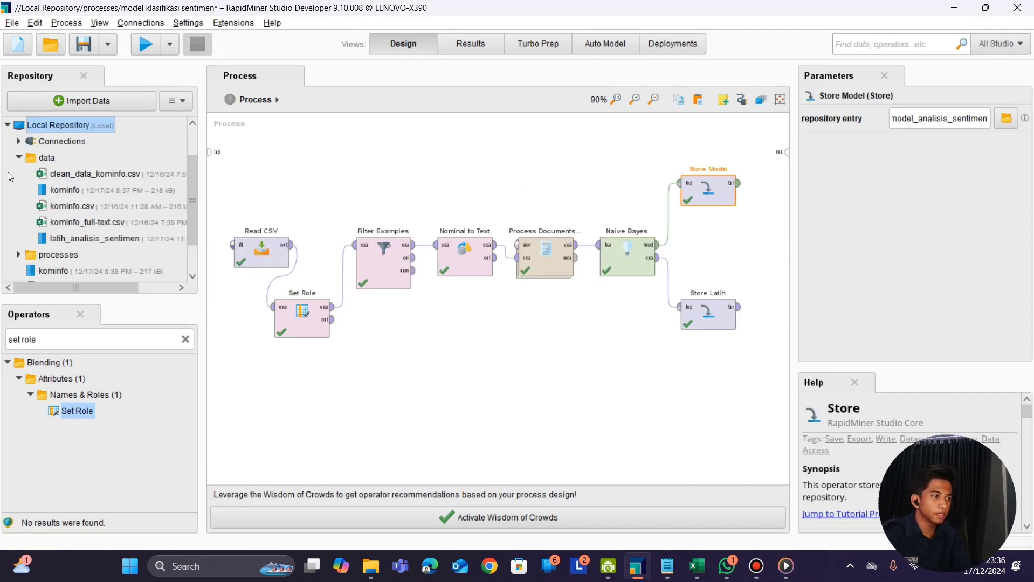
click(82, 237)
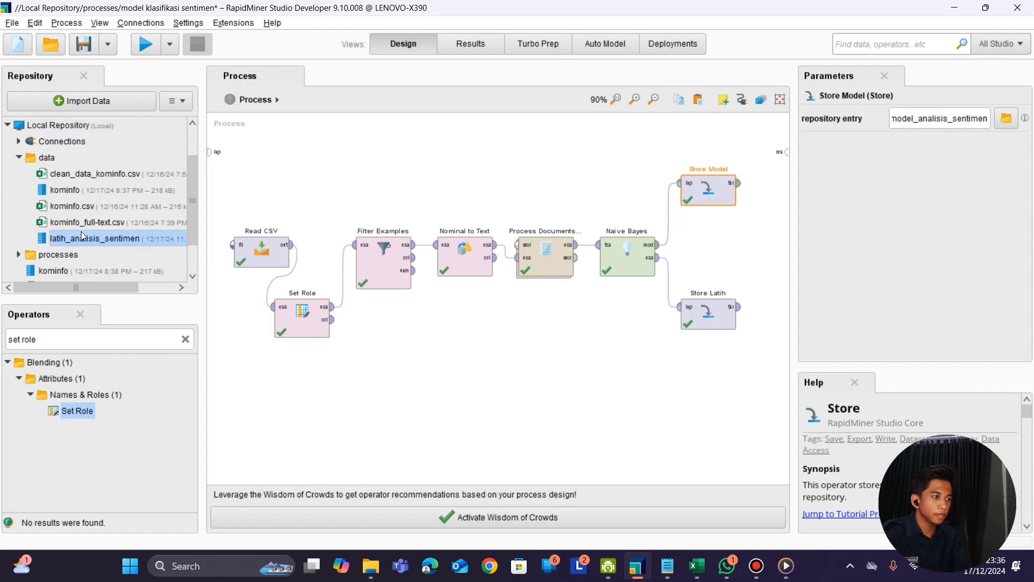
mouse_move(100, 241)
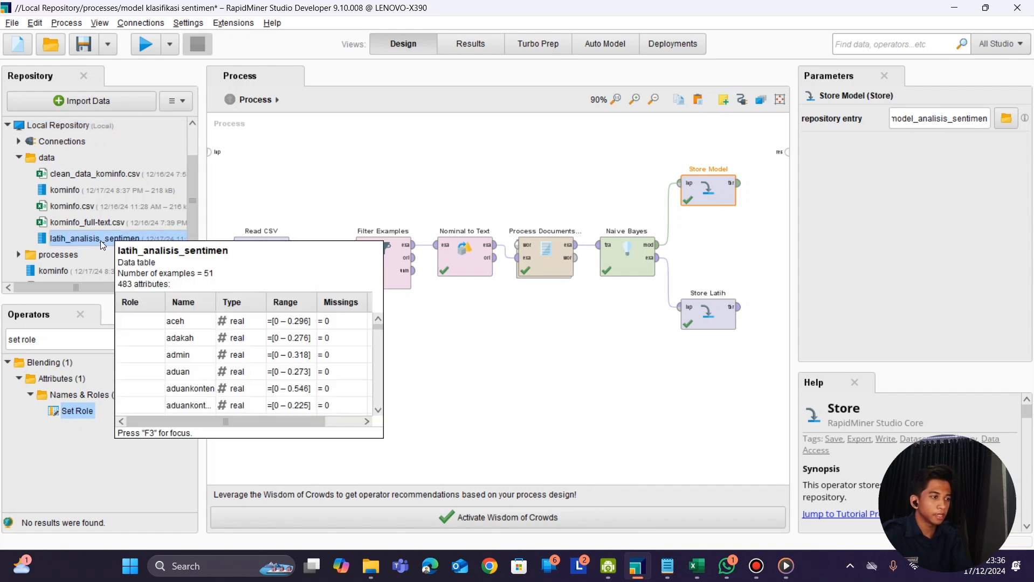
drag(191, 212, 190, 226)
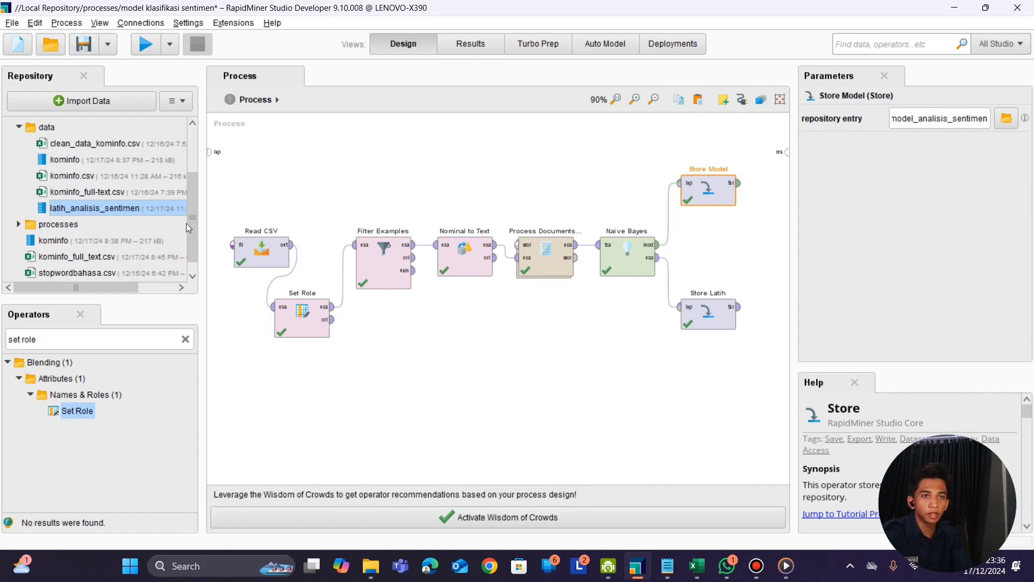
click(526, 339)
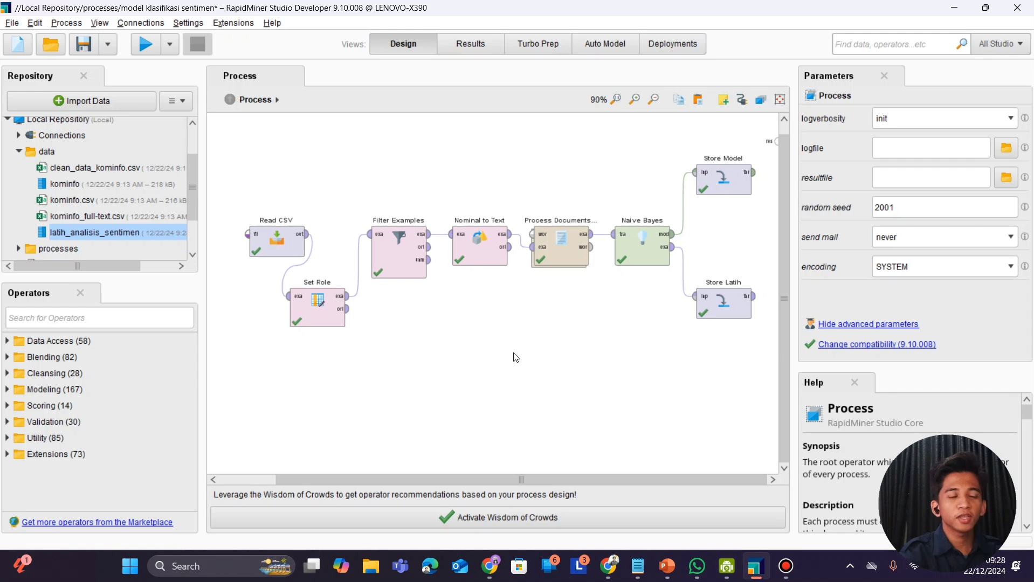
Step: Remove both Set Role connections and connect Read CSV directly to Filter Examples
alt+click(304, 268)
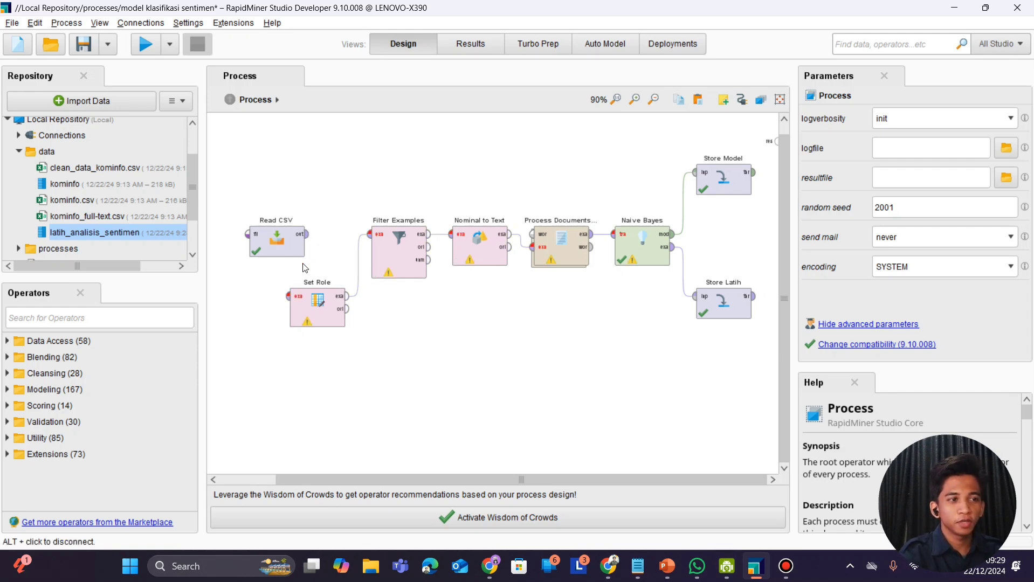
click(358, 265)
click(306, 234)
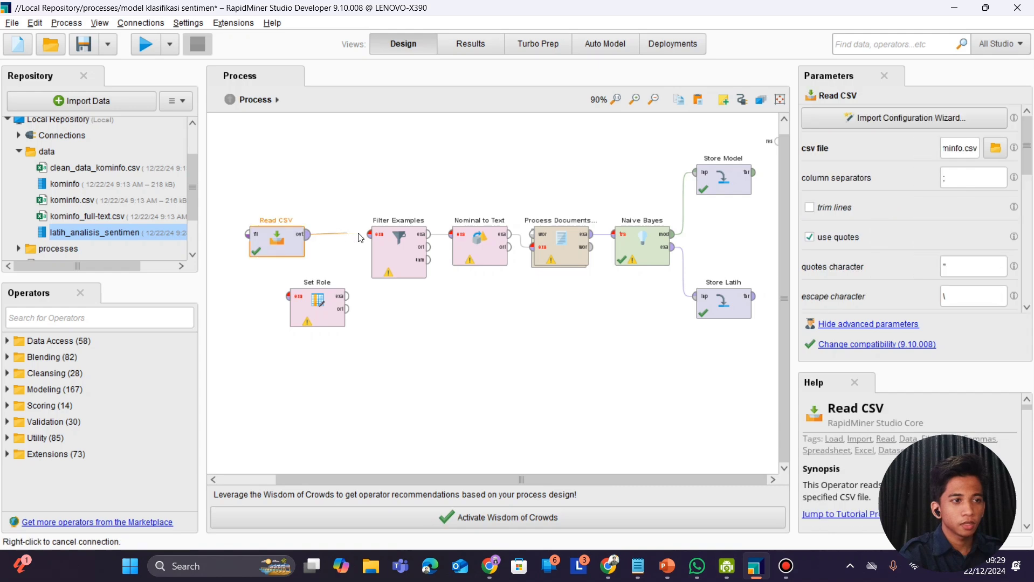
click(370, 234)
Step: Disable the unconnected Set Role operator and run the process without it
click(307, 324)
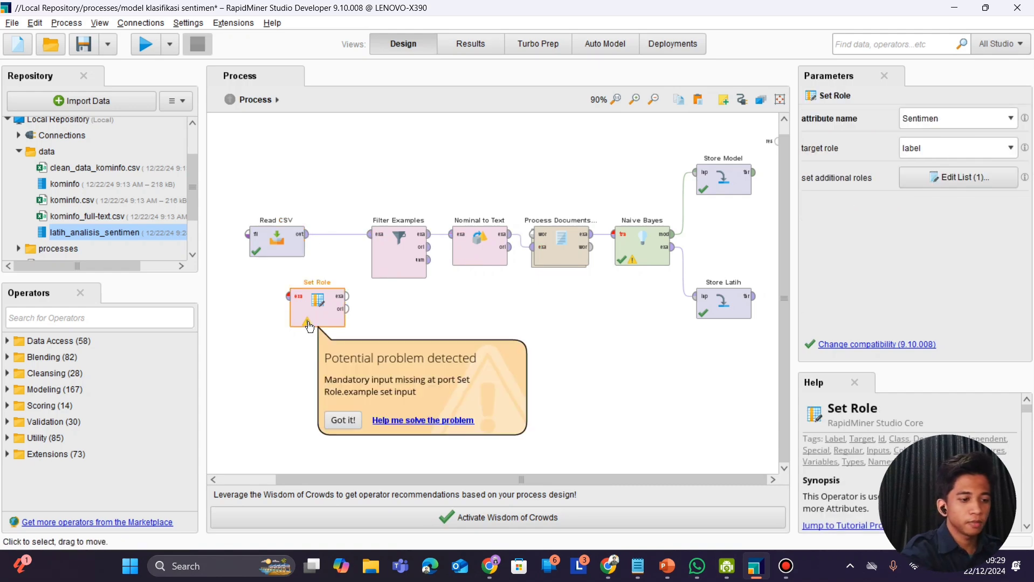
key(ctrl+e)
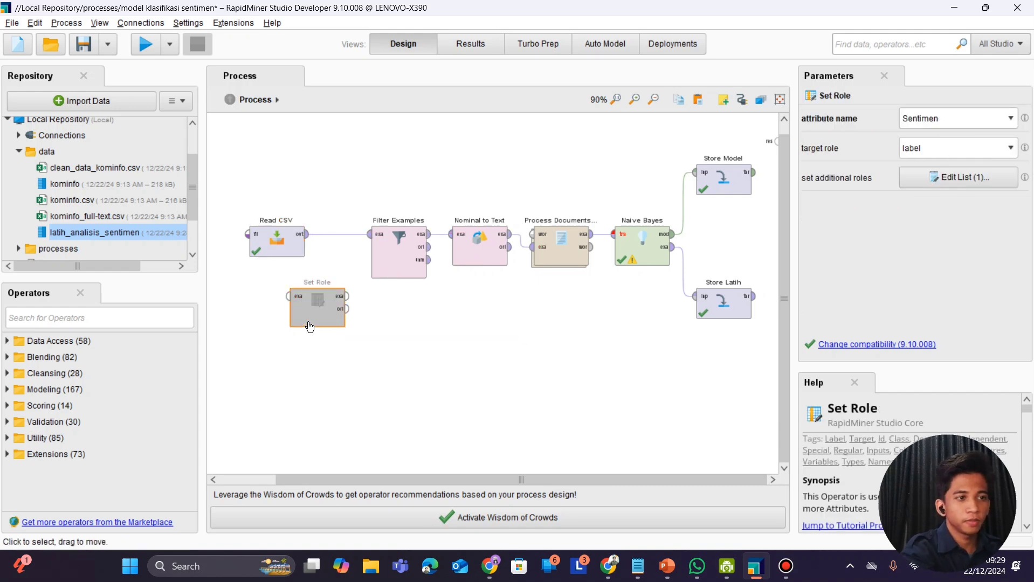
click(142, 44)
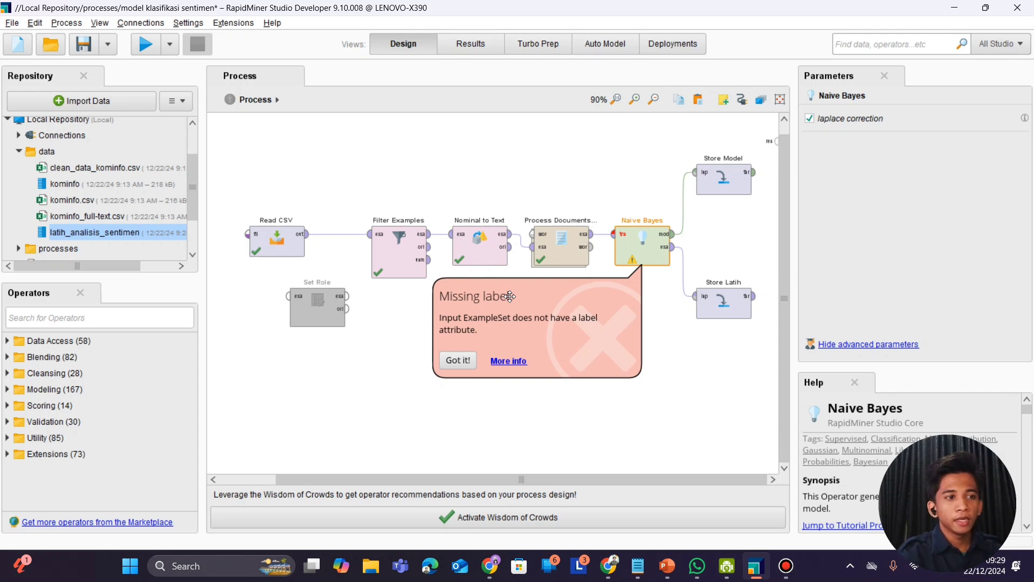
Step: Import clean_data_kominfo.csv from RapidMiner's Local Repository folder into Read CSV with the import wizard, keeping the default data format up to column formatting
click(277, 247)
double_click(277, 243)
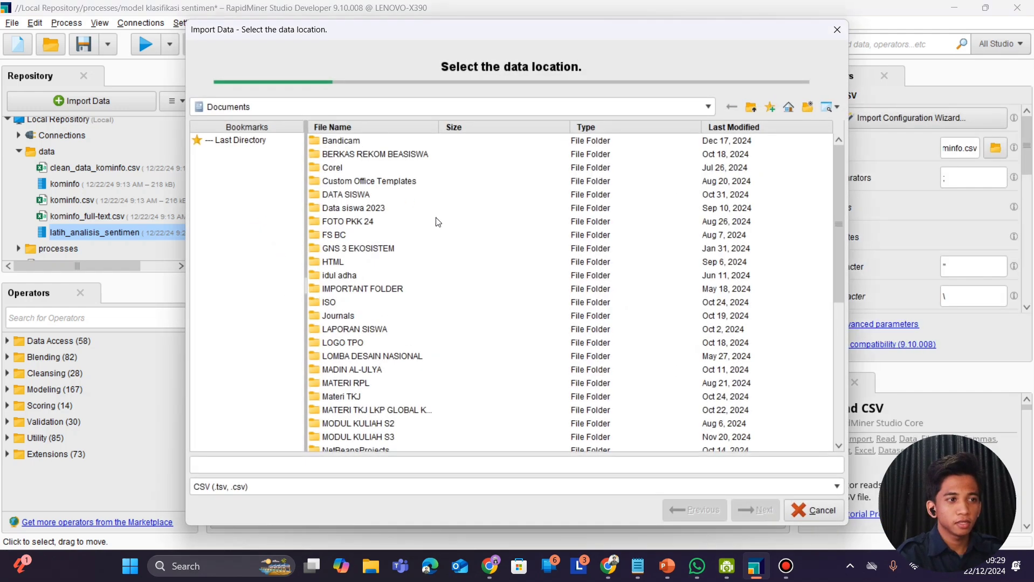
scroll(463, 269, down, 6)
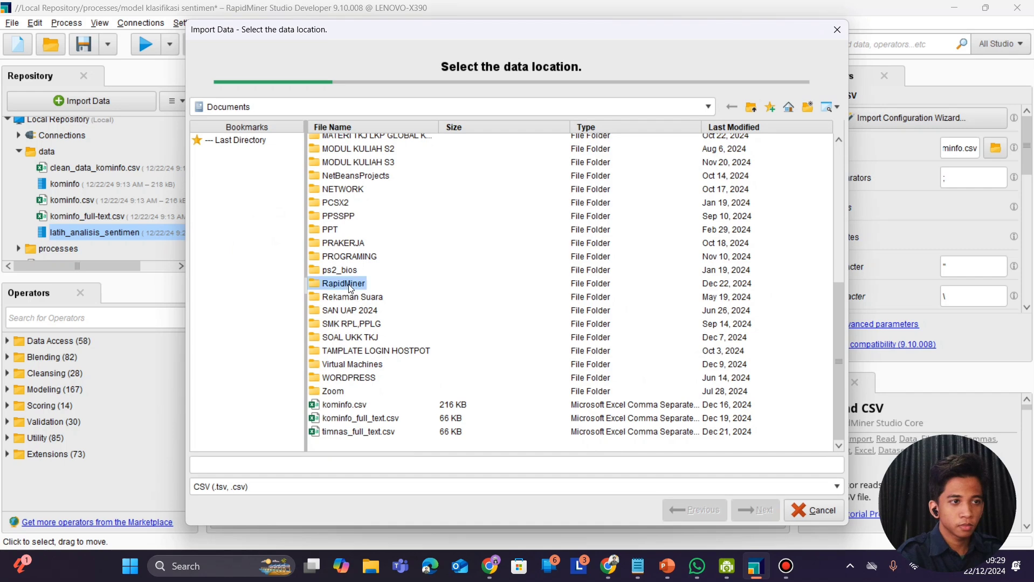
double_click(343, 284)
click(341, 144)
double_click(341, 145)
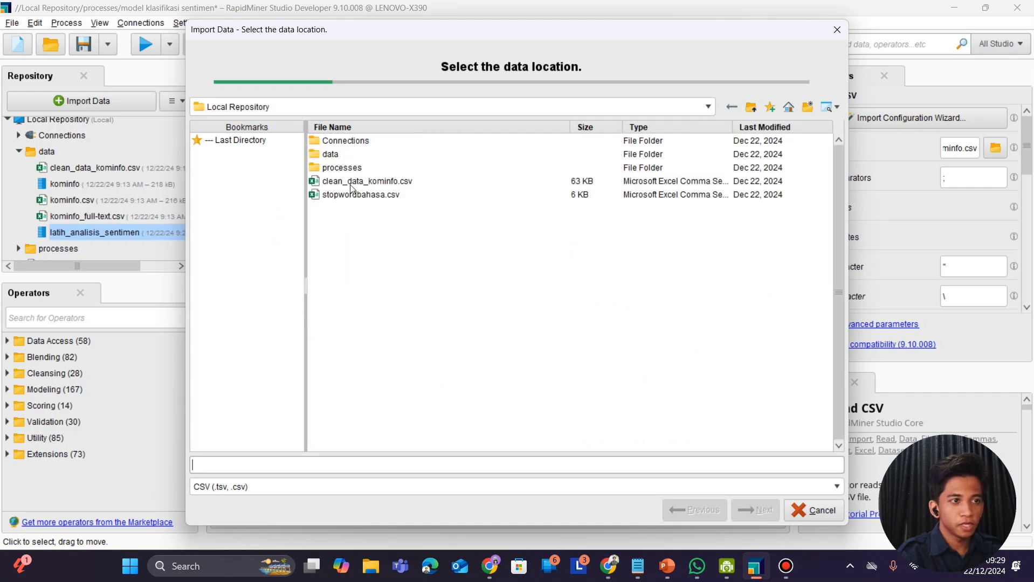
click(355, 184)
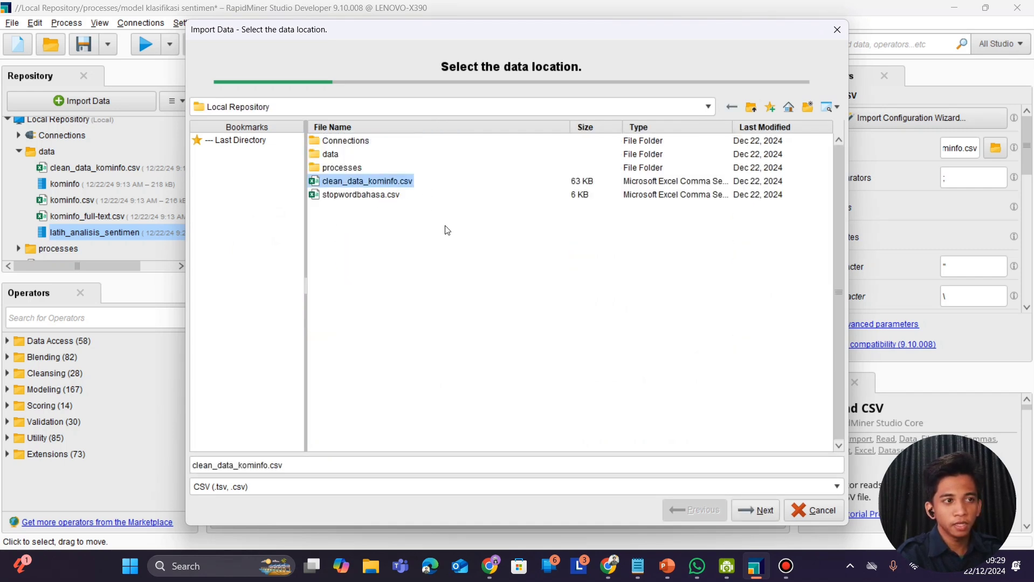
click(746, 515)
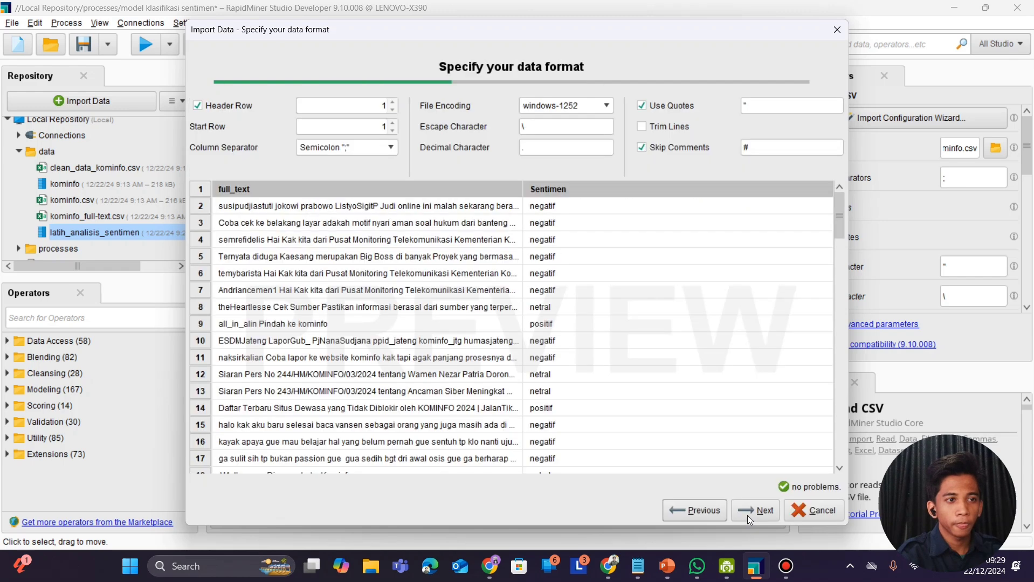
click(747, 516)
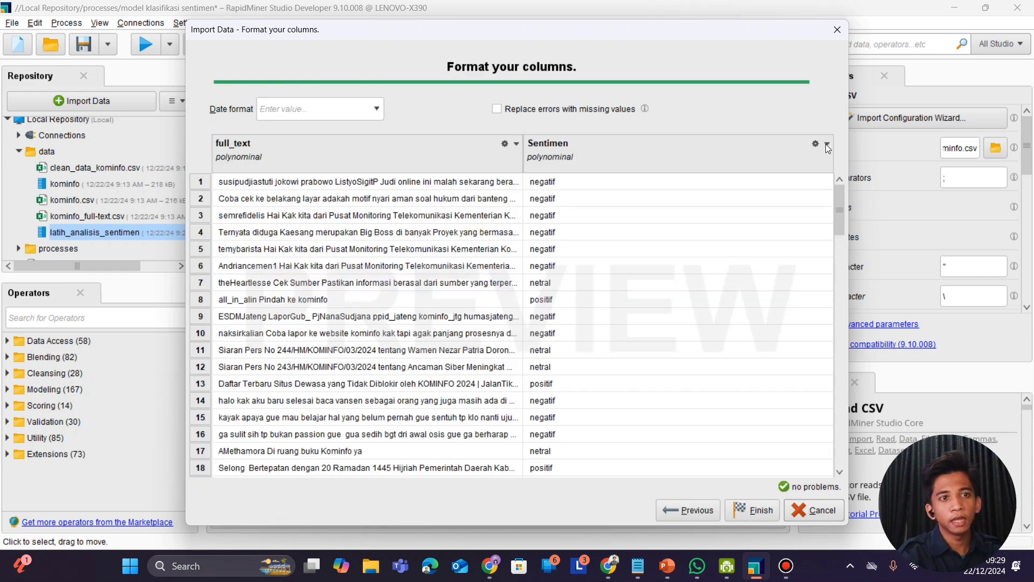
Step: Assign the label role to the Sentimen column in the Read CSV import, finish the import and run the process
click(827, 144)
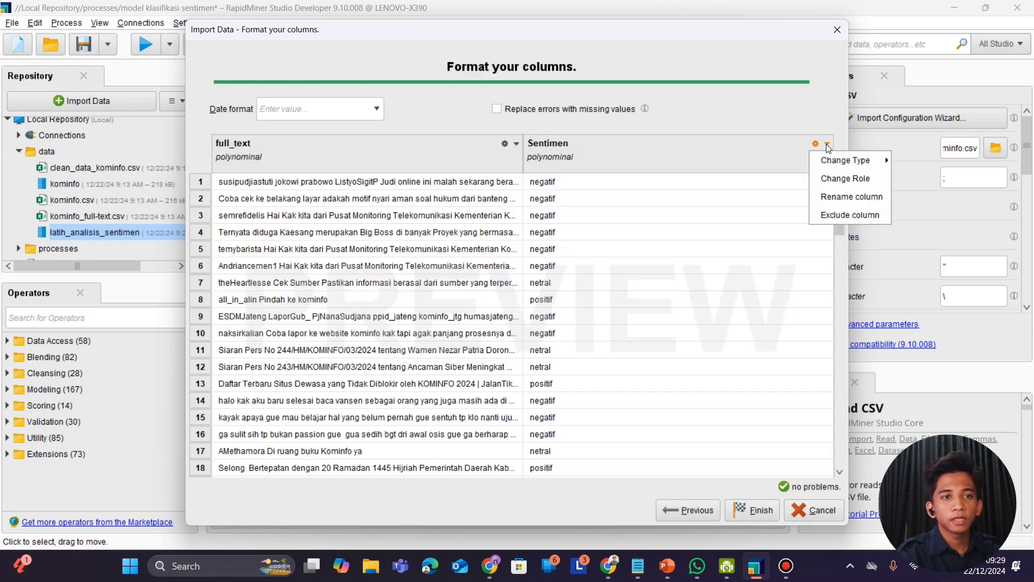
click(835, 185)
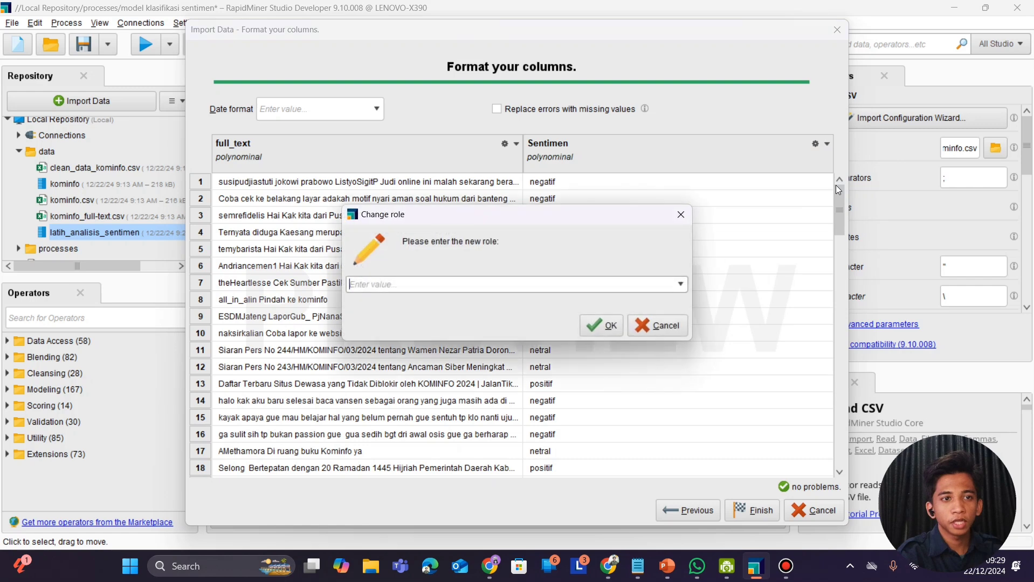
click(681, 285)
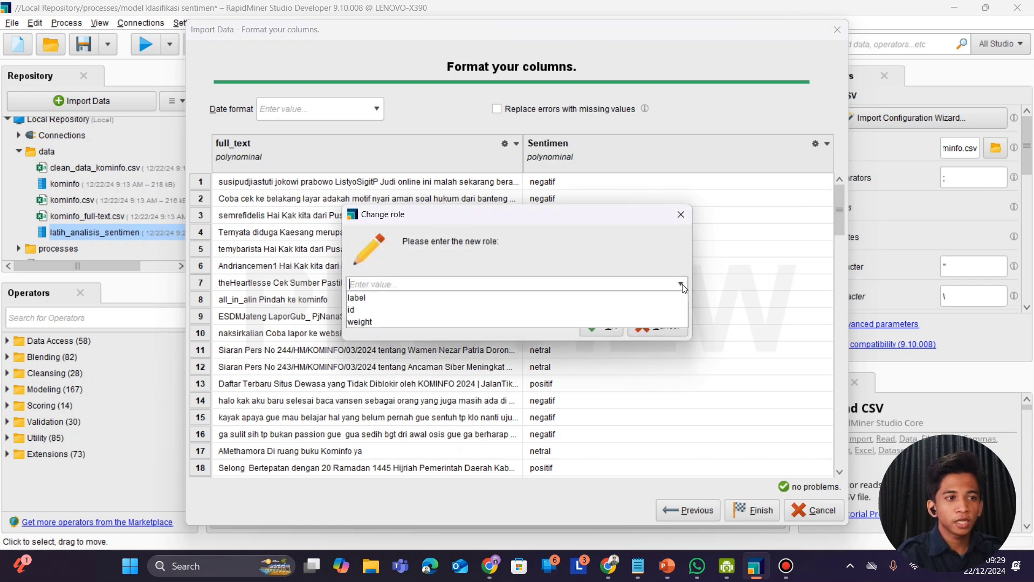
click(649, 295)
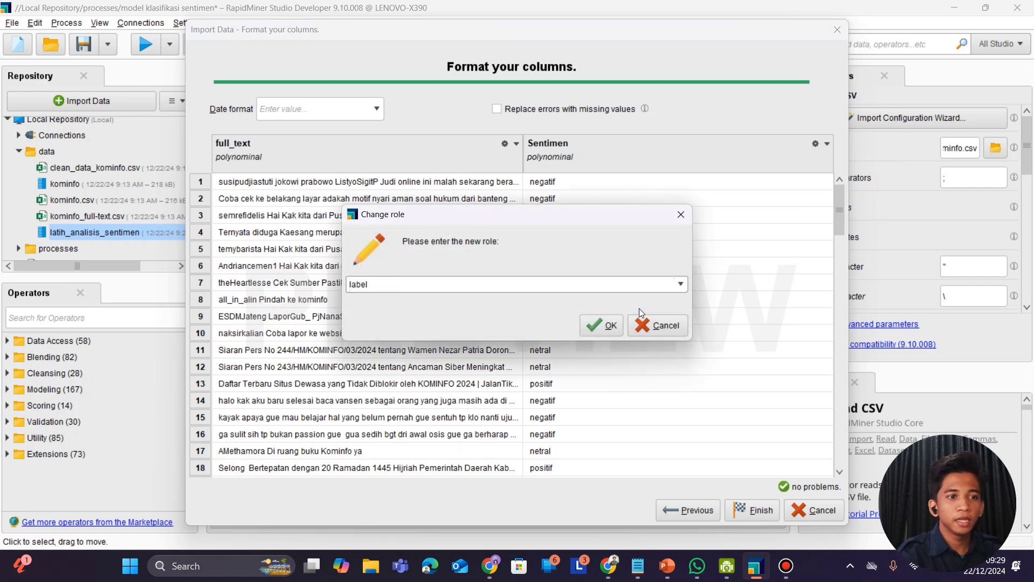
click(617, 321)
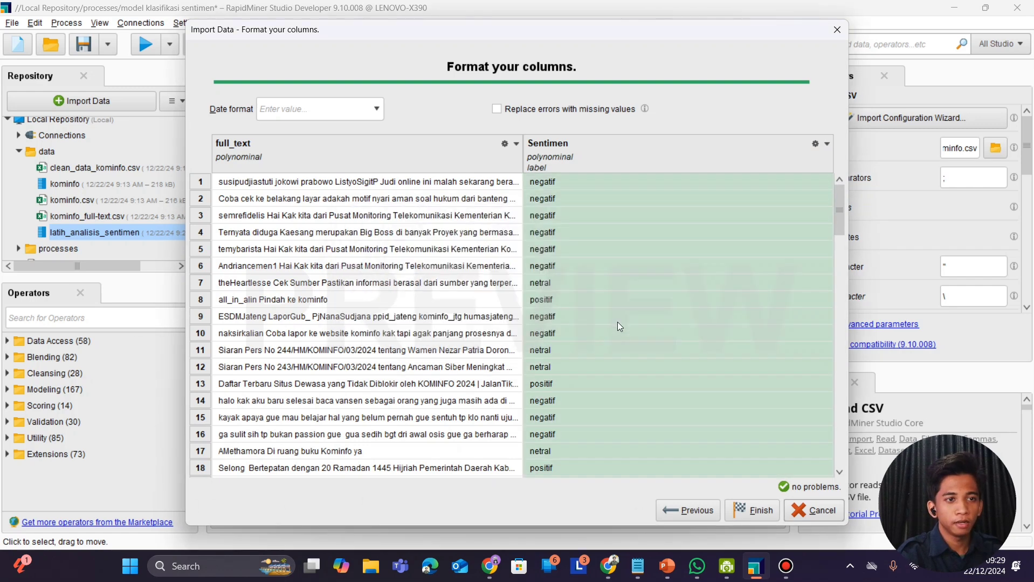
click(753, 509)
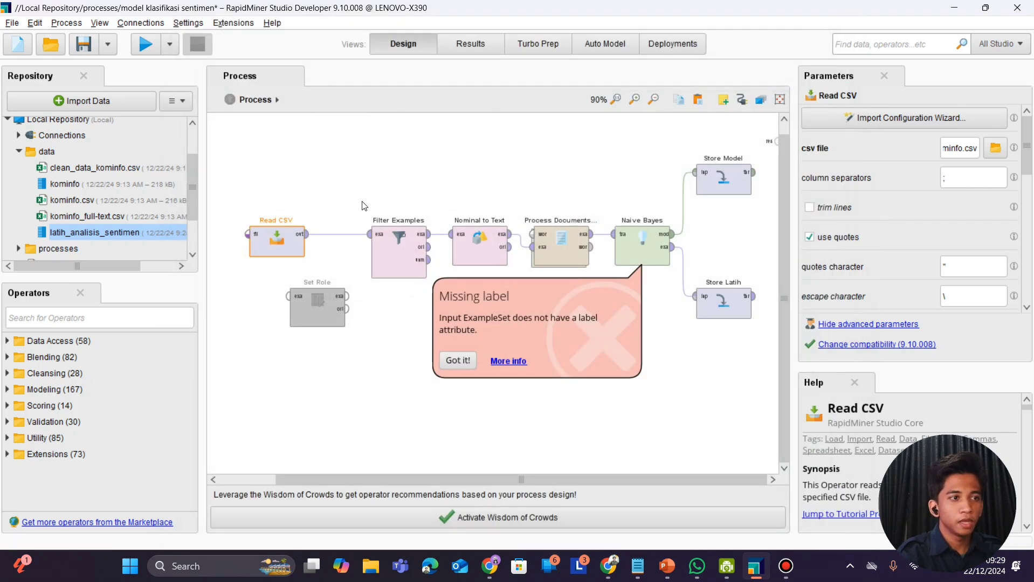
click(145, 46)
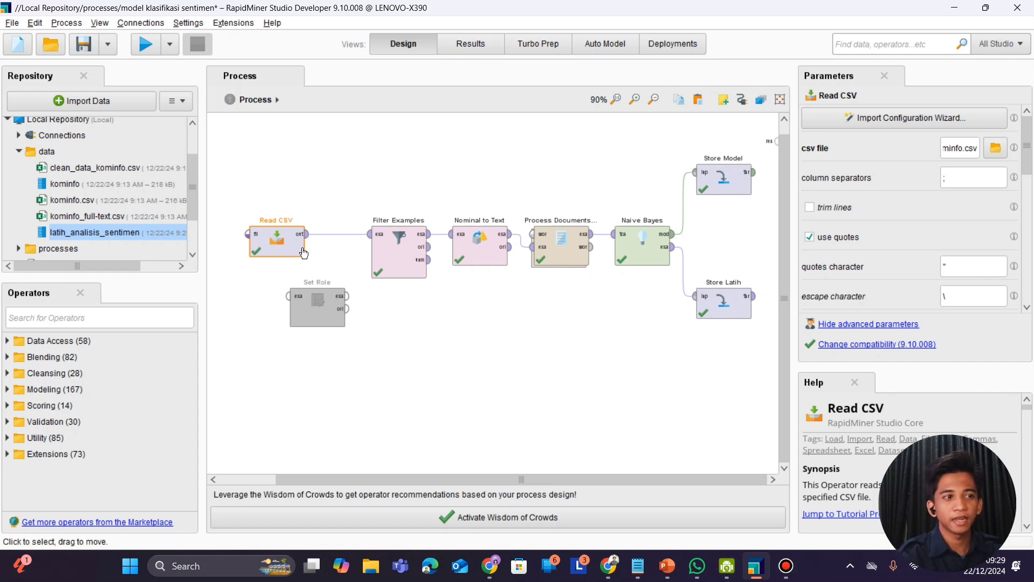
Step: Remove the direct Read CSV to Filter Examples connection, then enable Set Role and wire it between those two operators
click(335, 240)
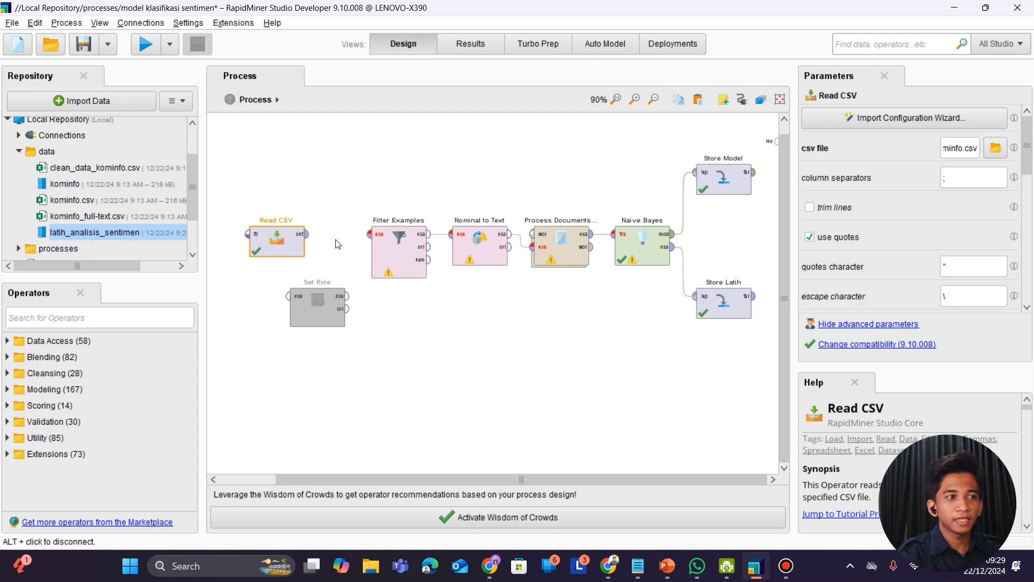
mouse_move(310, 245)
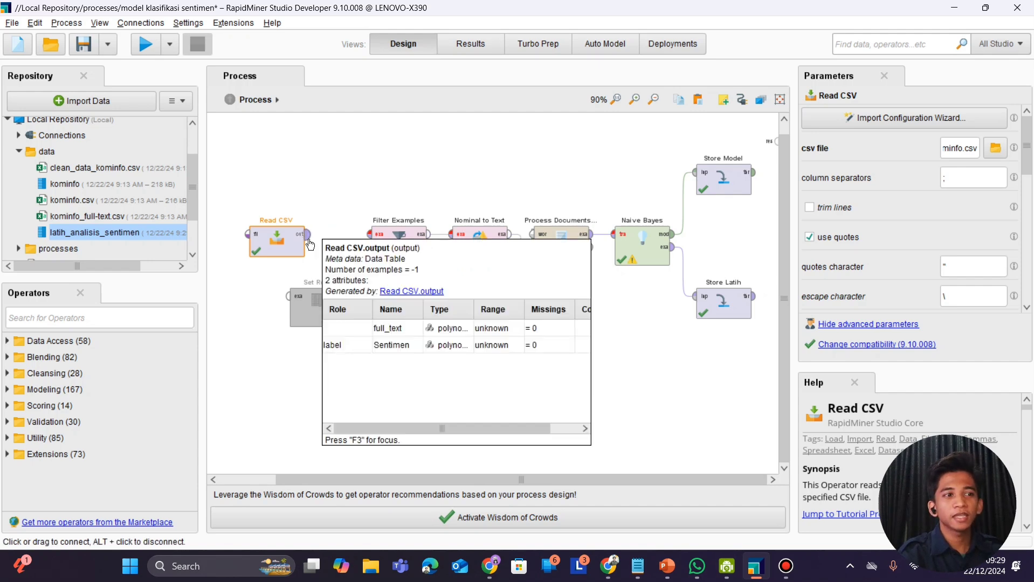
click(306, 235)
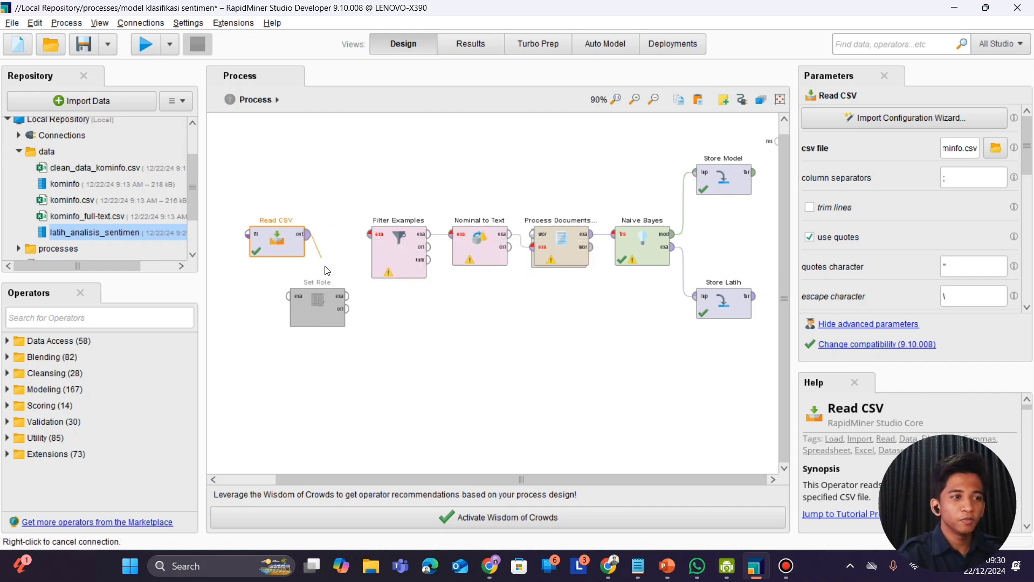
click(318, 306)
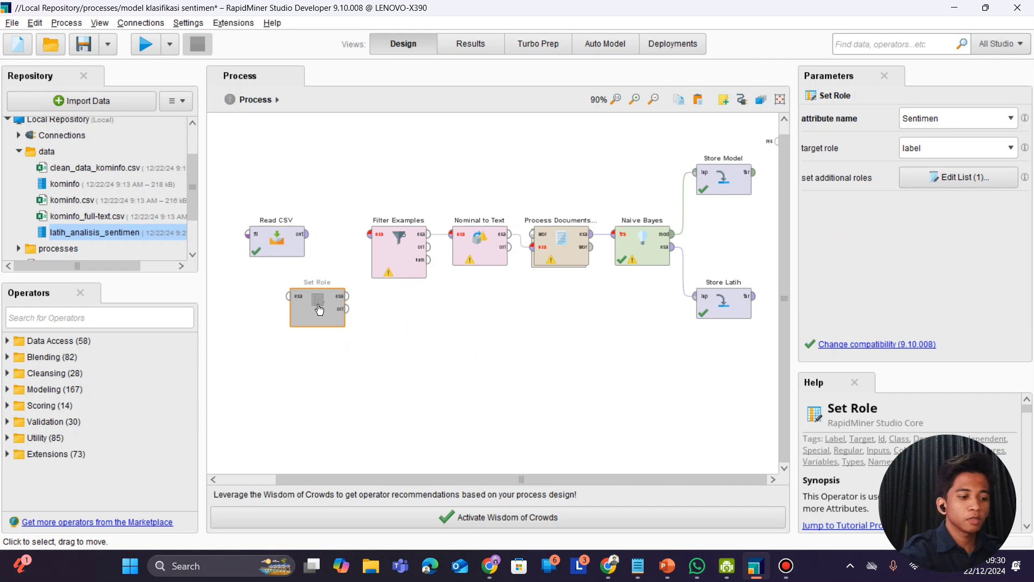
click(306, 235)
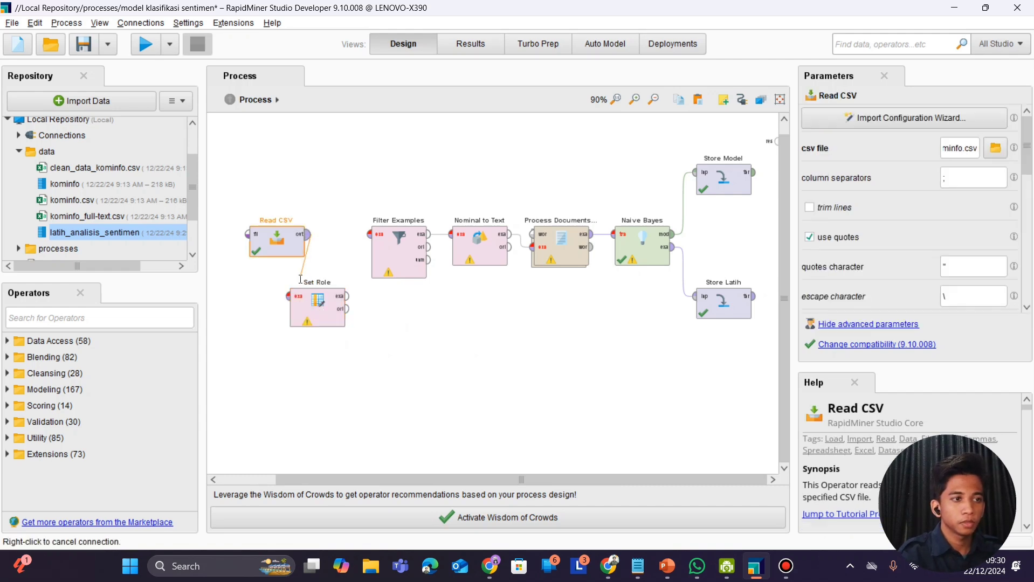
click(291, 299)
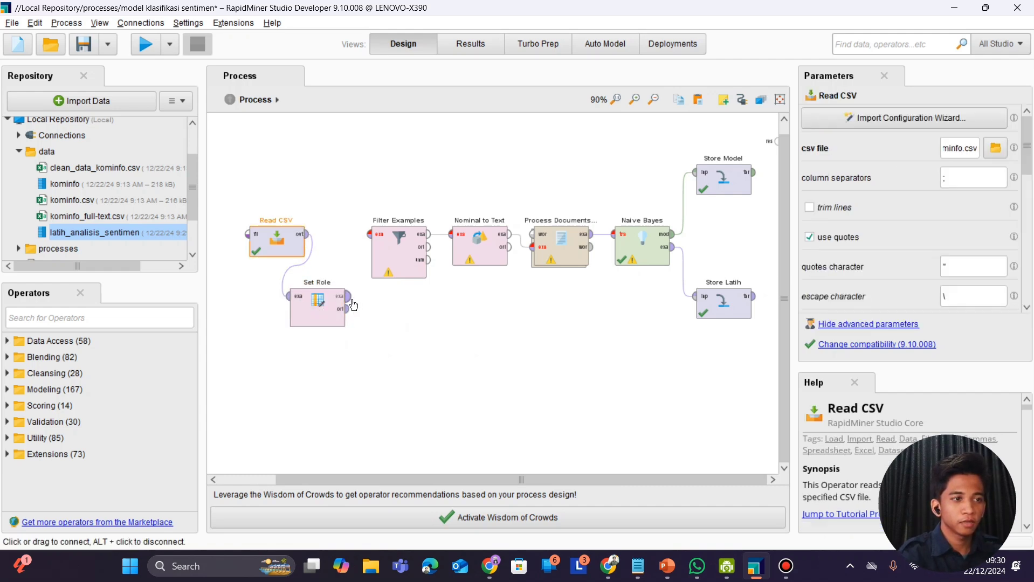
click(351, 304)
click(350, 303)
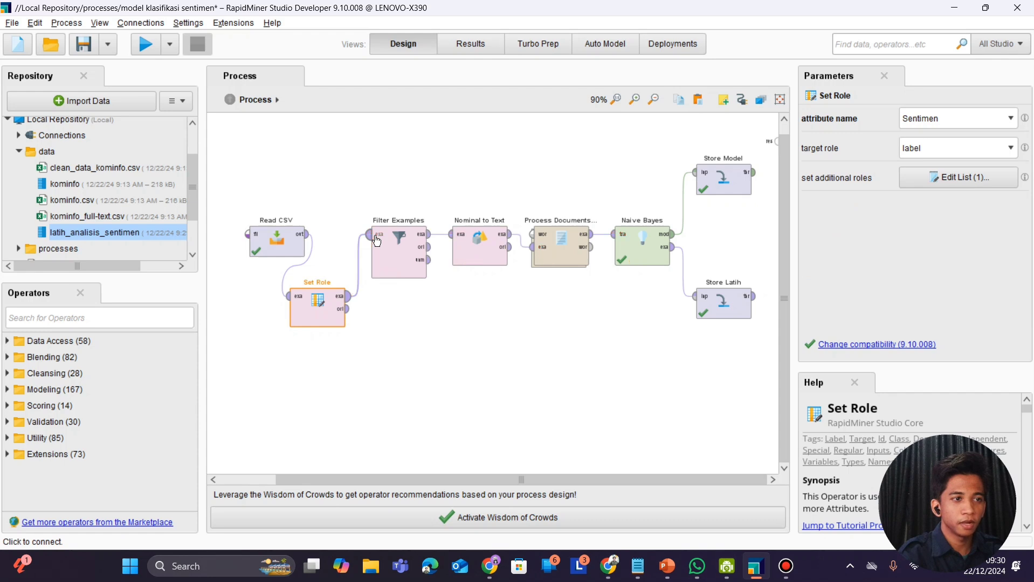
click(370, 234)
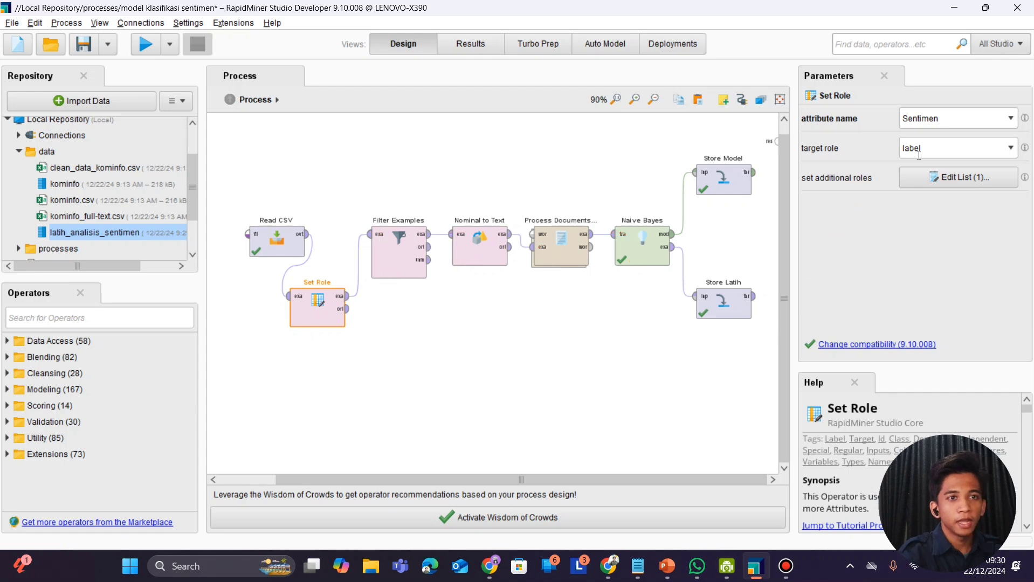
Step: Set the Set Role operator's attribute name to Sentimen and target role to label, and run the process
click(1013, 119)
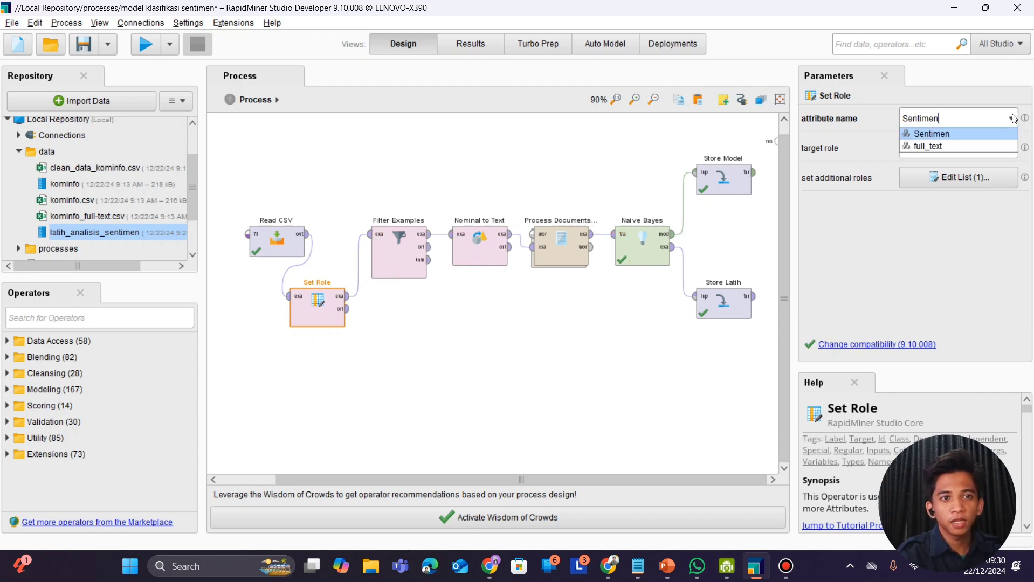
click(995, 136)
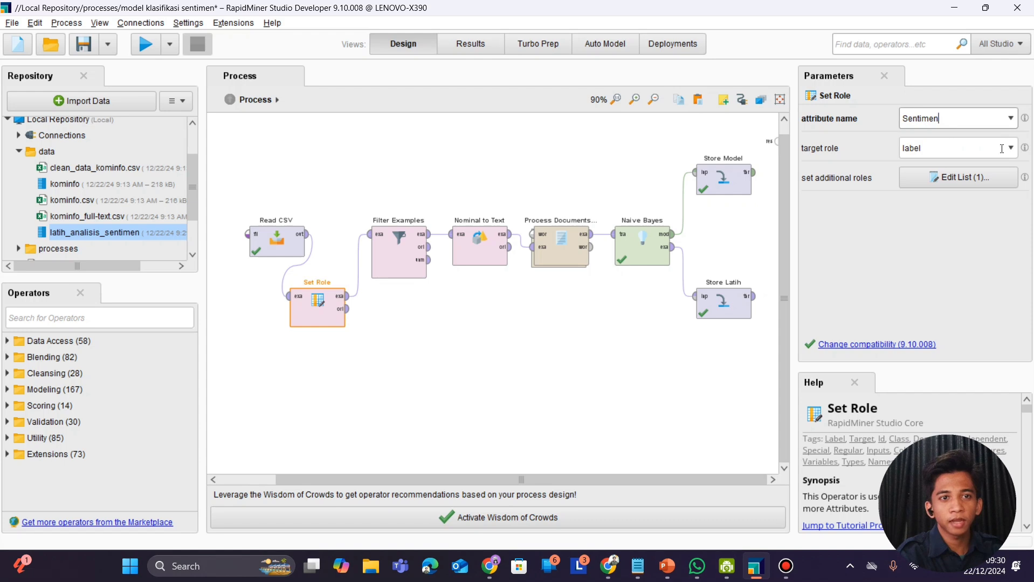
click(1009, 149)
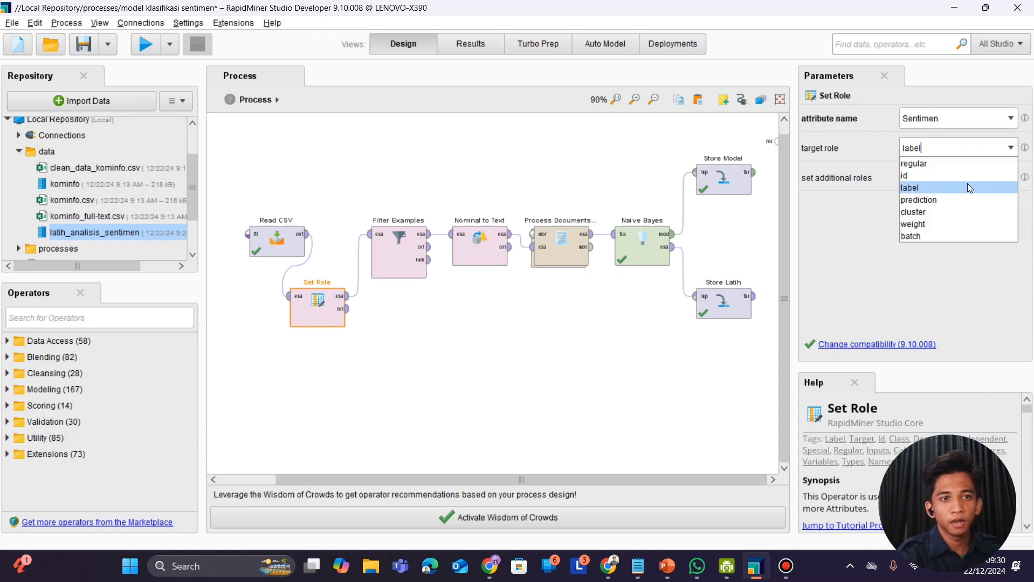
click(966, 186)
click(147, 45)
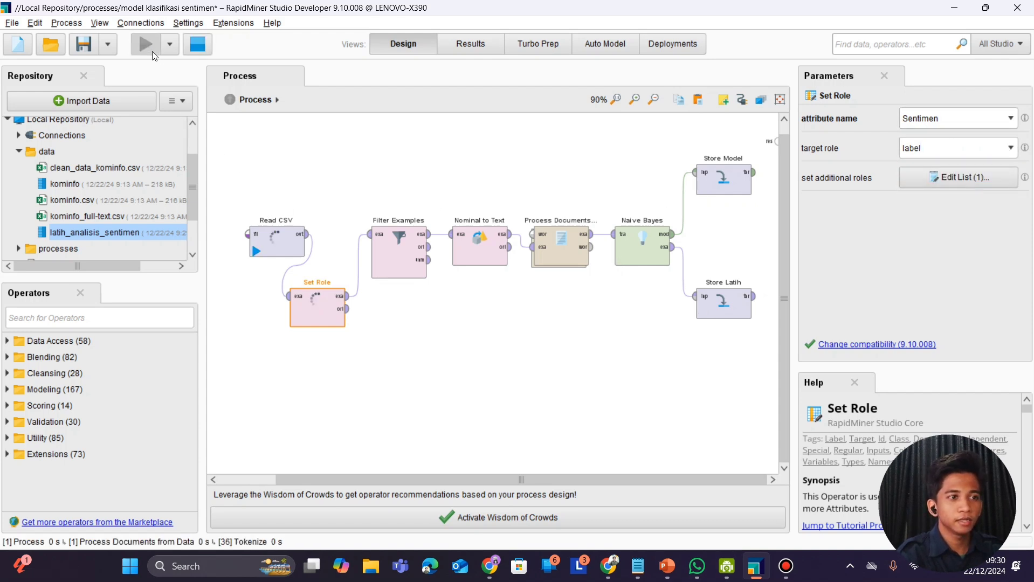
click(557, 337)
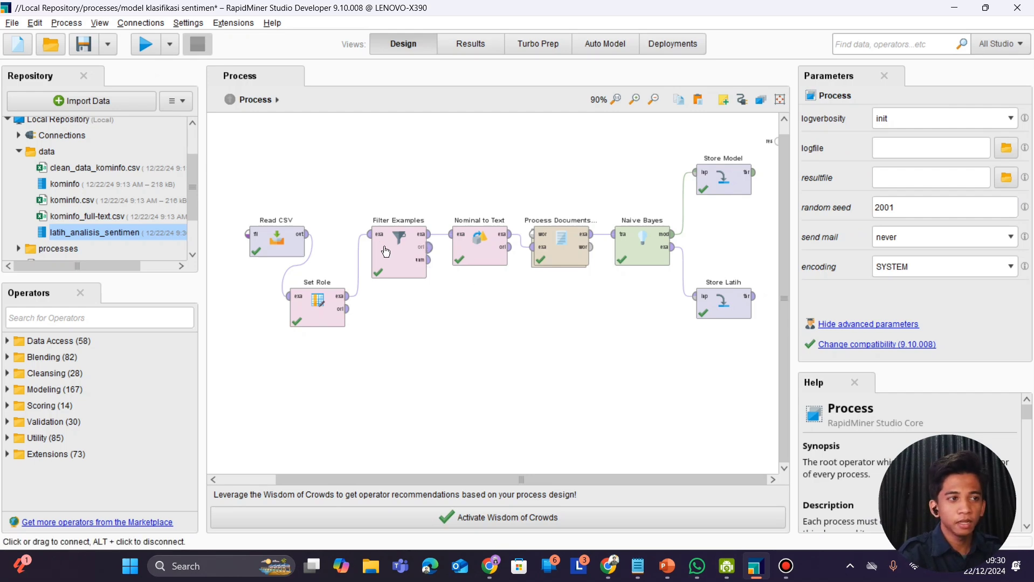
click(292, 253)
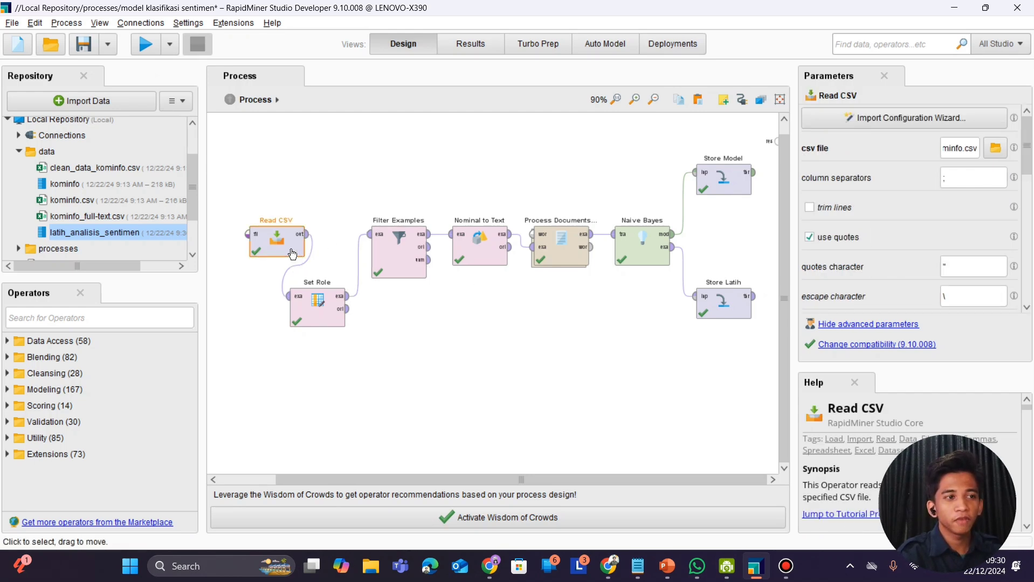
click(322, 317)
click(470, 341)
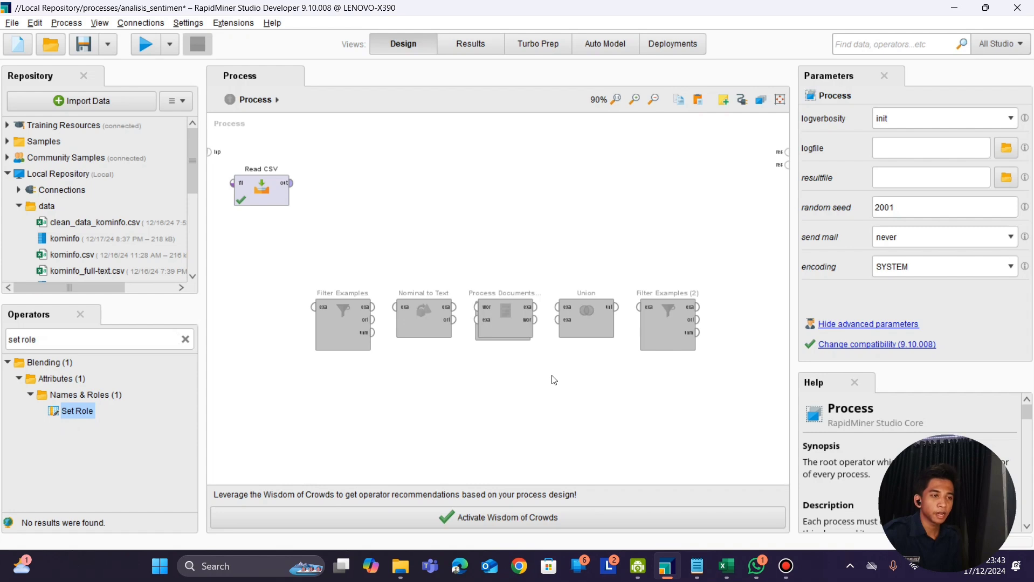
Step: Place the disabled Filter Examples operator beside Read CSV in the analisis_sentimen process, enable it and connect Read CSV's output to it
click(344, 327)
drag(343, 327, 360, 203)
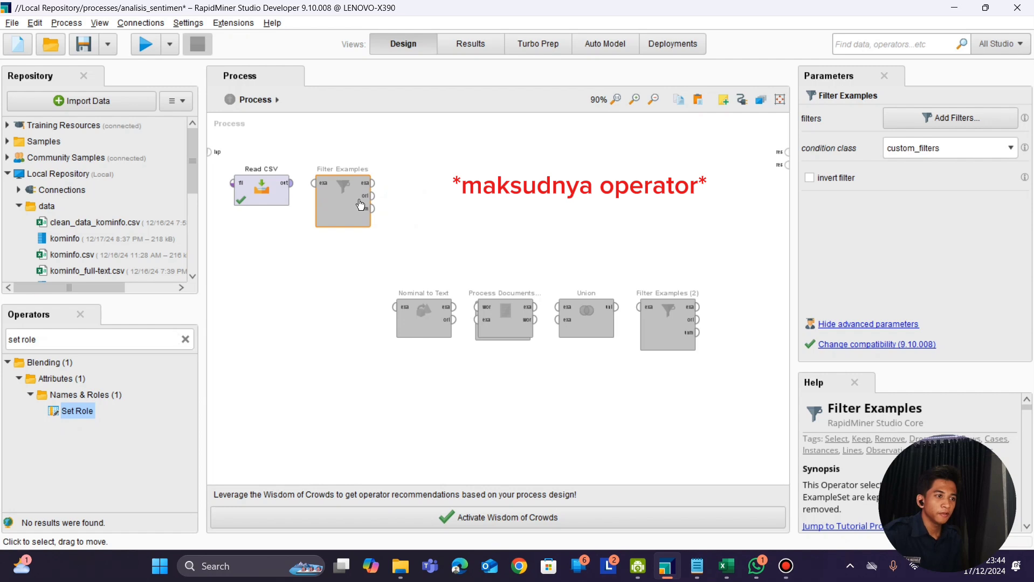
key(ctrl+e)
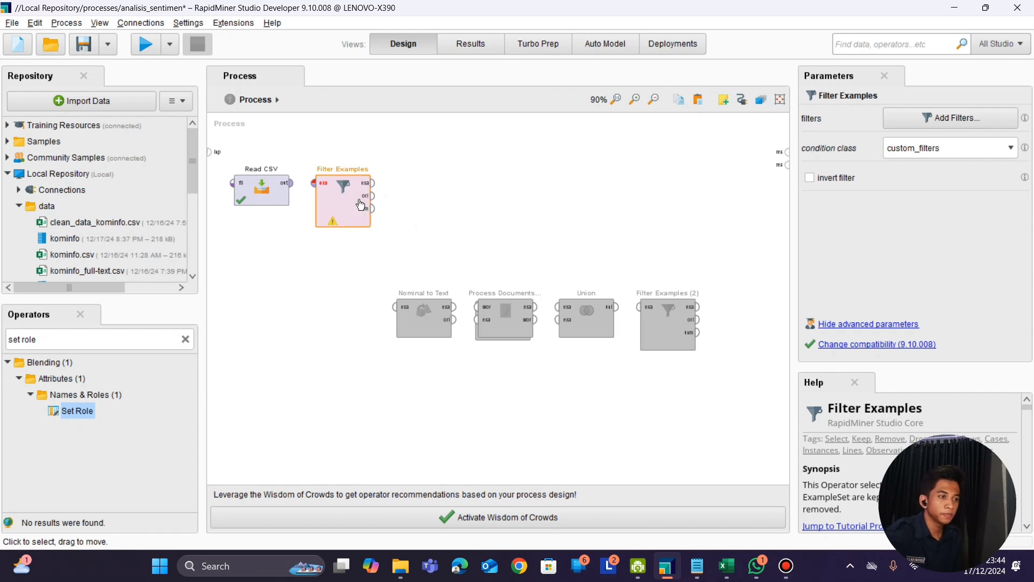
drag(291, 184, 314, 183)
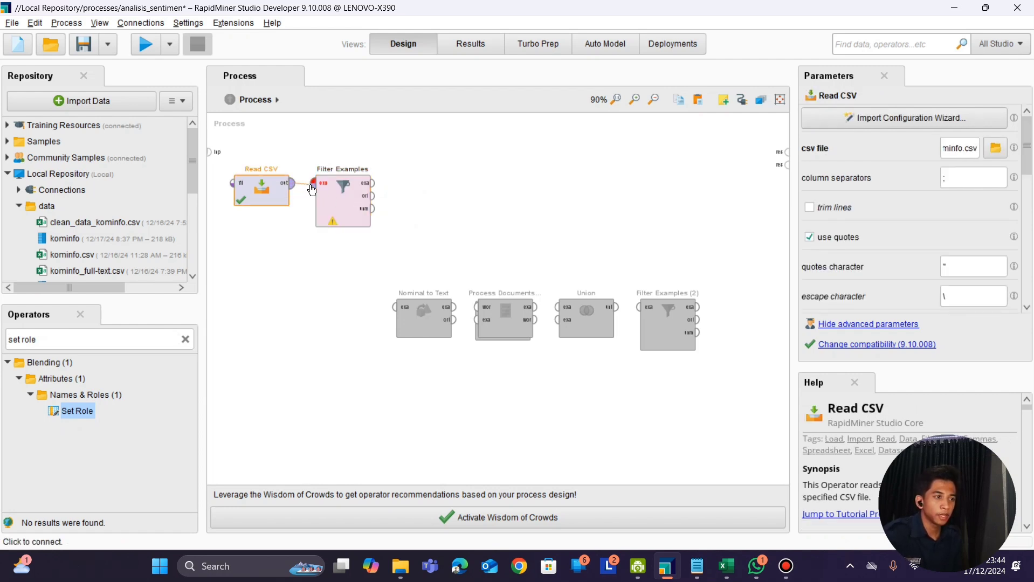
Step: Configure Filter Examples to keep only rows where the Sentimen attribute is missing
click(351, 197)
double_click(351, 197)
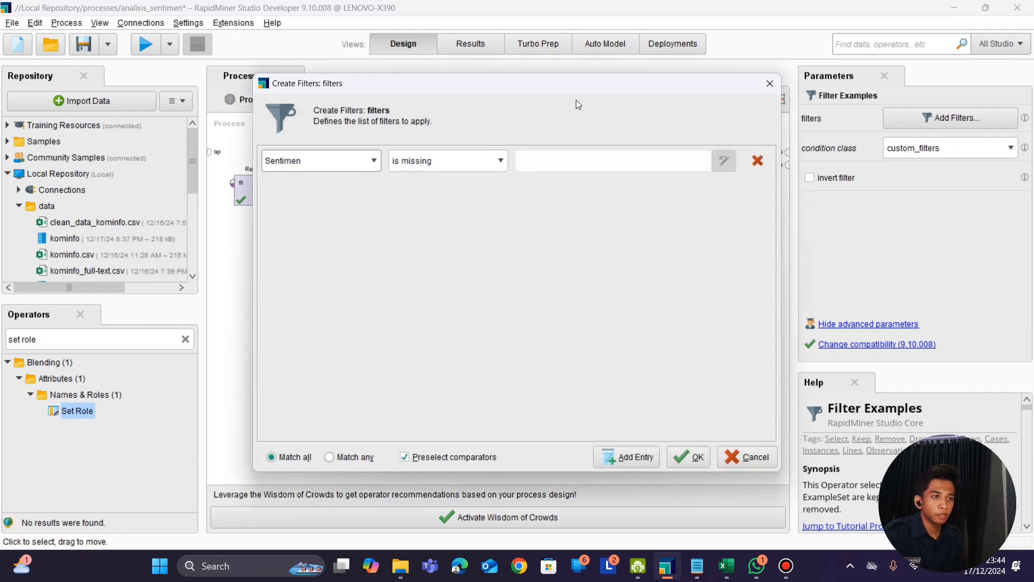
mouse_move(578, 86)
mouse_down()
mouse_move(592, 100)
mouse_move(578, 97)
mouse_up()
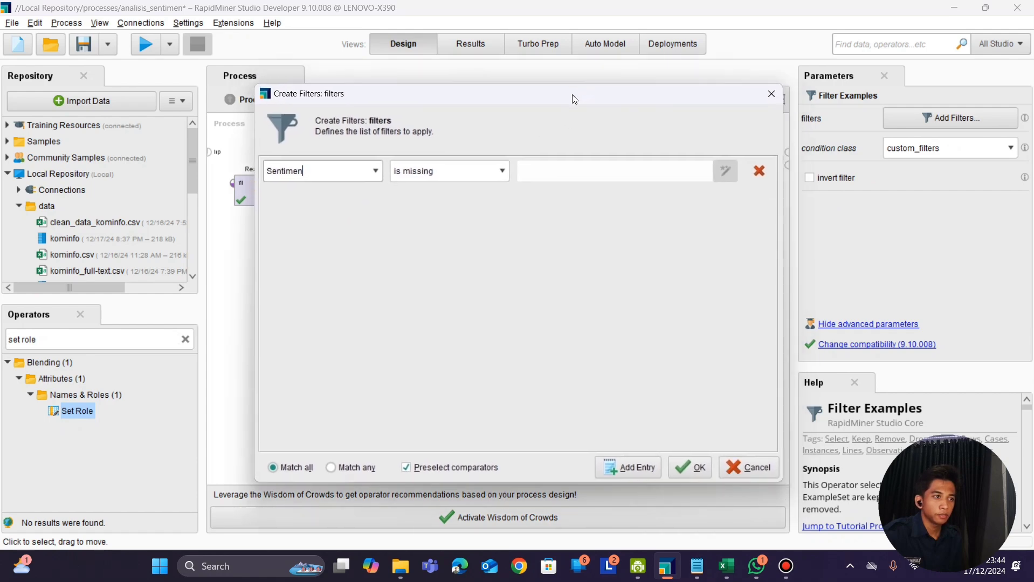
click(376, 171)
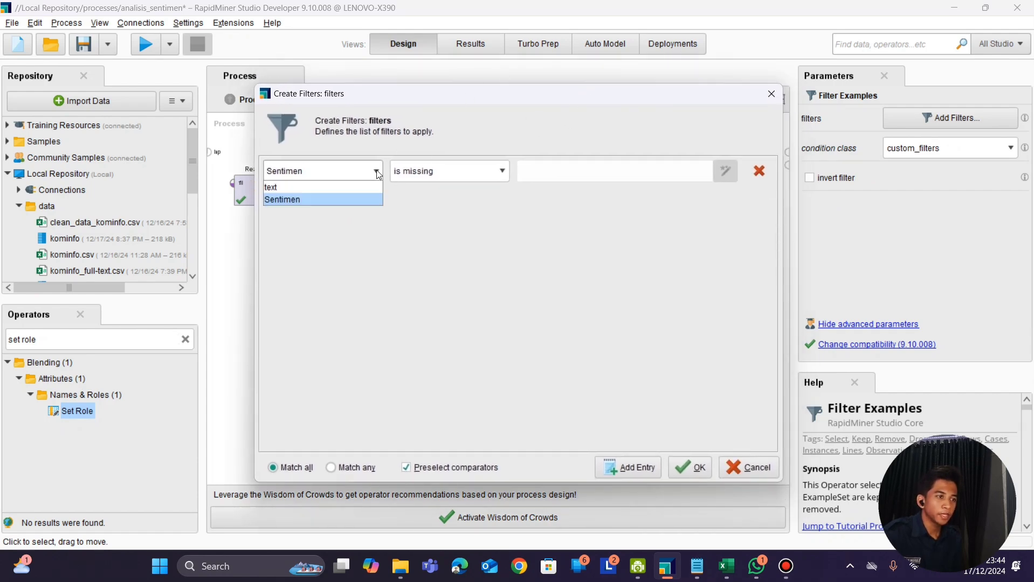
click(347, 199)
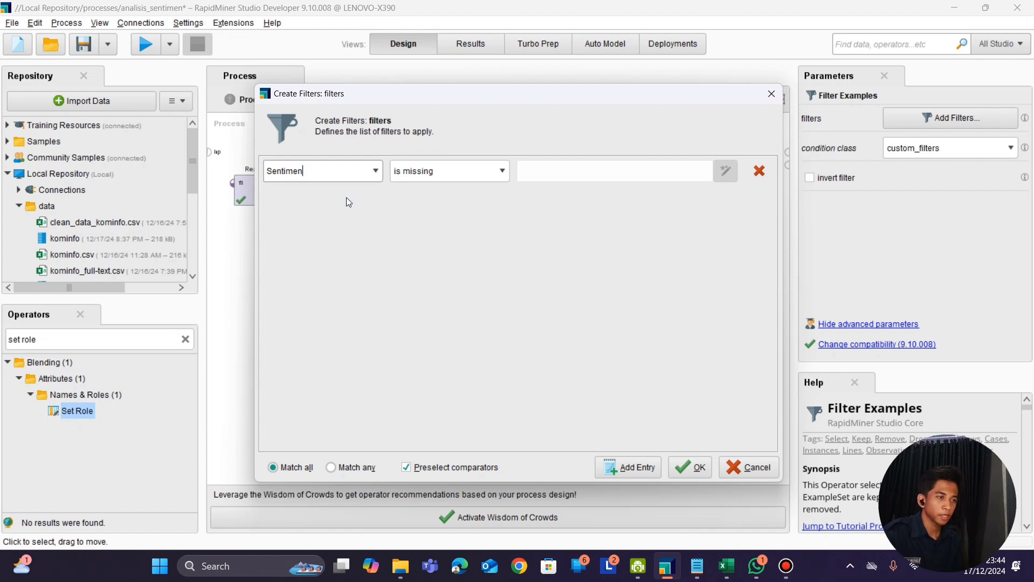
click(489, 175)
click(455, 259)
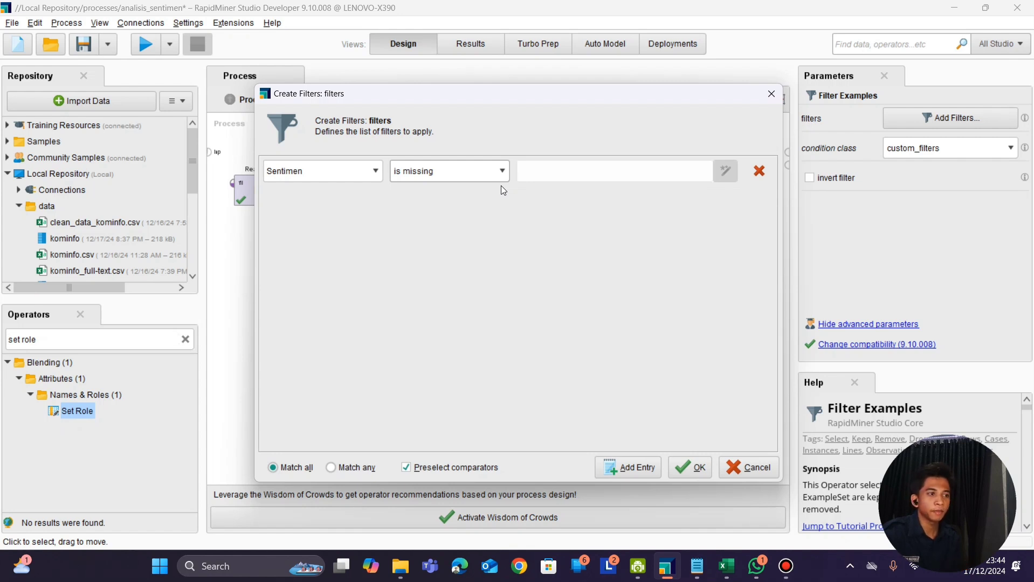
click(697, 468)
Step: Enable Nominal to Text, place it beside the connected Filter Examples operator and feed it that operator's example set output
click(425, 318)
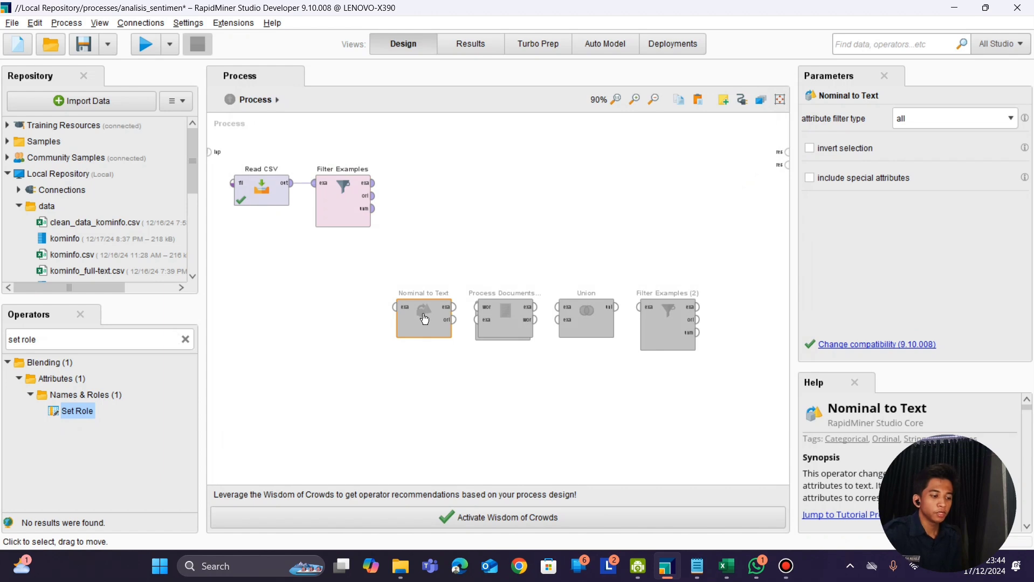
key(ctrl+e)
drag(425, 319, 424, 194)
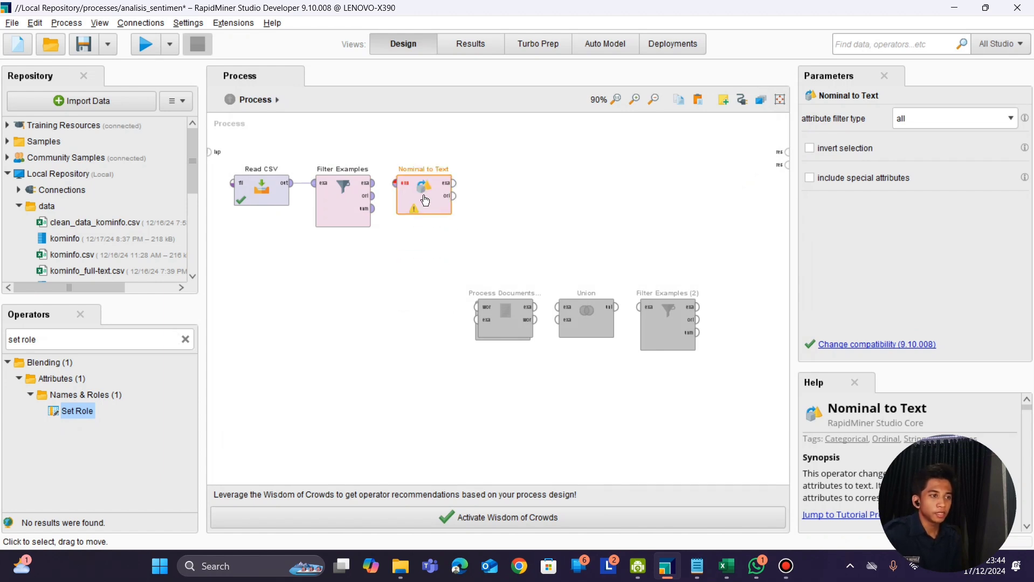
click(375, 191)
click(395, 183)
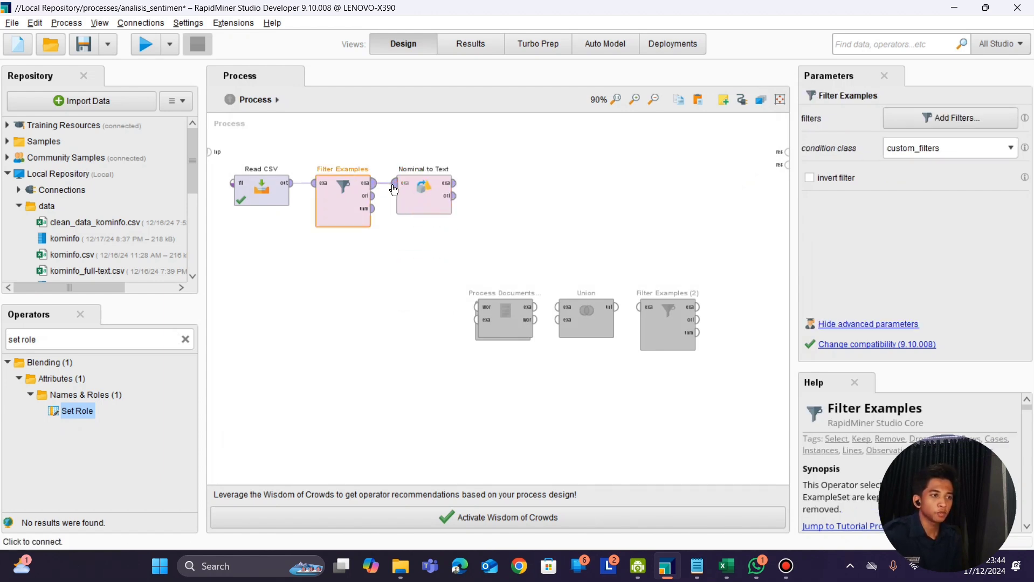
Step: Place Process Documents from Data beside Nominal to Text, enable it and feed its example set input from Nominal to Text's example set output
click(506, 318)
drag(505, 268, 516, 199)
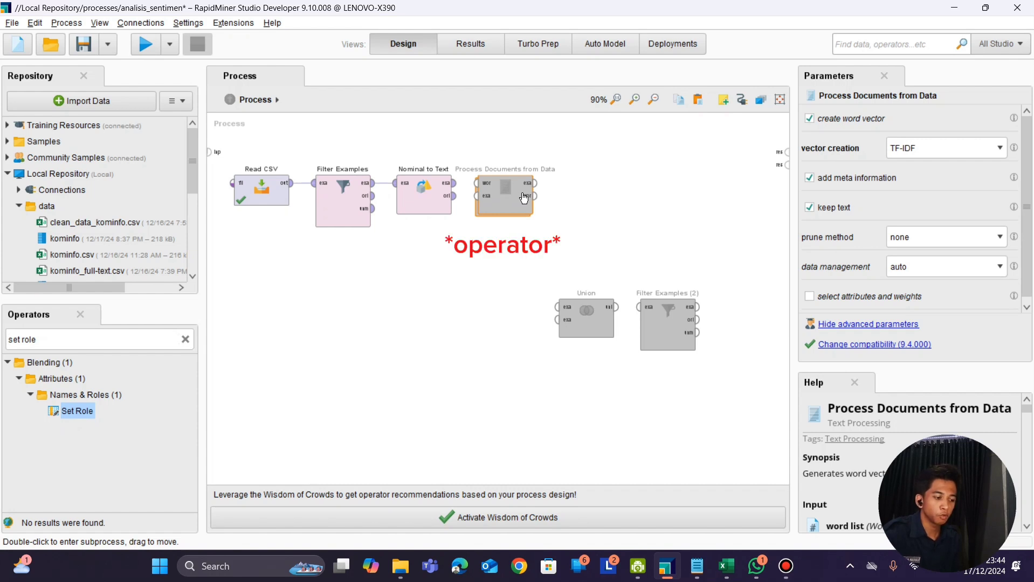
drag(524, 198, 523, 198)
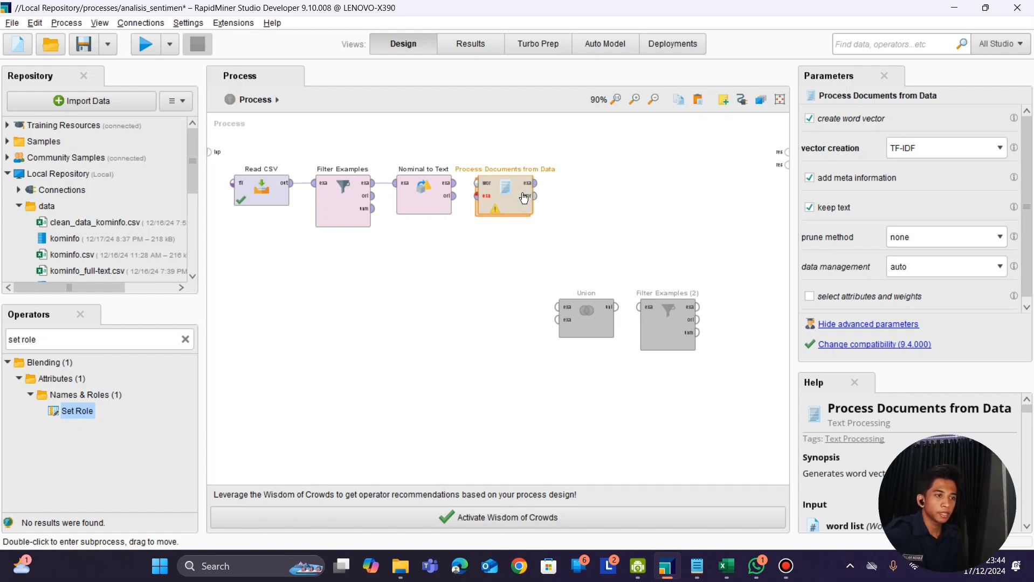
click(422, 195)
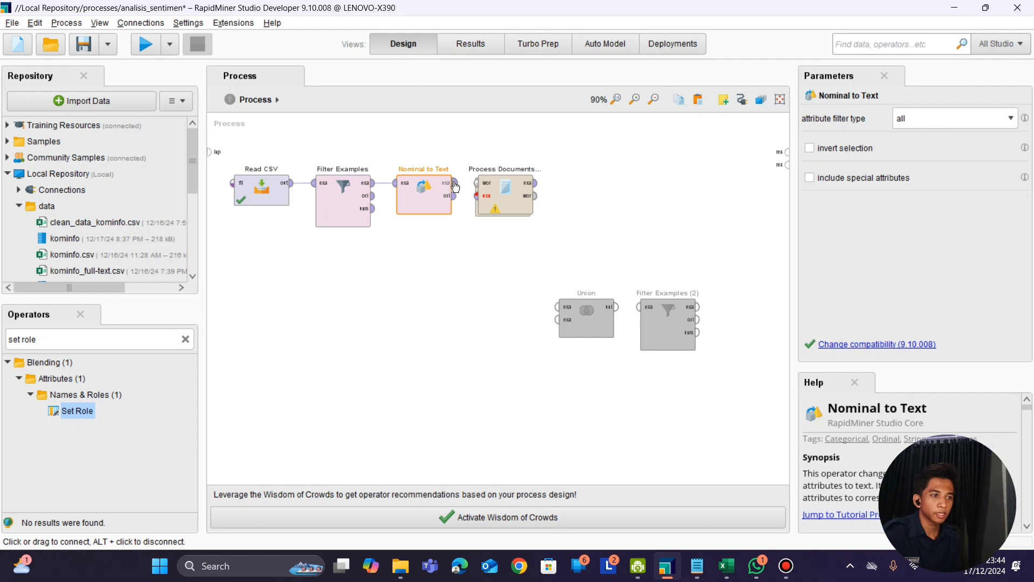
drag(455, 187, 476, 196)
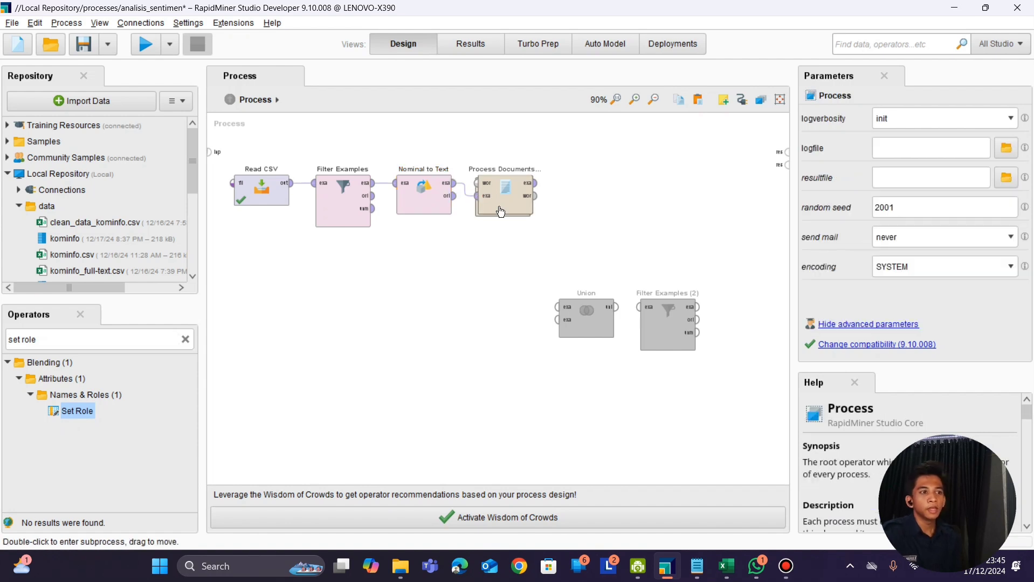
Step: Examine the Tokenize, Transform Cases, Filter Stopwords and Filter Tokens operators inside Process Documents from Data, and return to the main process
click(500, 204)
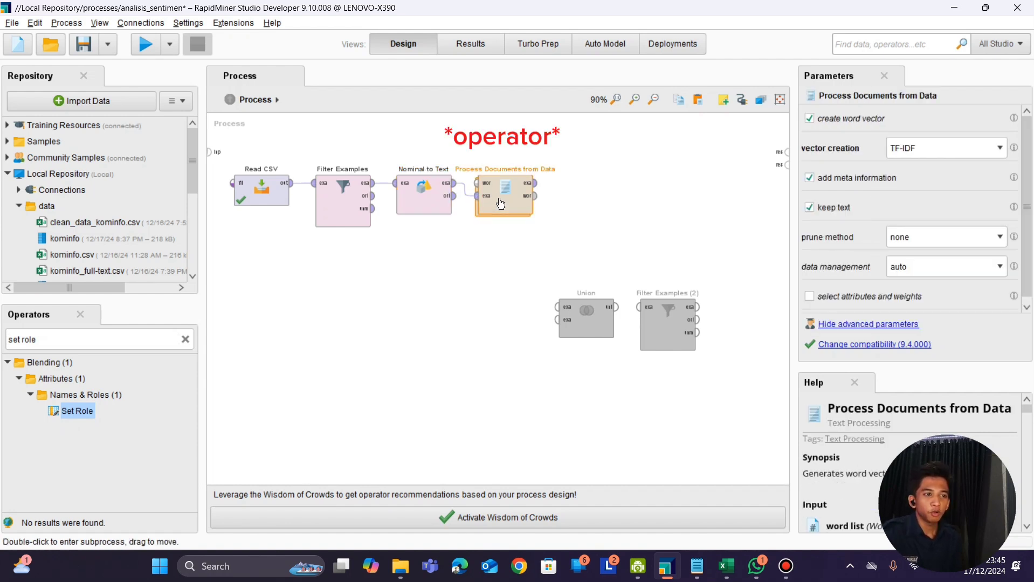
double_click(500, 203)
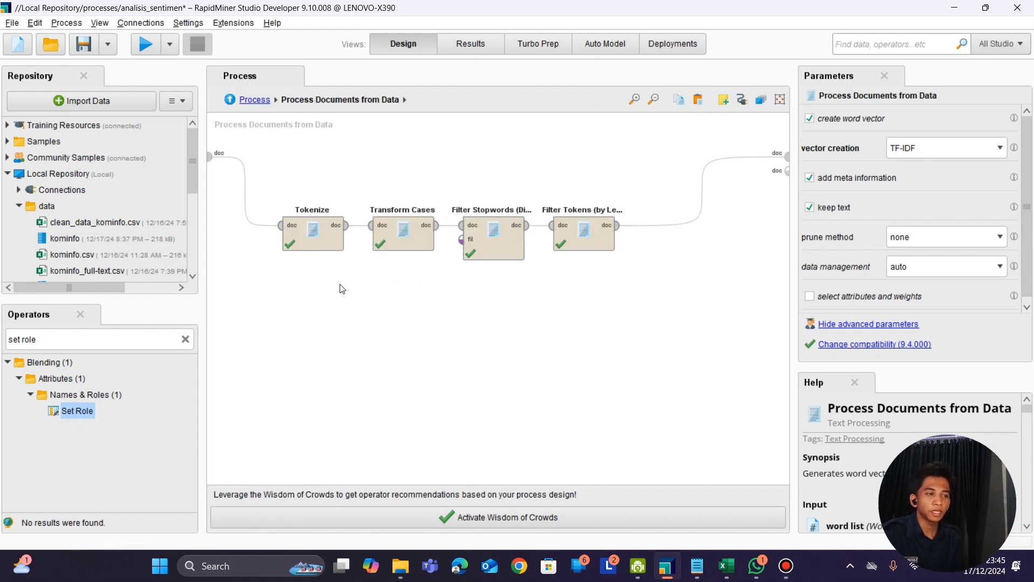
click(317, 247)
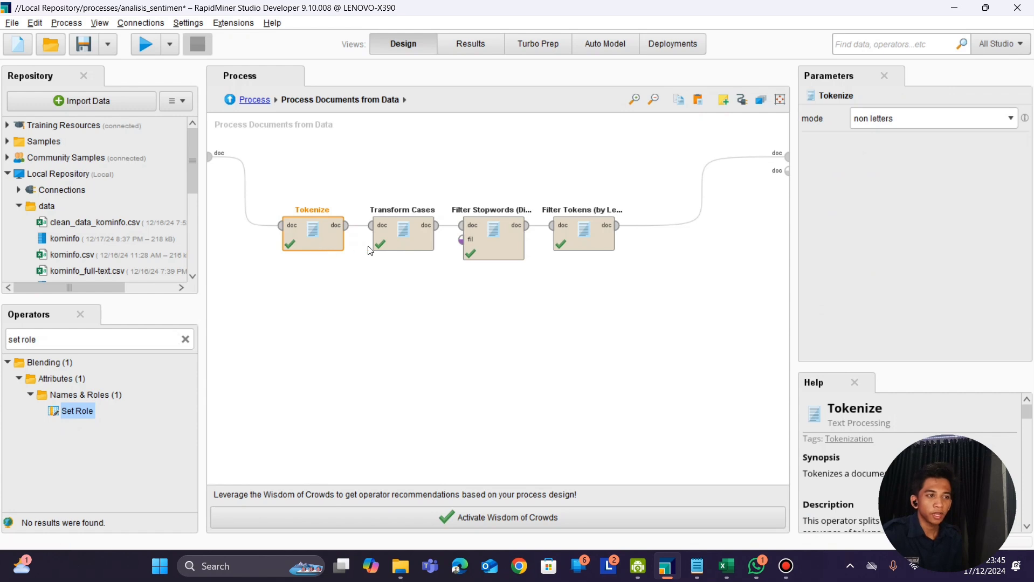
click(407, 250)
click(493, 241)
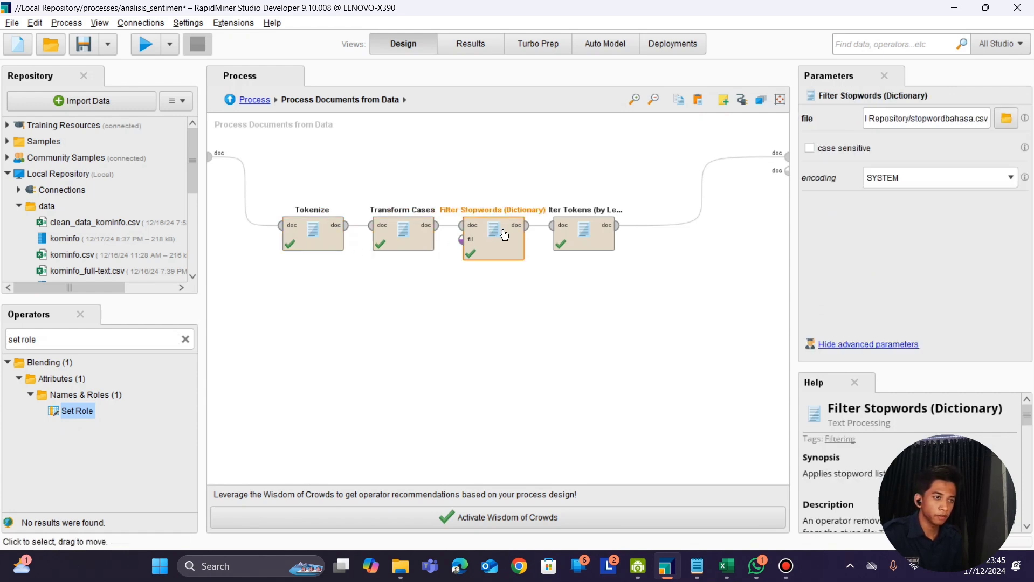
click(600, 238)
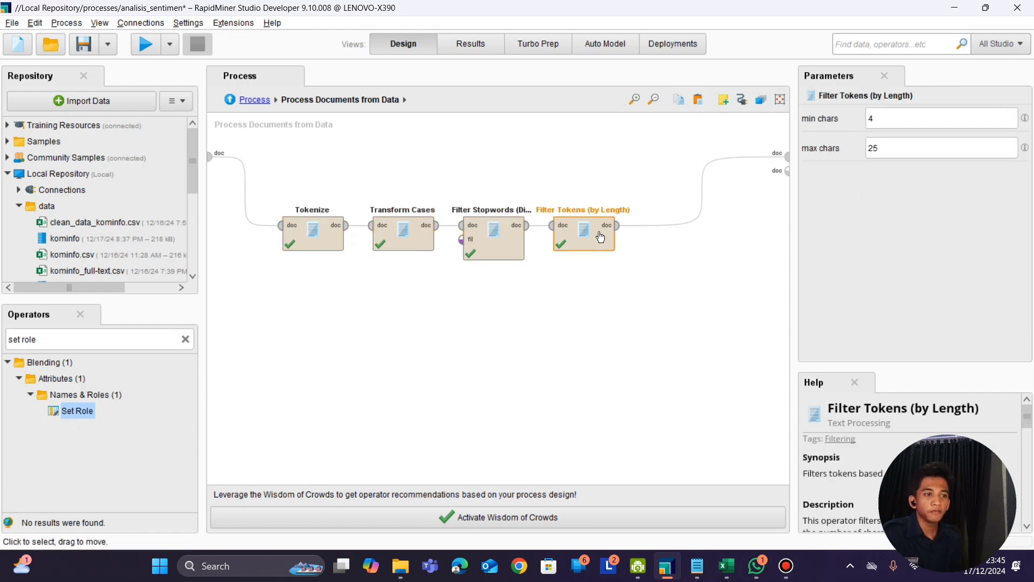
click(558, 333)
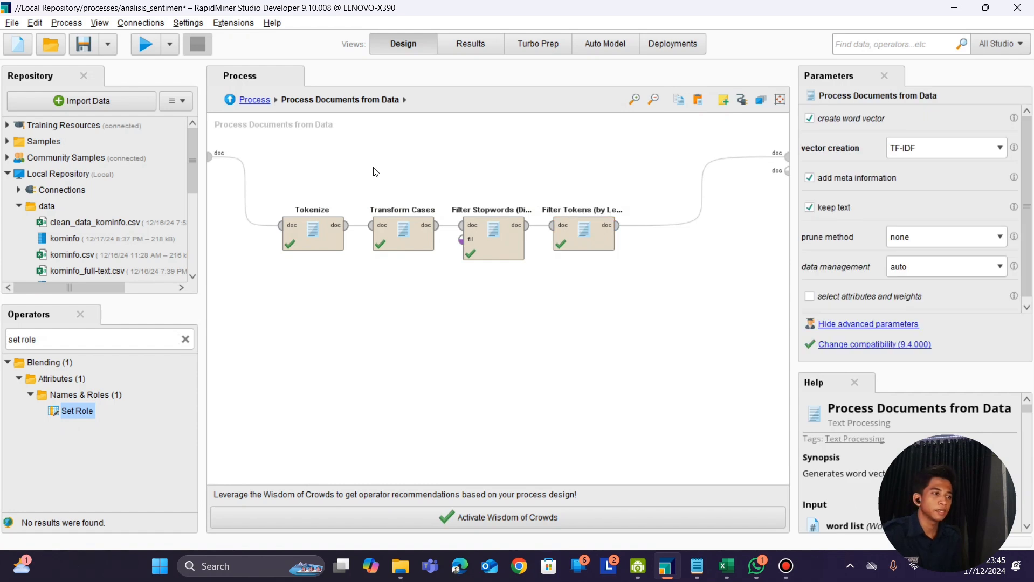
click(254, 105)
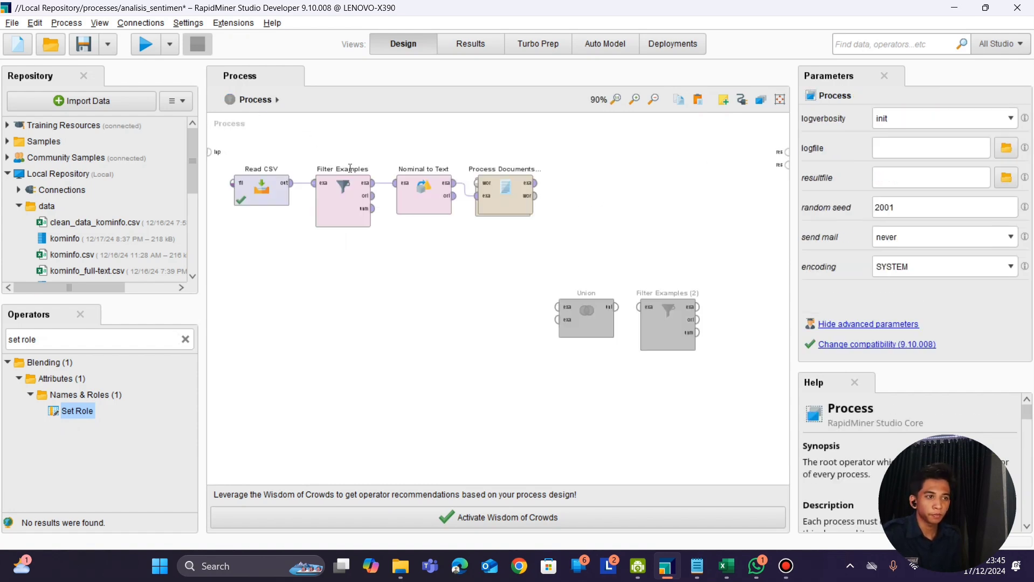
Step: Place Union beside Process Documents from Data, enable it and connect that operator's example set output to Union's second input
drag(612, 332, 614, 209)
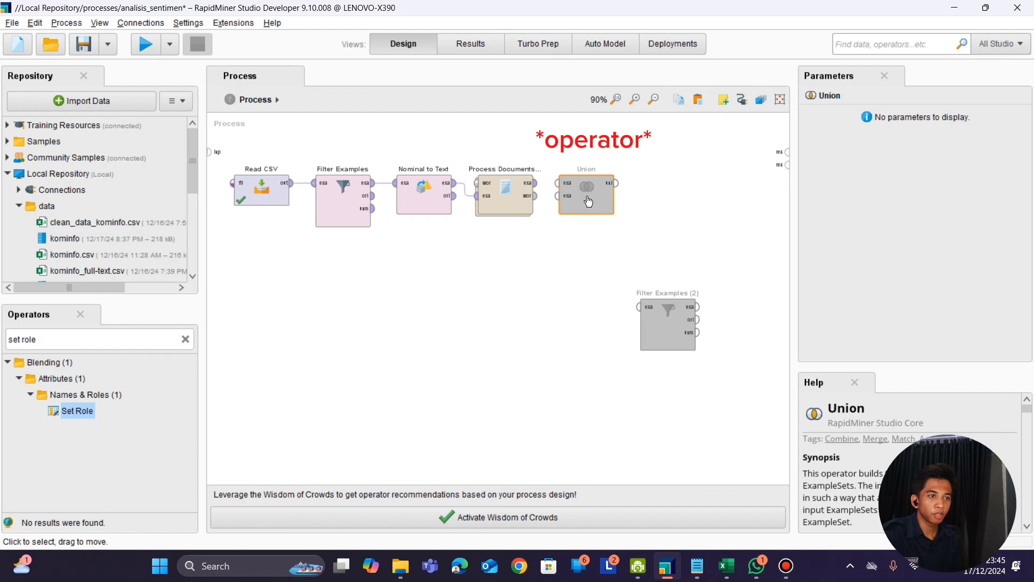
key(ctrl+e)
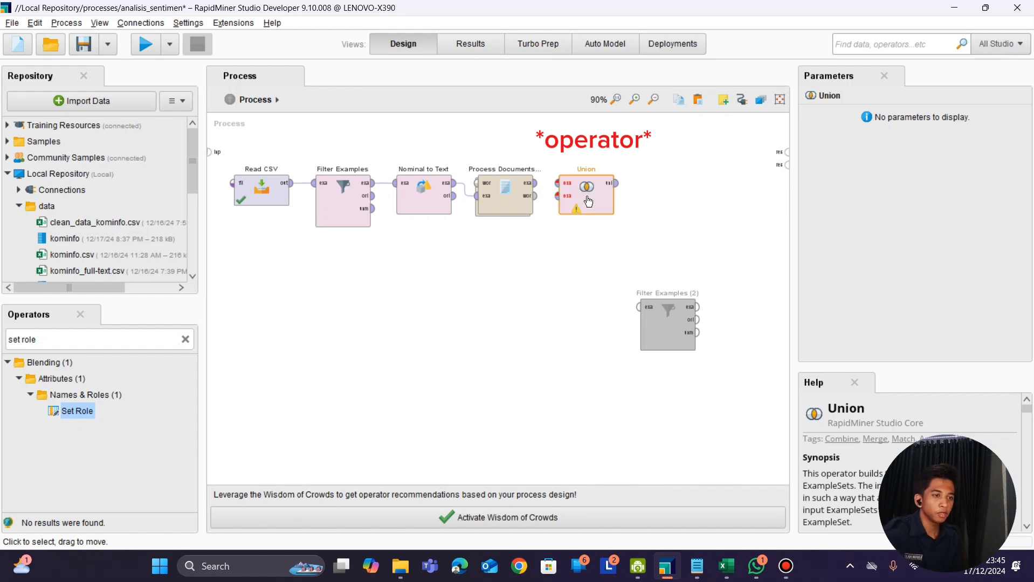
click(559, 199)
click(535, 184)
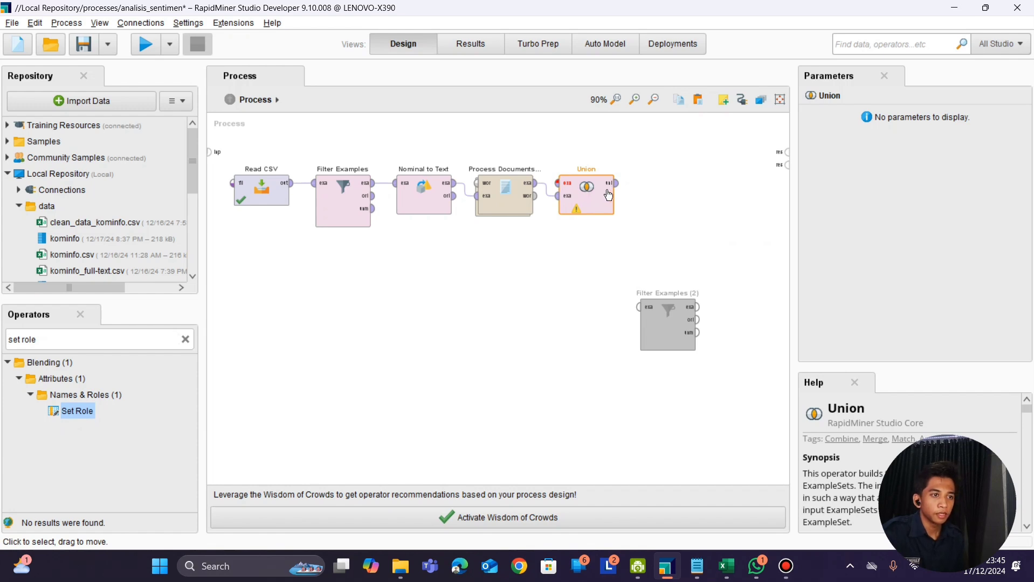
Step: Add the stored latih_analisis_sentimen data below Process Documents from Data and connect its output to Union's first input
drag(192, 173, 192, 191)
click(165, 246)
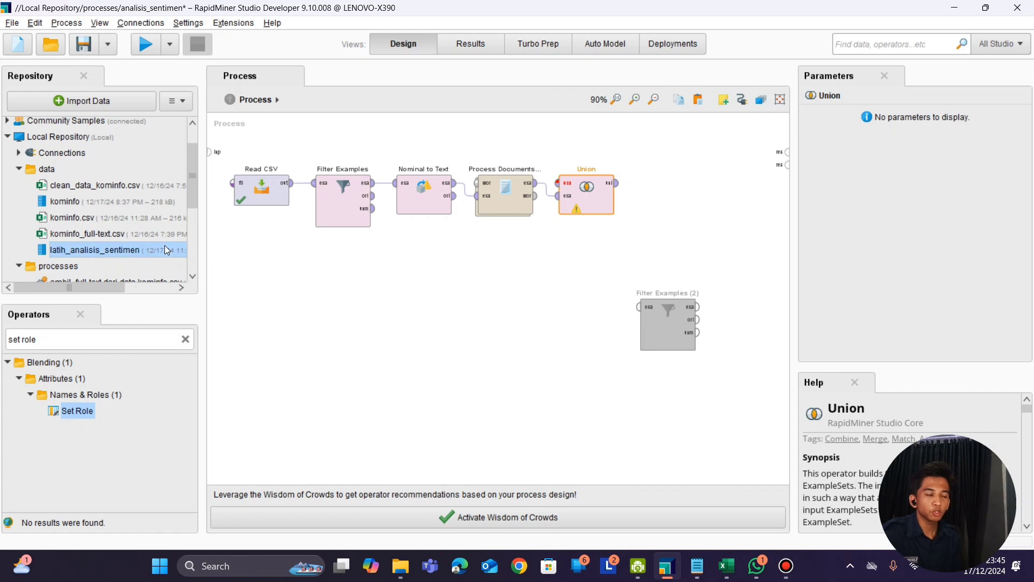
mouse_move(165, 246)
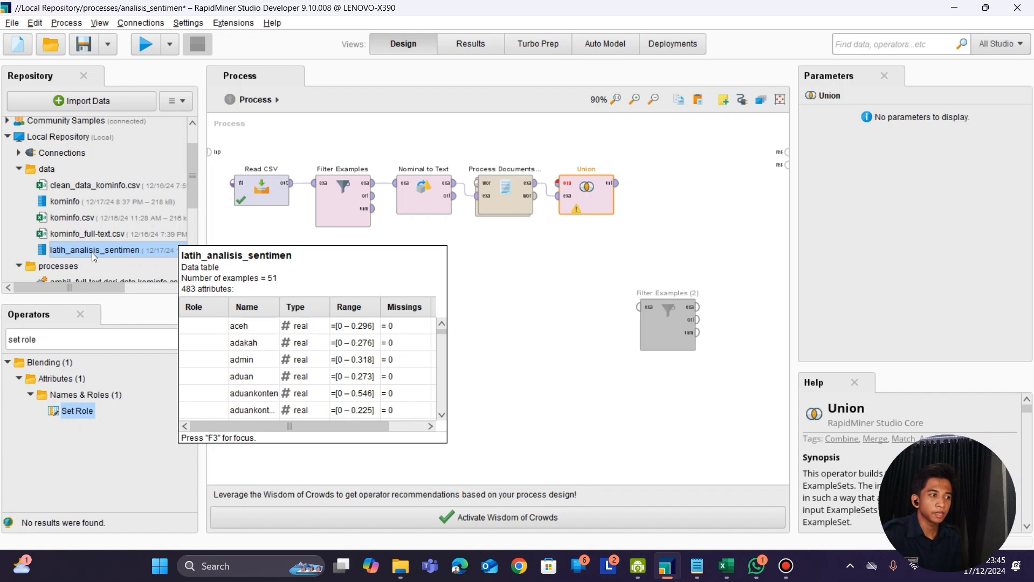
drag(93, 256, 254, 258)
drag(425, 276, 431, 278)
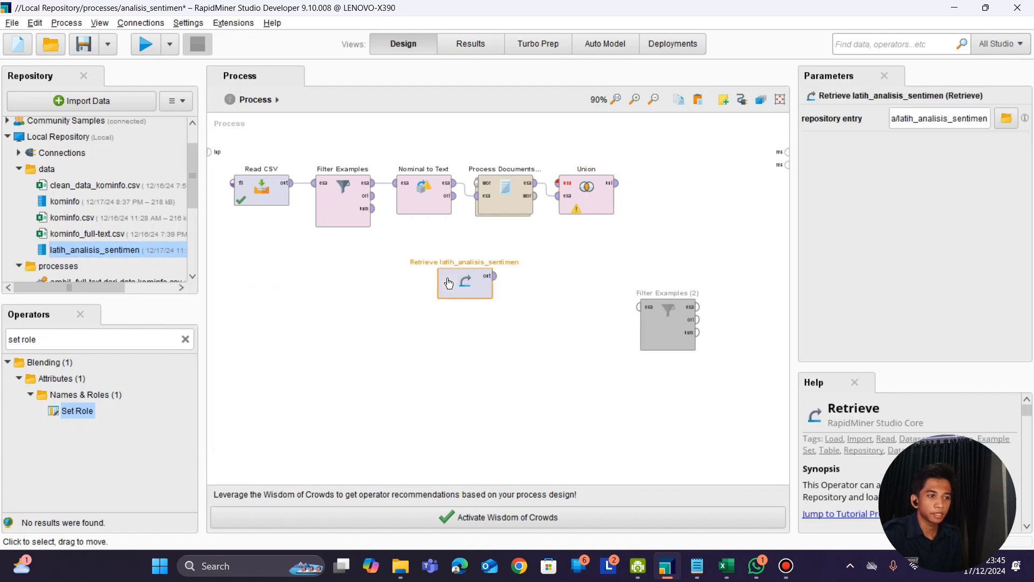
click(494, 276)
click(557, 183)
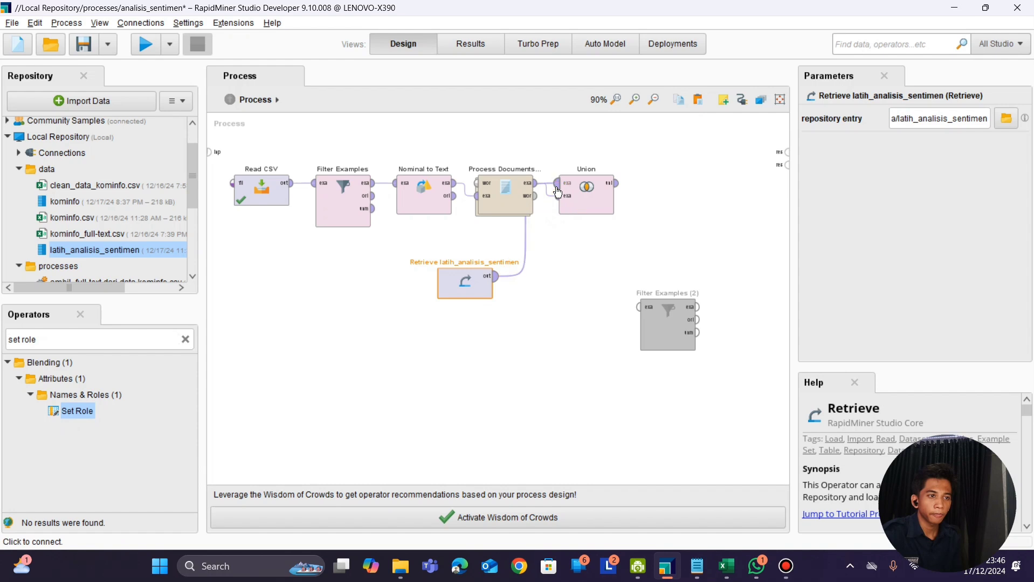
drag(466, 281, 511, 266)
Step: Place Filter Examples (2) beside Union, enable it and connect Union's output to its example set input
drag(666, 316, 660, 204)
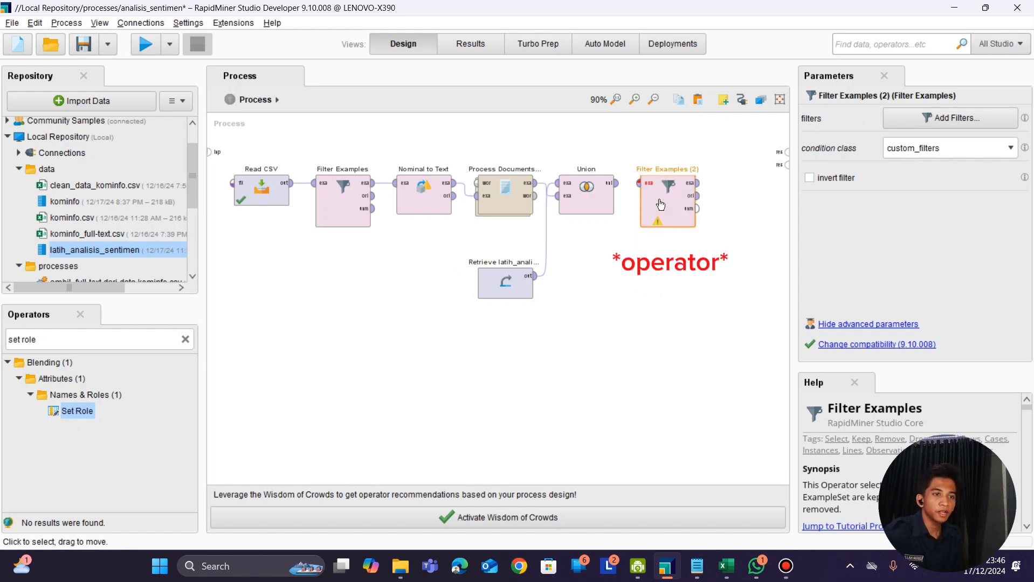
click(617, 184)
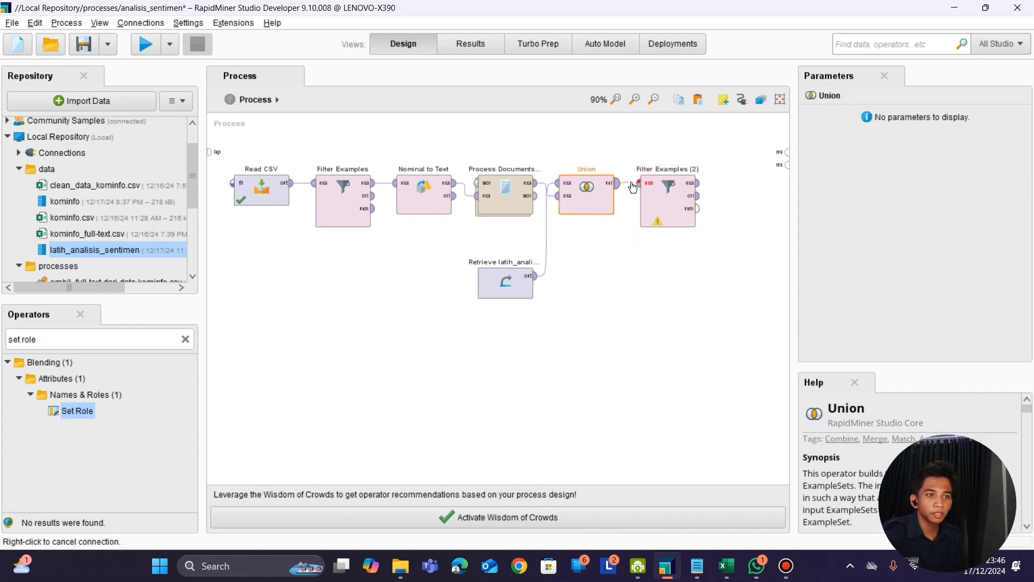
click(635, 185)
Step: Check the filter condition on the Sentimen attribute in Filter Examples (2) and accept it as it stands
double_click(647, 210)
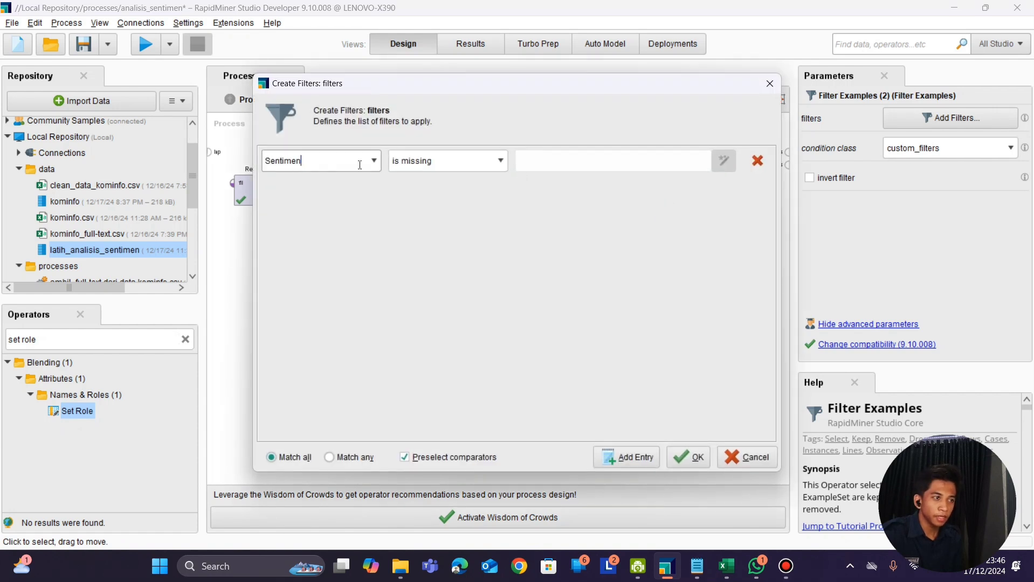
click(434, 166)
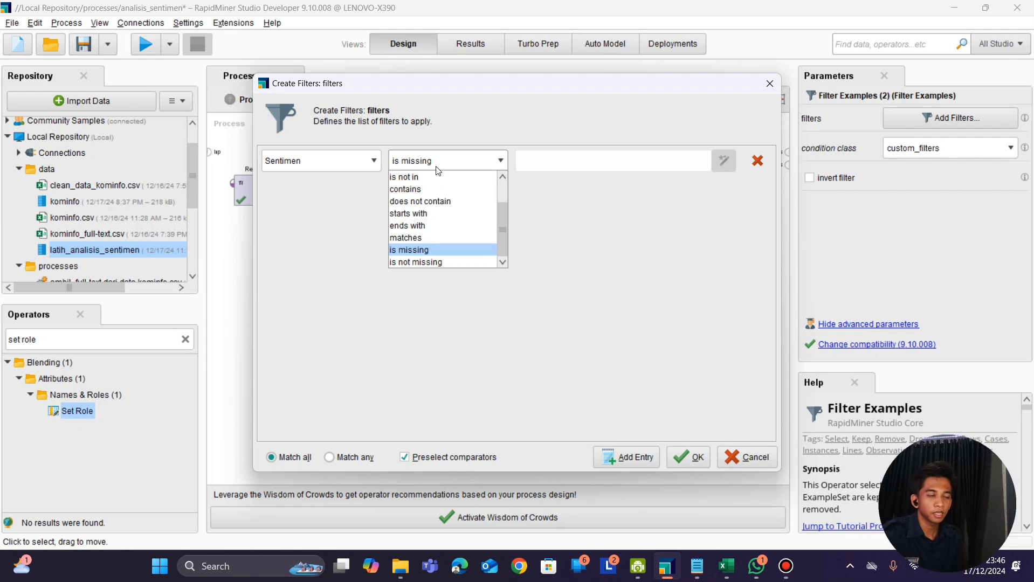
click(437, 170)
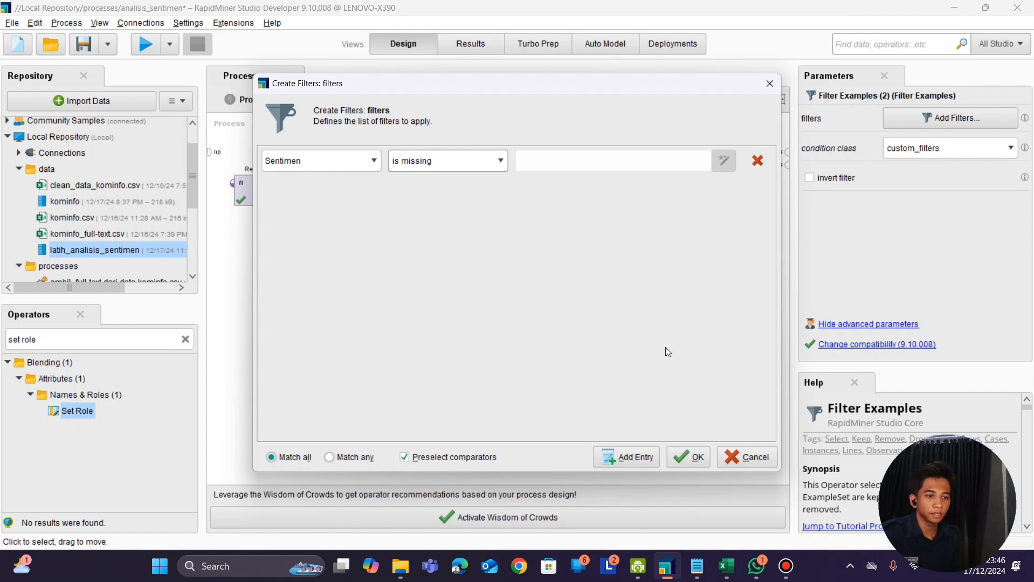
click(694, 455)
click(593, 256)
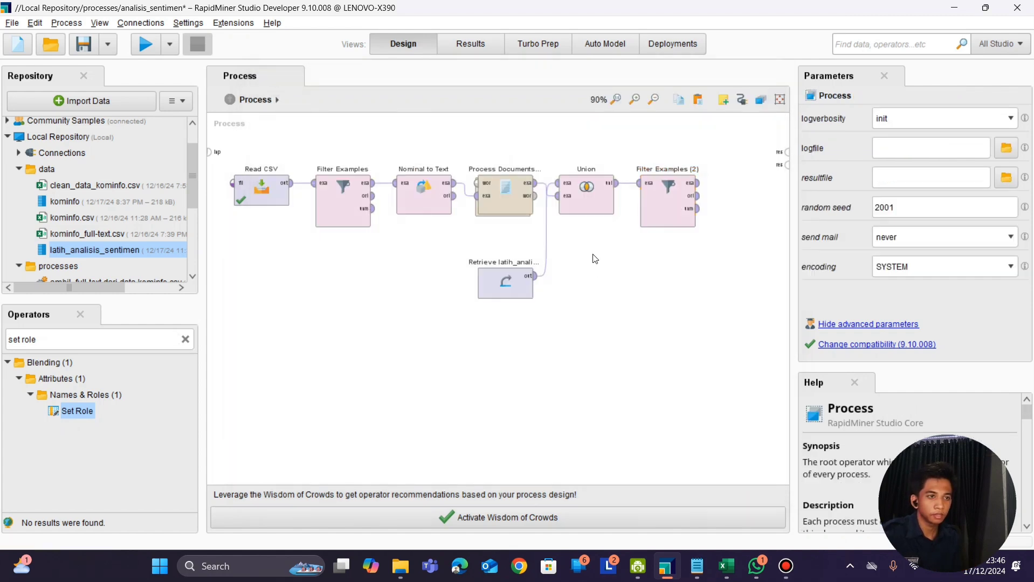
Step: Add a Replace Missing Values operator beside Filter Examples (2) and feed it that operator's example set output
drag(116, 340, 45, 341)
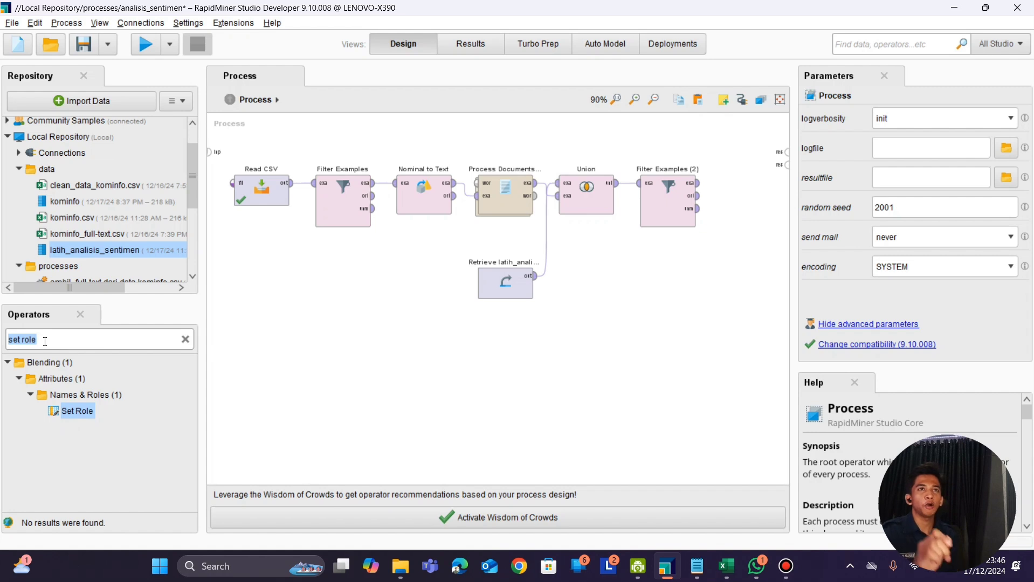
text(r)
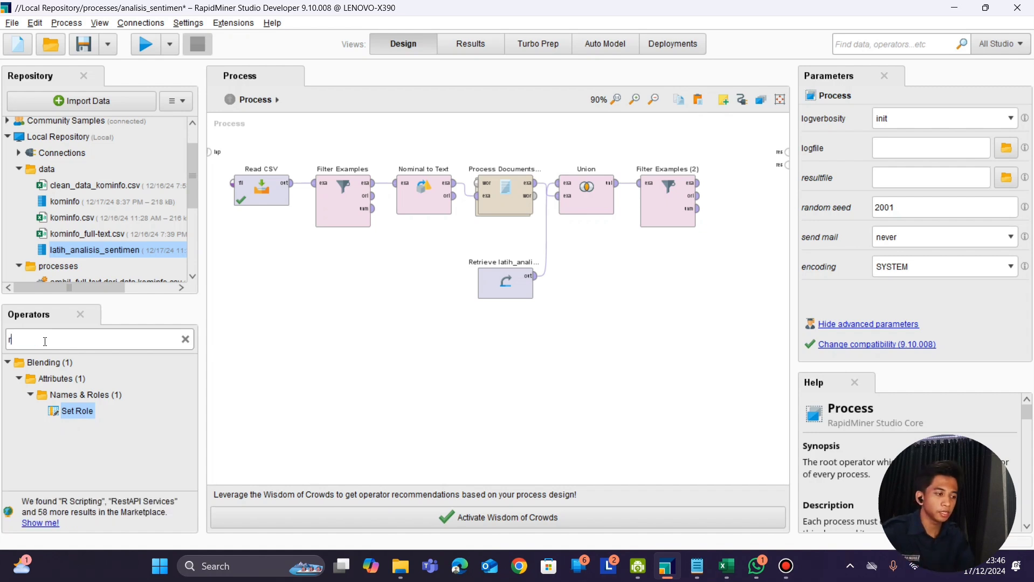
text(epla)
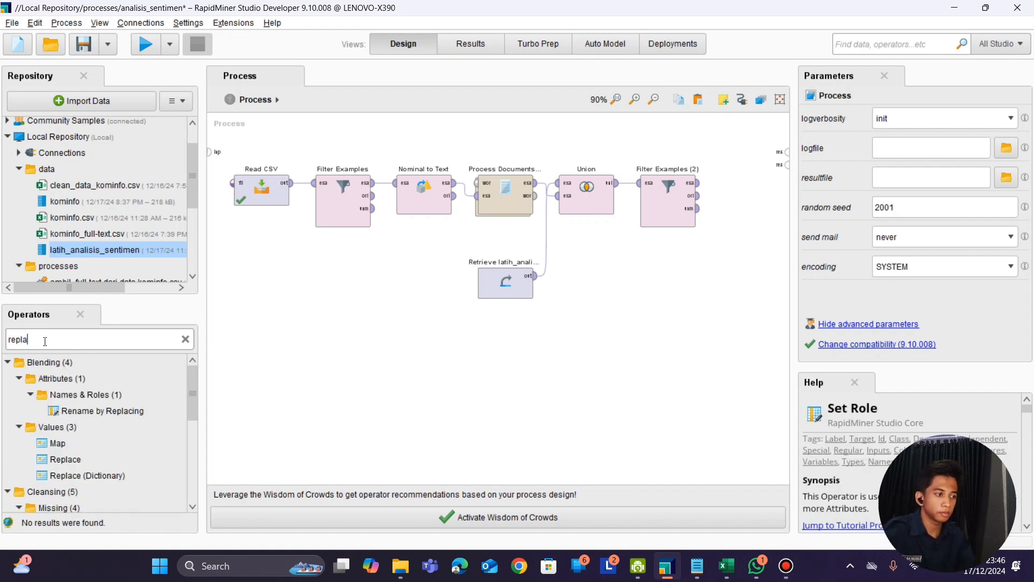
text(ce)
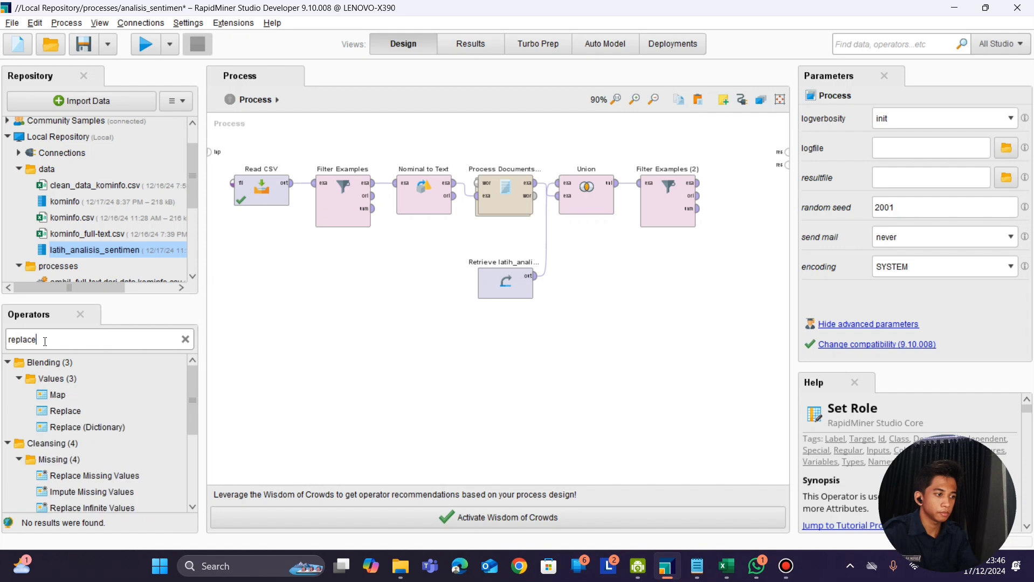
click(105, 475)
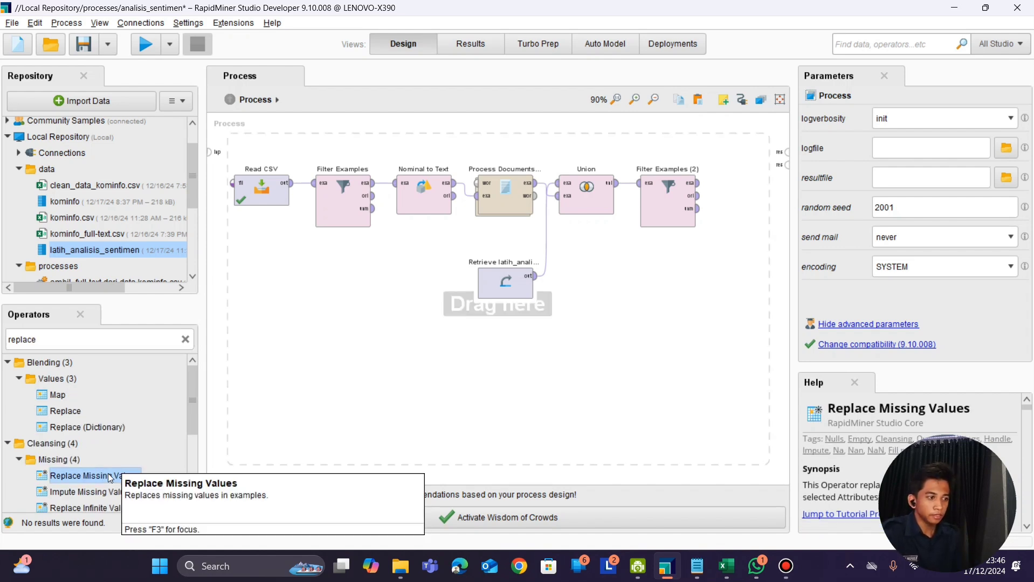
drag(109, 478, 213, 439)
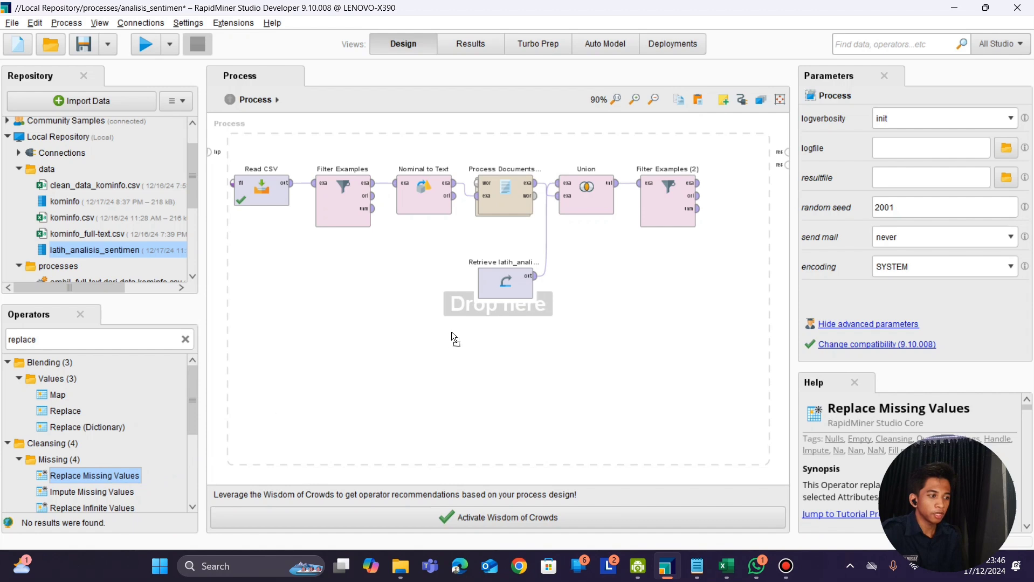
drag(721, 215, 630, 200)
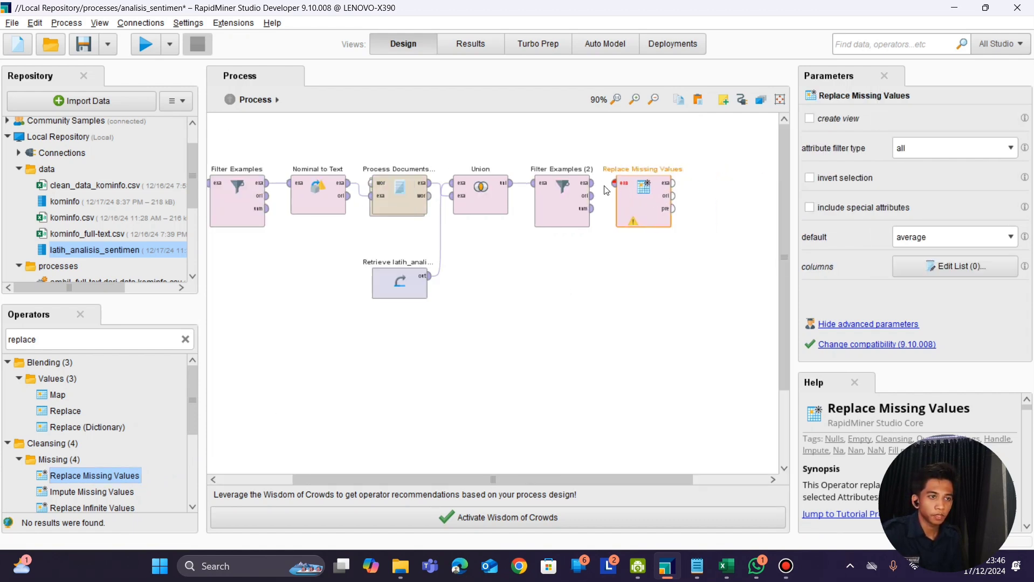
click(592, 184)
click(615, 183)
Step: Set the default replacement of the Replace Missing Values operator to zero
click(649, 202)
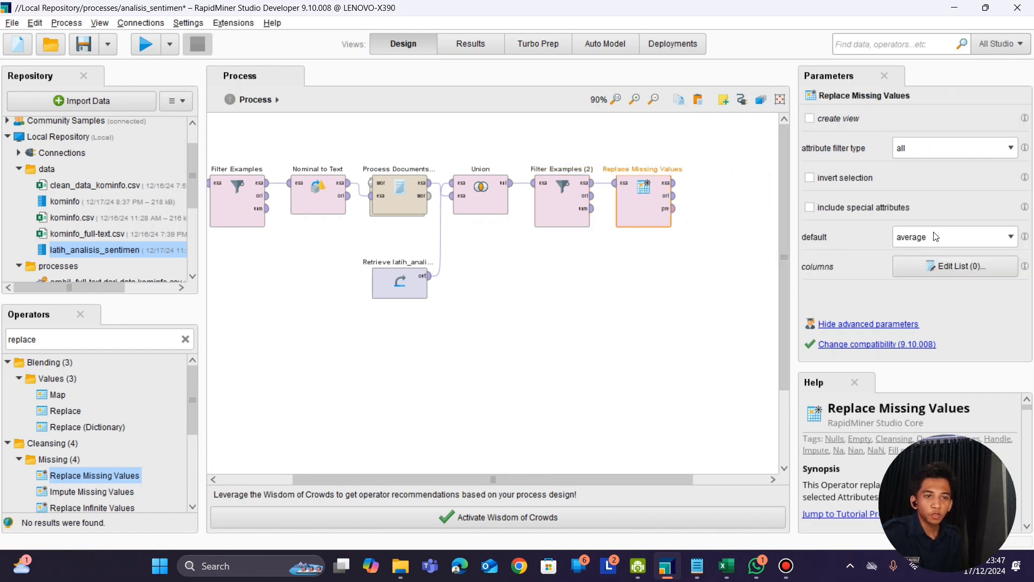
click(1012, 238)
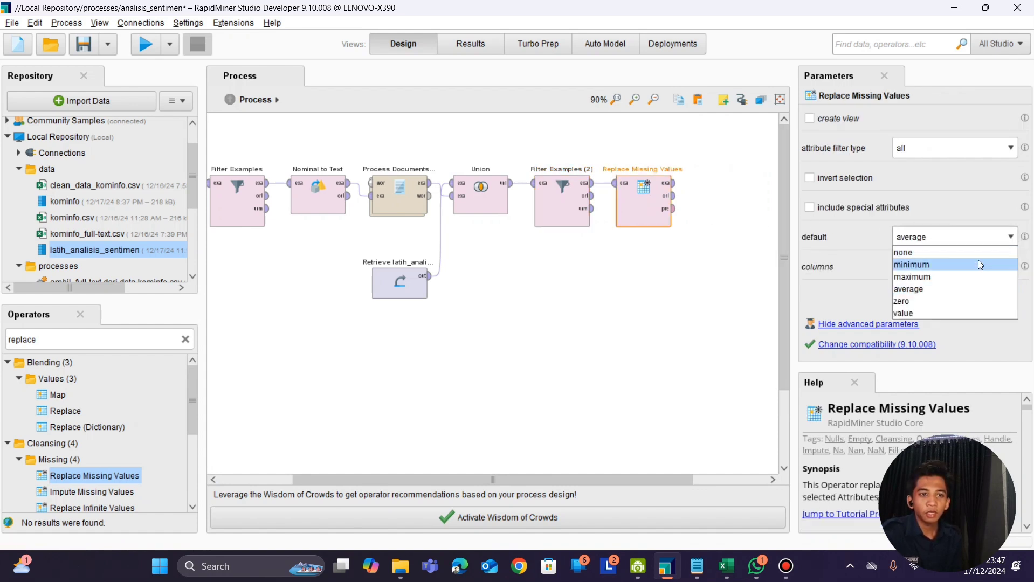
click(937, 301)
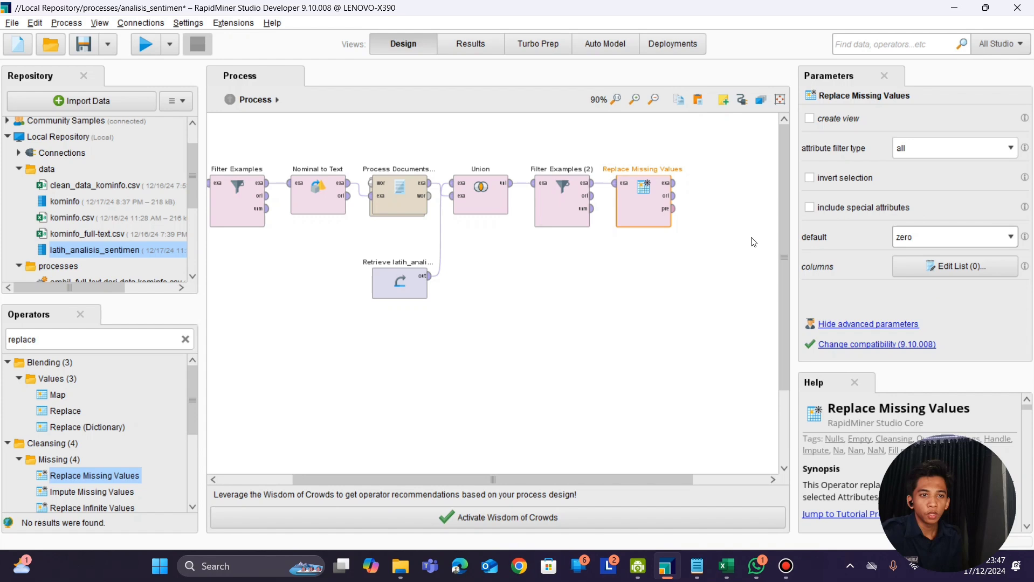
click(671, 246)
click(647, 218)
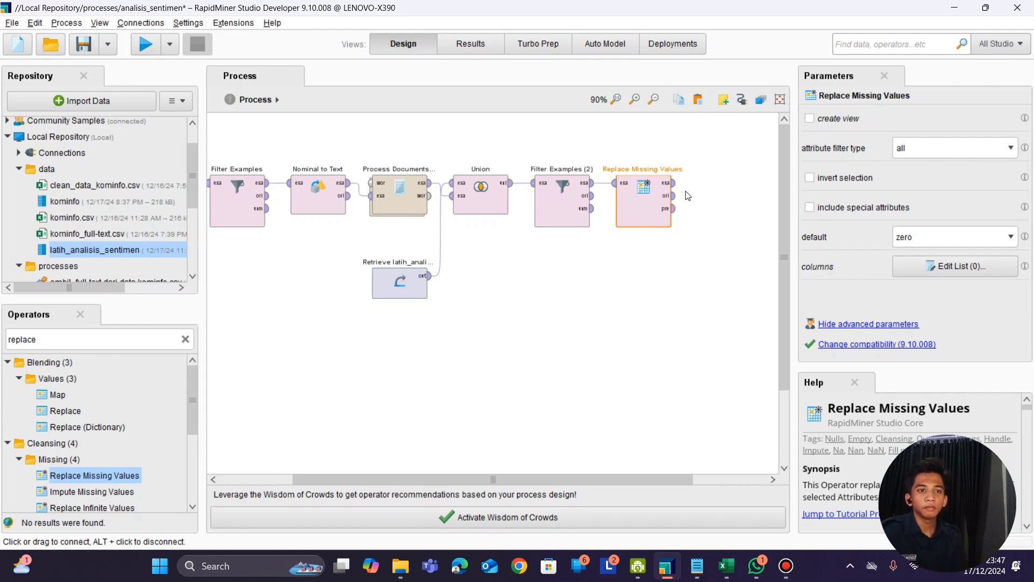
click(951, 242)
click(951, 242)
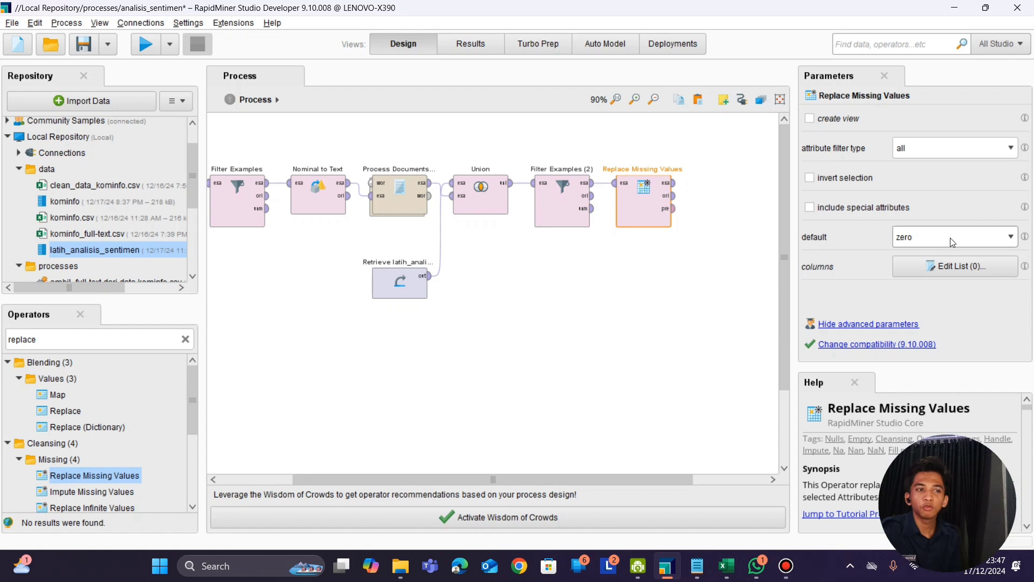
click(716, 227)
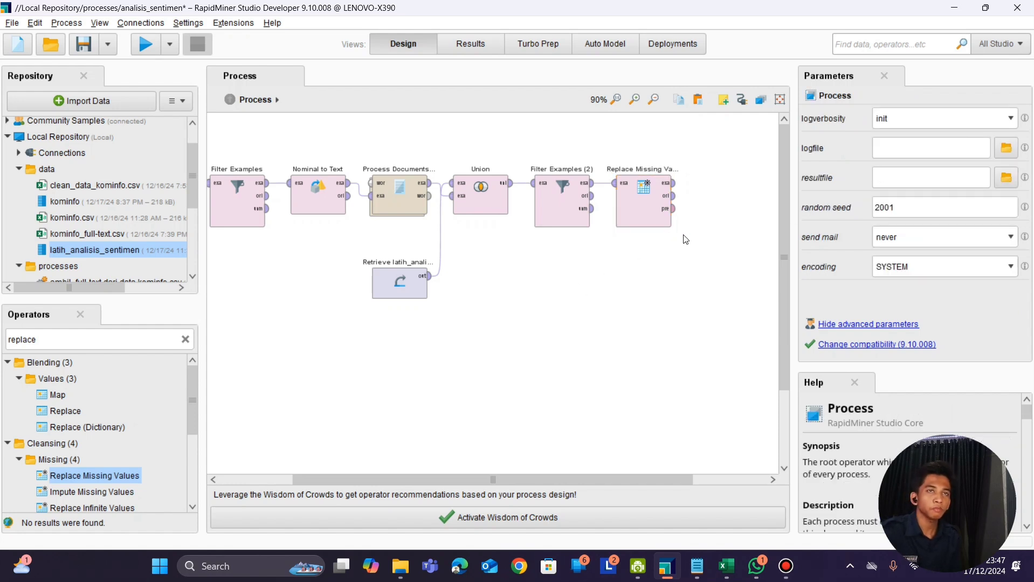
Step: Find the Apply Model operator and place it beside Replace Missing Values in the process
click(77, 341)
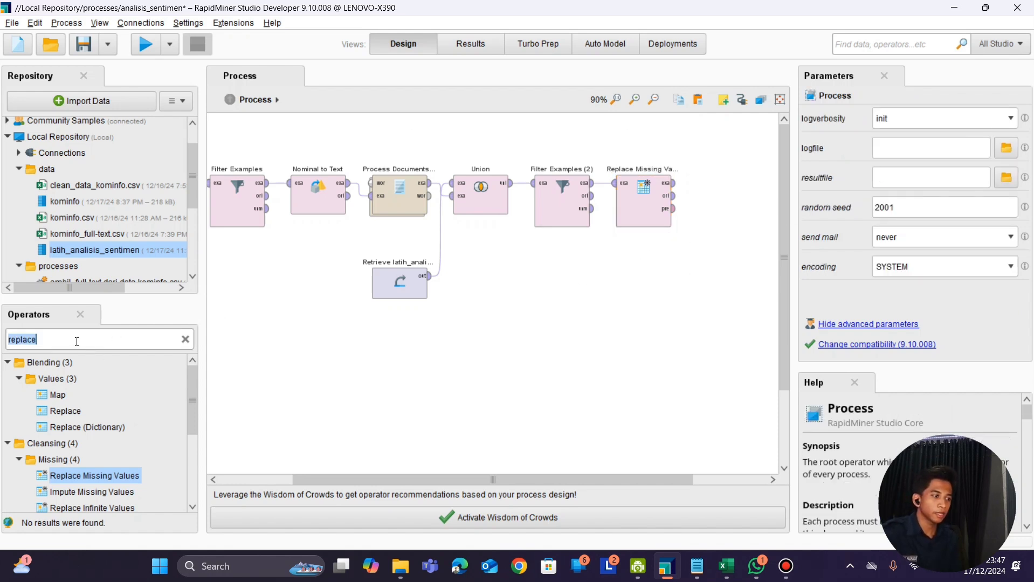
key(BackSpace)
text(a)
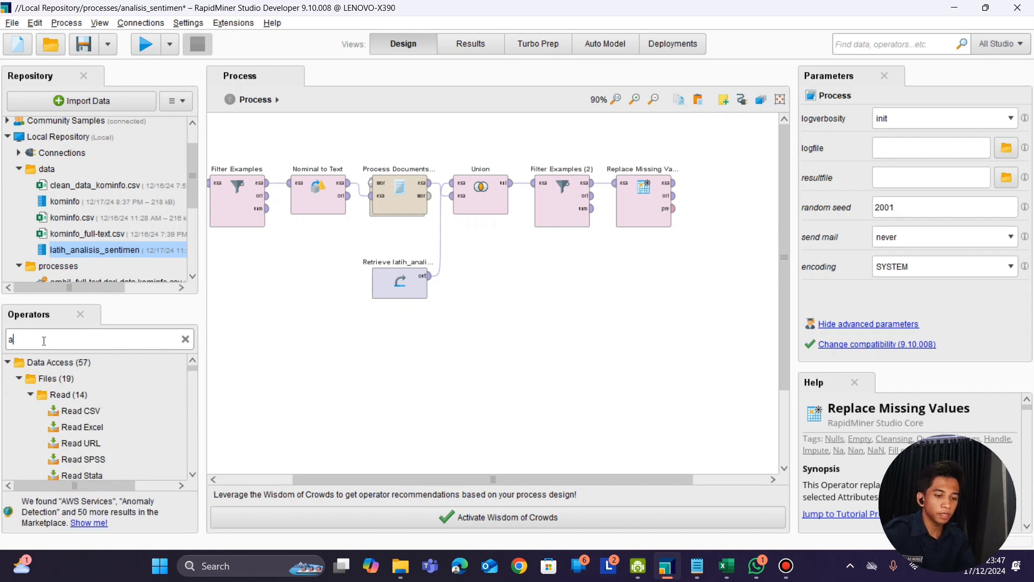
key(BackSpace)
text(apl)
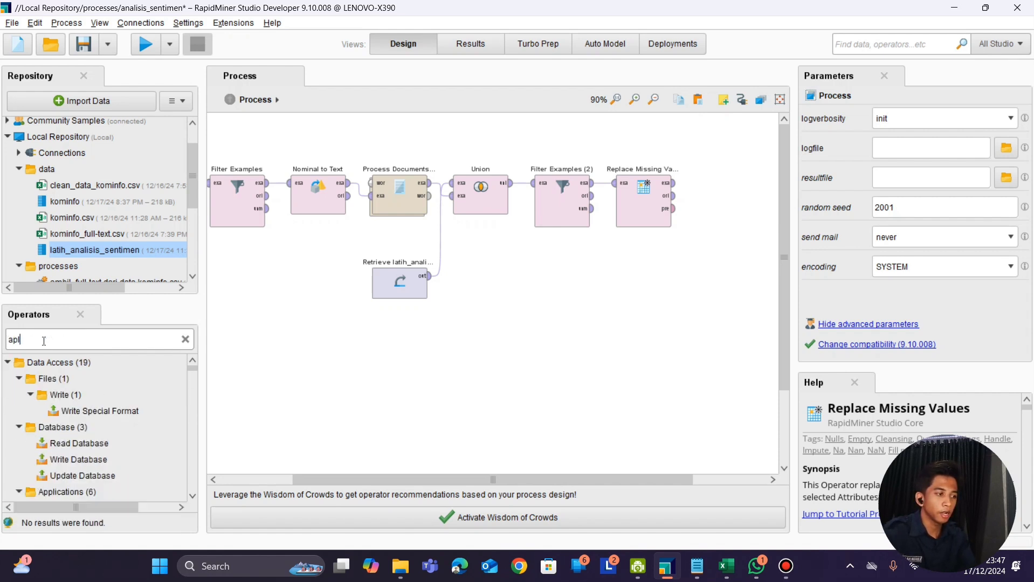
key(BackSpace)
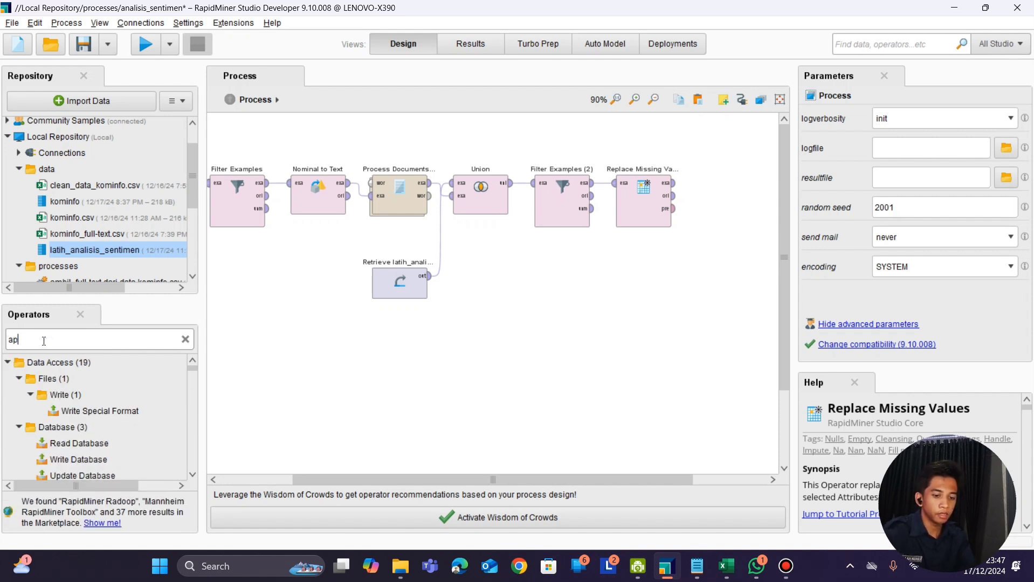
text(ply)
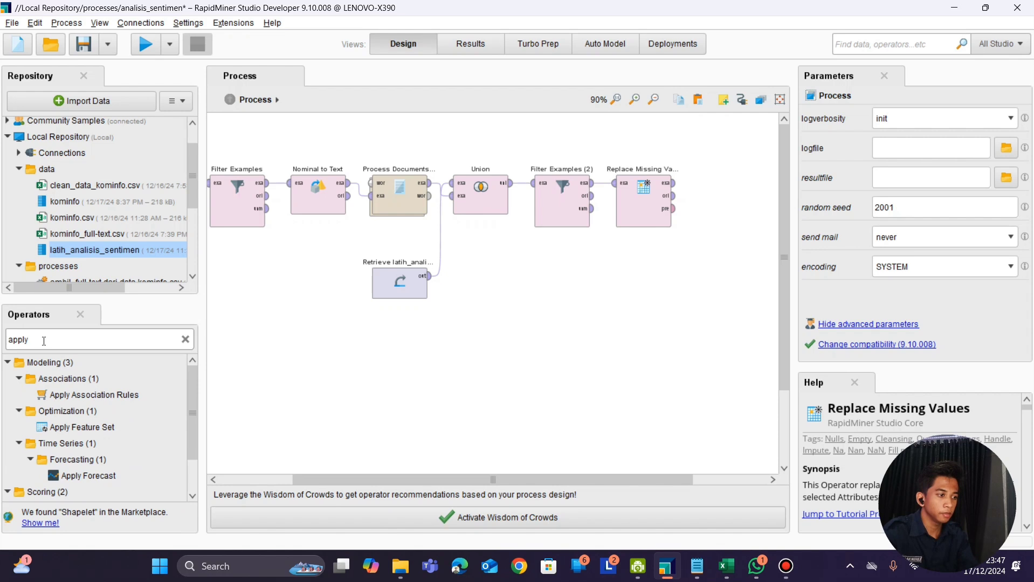
text(mod)
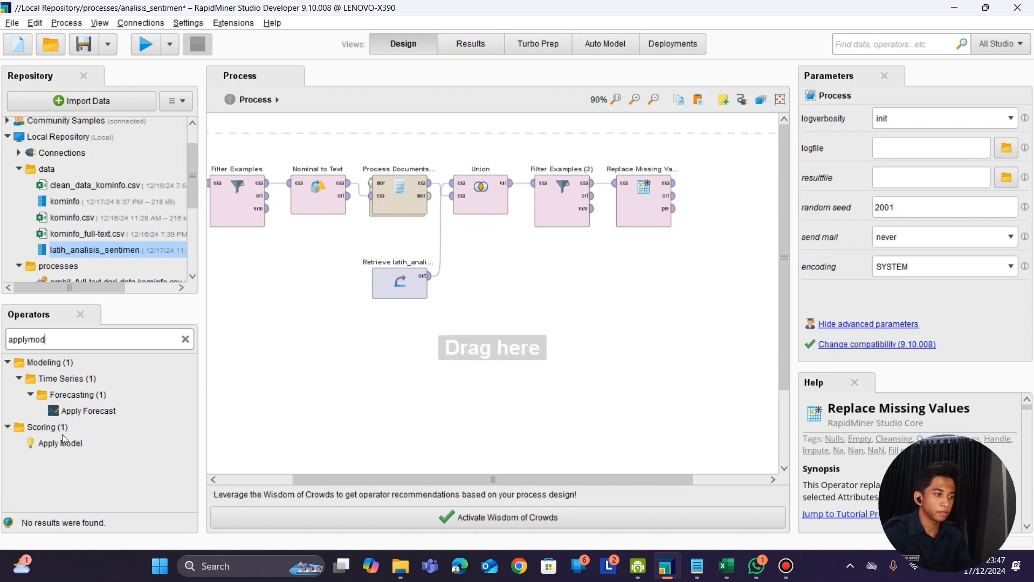
drag(60, 443, 291, 373)
drag(701, 228, 732, 210)
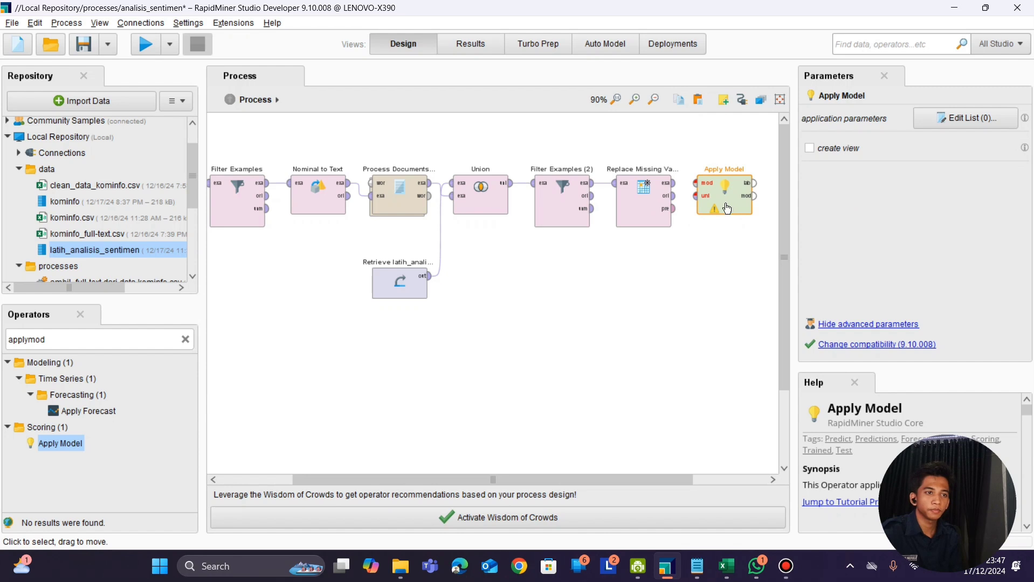
Step: Connect the example set output of Replace Missing Values to the unlabelled data input of Apply Model
click(675, 187)
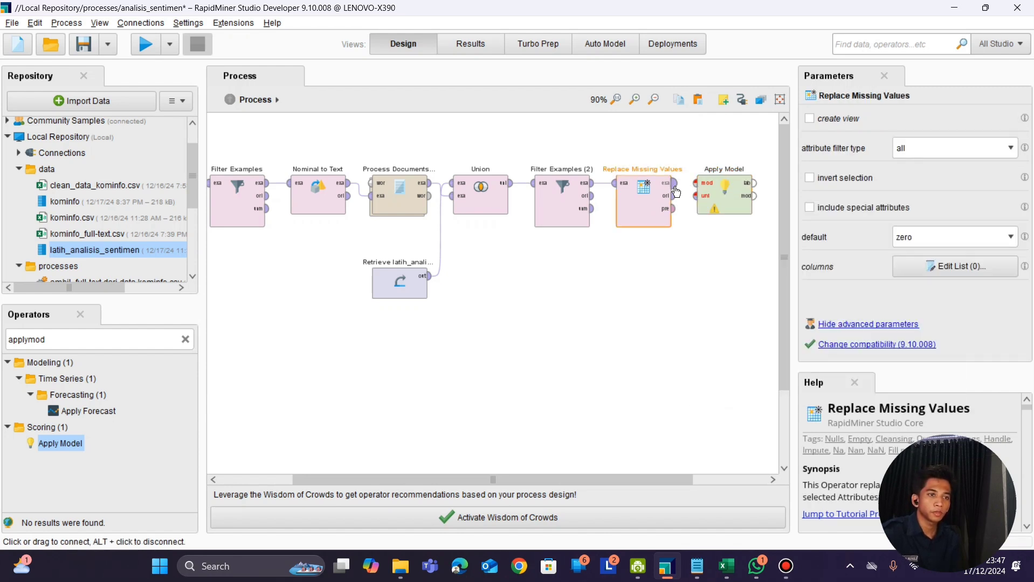
click(695, 196)
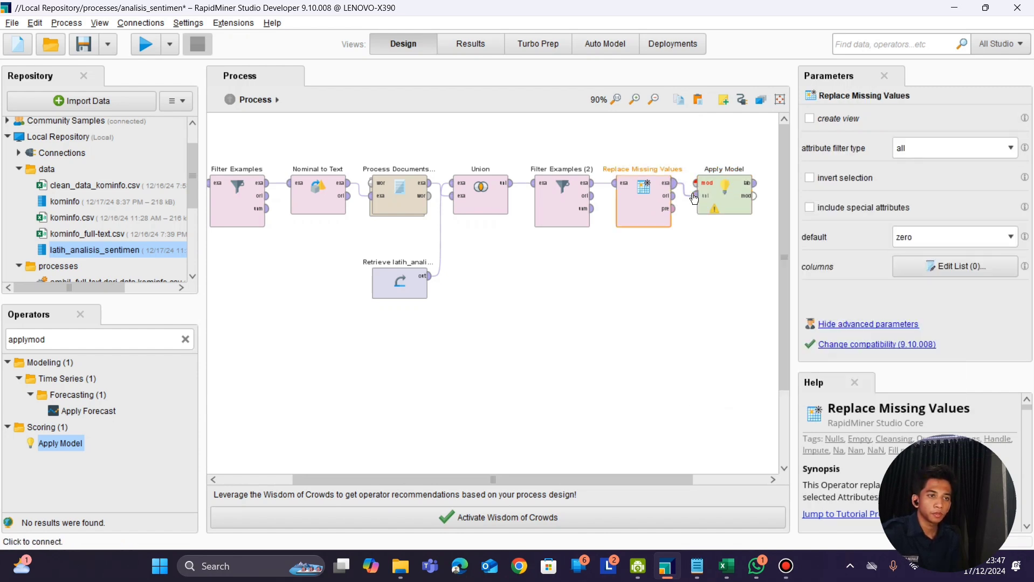
click(685, 239)
Step: Retrieve the stored model_analisis_sentimen below Replace Missing Values and connect its output to the model input of Apply Model
drag(188, 200, 188, 255)
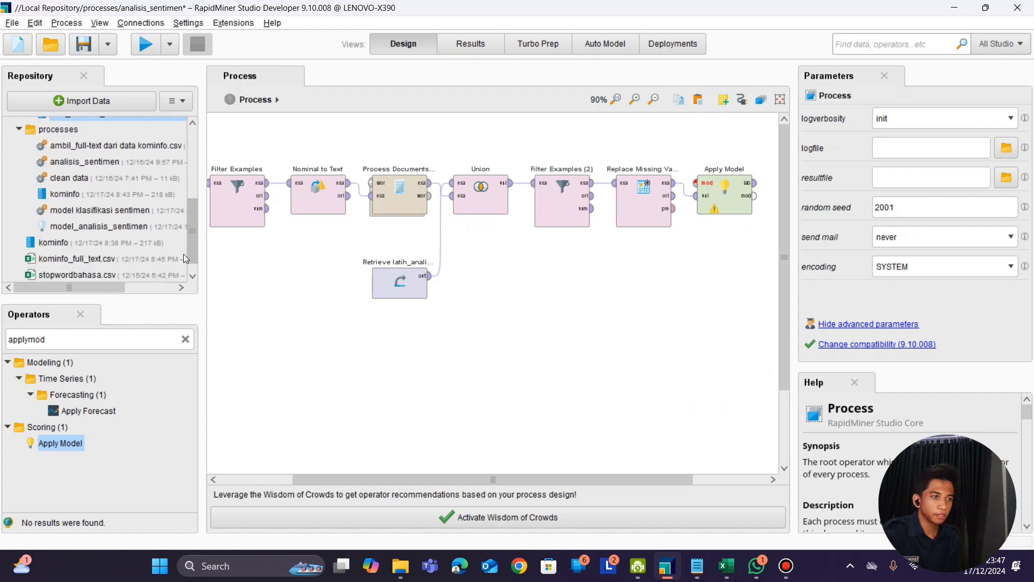
click(135, 228)
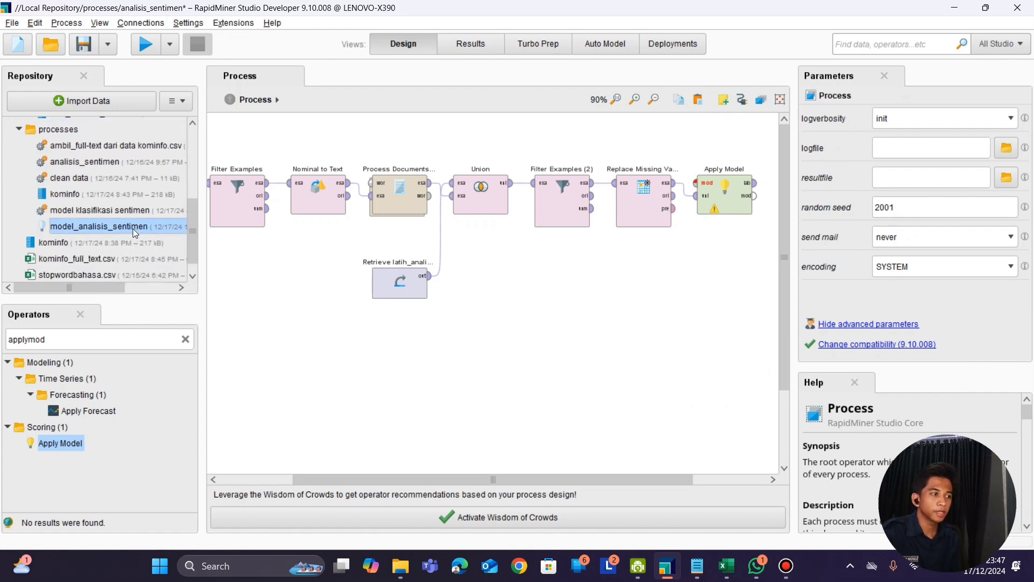
drag(104, 229, 644, 282)
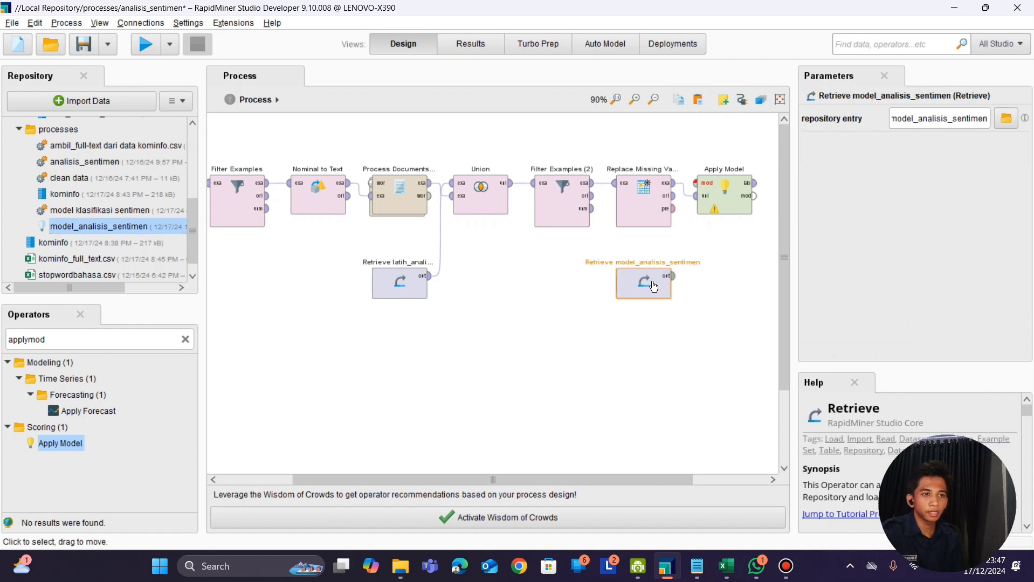
click(671, 276)
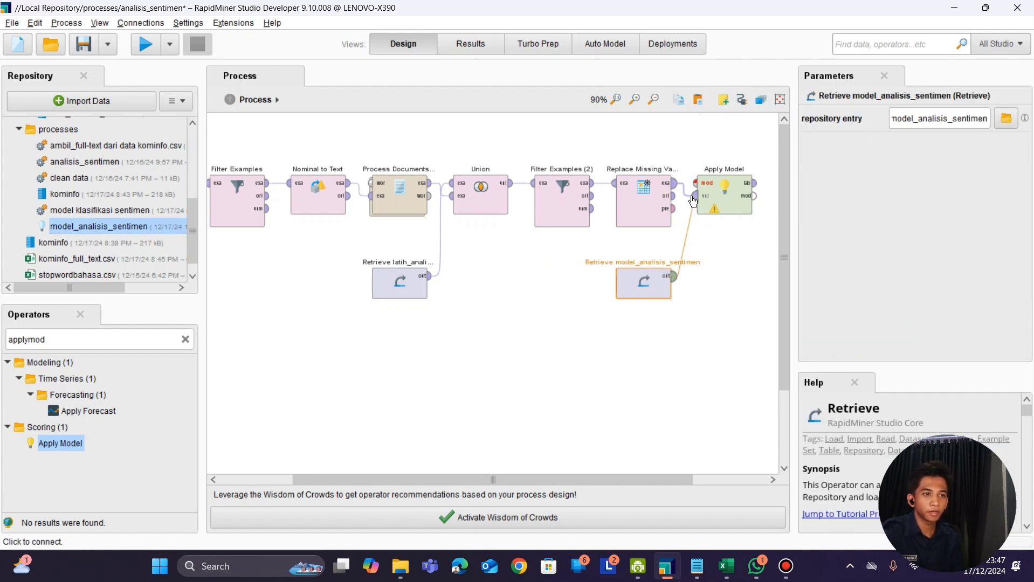
click(693, 187)
click(722, 338)
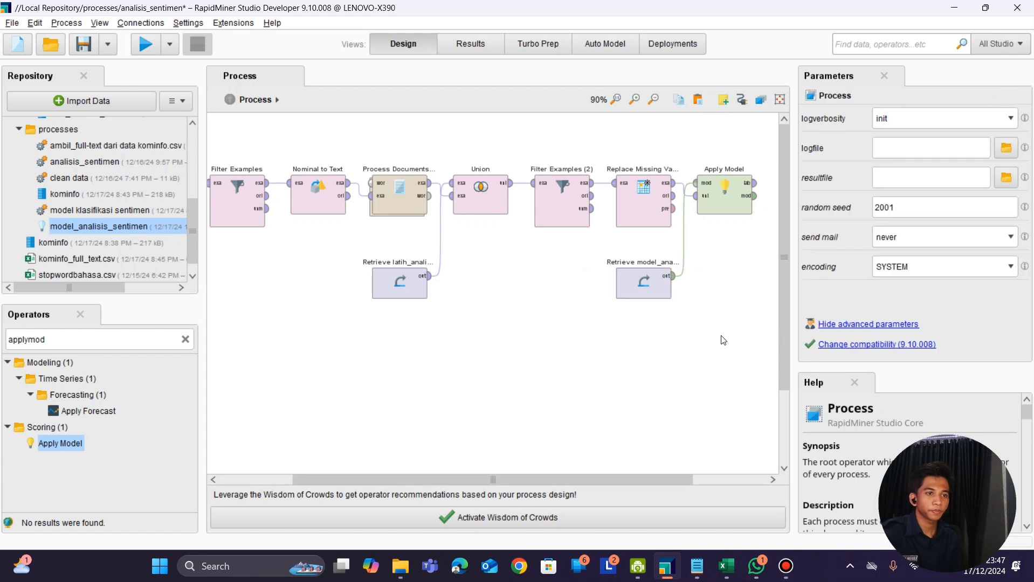
Step: Connect Apply Model's labelled data output to the first process result port and run the process
mouse_move(617, 478)
mouse_down()
mouse_move(480, 475)
mouse_move(626, 475)
mouse_up()
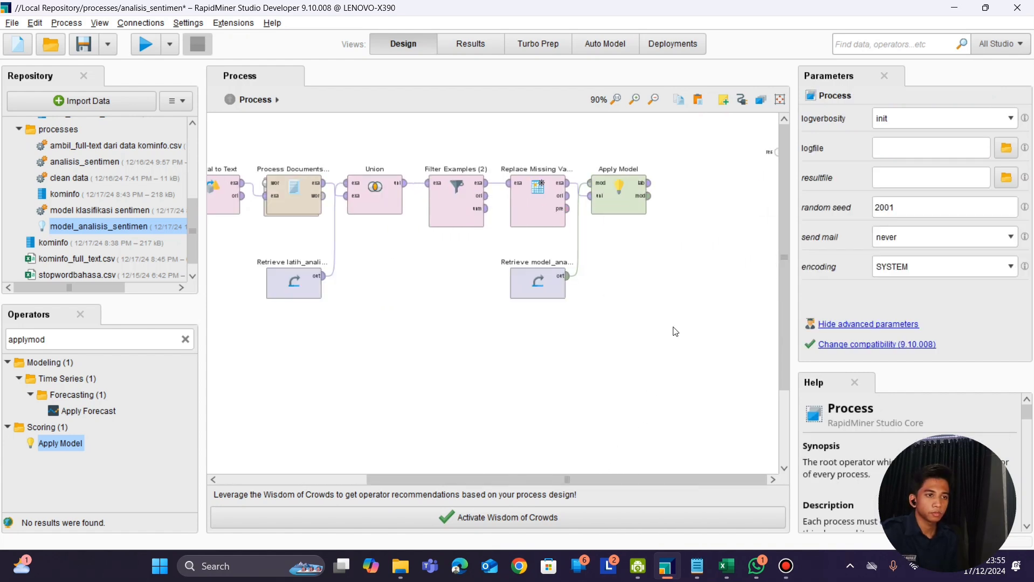
click(649, 183)
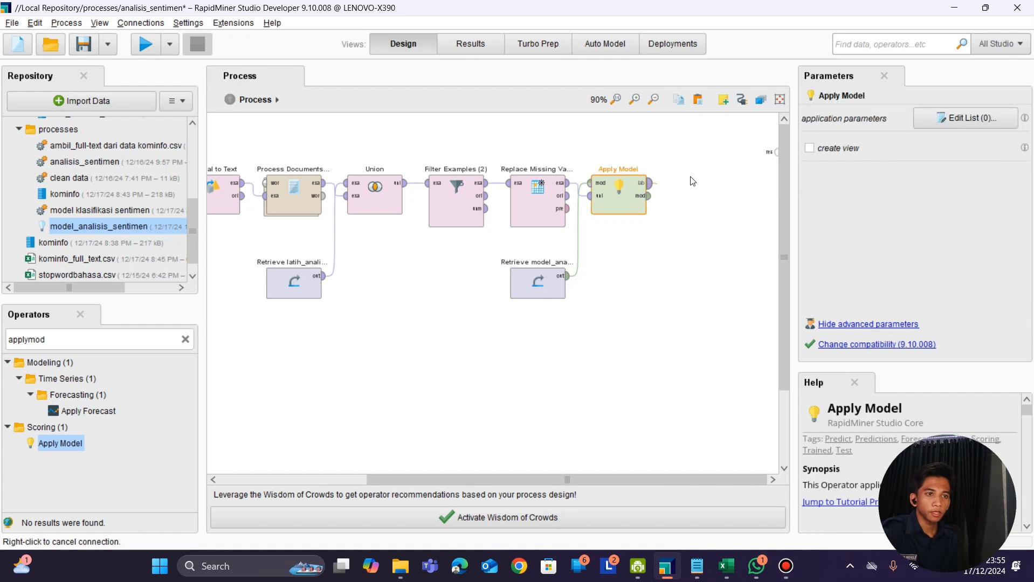
click(773, 157)
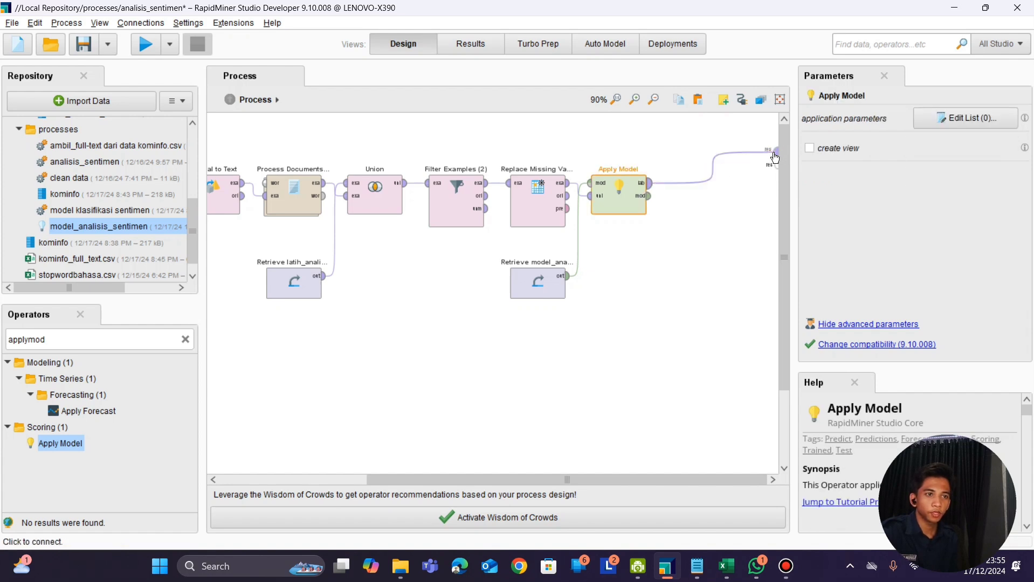
click(690, 272)
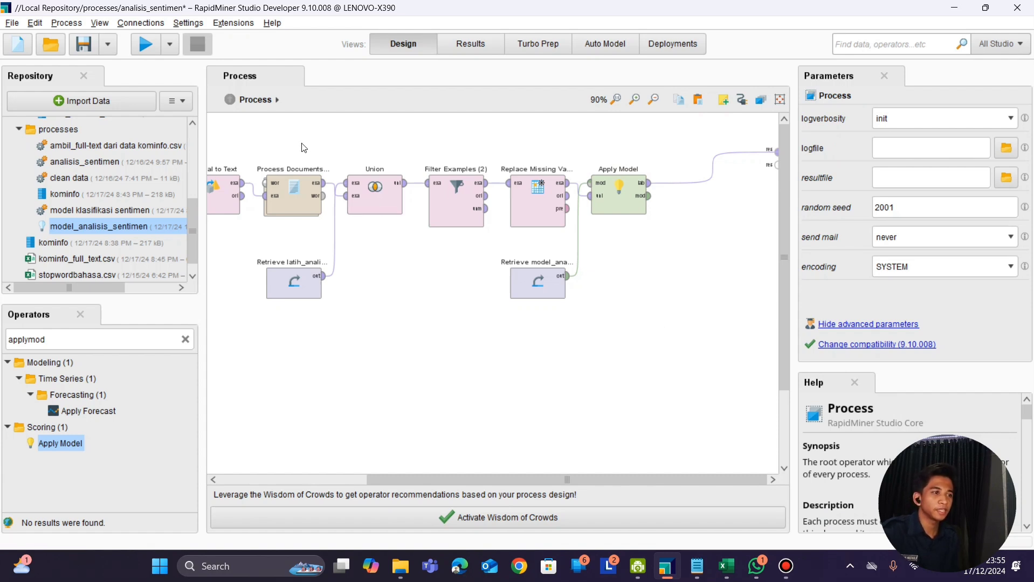
click(145, 45)
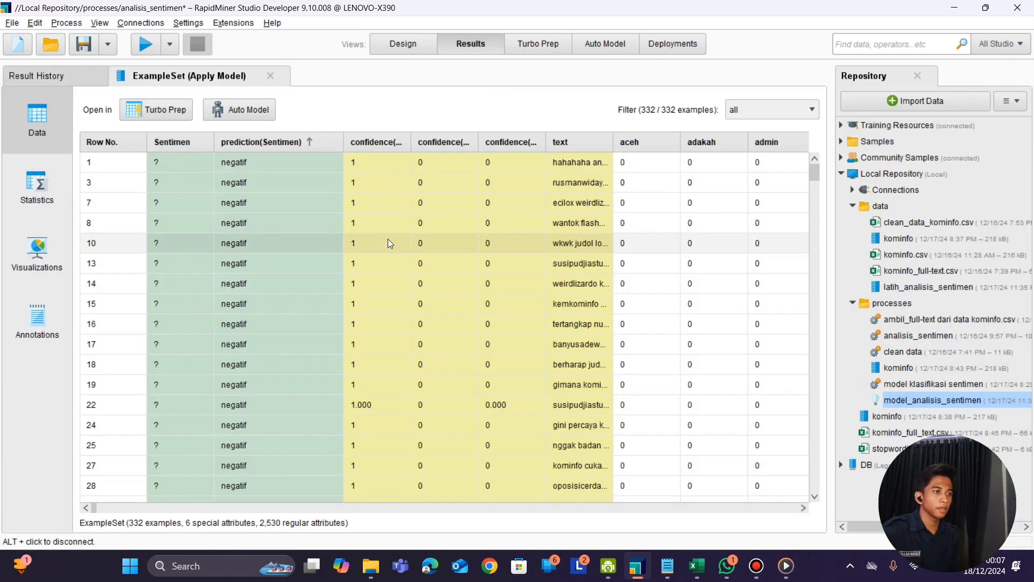
Step: Examine the predicted Sentimen classes and their confidence values across the rows of the Apply Model example set
scroll(376, 299, down, 4)
scroll(376, 298, down, 20)
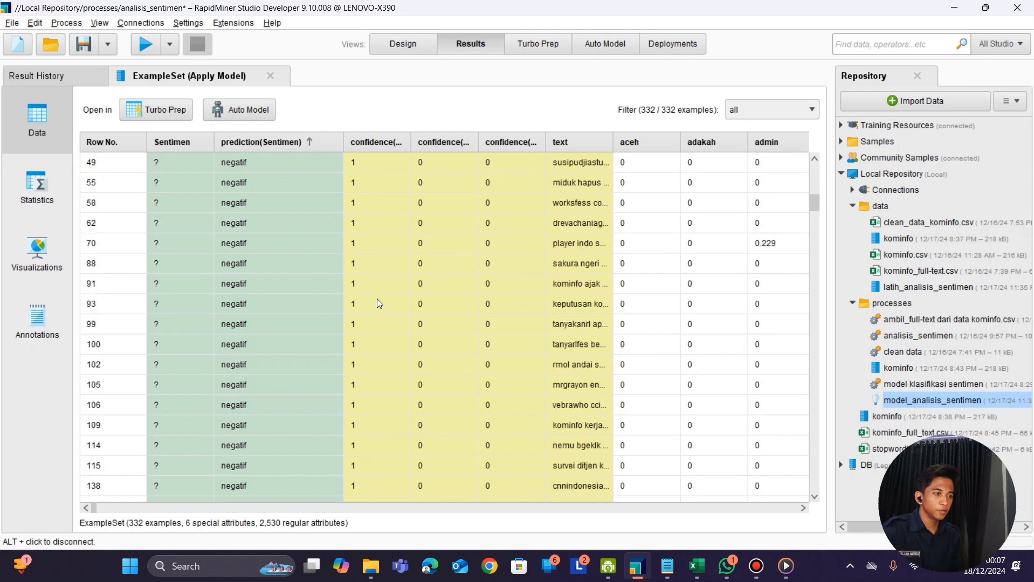
scroll(354, 384, down, 20)
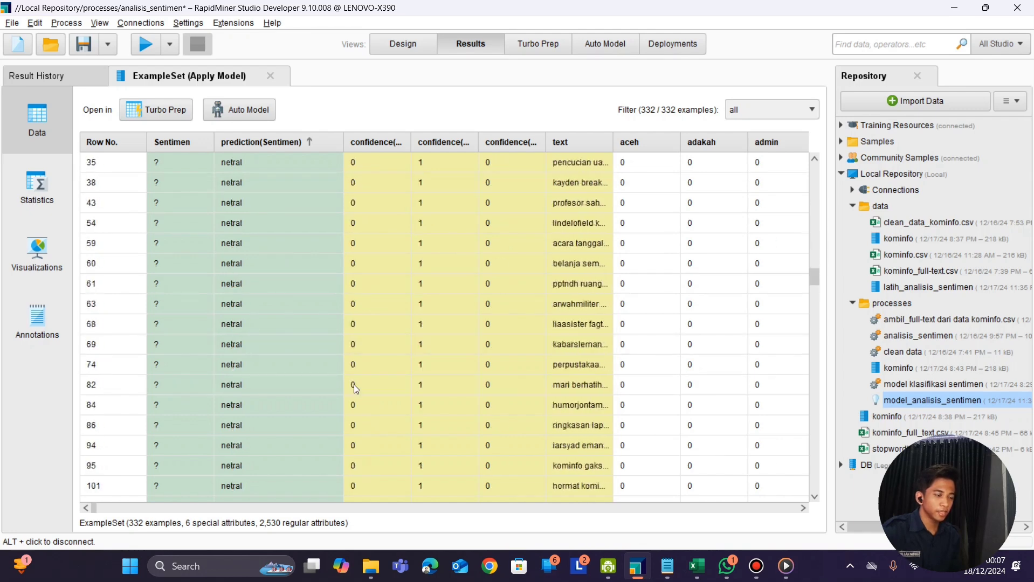
scroll(353, 384, up, 20)
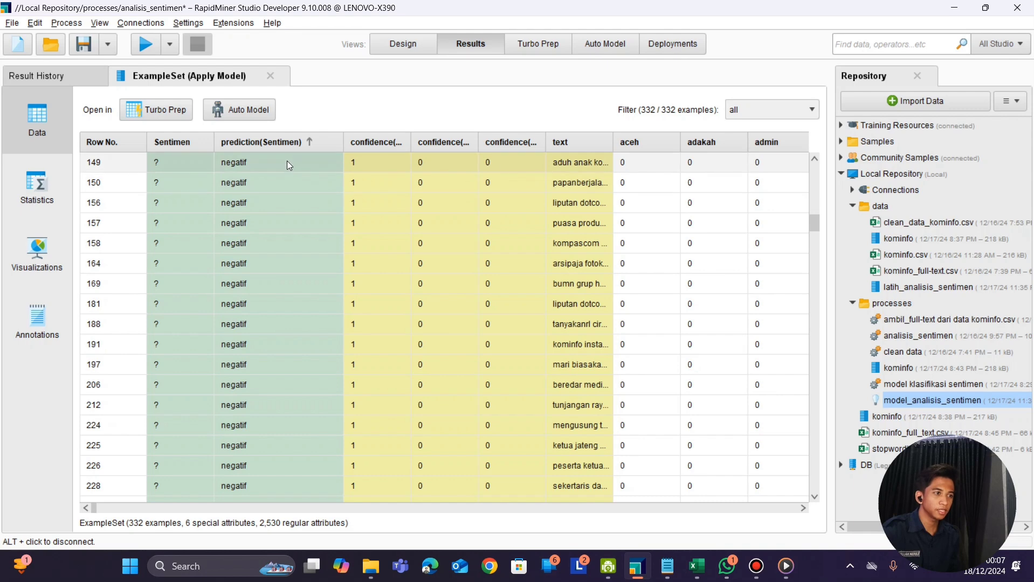
scroll(286, 161, up, 15)
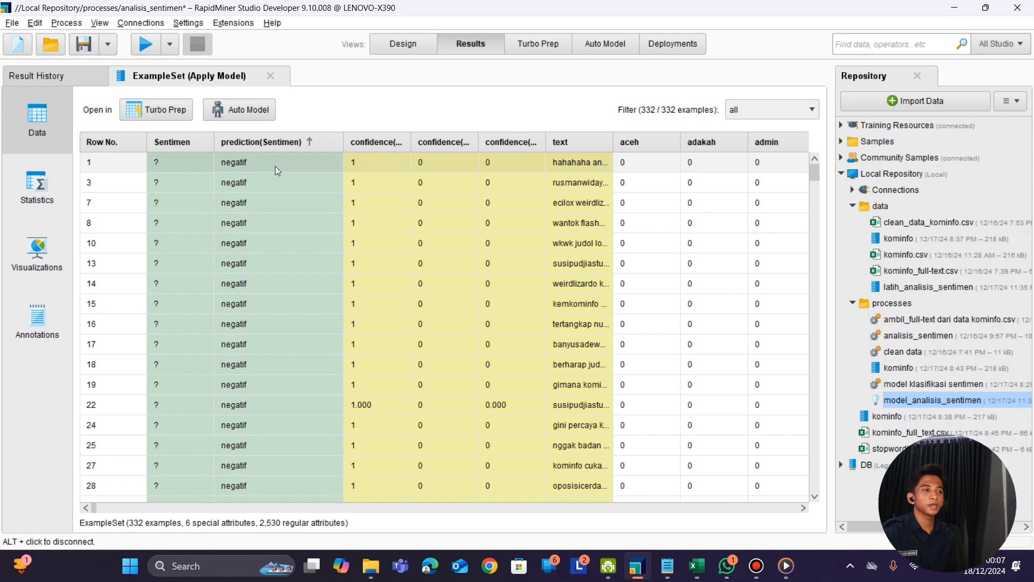
scroll(292, 295, down, 15)
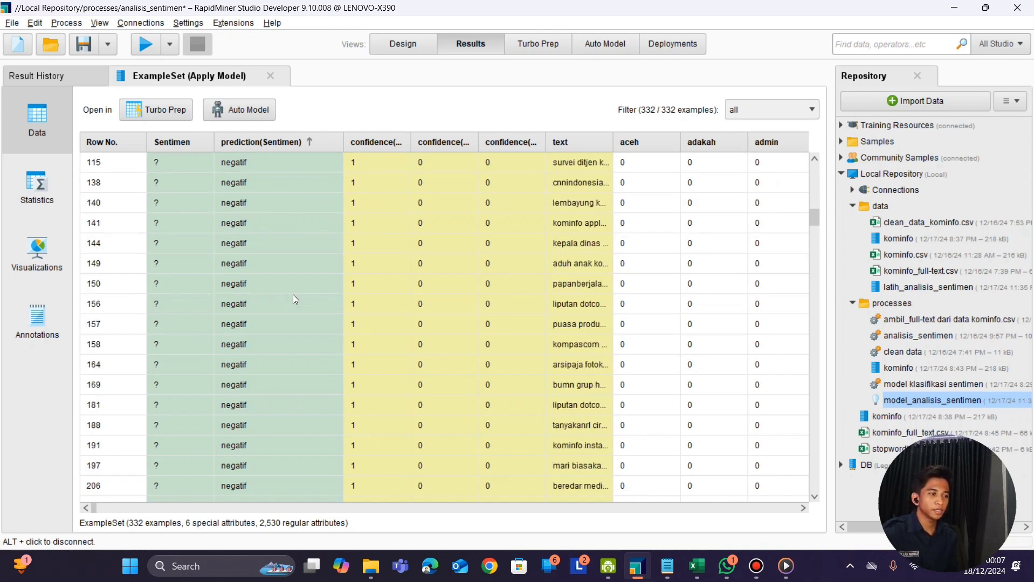
scroll(293, 295, down, 20)
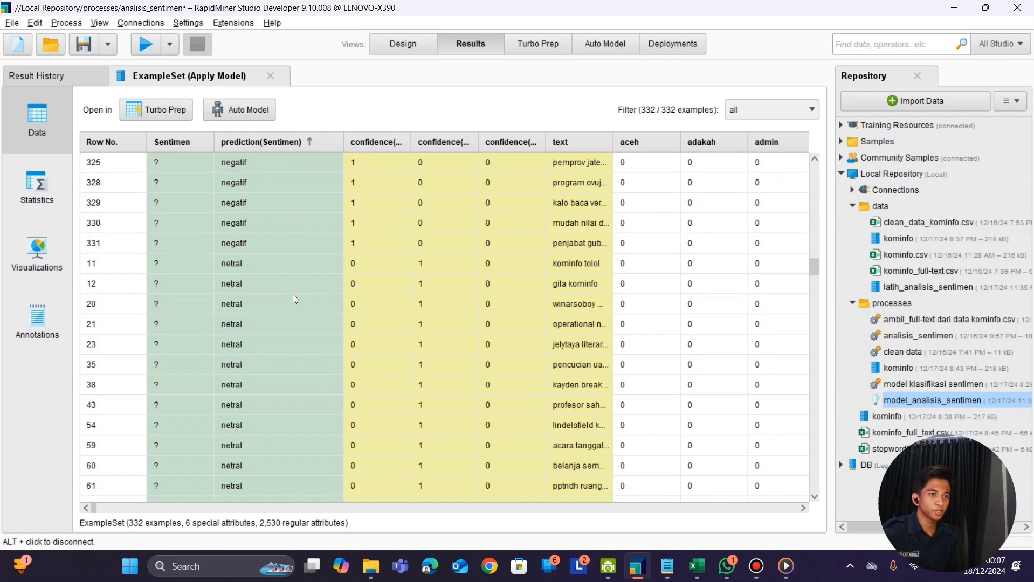
scroll(323, 343, down, 1)
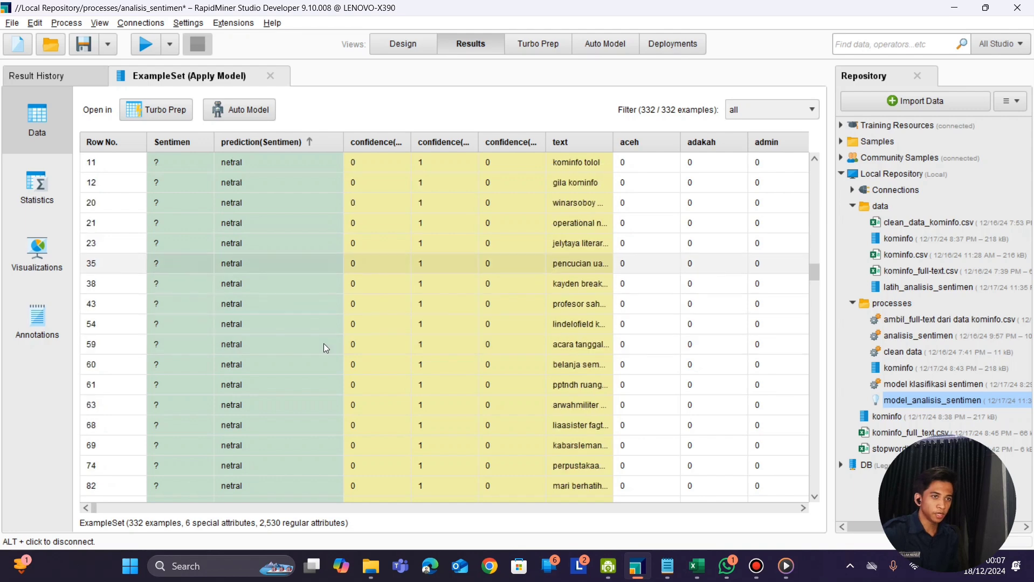
scroll(313, 382, down, 3)
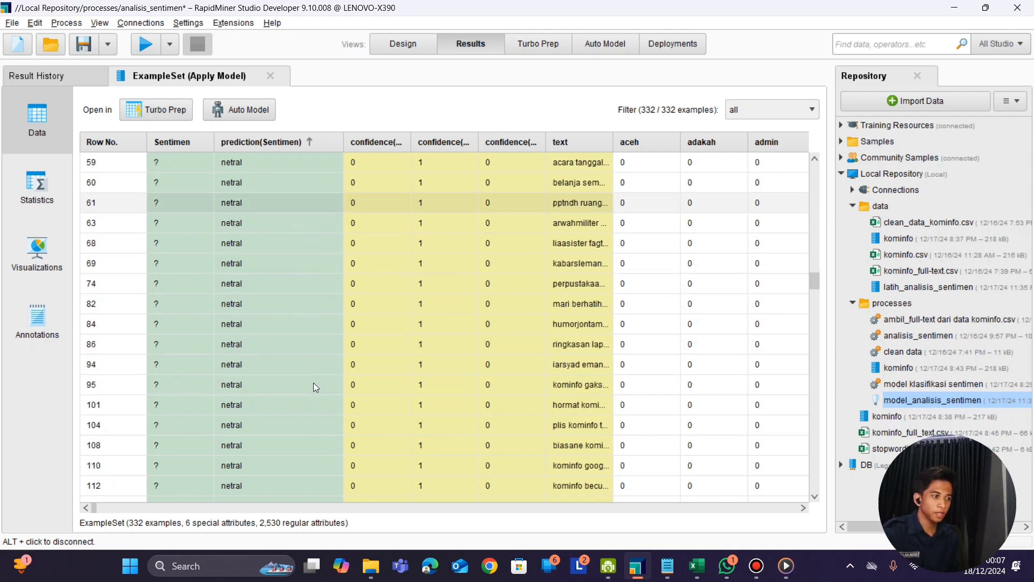
scroll(313, 382, down, 9)
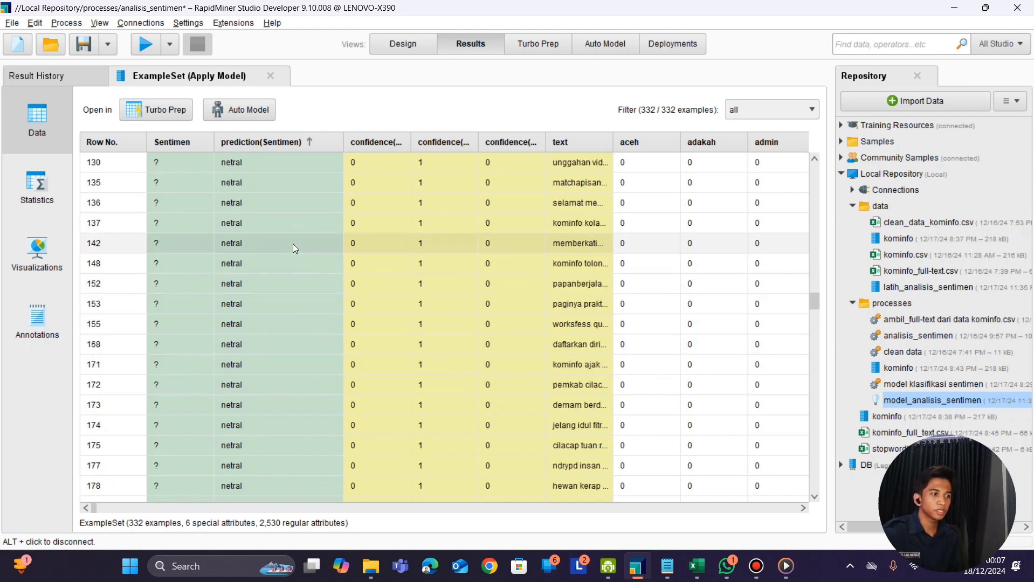
scroll(293, 245, up, 10)
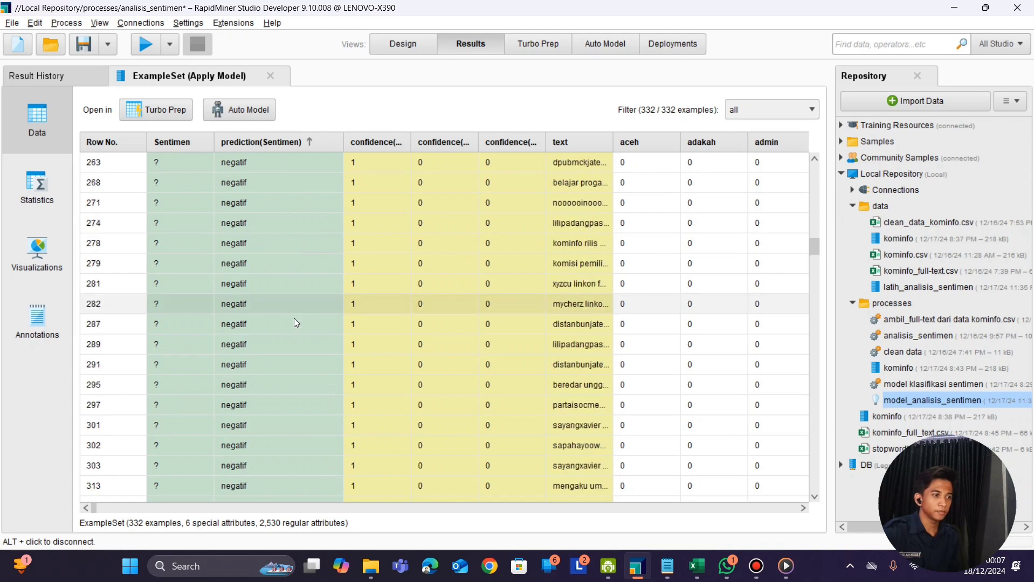
scroll(296, 323, up, 10)
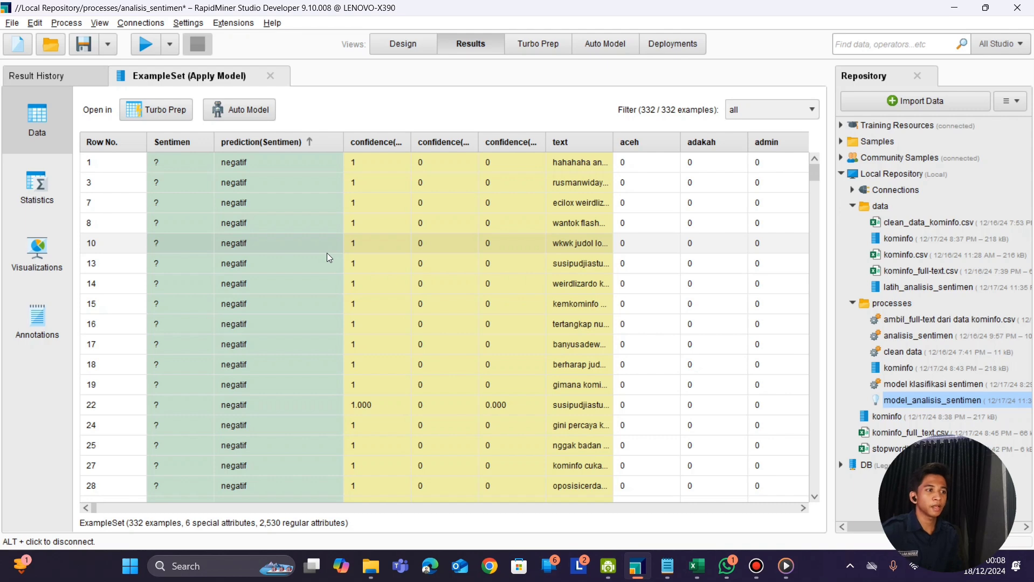
scroll(270, 249, down, 20)
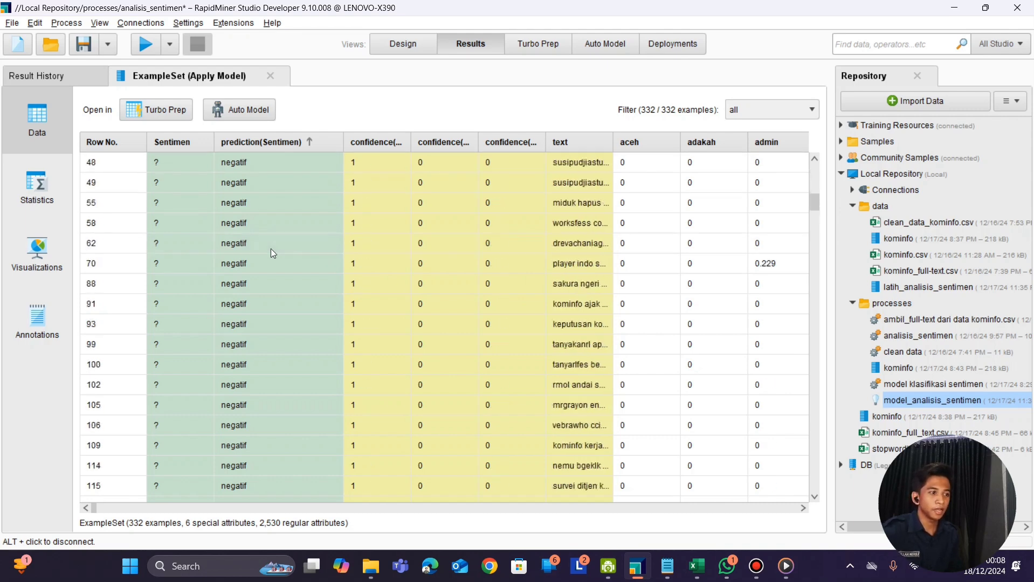
scroll(270, 248, up, 20)
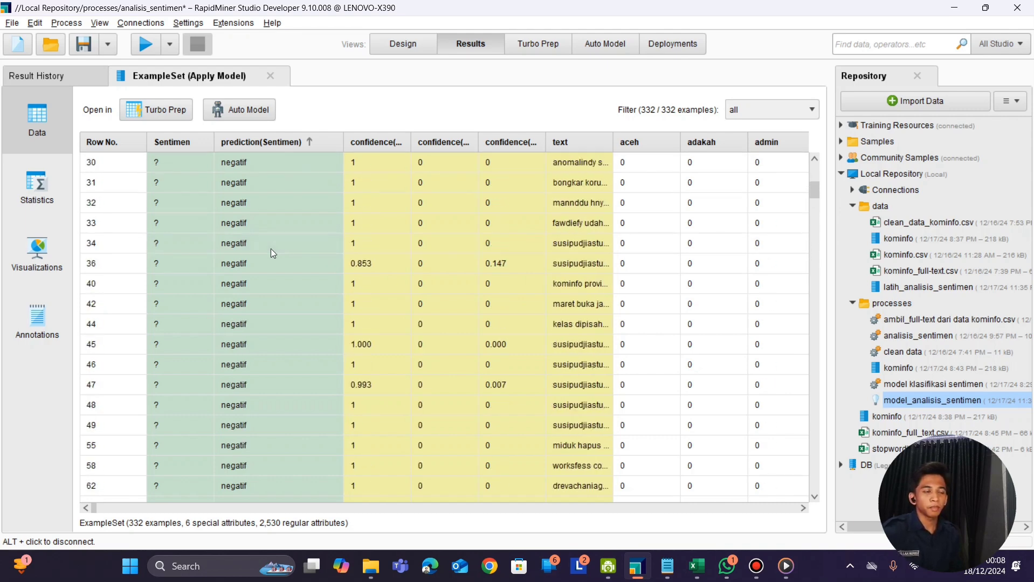
scroll(271, 249, up, 6)
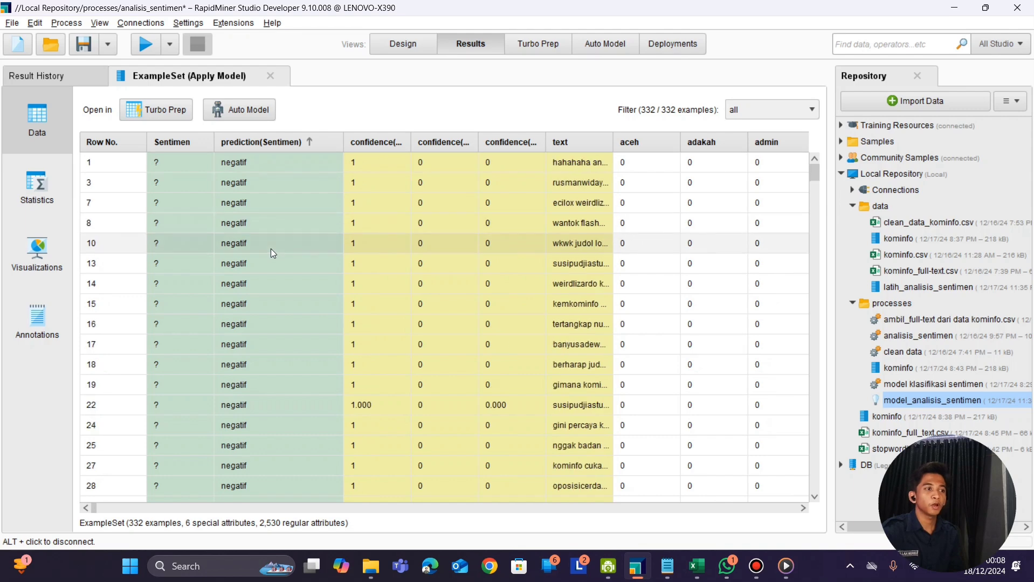
Step: Examine the rows predicted as negatif and their confidence values in the example set sorted by prediction(Sentimen)
scroll(271, 249, down, 20)
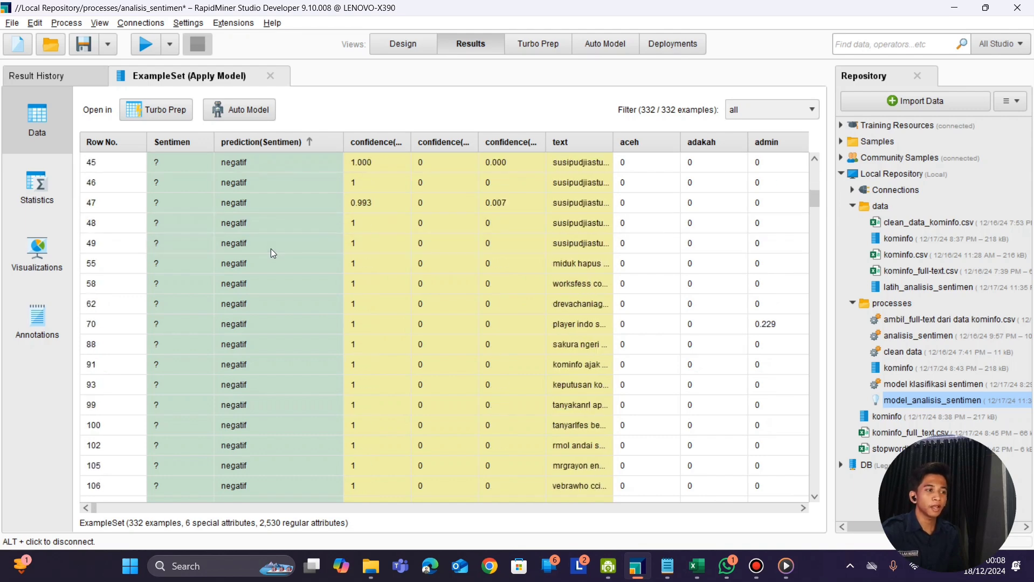
click(268, 281)
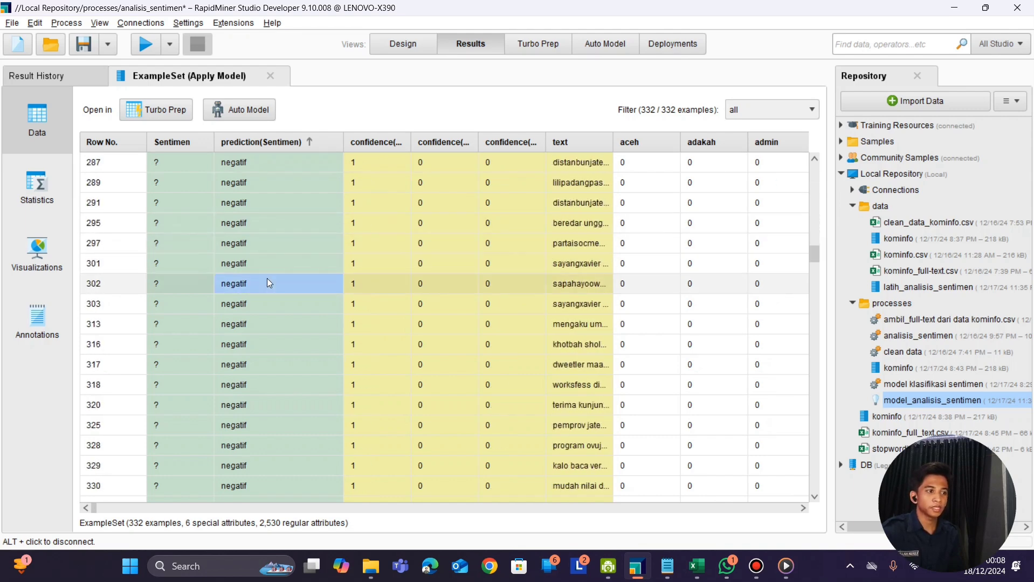
click(273, 321)
scroll(272, 324, up, 5)
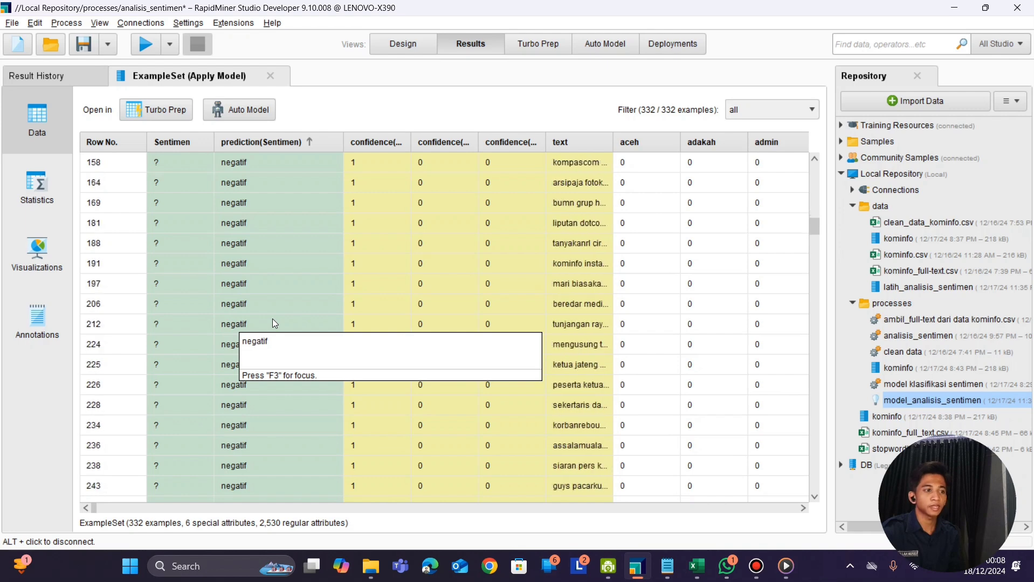
click(259, 246)
scroll(264, 308, up, 15)
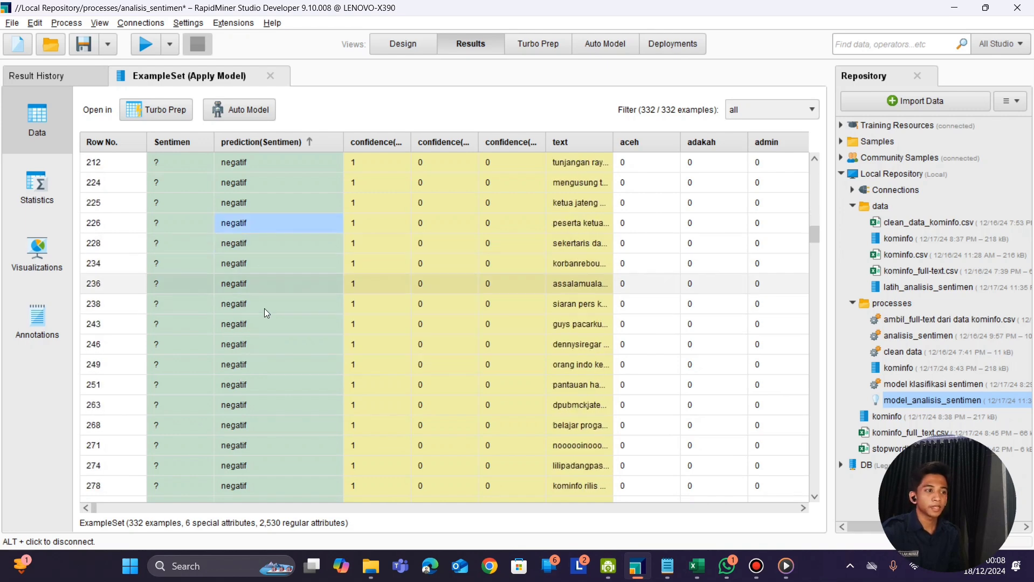
scroll(264, 308, down, 3)
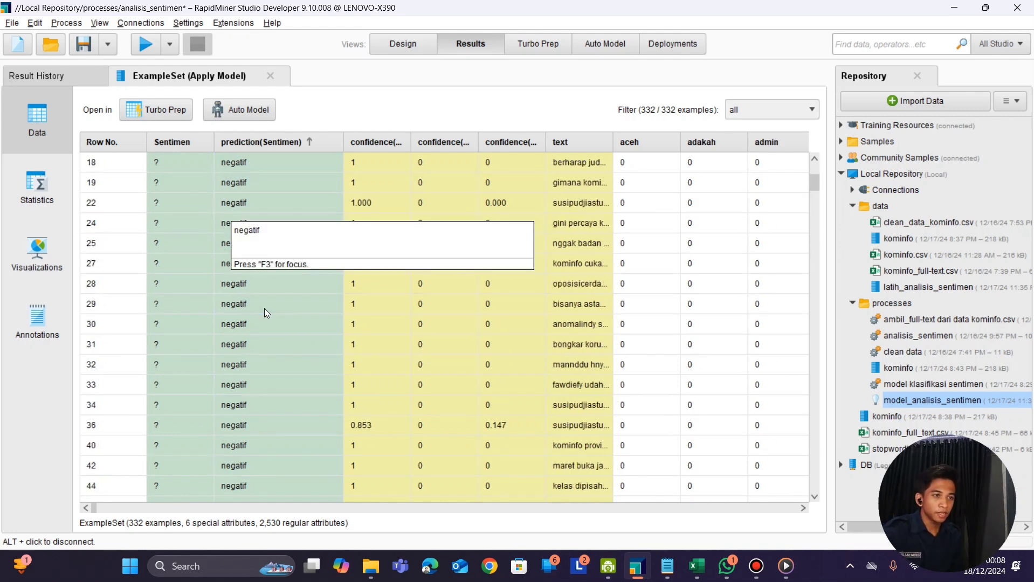
click(259, 304)
scroll(259, 300, down, 3)
scroll(259, 300, up, 2)
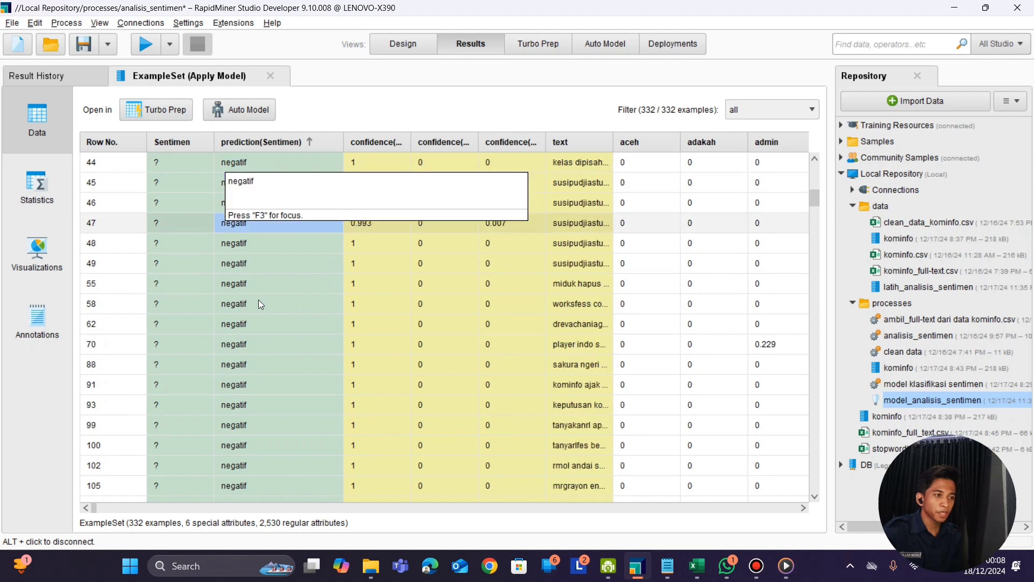
click(252, 280)
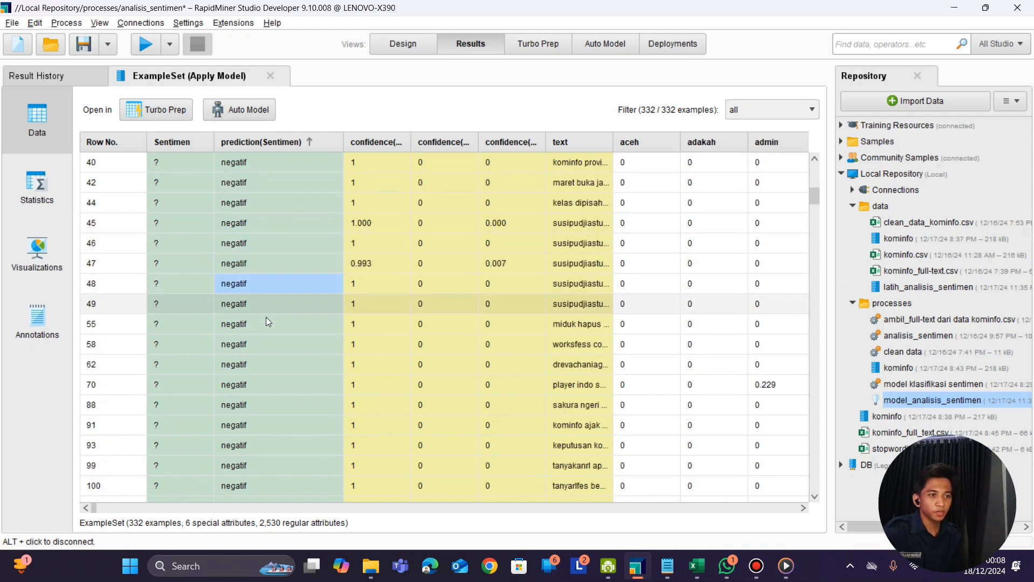
click(263, 269)
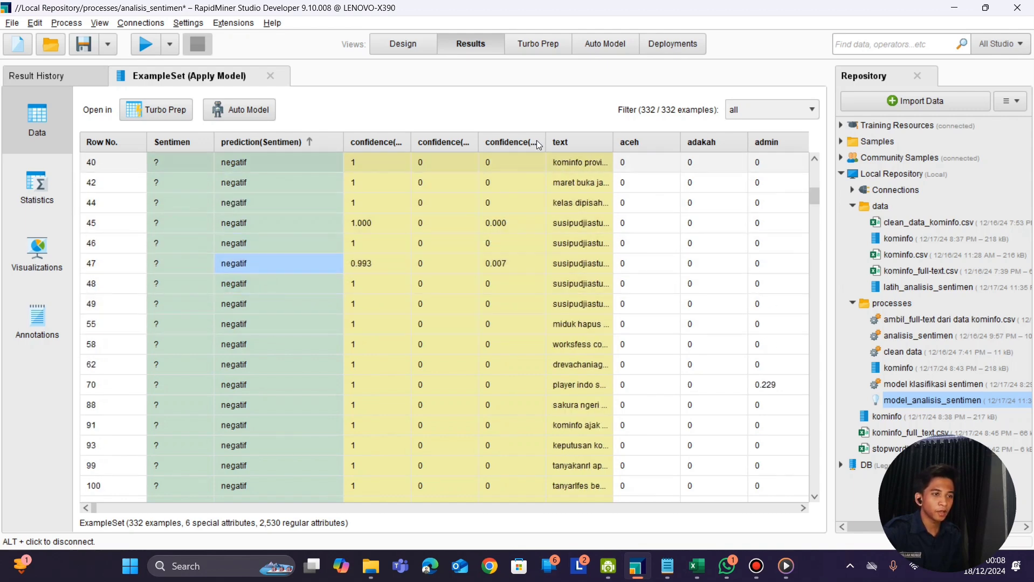
Step: Place the text column directly after prediction(Sentimen), widen it, and compare the row texts with their predicted classes
drag(563, 142, 717, 143)
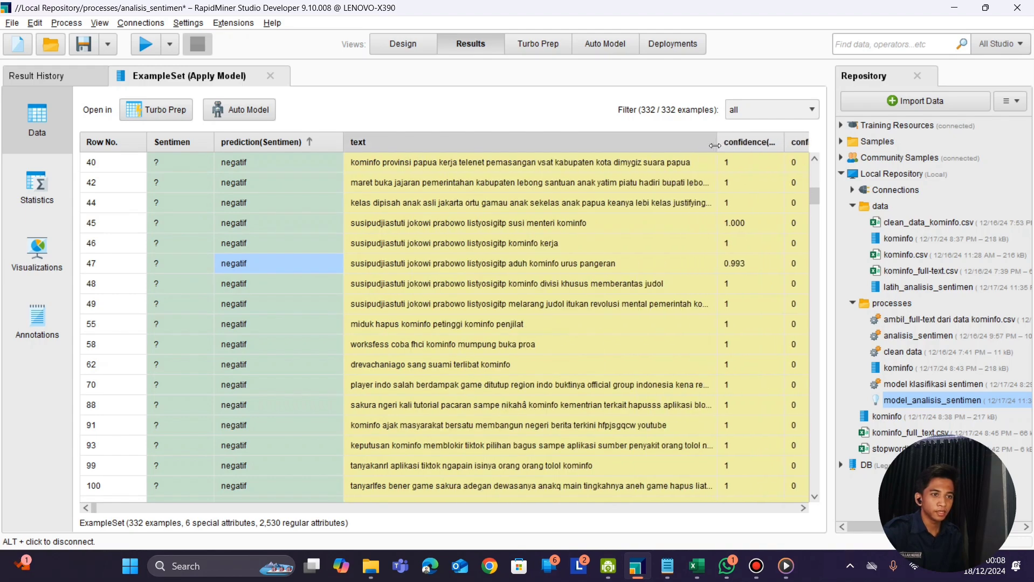
scroll(293, 344, up, 7)
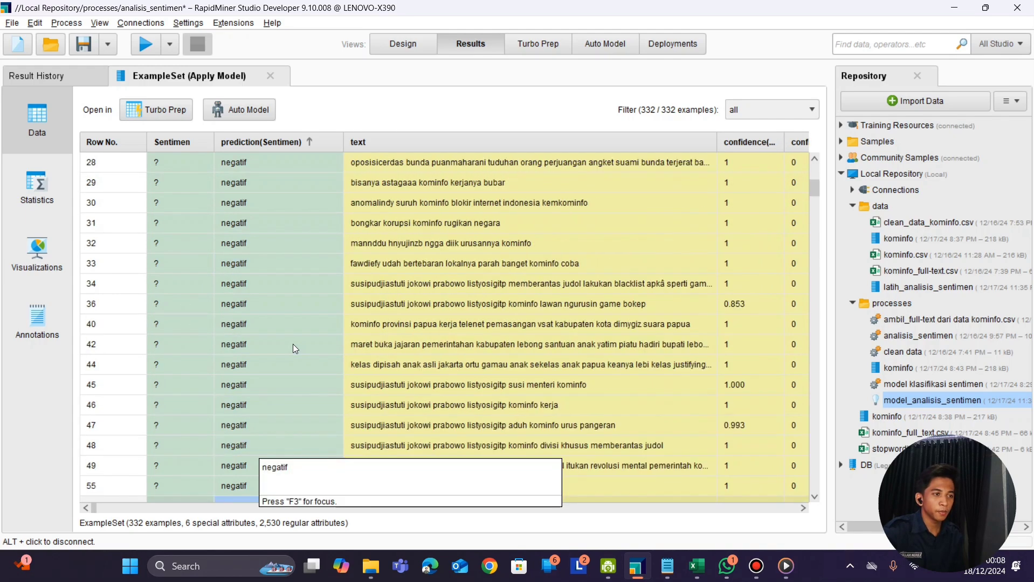
scroll(292, 343, down, 7)
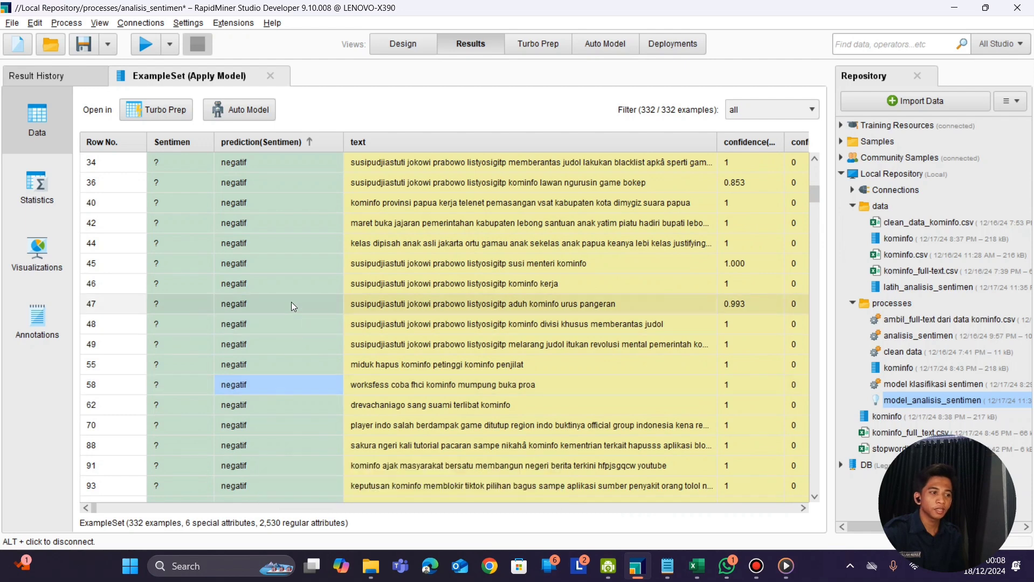
scroll(290, 301, down, 3)
scroll(290, 306, down, 1)
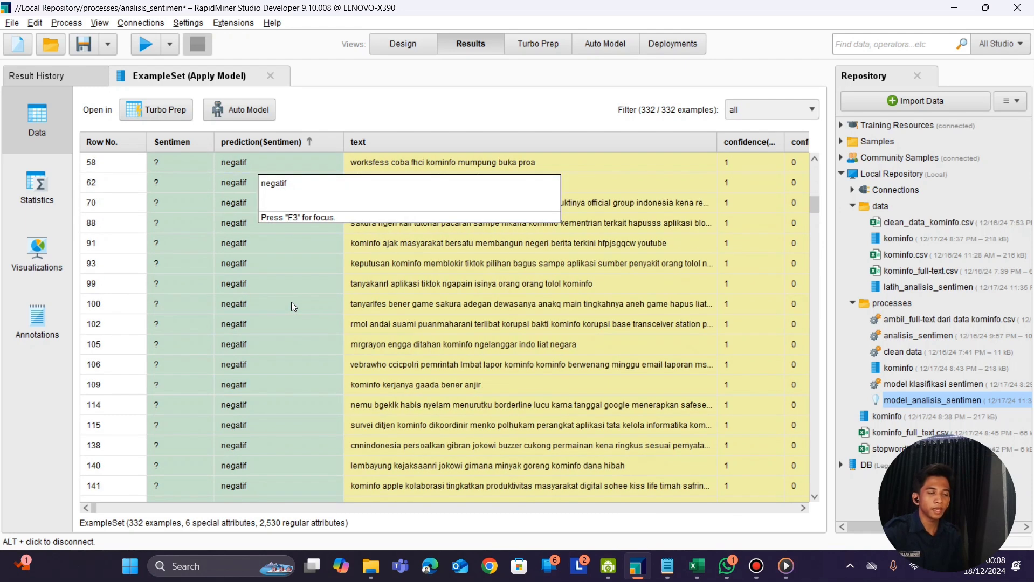
scroll(291, 369, down, 15)
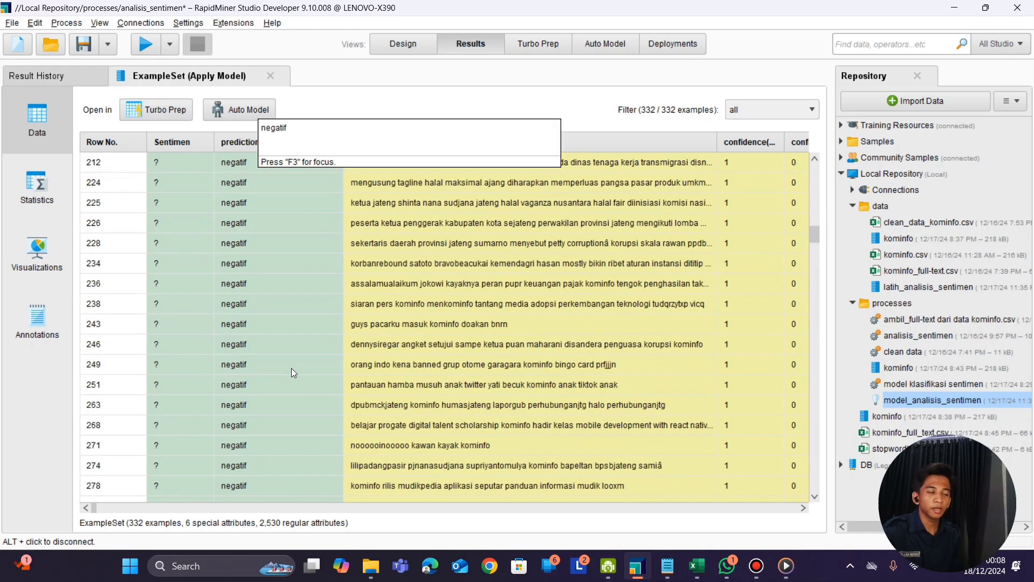
scroll(290, 368, up, 15)
scroll(291, 368, up, 10)
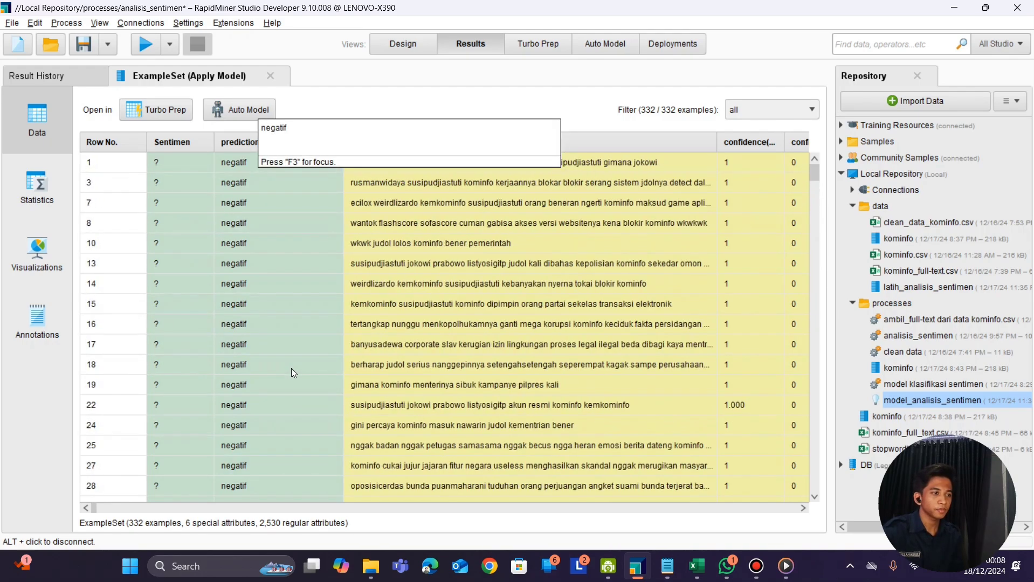
click(291, 281)
click(500, 262)
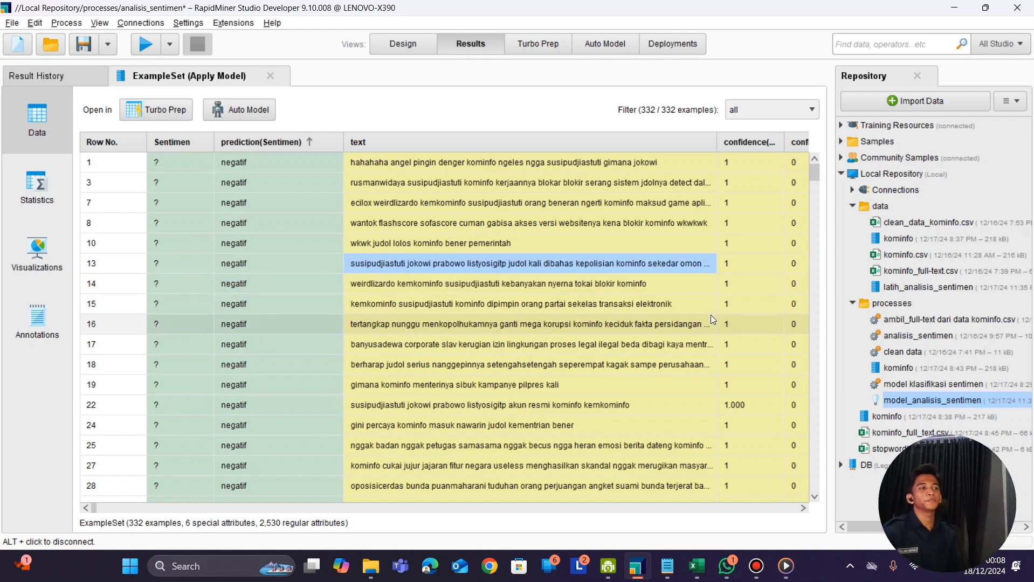
click(650, 364)
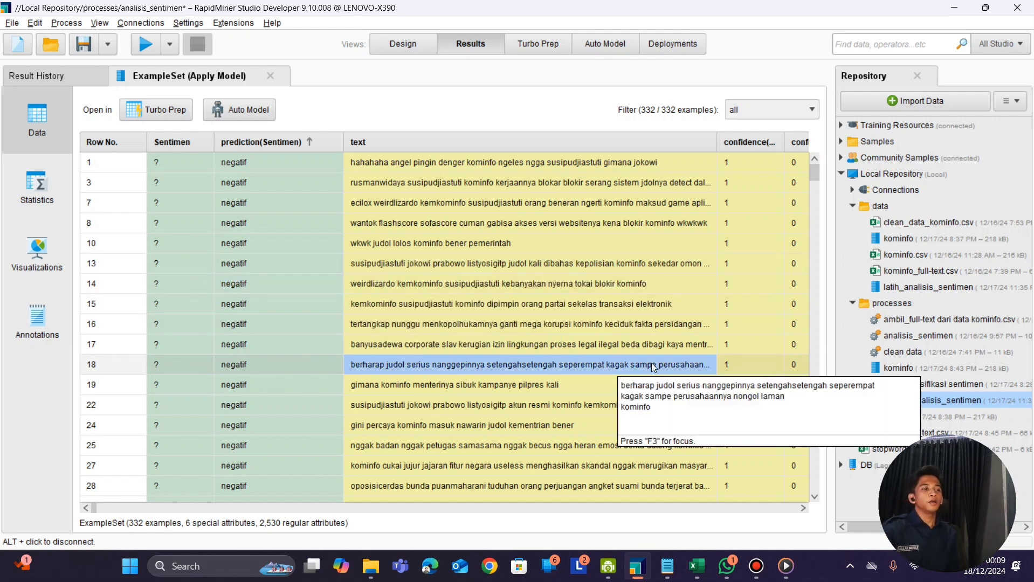